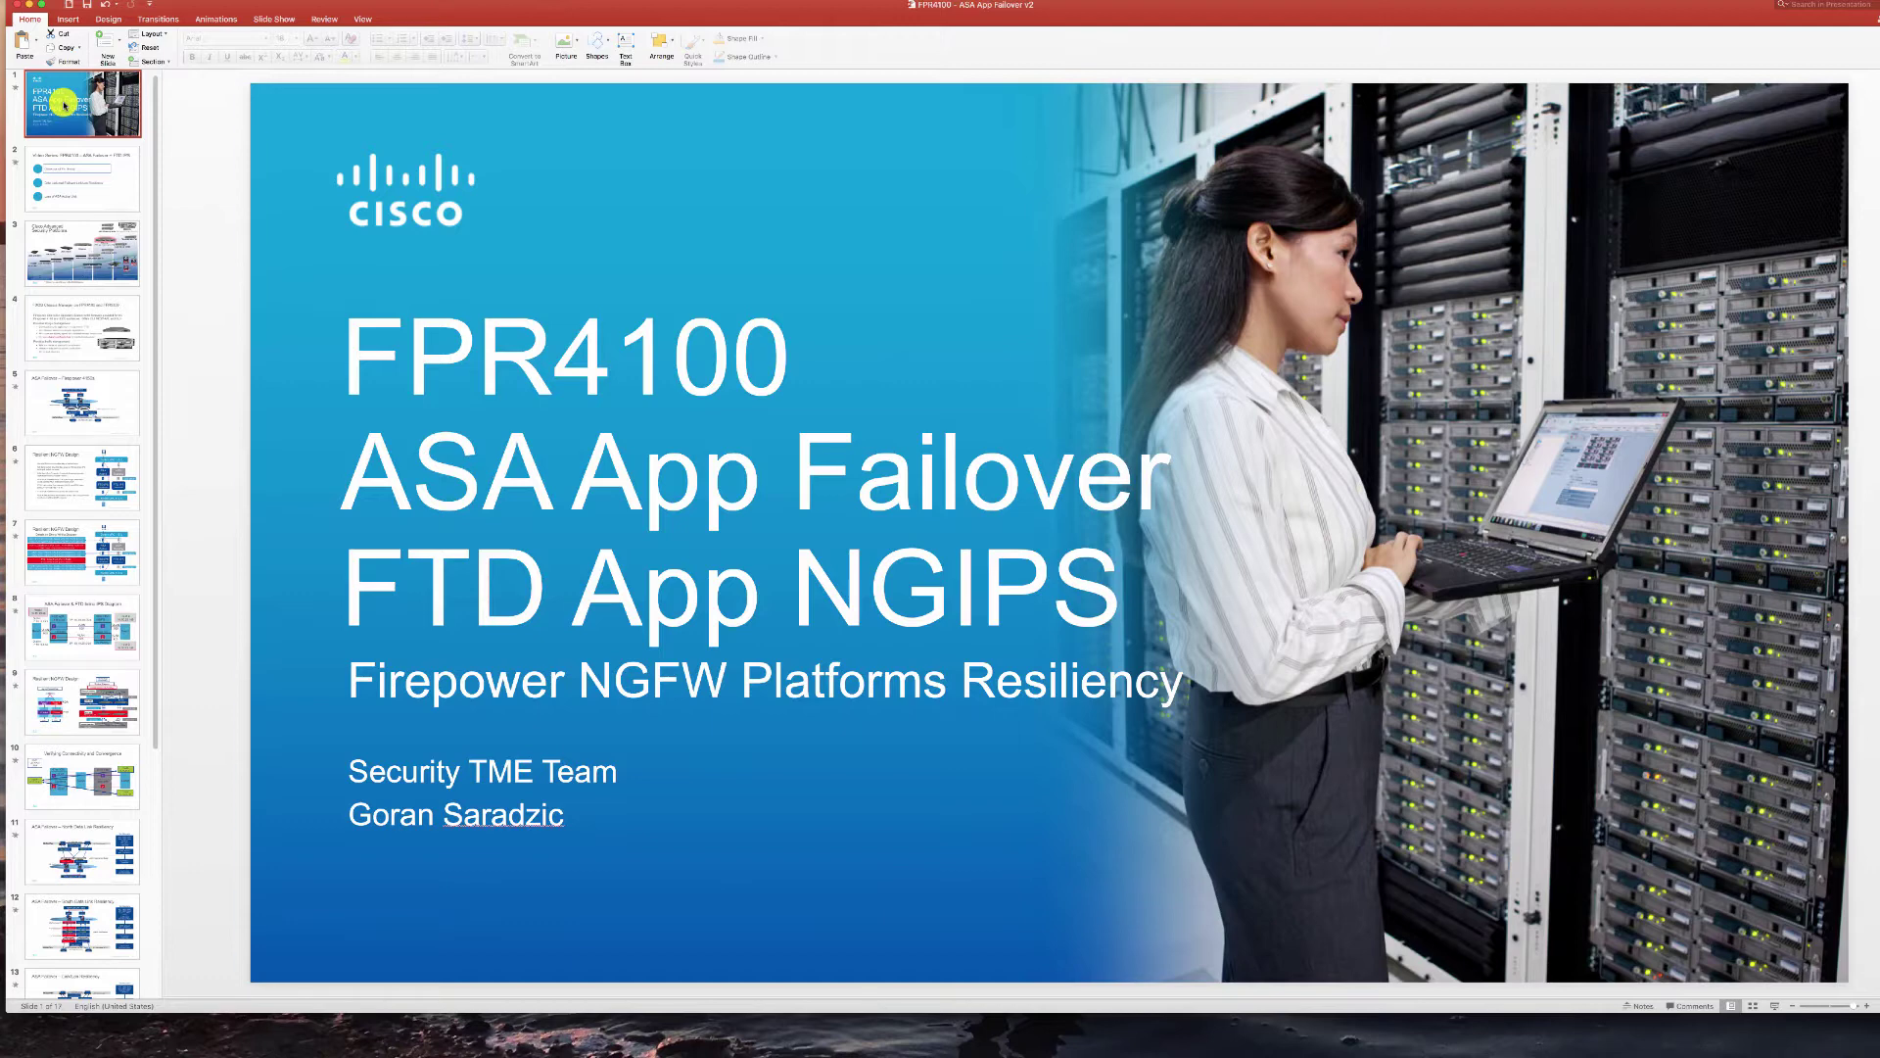
# - Advance past the video-series slide 2 to slide 3, 'Cisco Advanced Security Platforms'
pyautogui.click(67, 188)
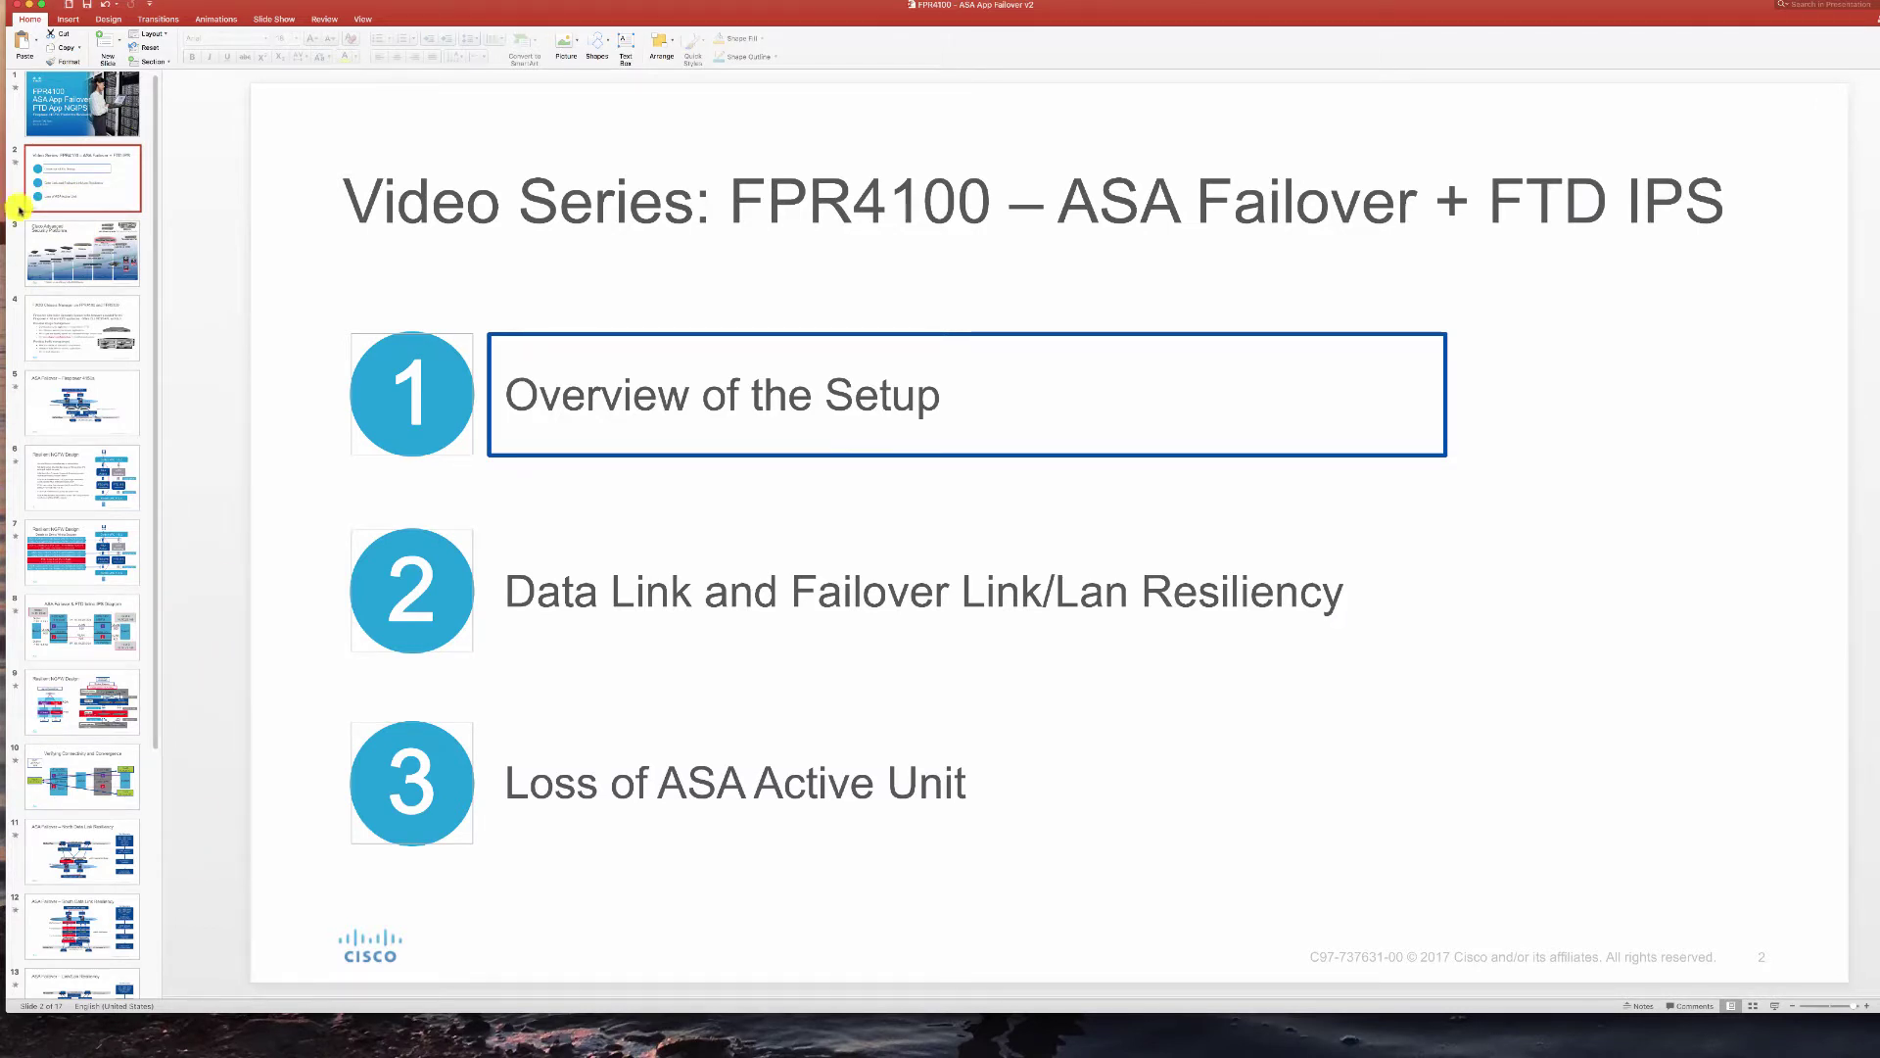
pyautogui.click(86, 259)
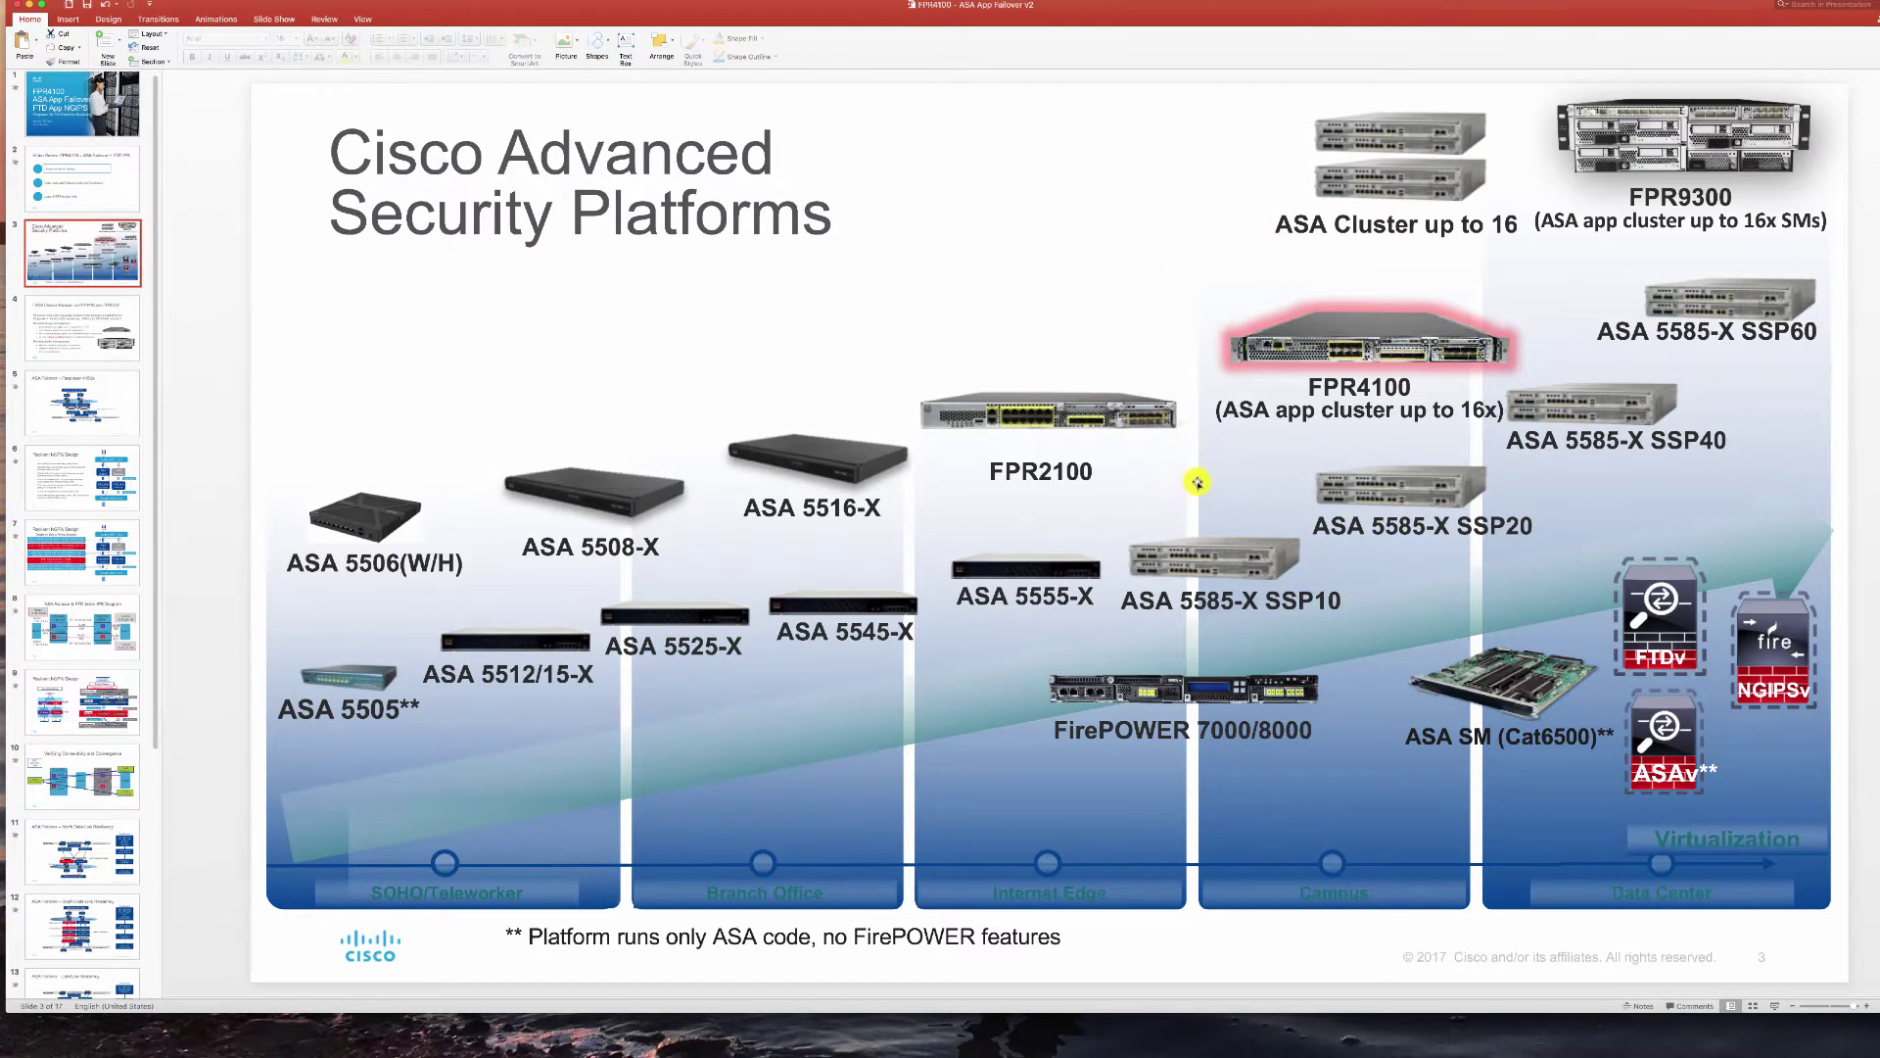
# - Move through the FXOS Chassis Manager slide 4 to slide 5's ASA failover and vPC diagram
pyautogui.click(100, 344)
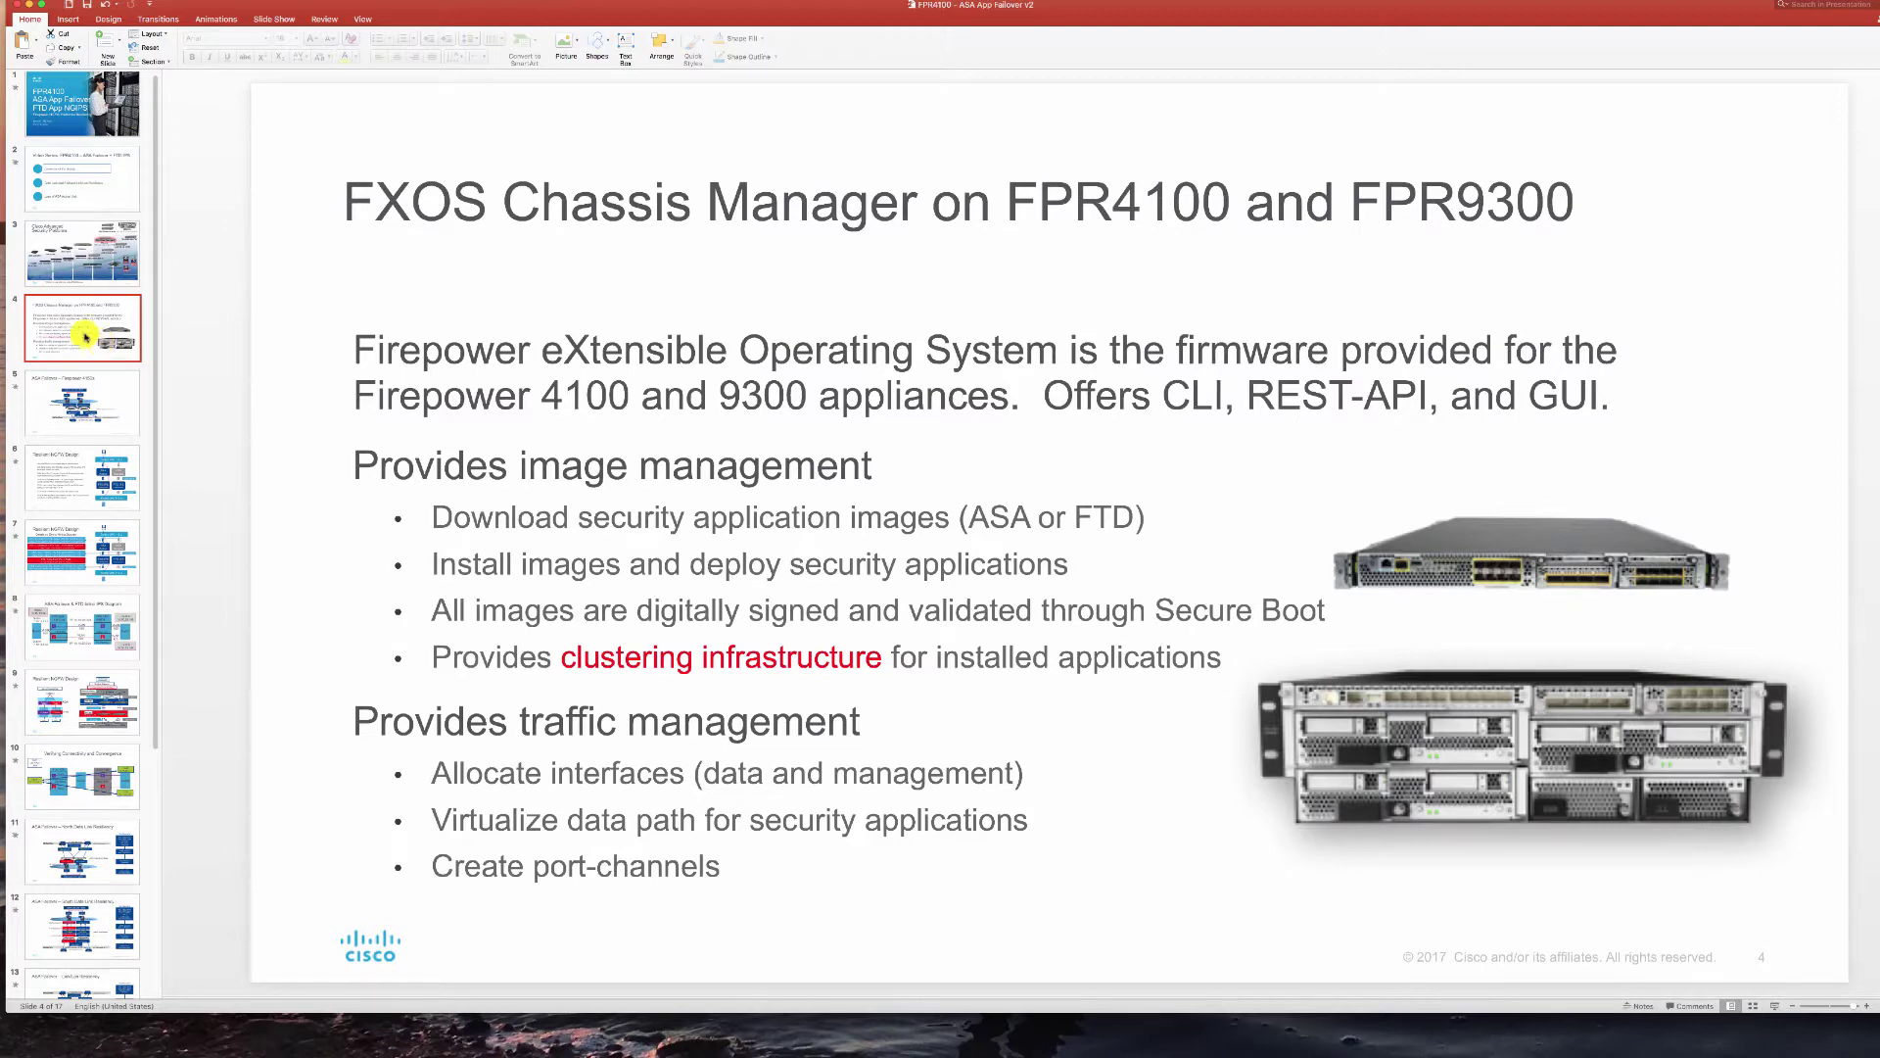
pyautogui.click(81, 419)
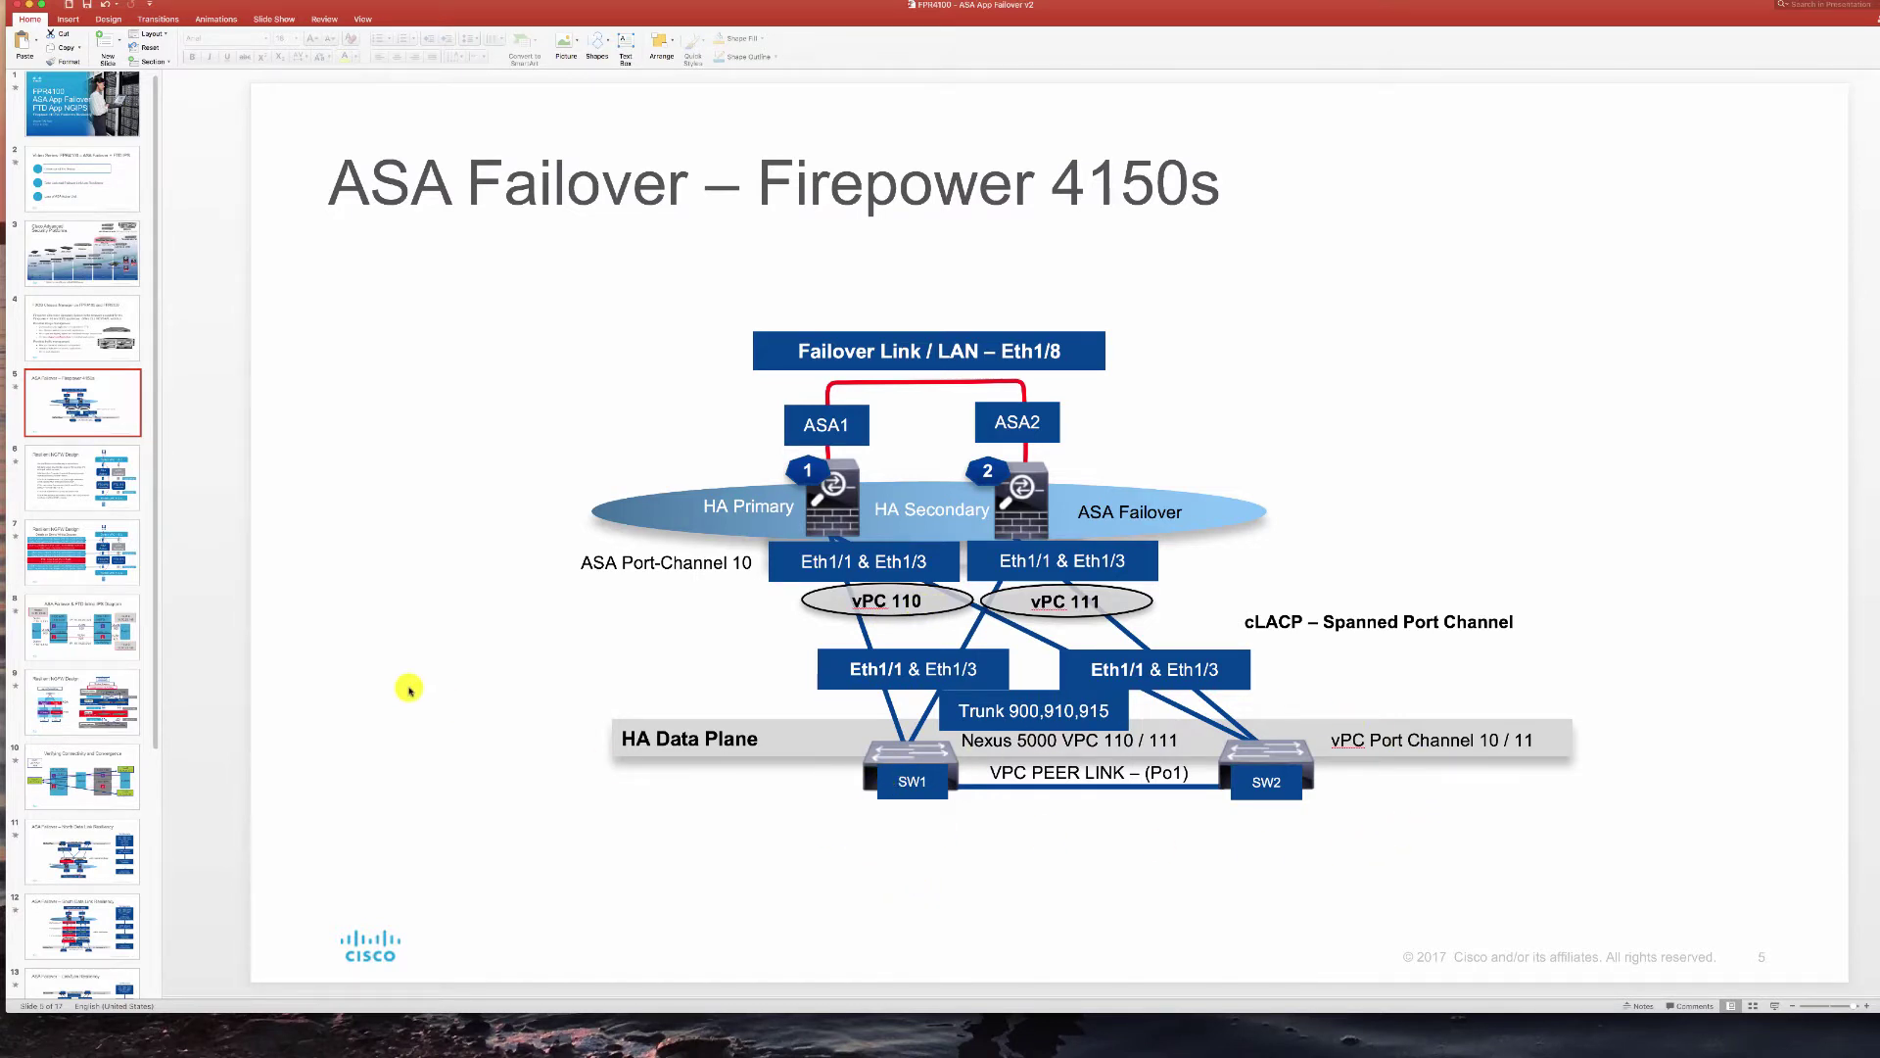
# - Show slide 6 with the ASA active/standby, FTD IPS and switch vPC traffic path
pyautogui.click(86, 484)
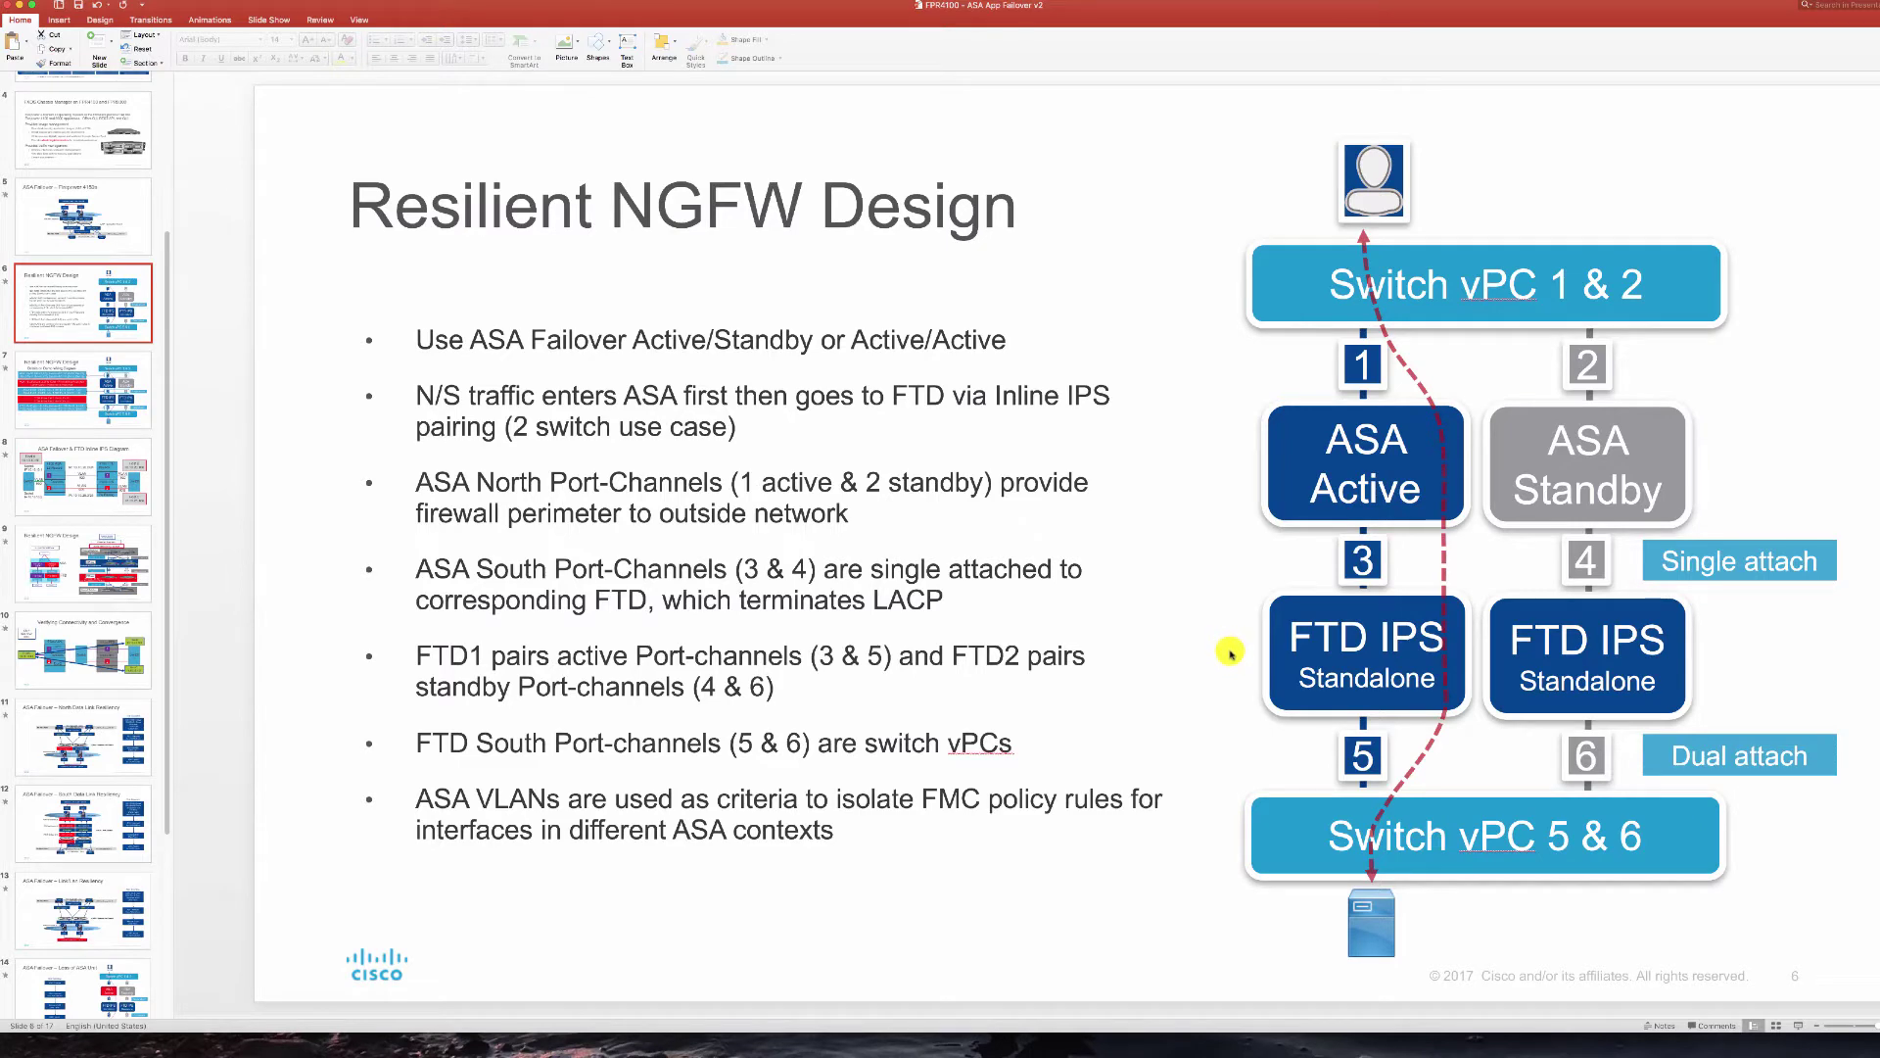
# - Show slide 7's demo wiring, check the 10.82.7.92 chassis interfaces, then bring up the ASA sessions
pyautogui.click(61, 413)
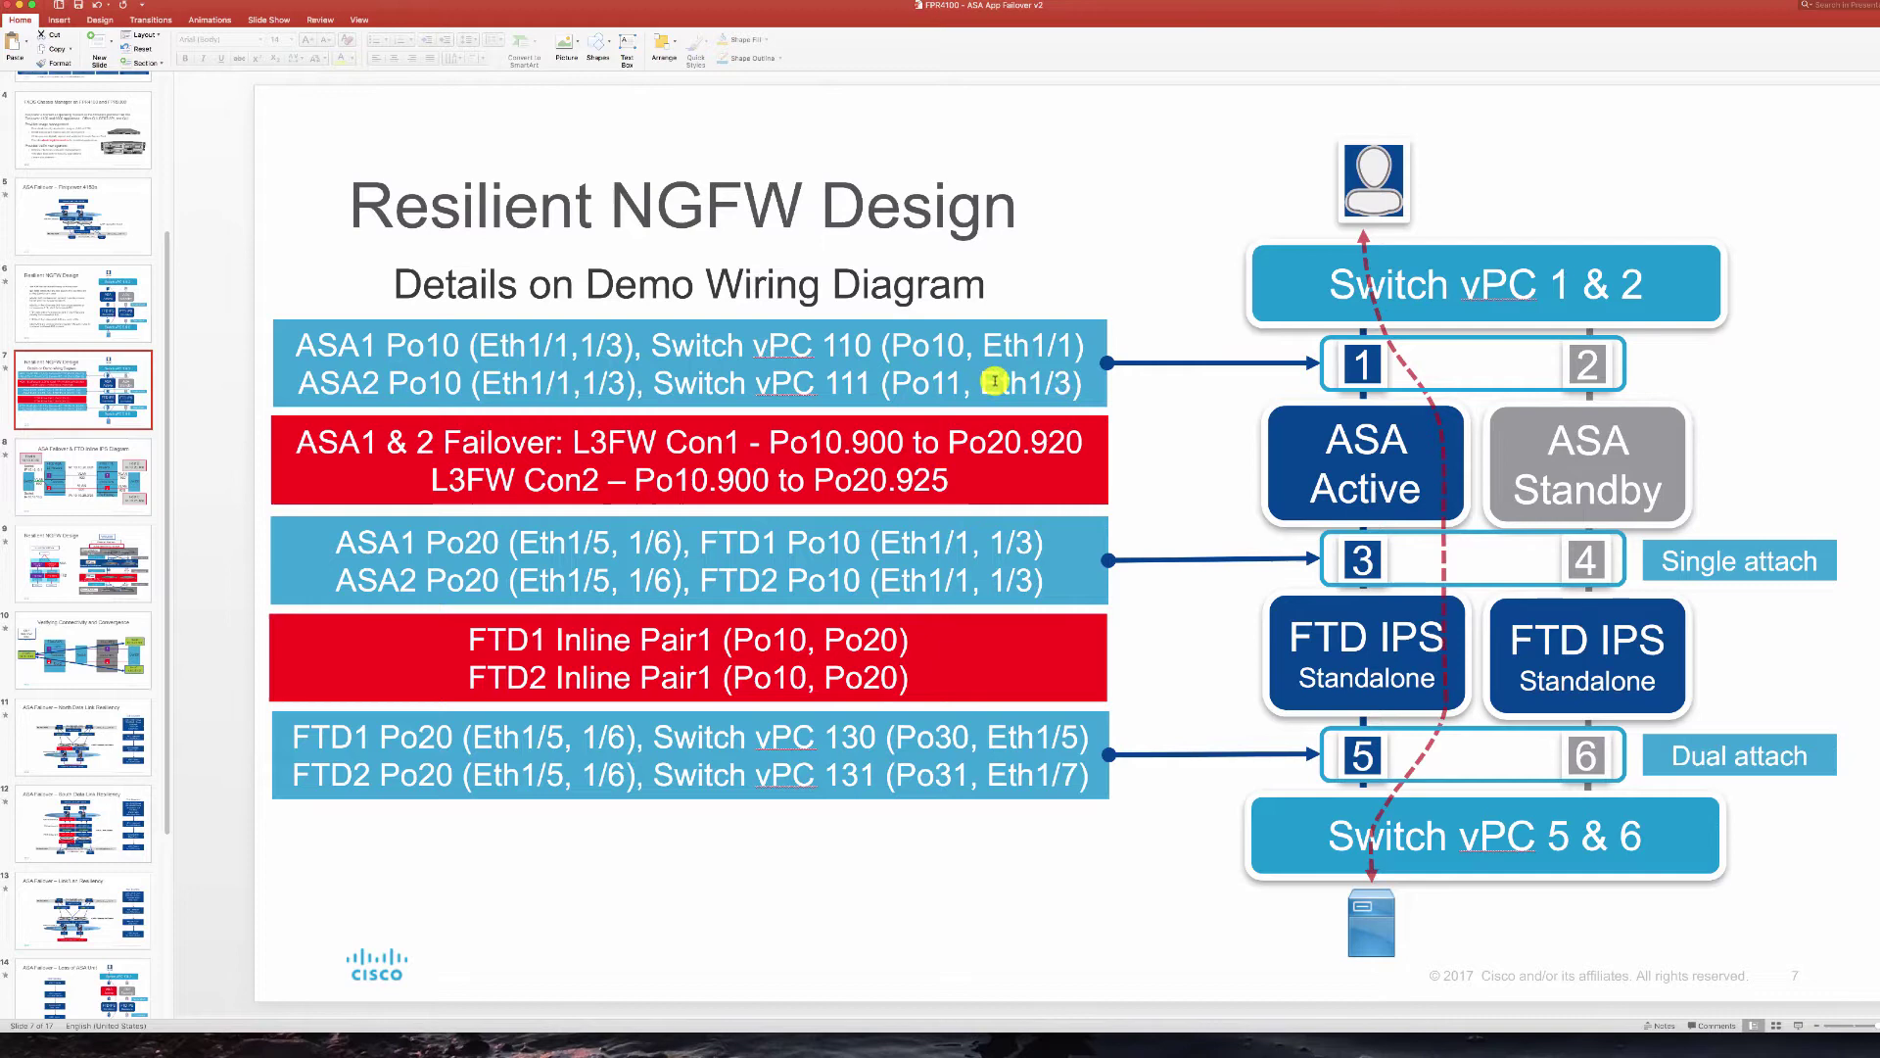
pyautogui.press('super+Tab')
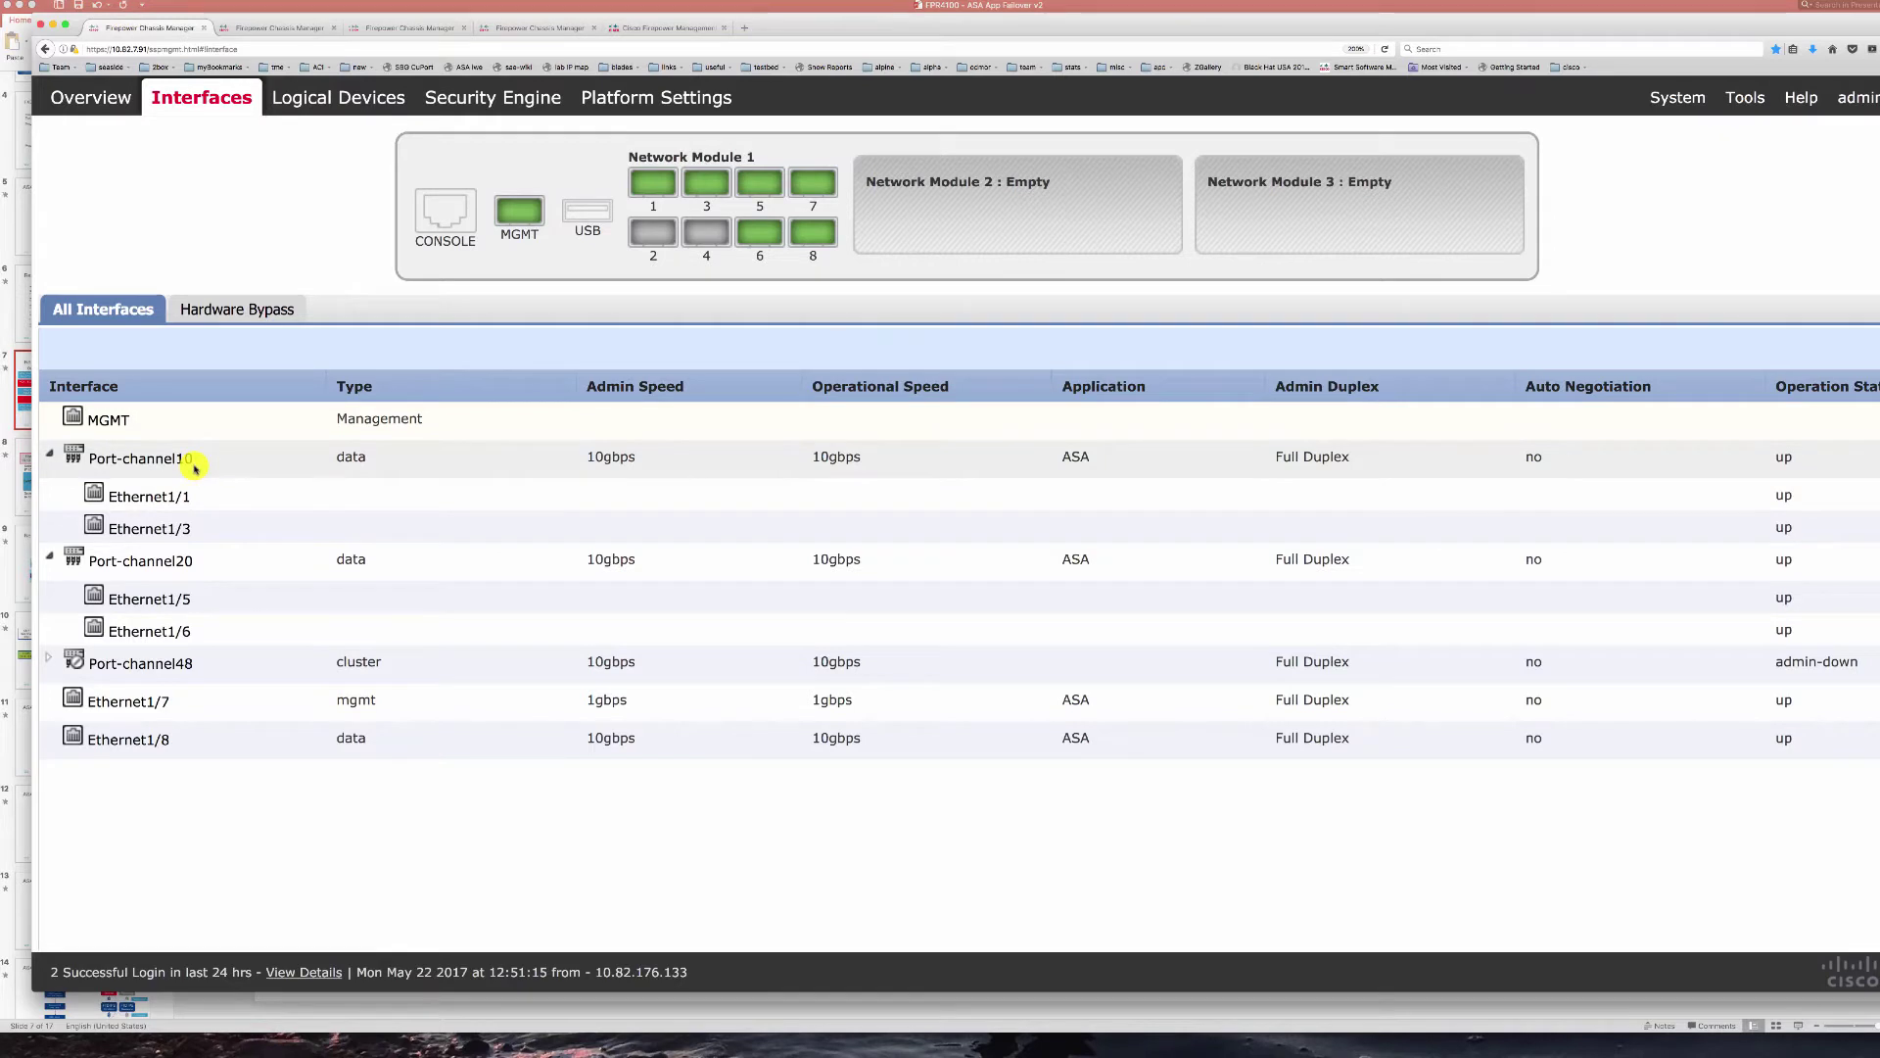
pyautogui.click(269, 36)
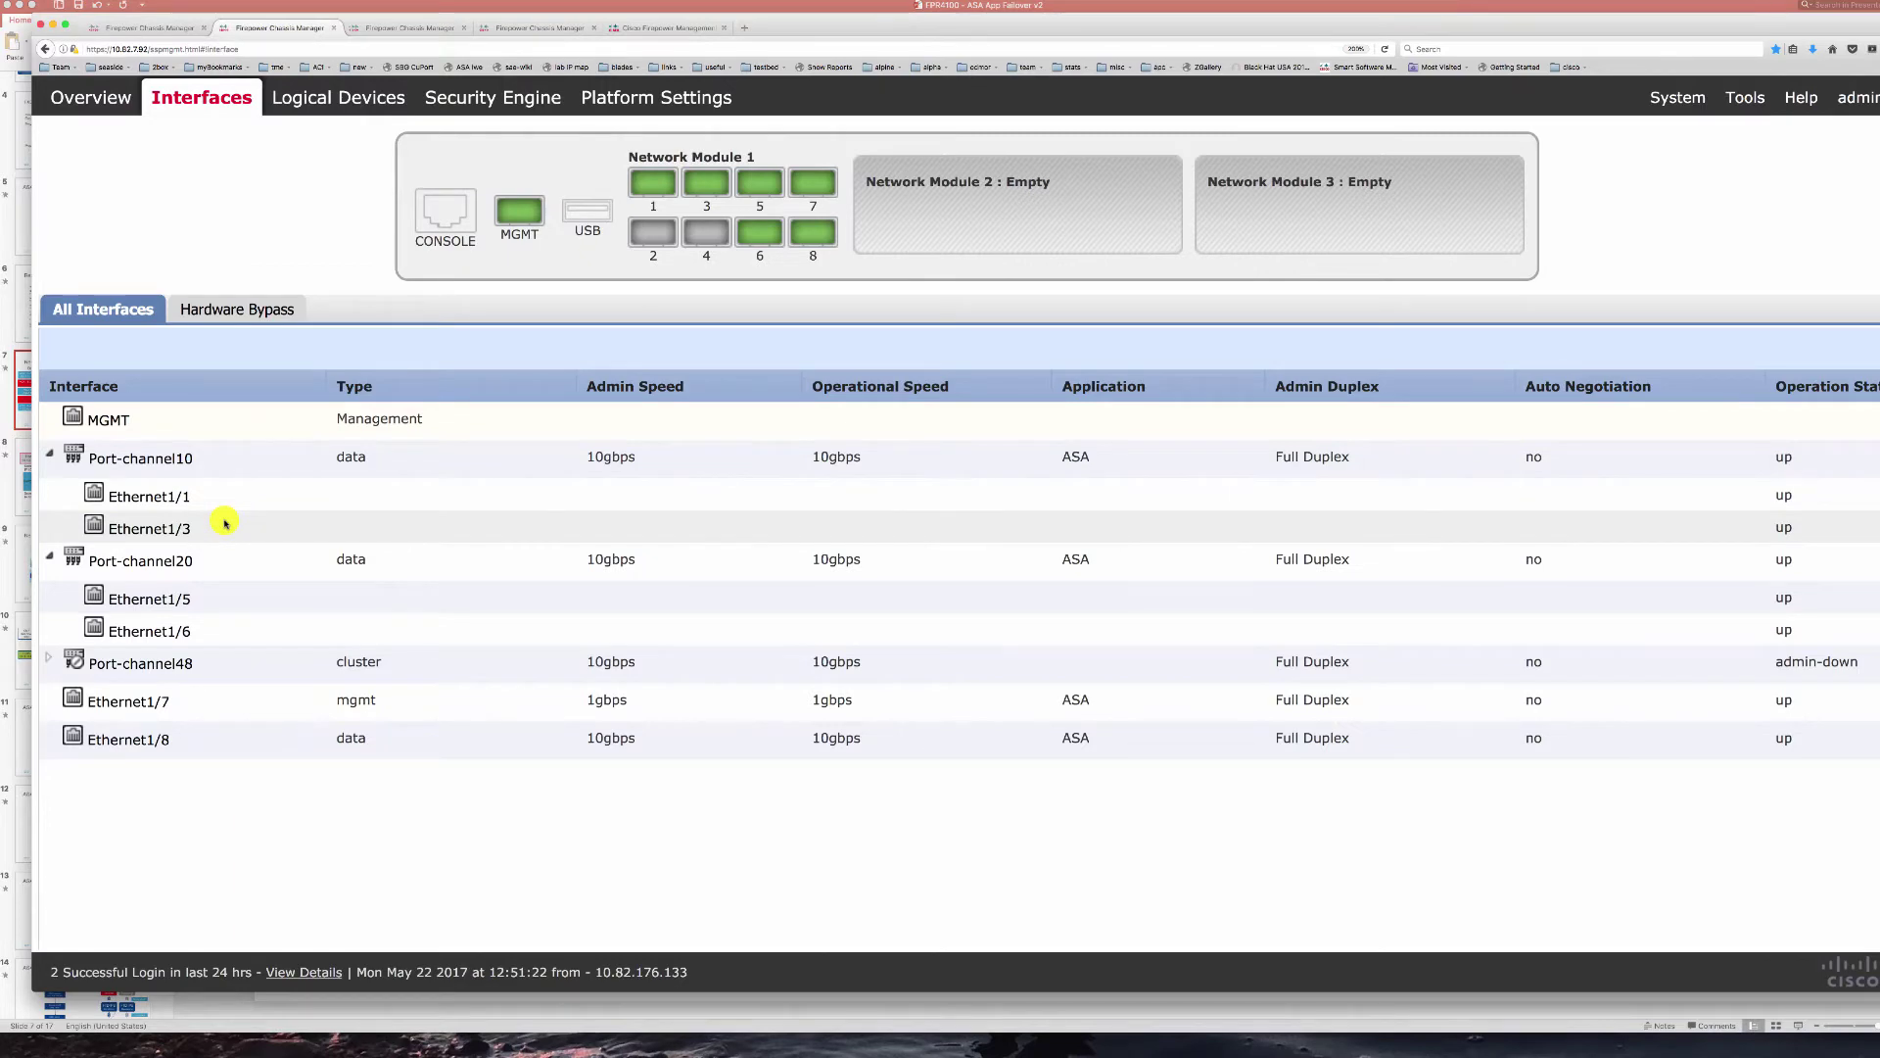
pyautogui.press('super+Tab')
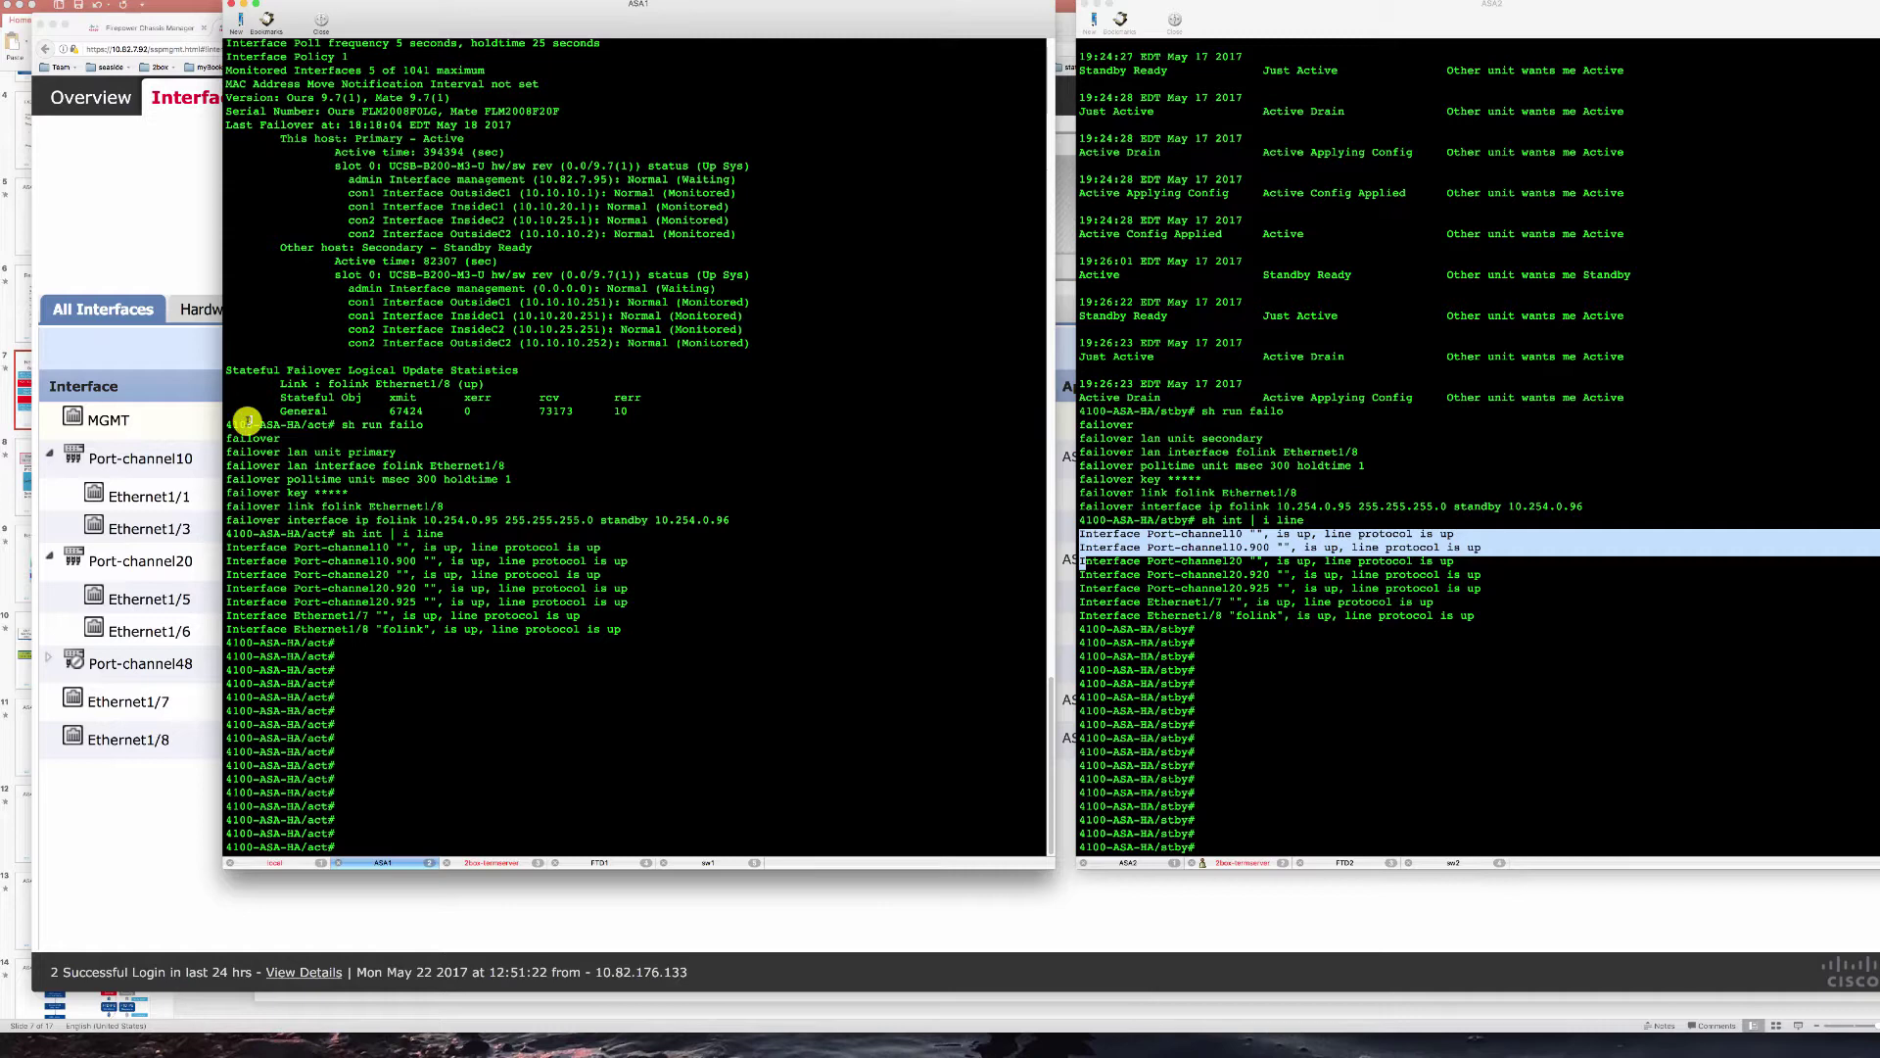
# - Highlight the failover configuration in ASA1 and ASA2, marking Ethernet1/8 as the failover link
pyautogui.moveTo(228, 424); pyautogui.dragTo(228, 536)
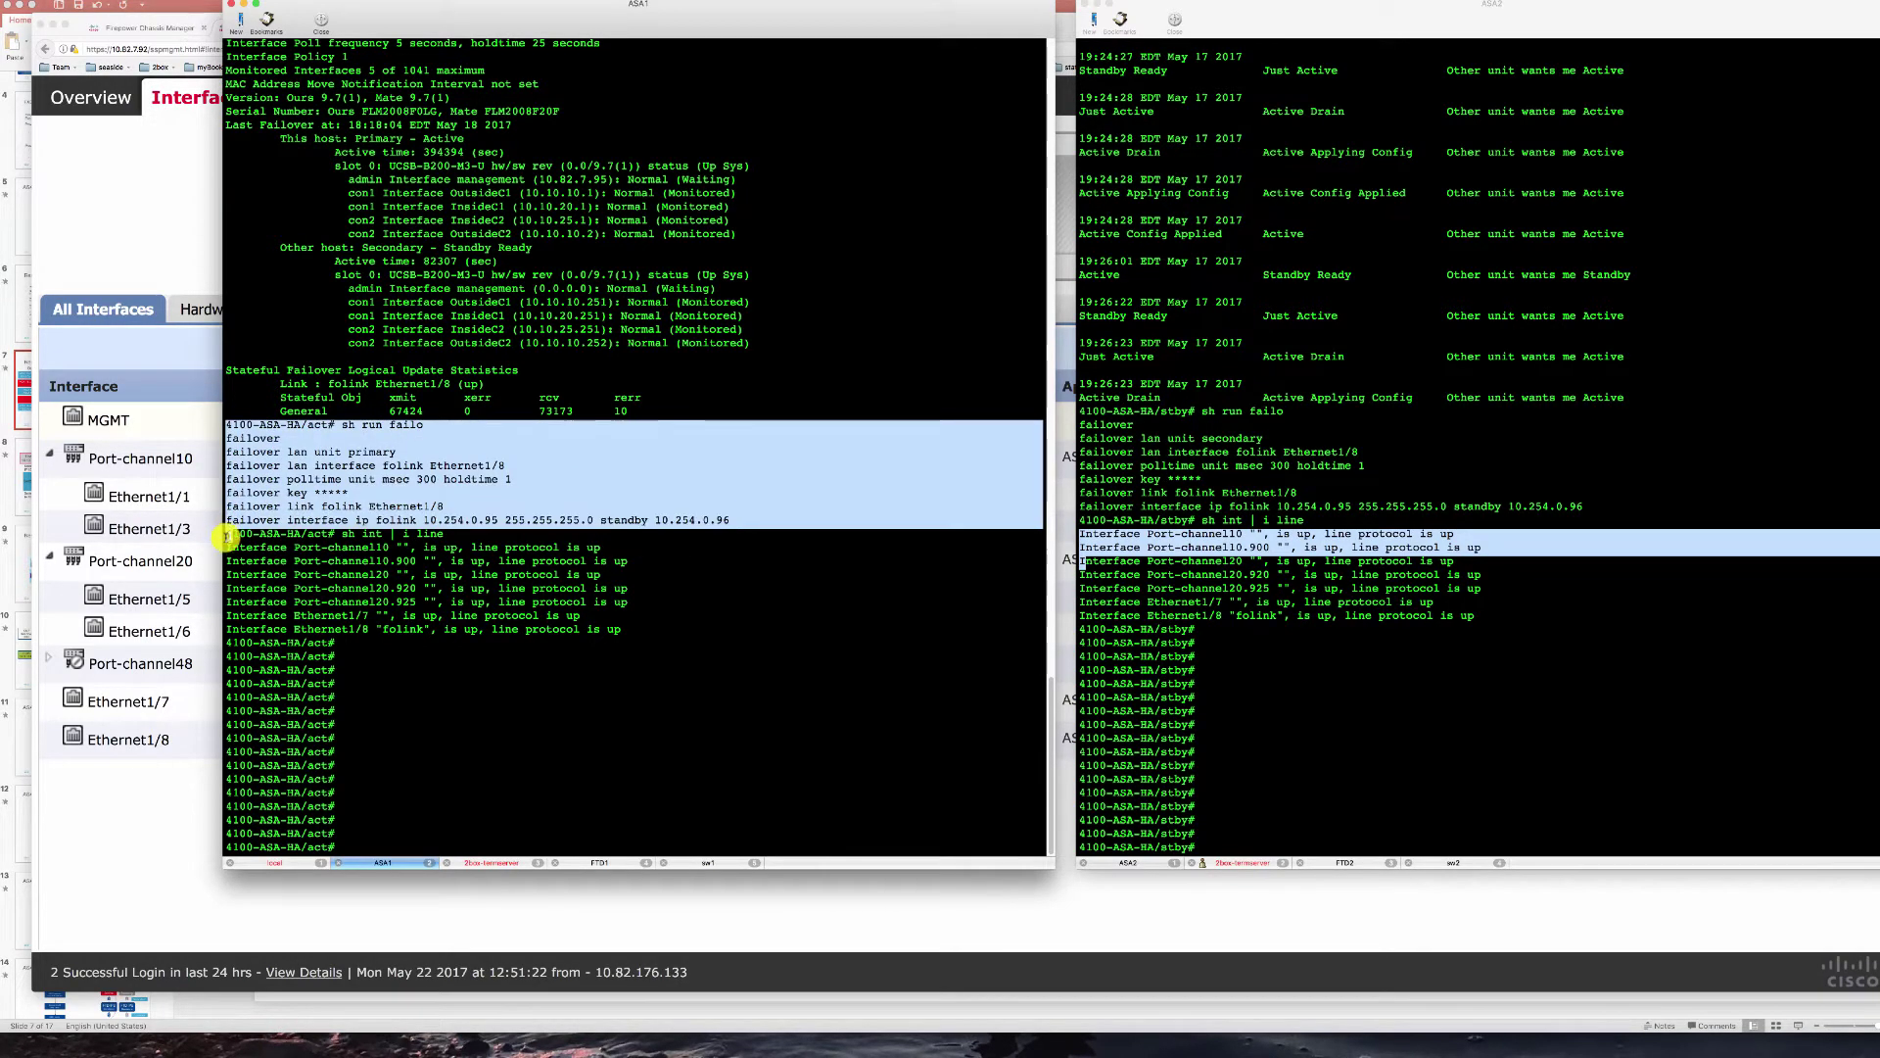
pyautogui.click(1116, 413)
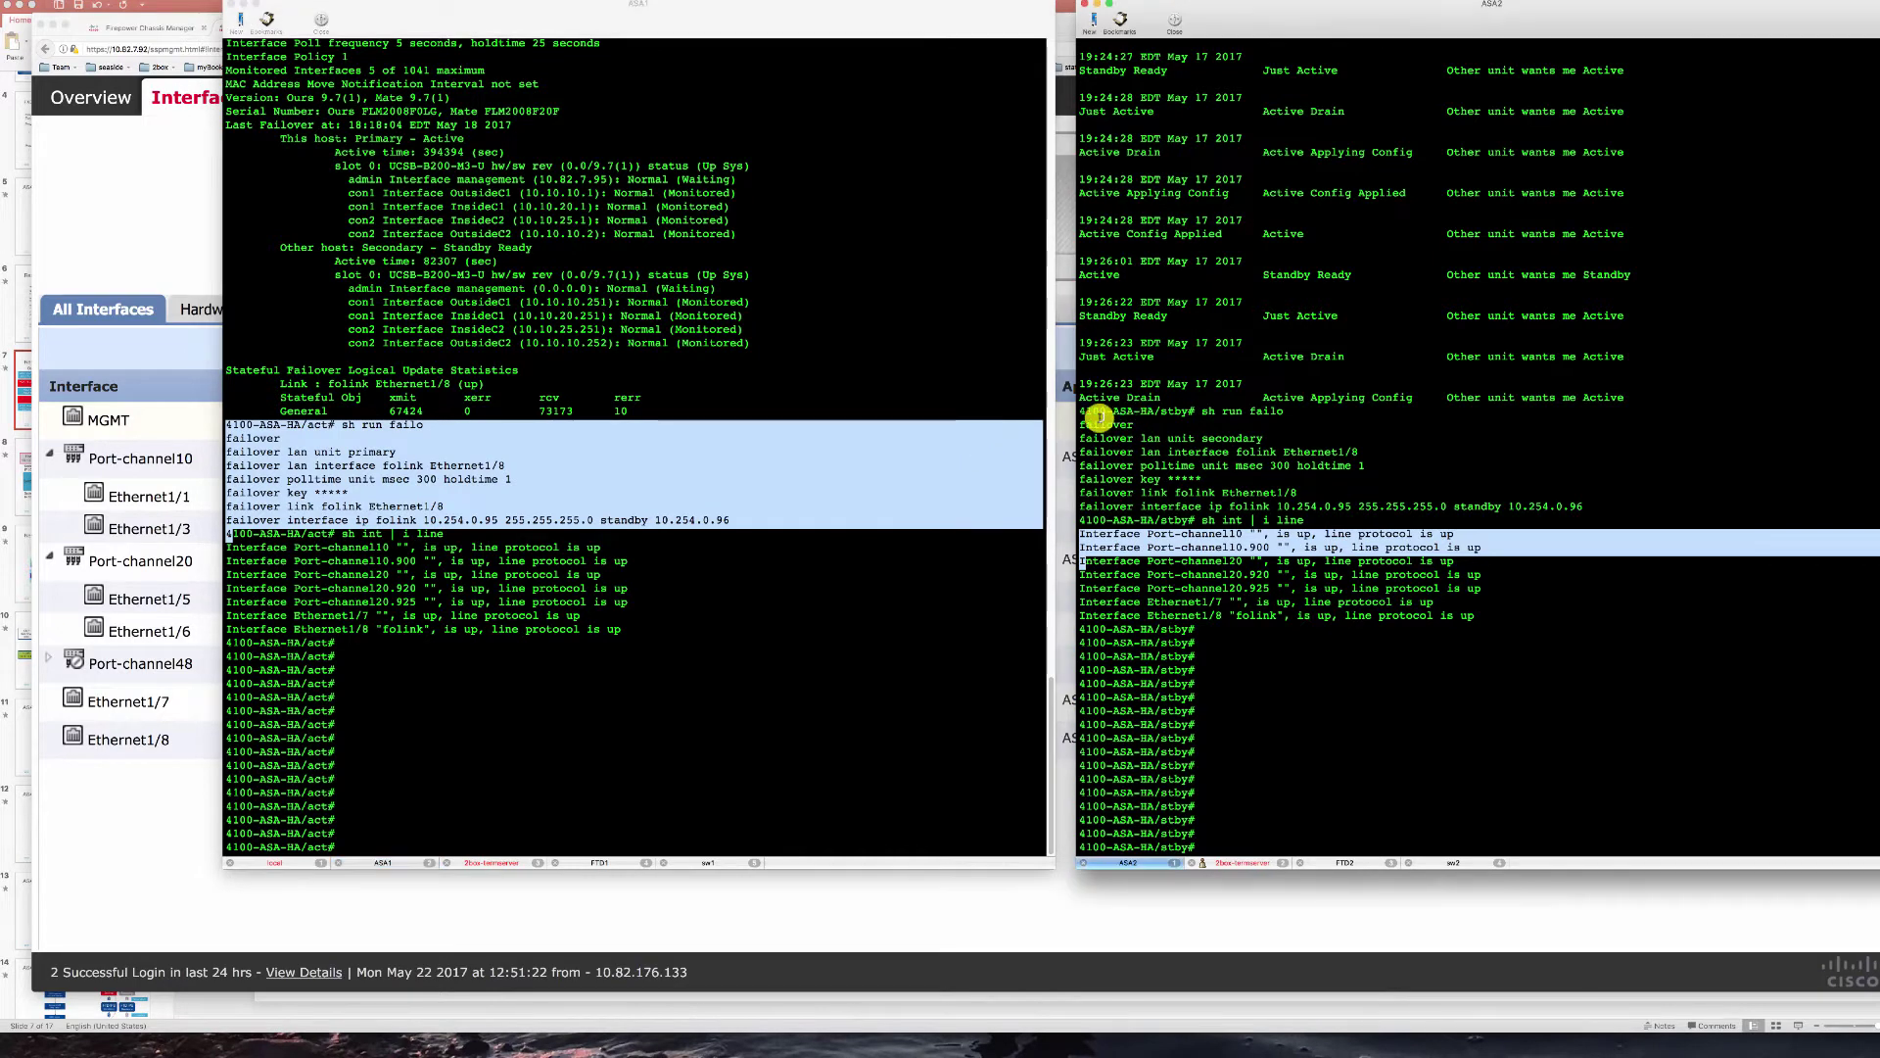
pyautogui.click(1081, 405)
pyautogui.moveTo(1081, 404); pyautogui.dragTo(1207, 539)
pyautogui.click(1247, 503)
pyautogui.moveTo(1298, 493); pyautogui.dragTo(1222, 491)
pyautogui.click(911, 511)
# - Highlight the up Port-channel10 interfaces in both ASA1 and ASA2 output
pyautogui.click(747, 642)
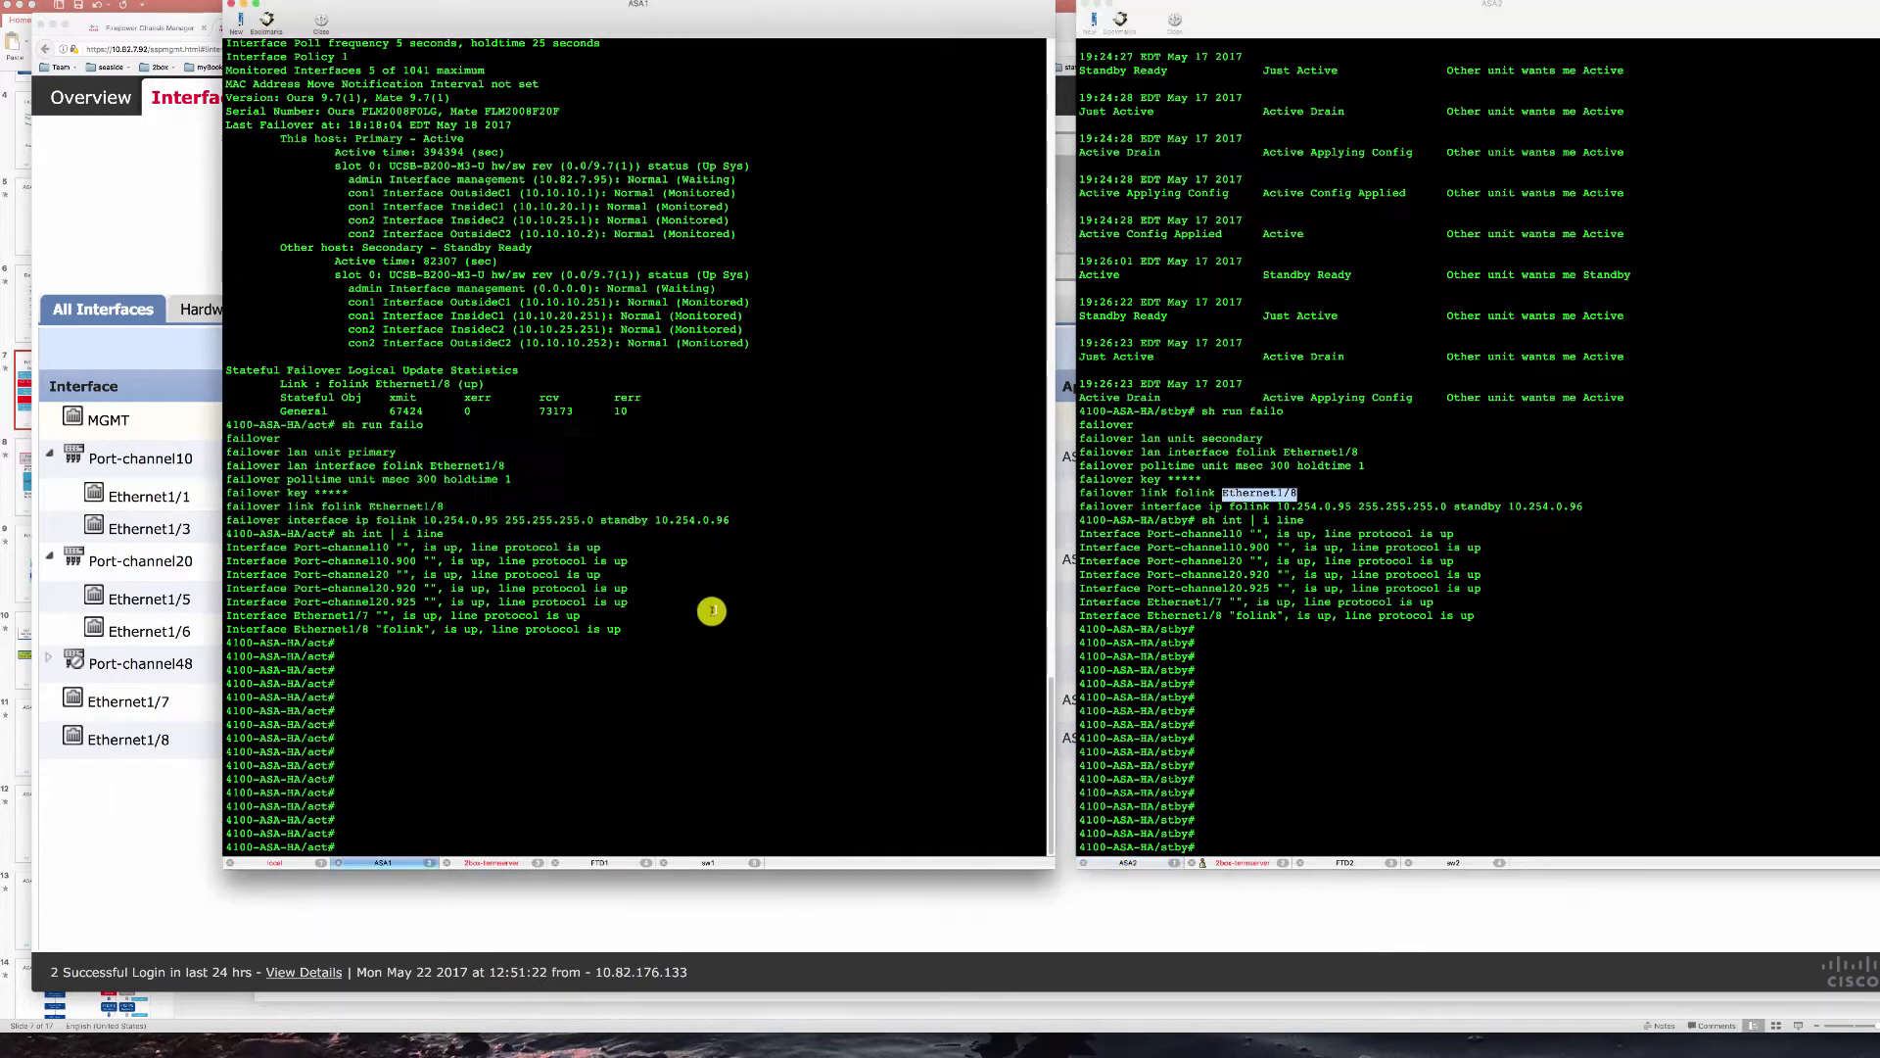
pyautogui.moveTo(227, 536); pyautogui.dragTo(235, 563)
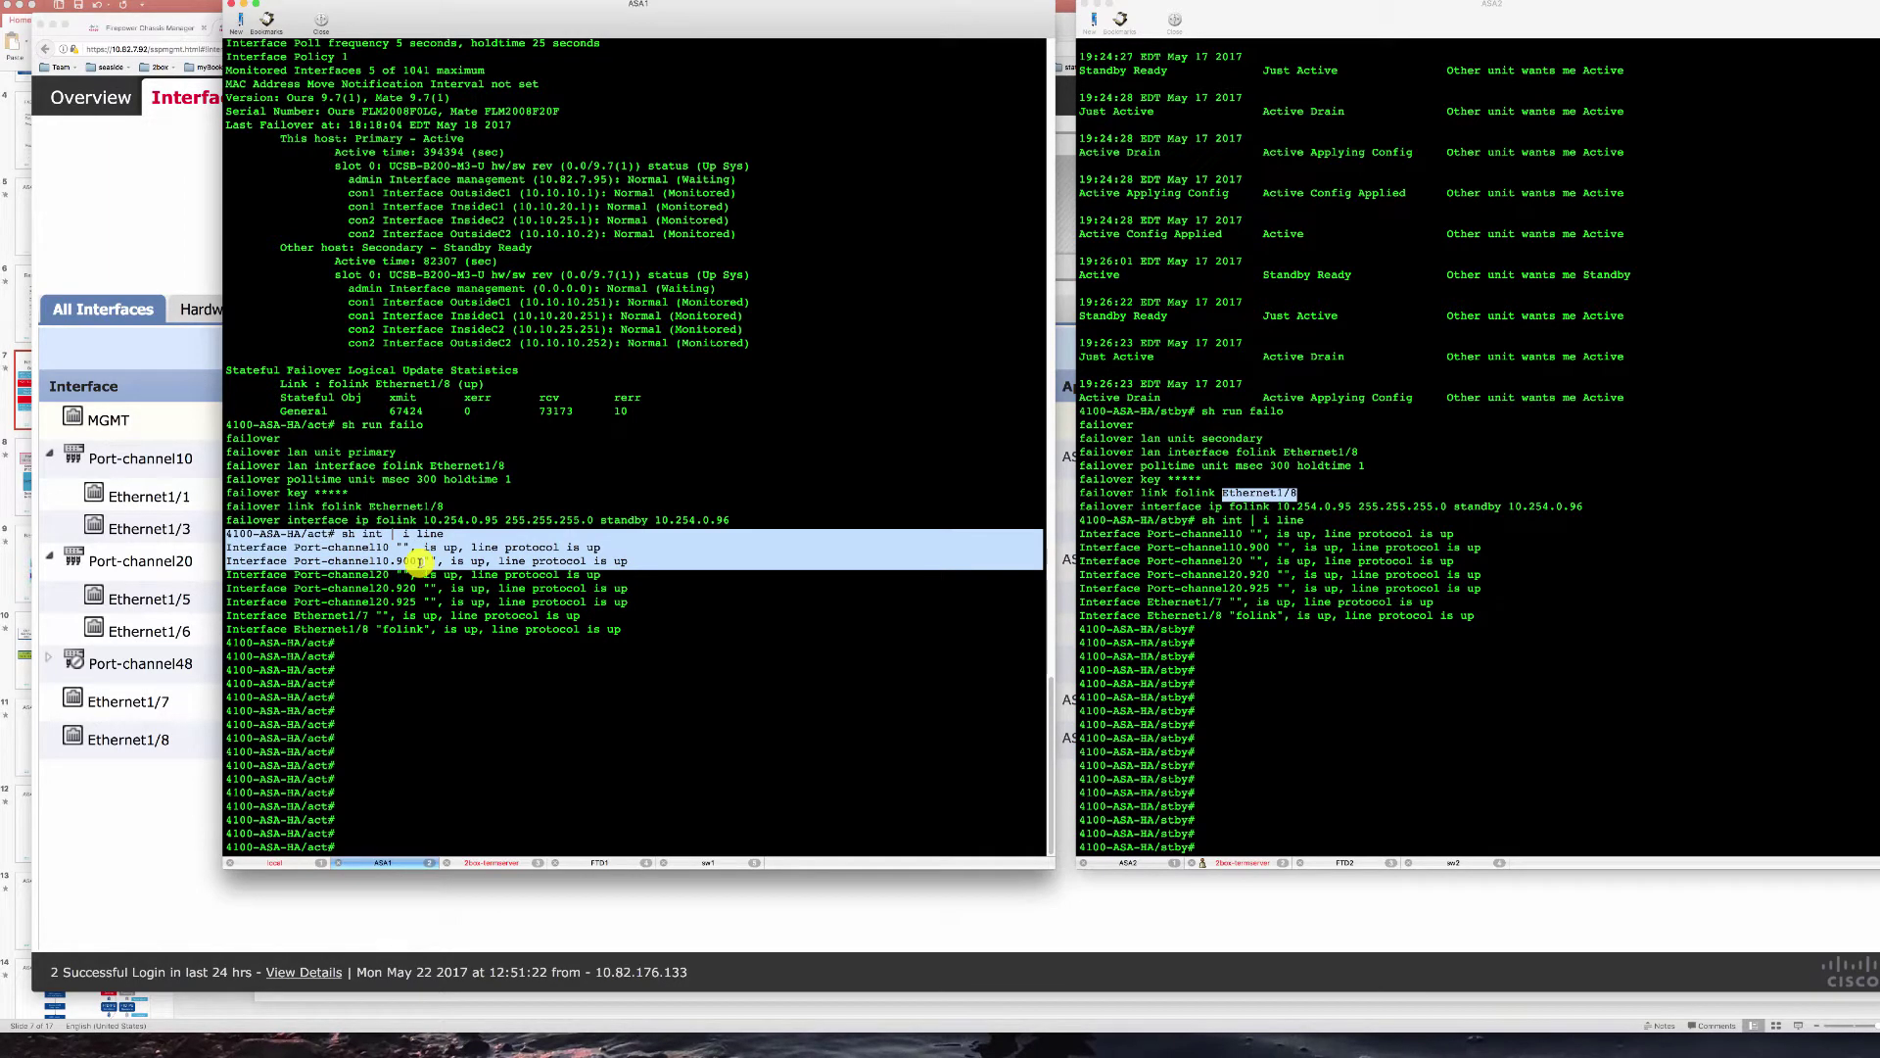
pyautogui.click(1238, 543)
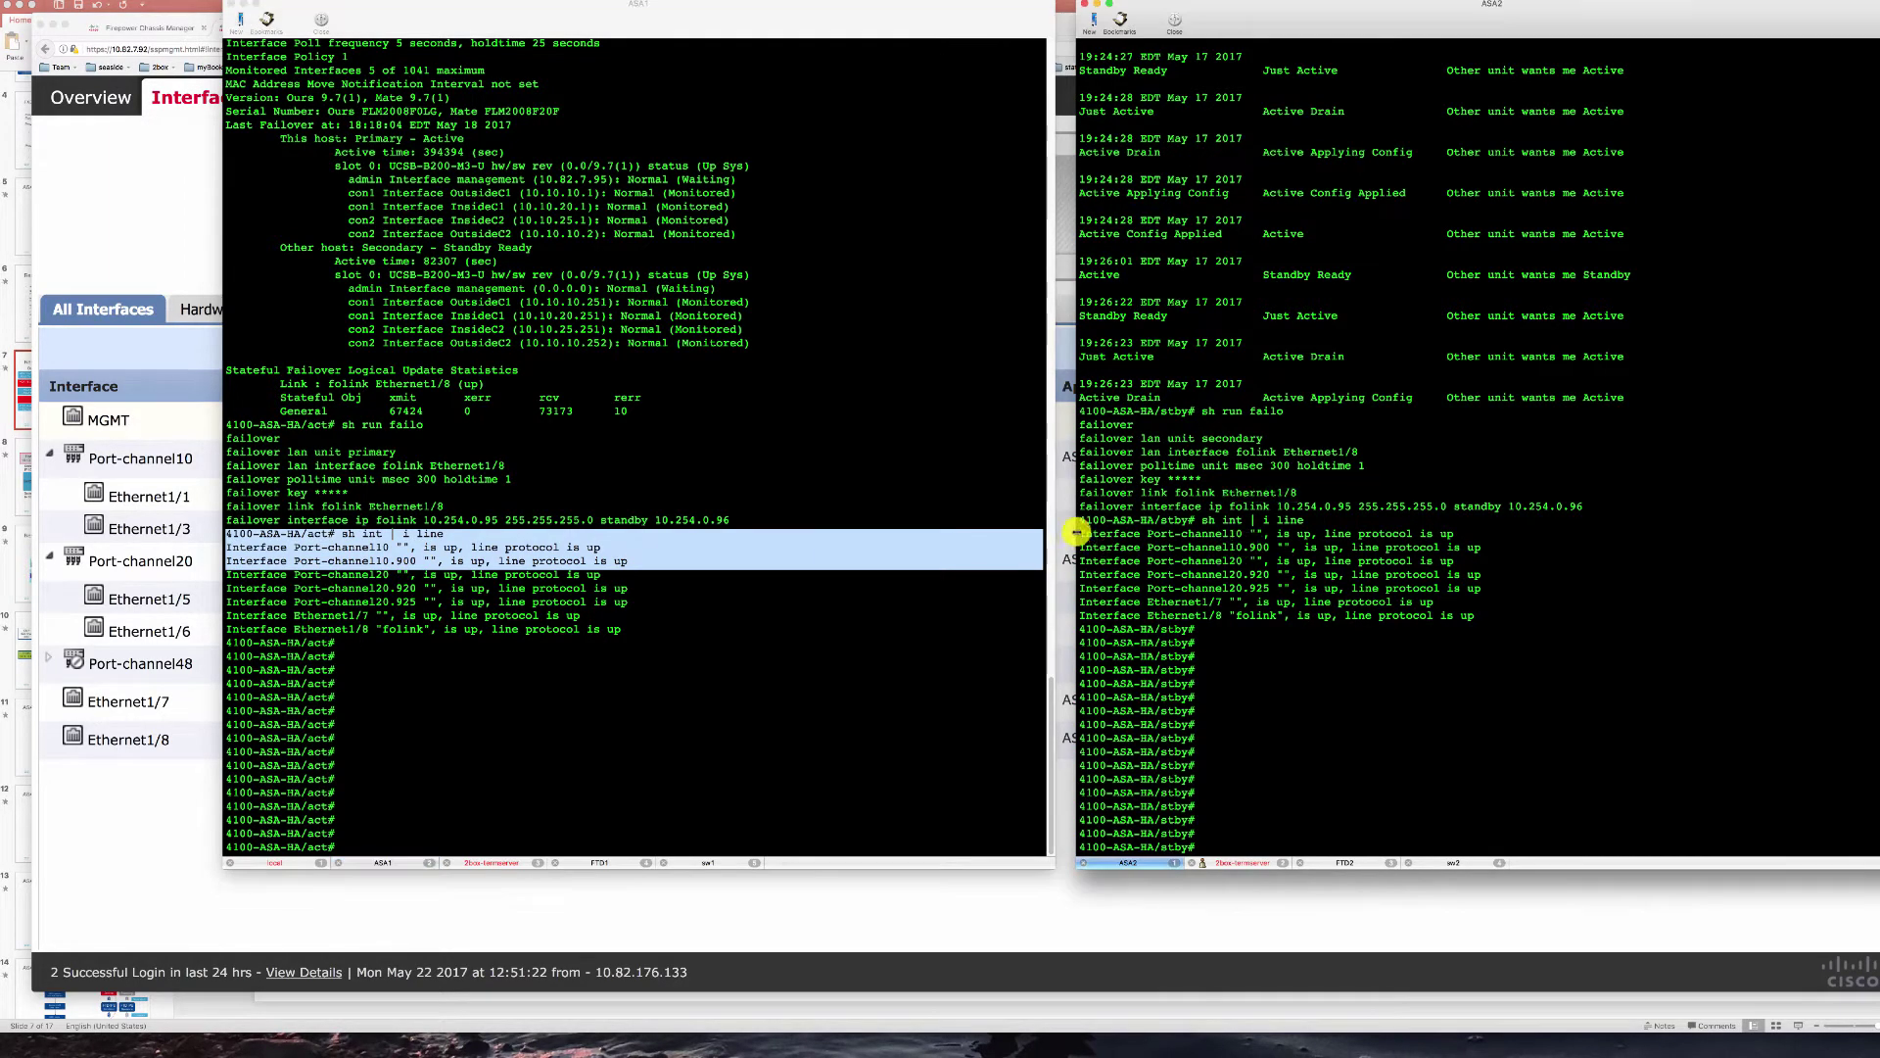
pyautogui.moveTo(1080, 522); pyautogui.dragTo(1076, 572)
pyautogui.click(890, 697)
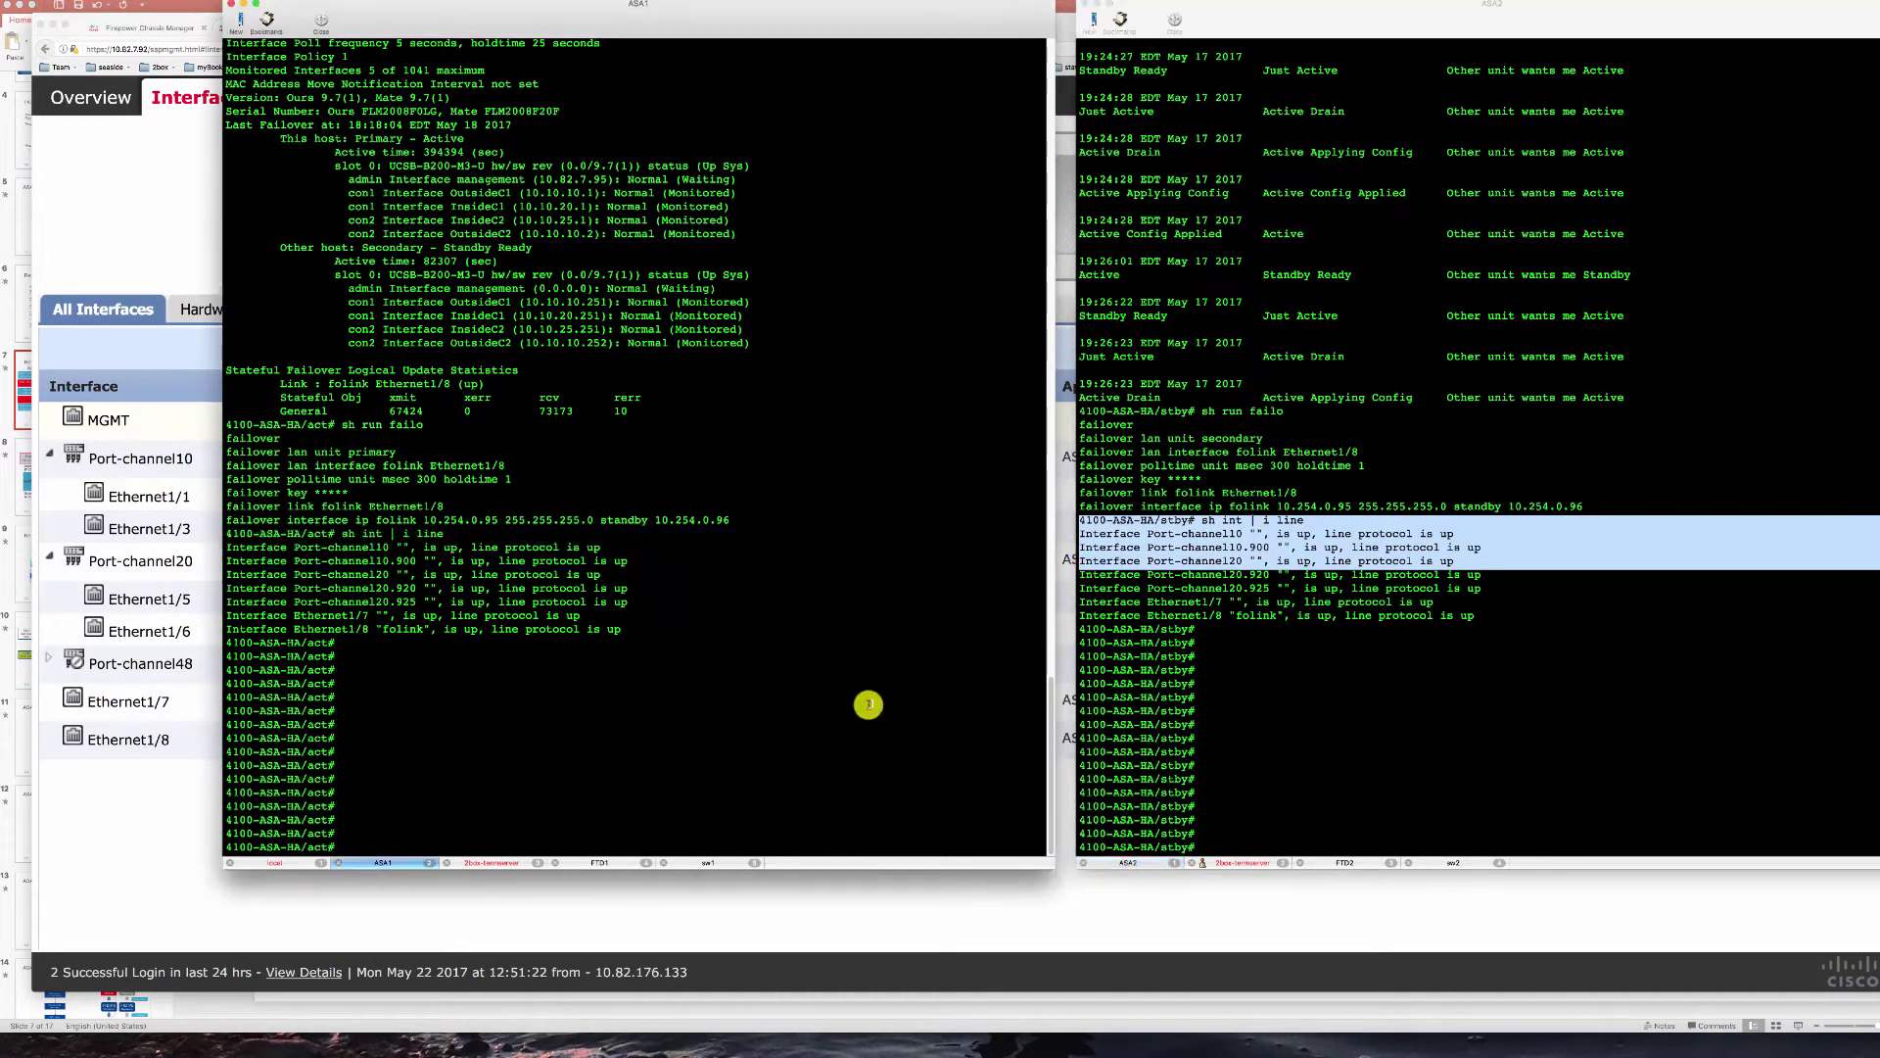
# - Switch the two terminal windows to the sw1 and sw2 switch sessions with fresh prompts
pyautogui.click(872, 701)
pyautogui.click(695, 863)
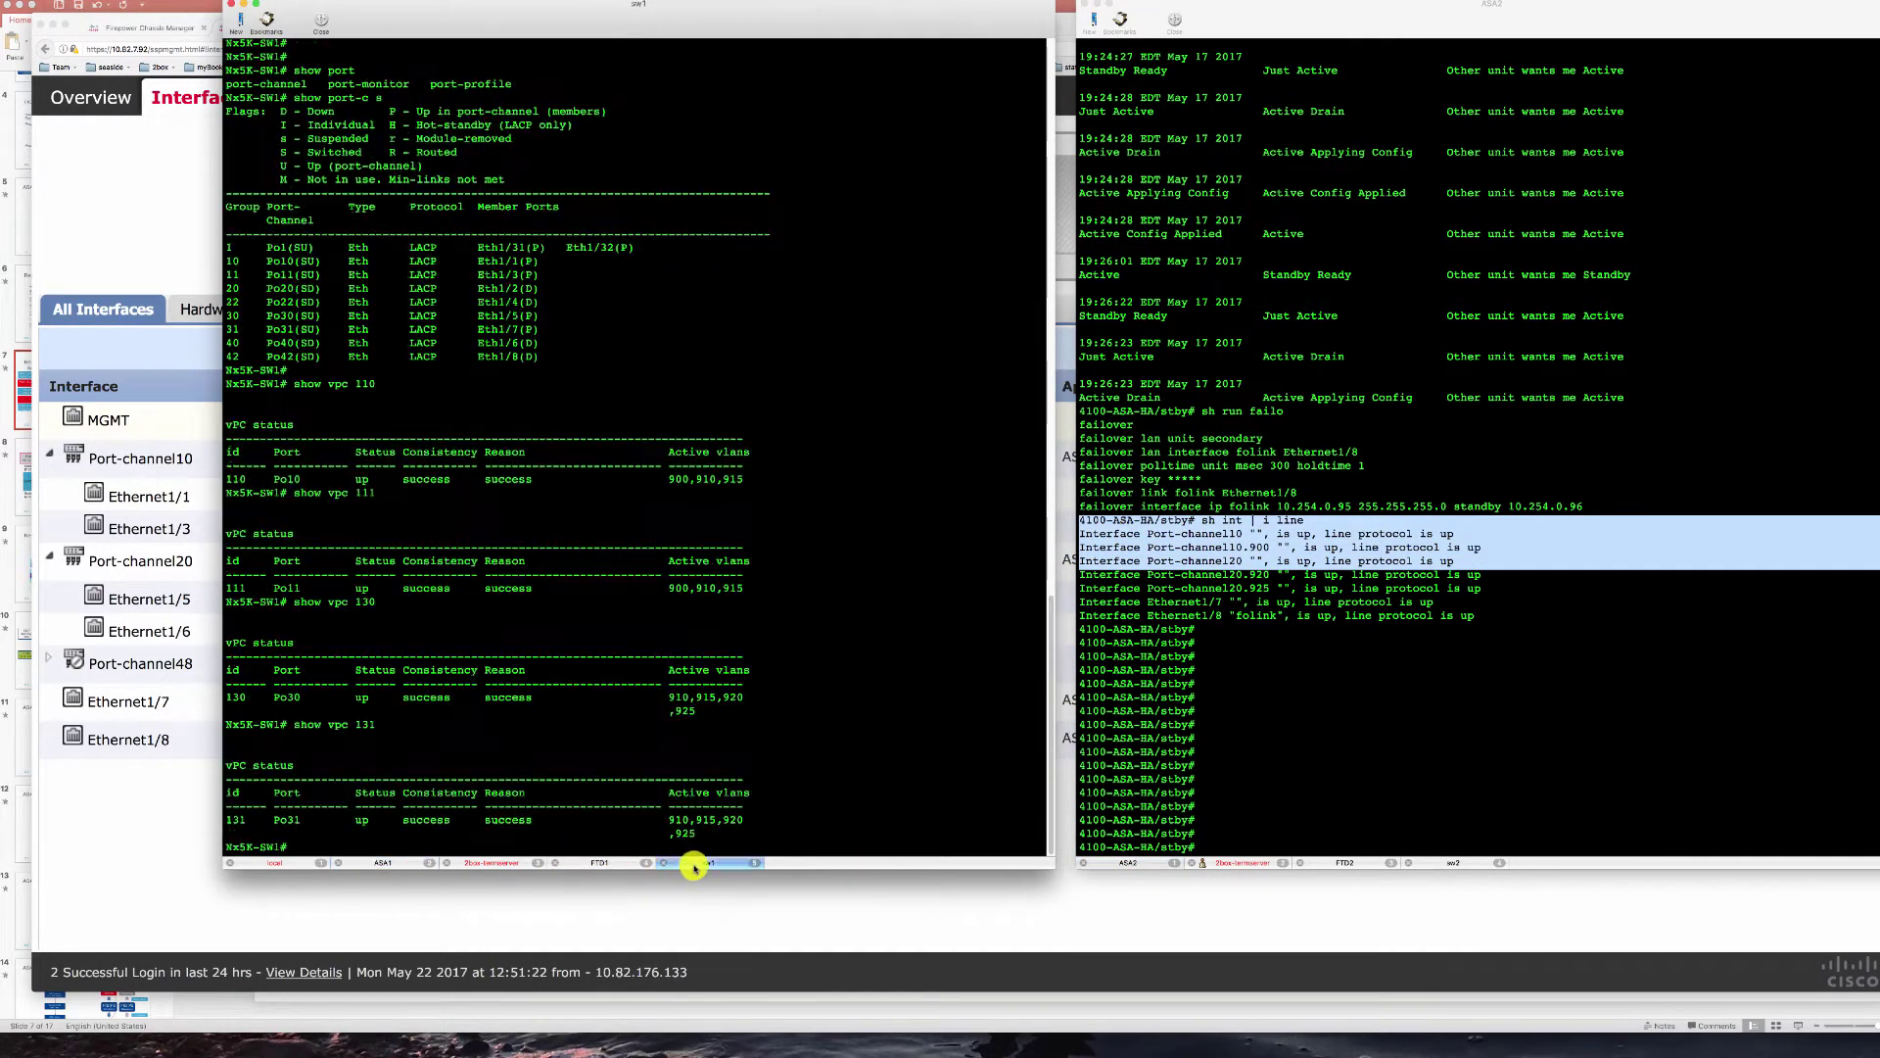
pyautogui.press('Return')
pyautogui.click(1372, 714)
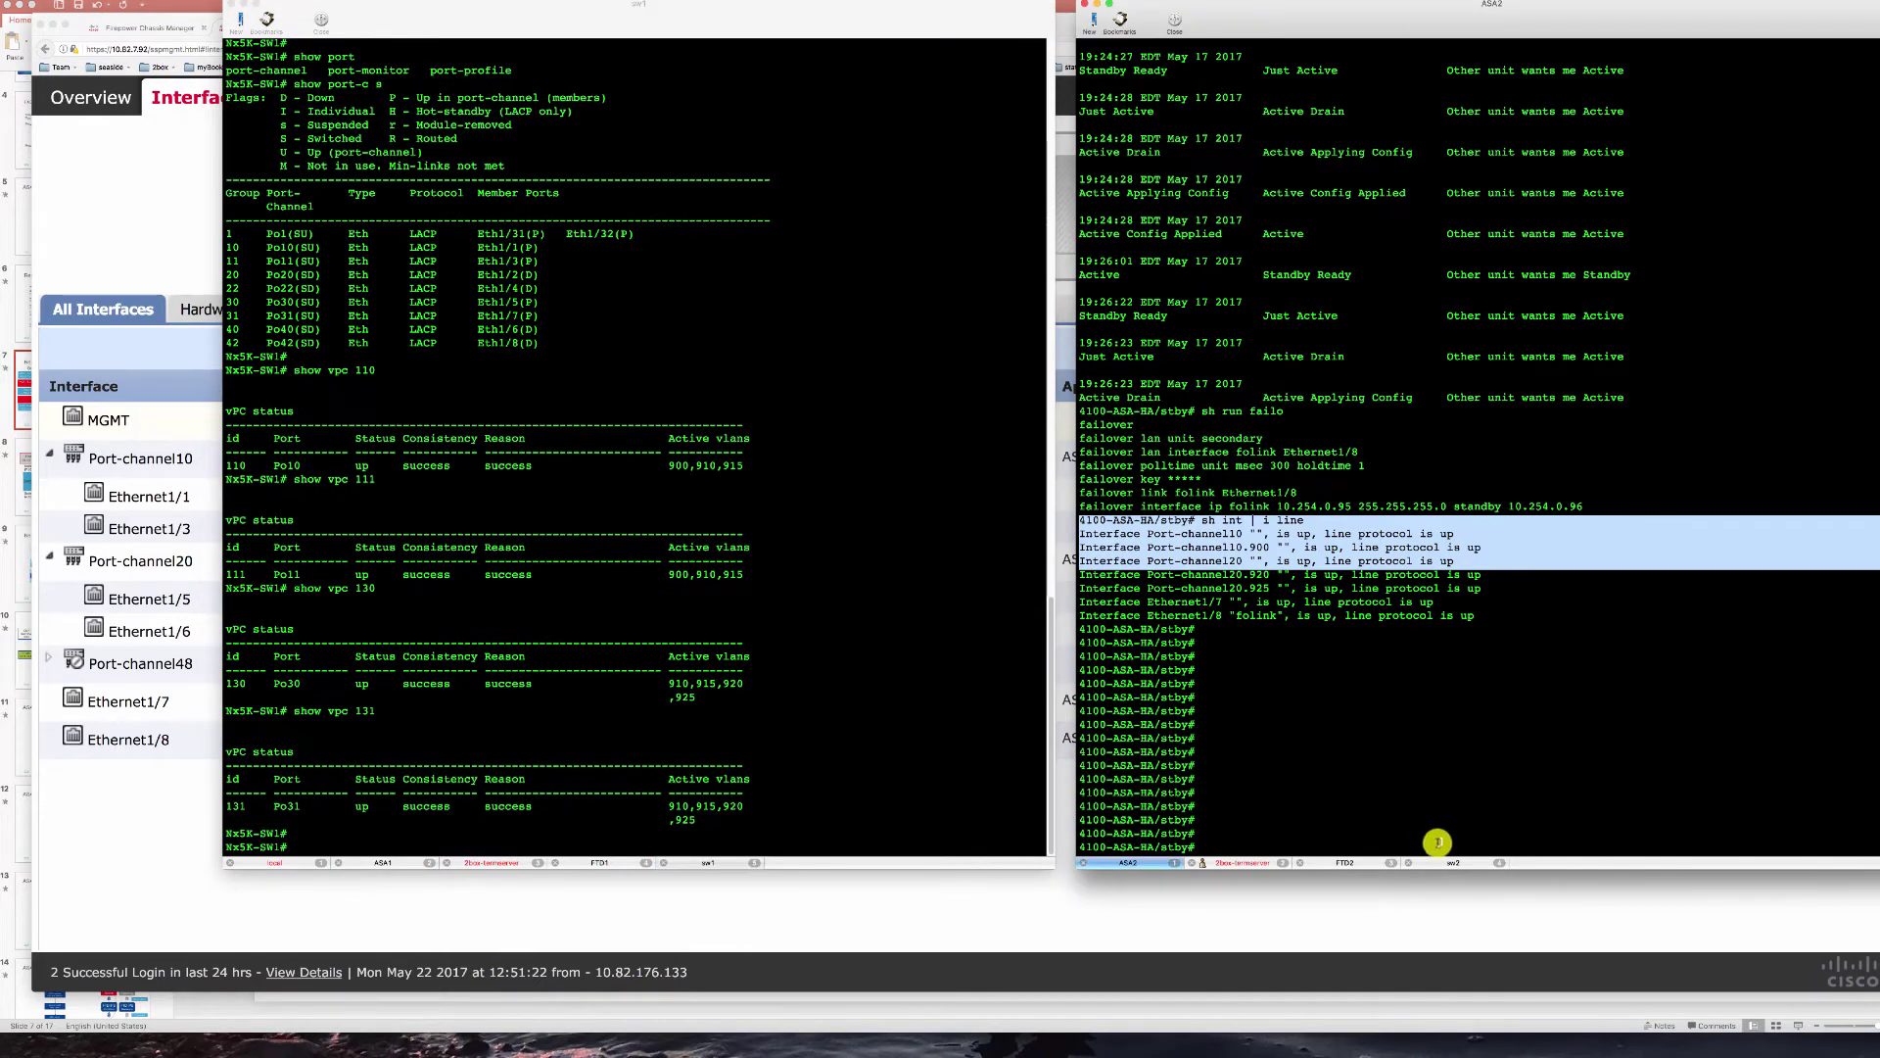
pyautogui.click(1445, 866)
pyautogui.press('Return')
pyautogui.click(713, 659)
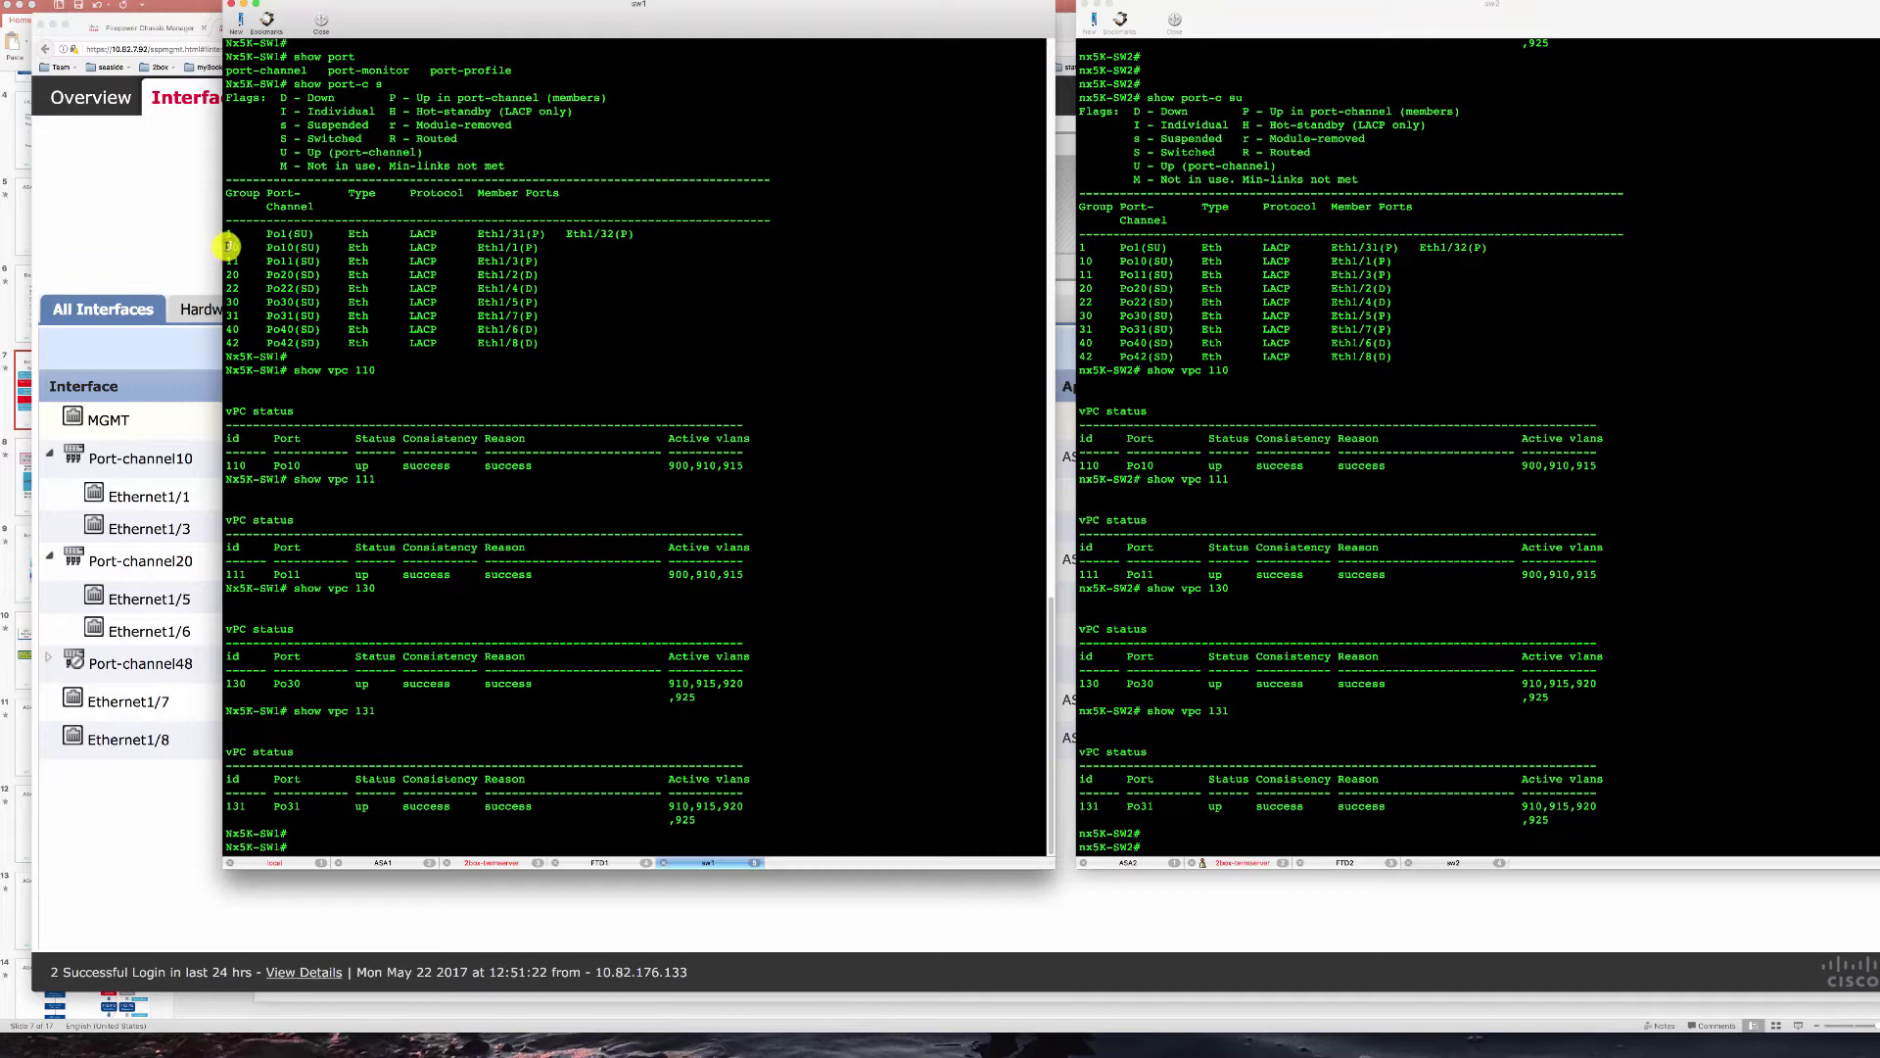
# - Highlight port-channels 10 and 11 in both sw1 and sw2 output
pyautogui.moveTo(227, 246); pyautogui.dragTo(224, 274)
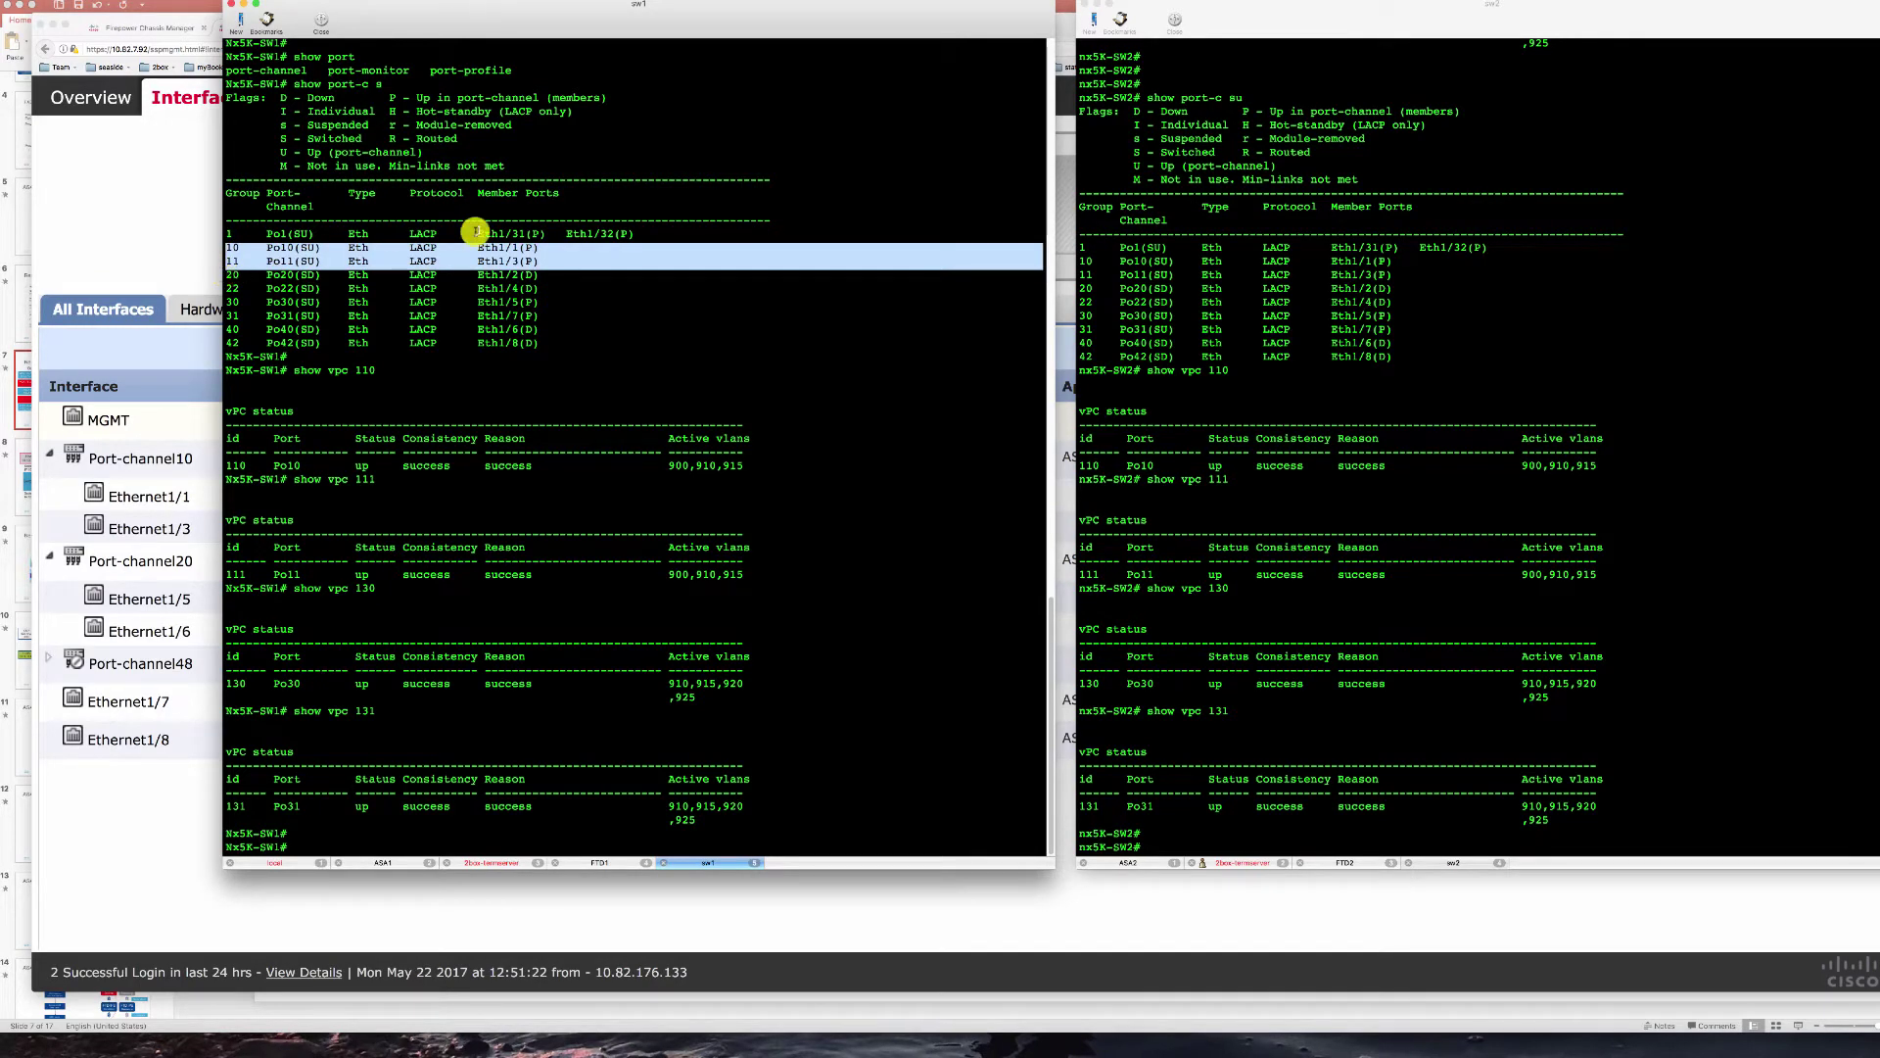
pyautogui.click(1076, 255)
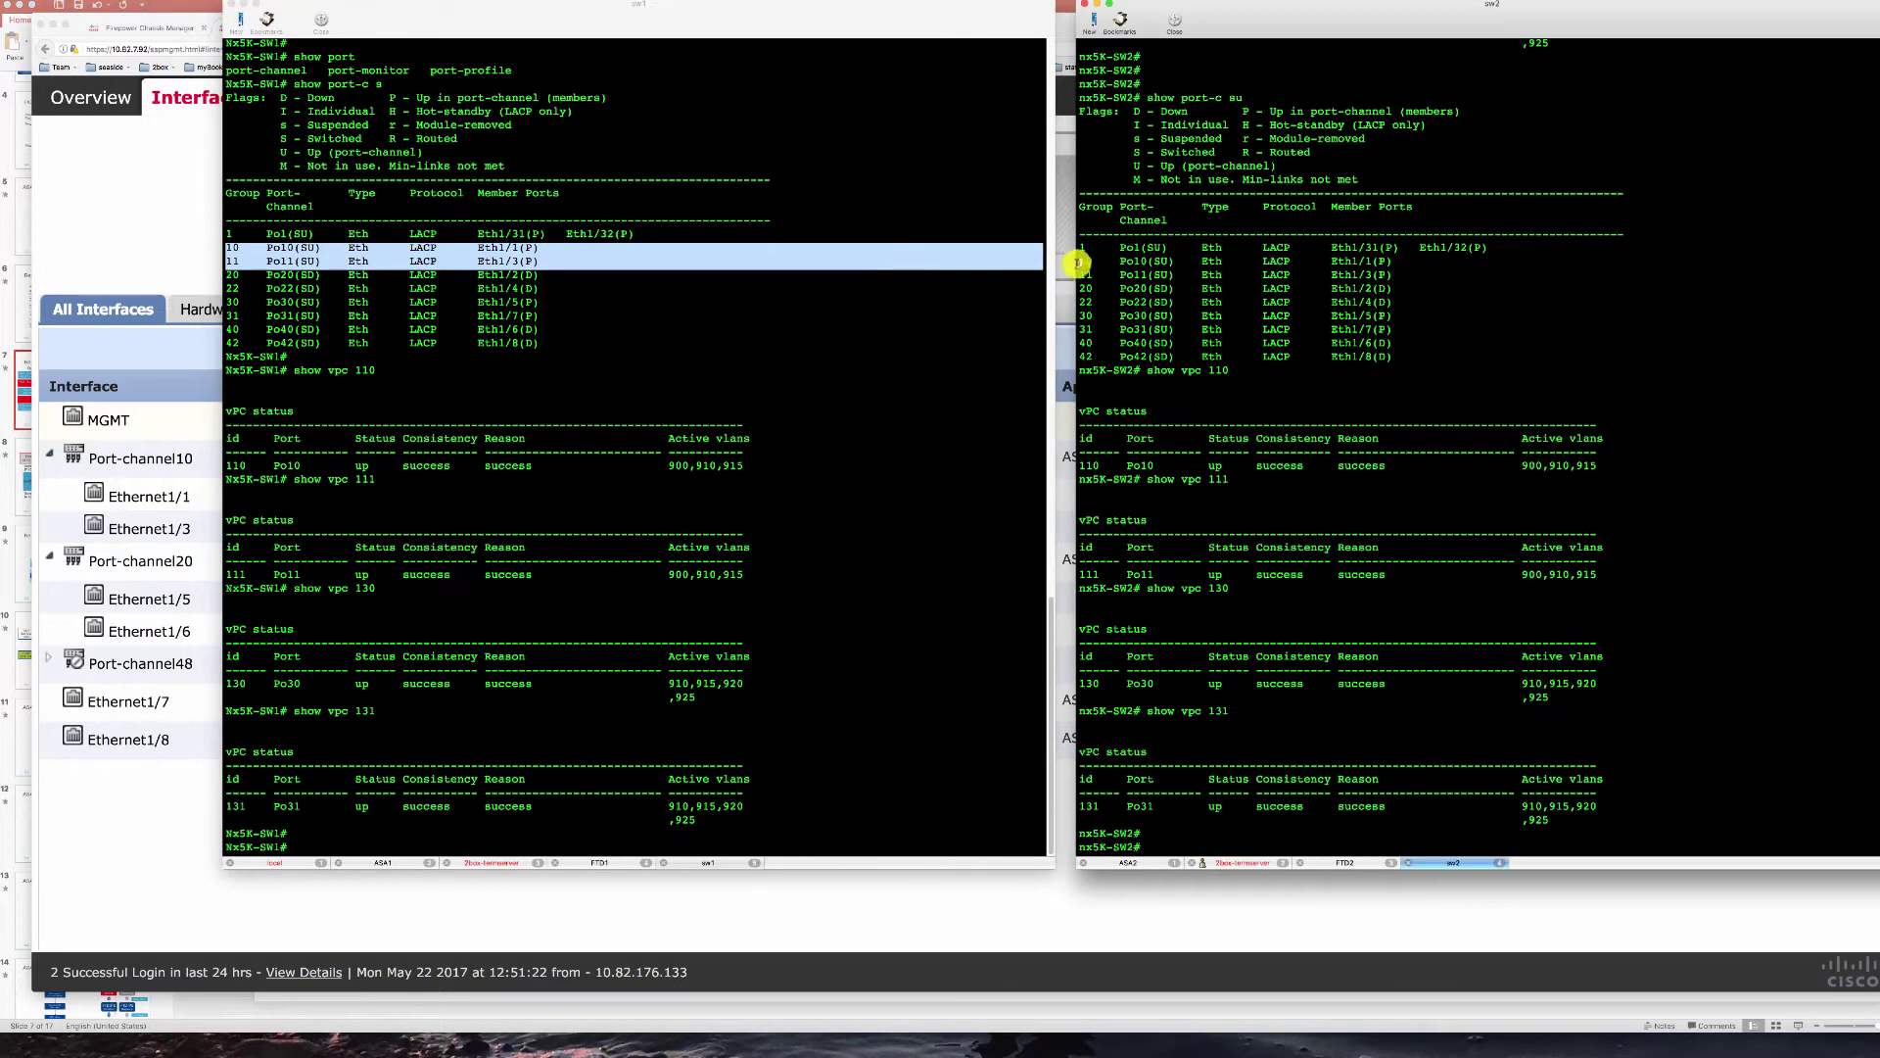
pyautogui.moveTo(1078, 262); pyautogui.dragTo(1075, 284)
pyautogui.click(697, 366)
# - Highlight vPC 110 and 111 status on both switches, then return to slide 7
pyautogui.click(241, 389)
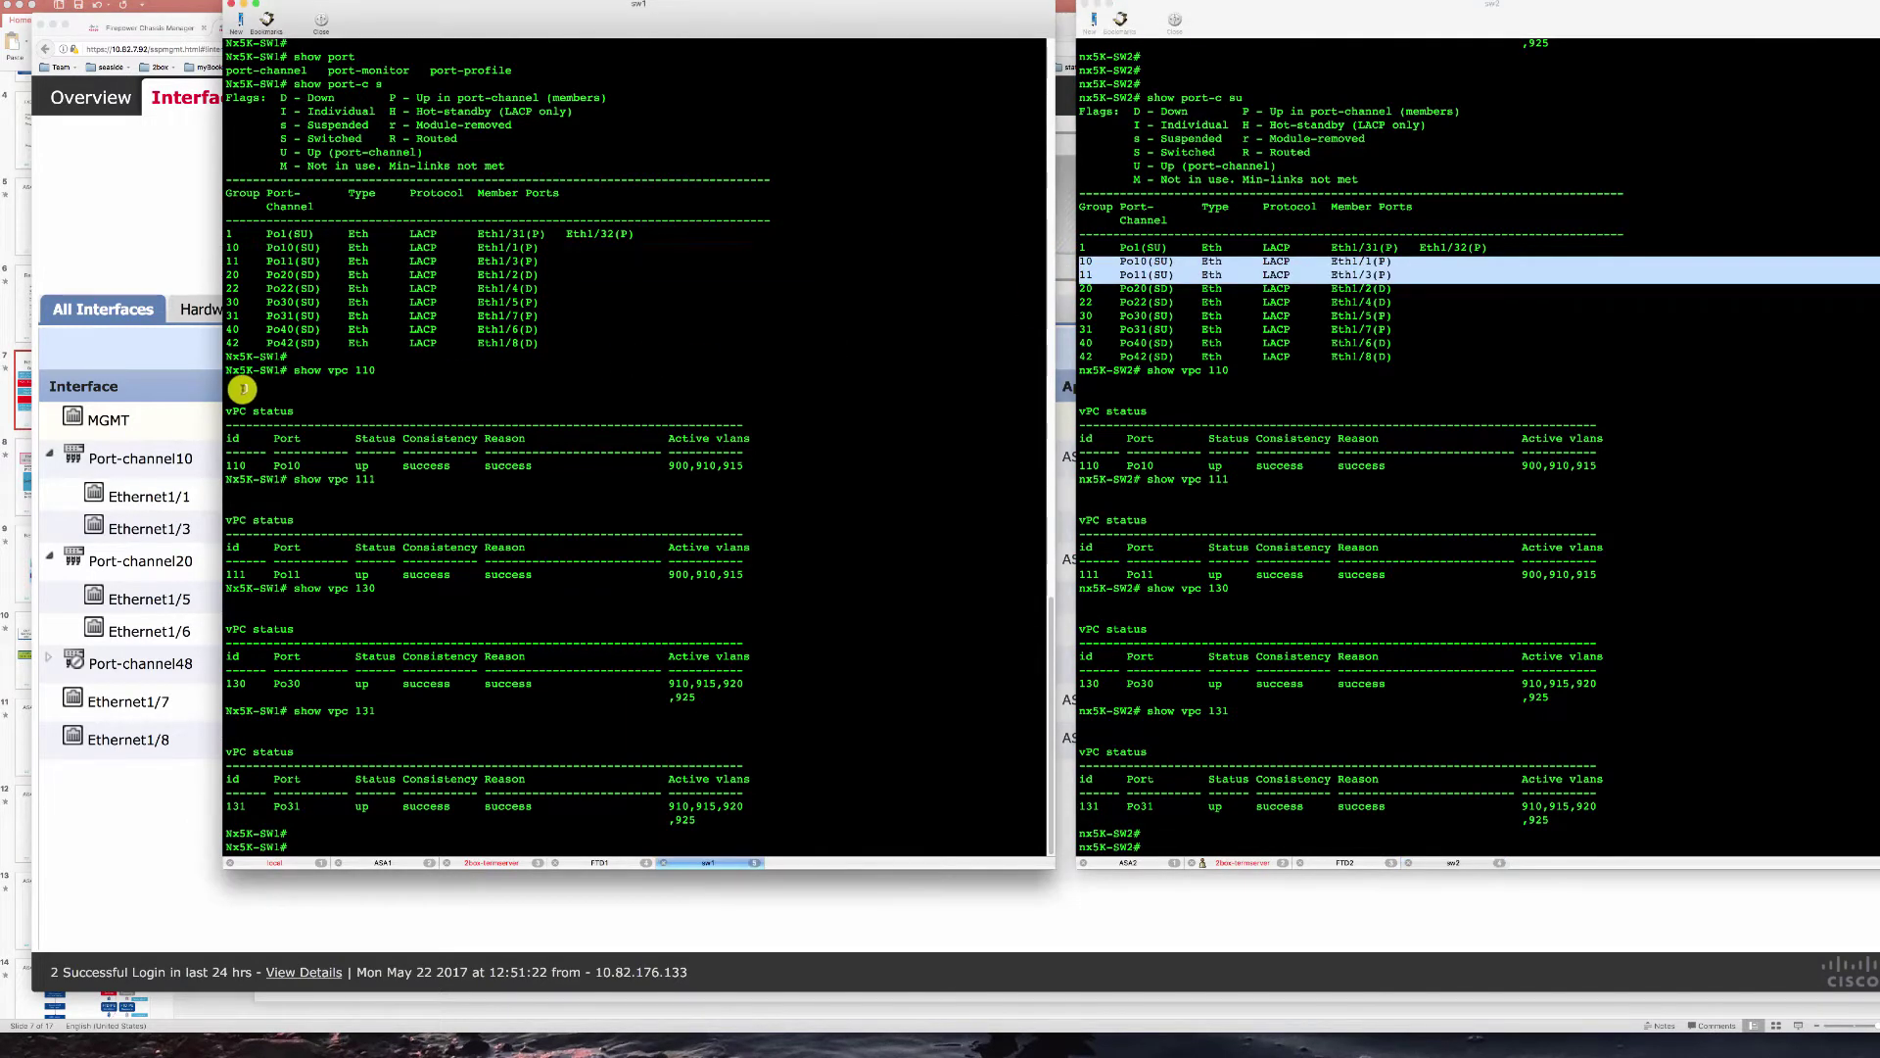
pyautogui.moveTo(242, 389); pyautogui.dragTo(239, 544)
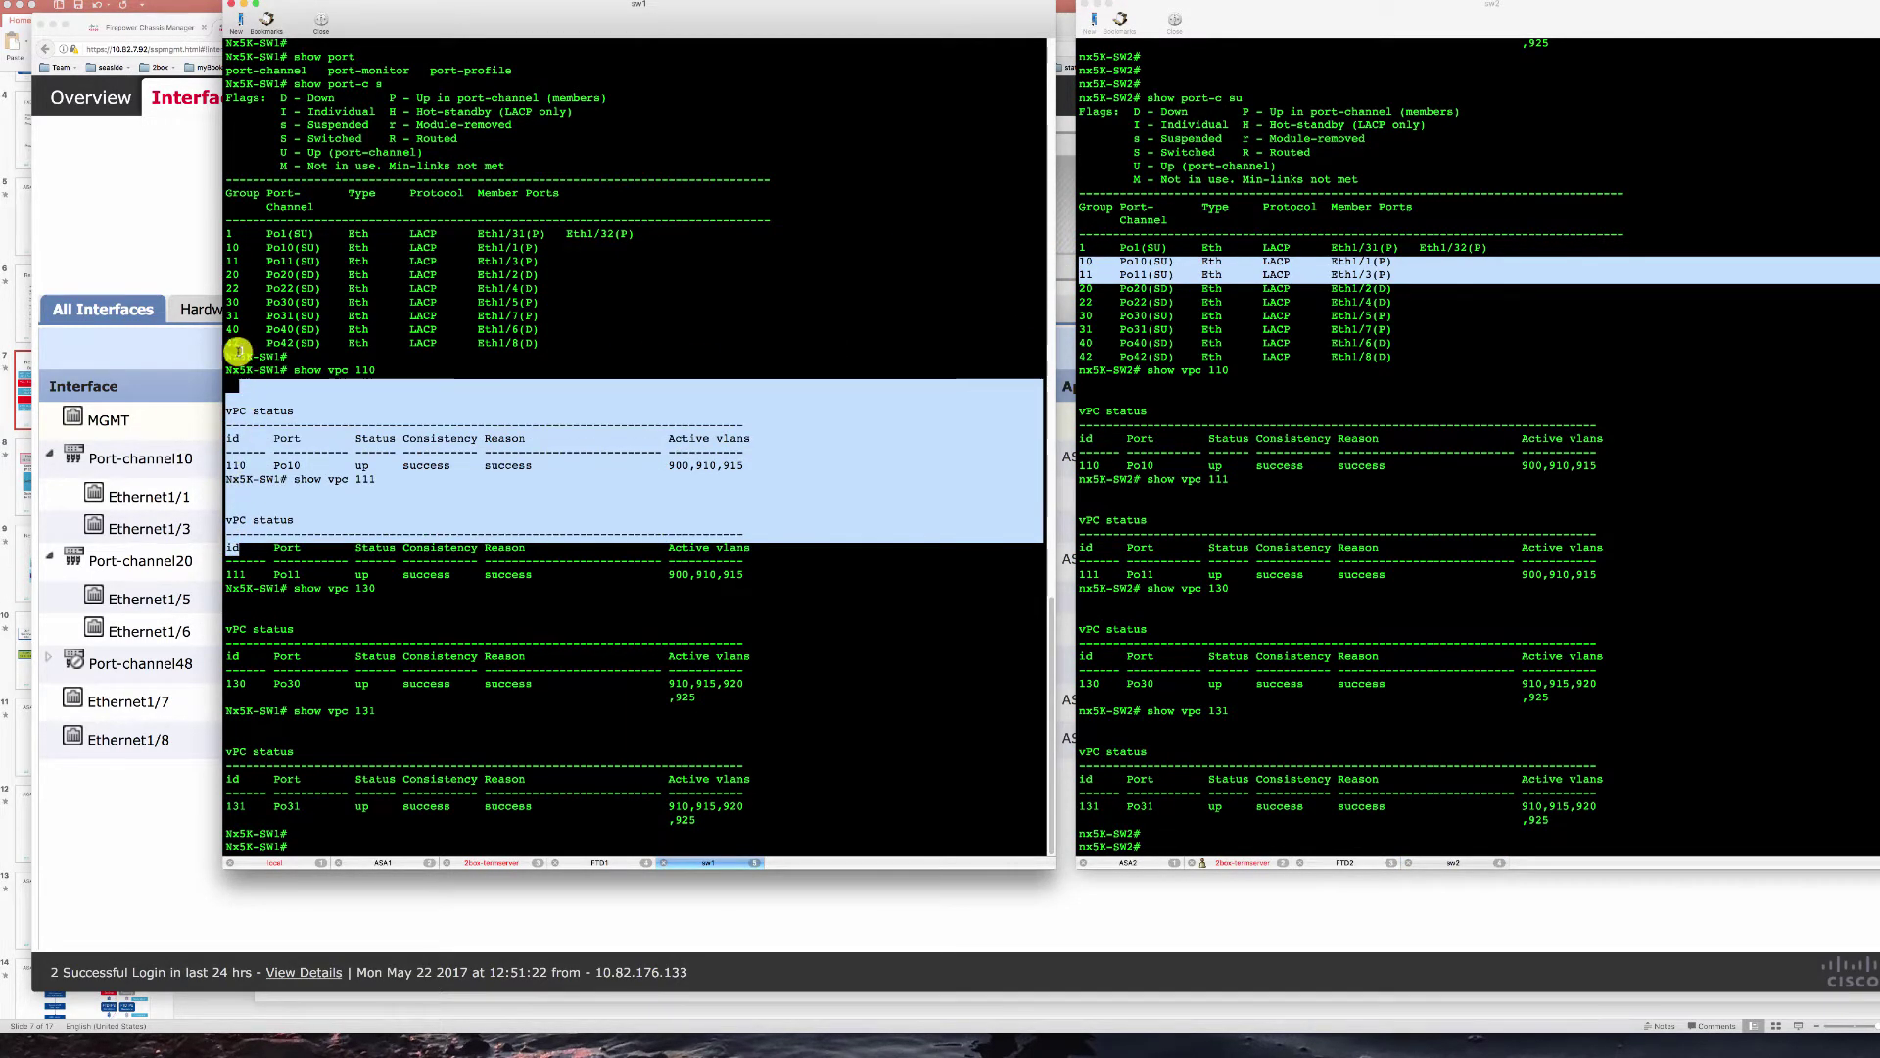
pyautogui.moveTo(219, 366); pyautogui.dragTo(228, 627)
pyautogui.click(1104, 380)
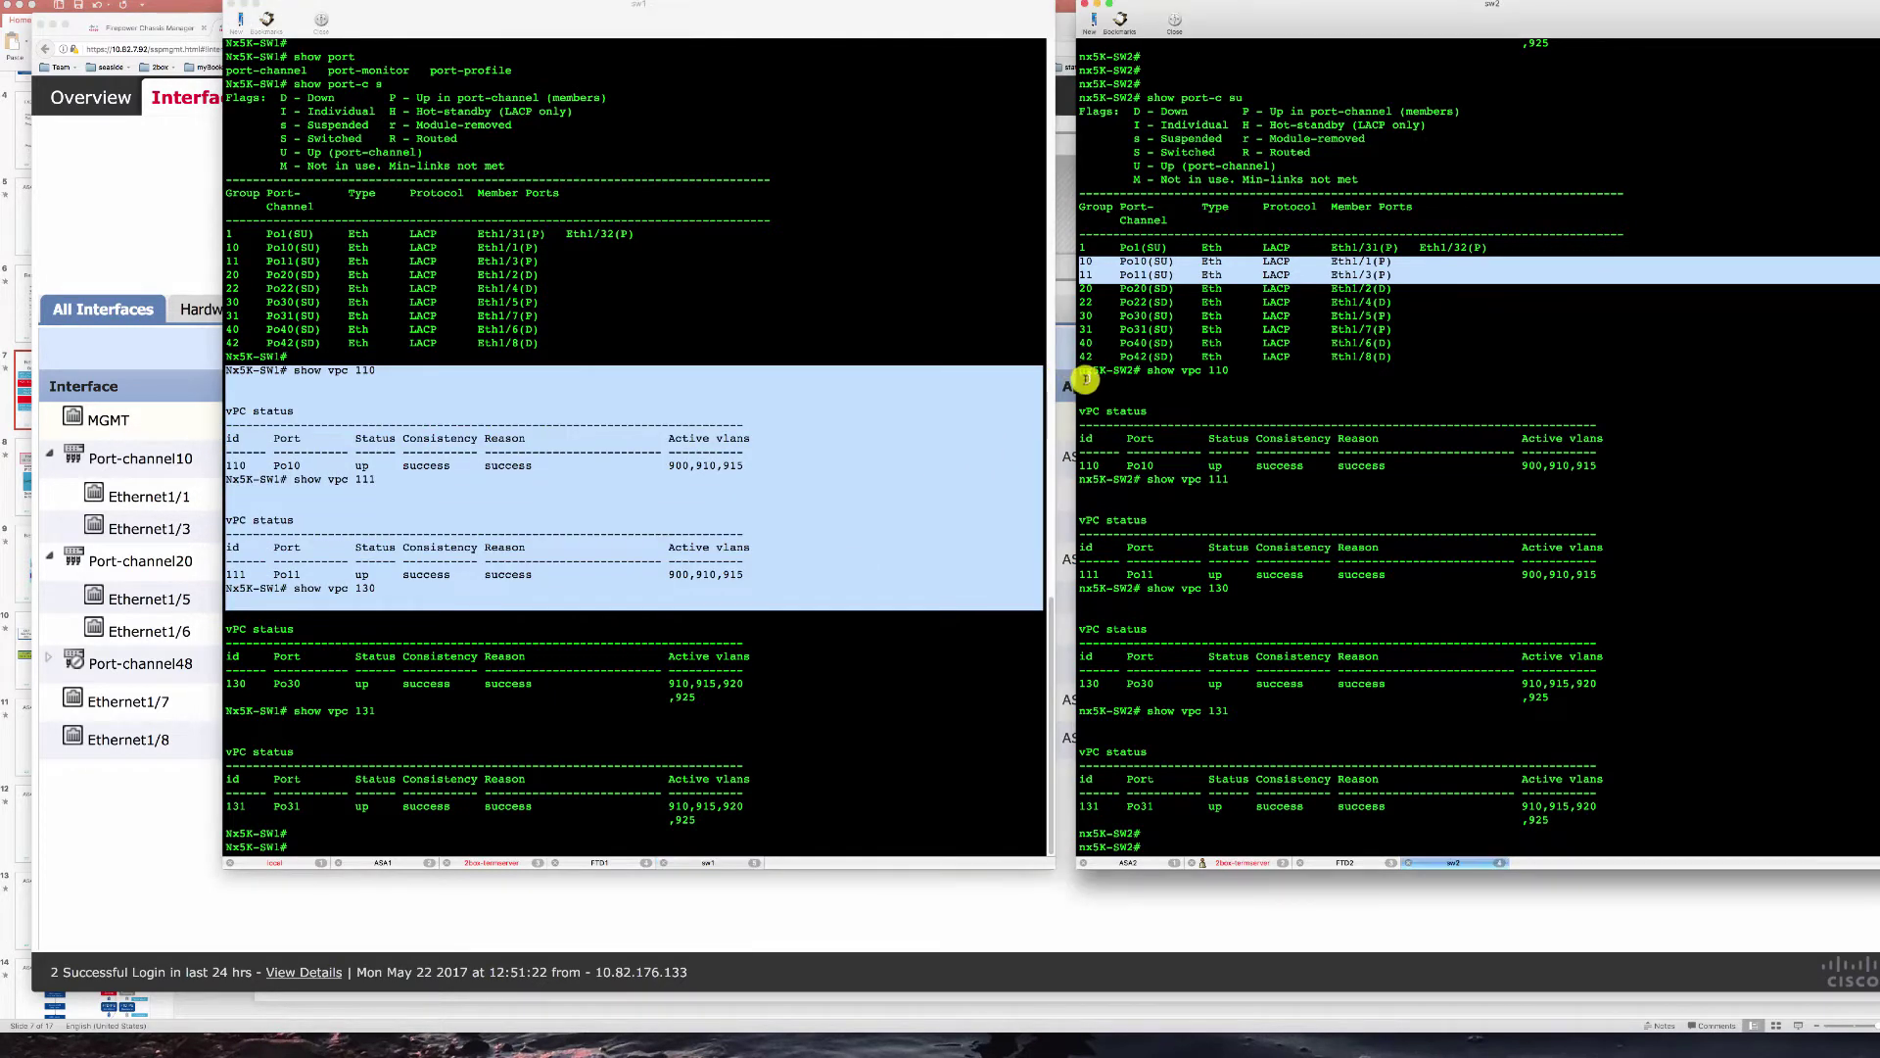
pyautogui.moveTo(1077, 370); pyautogui.dragTo(1077, 623)
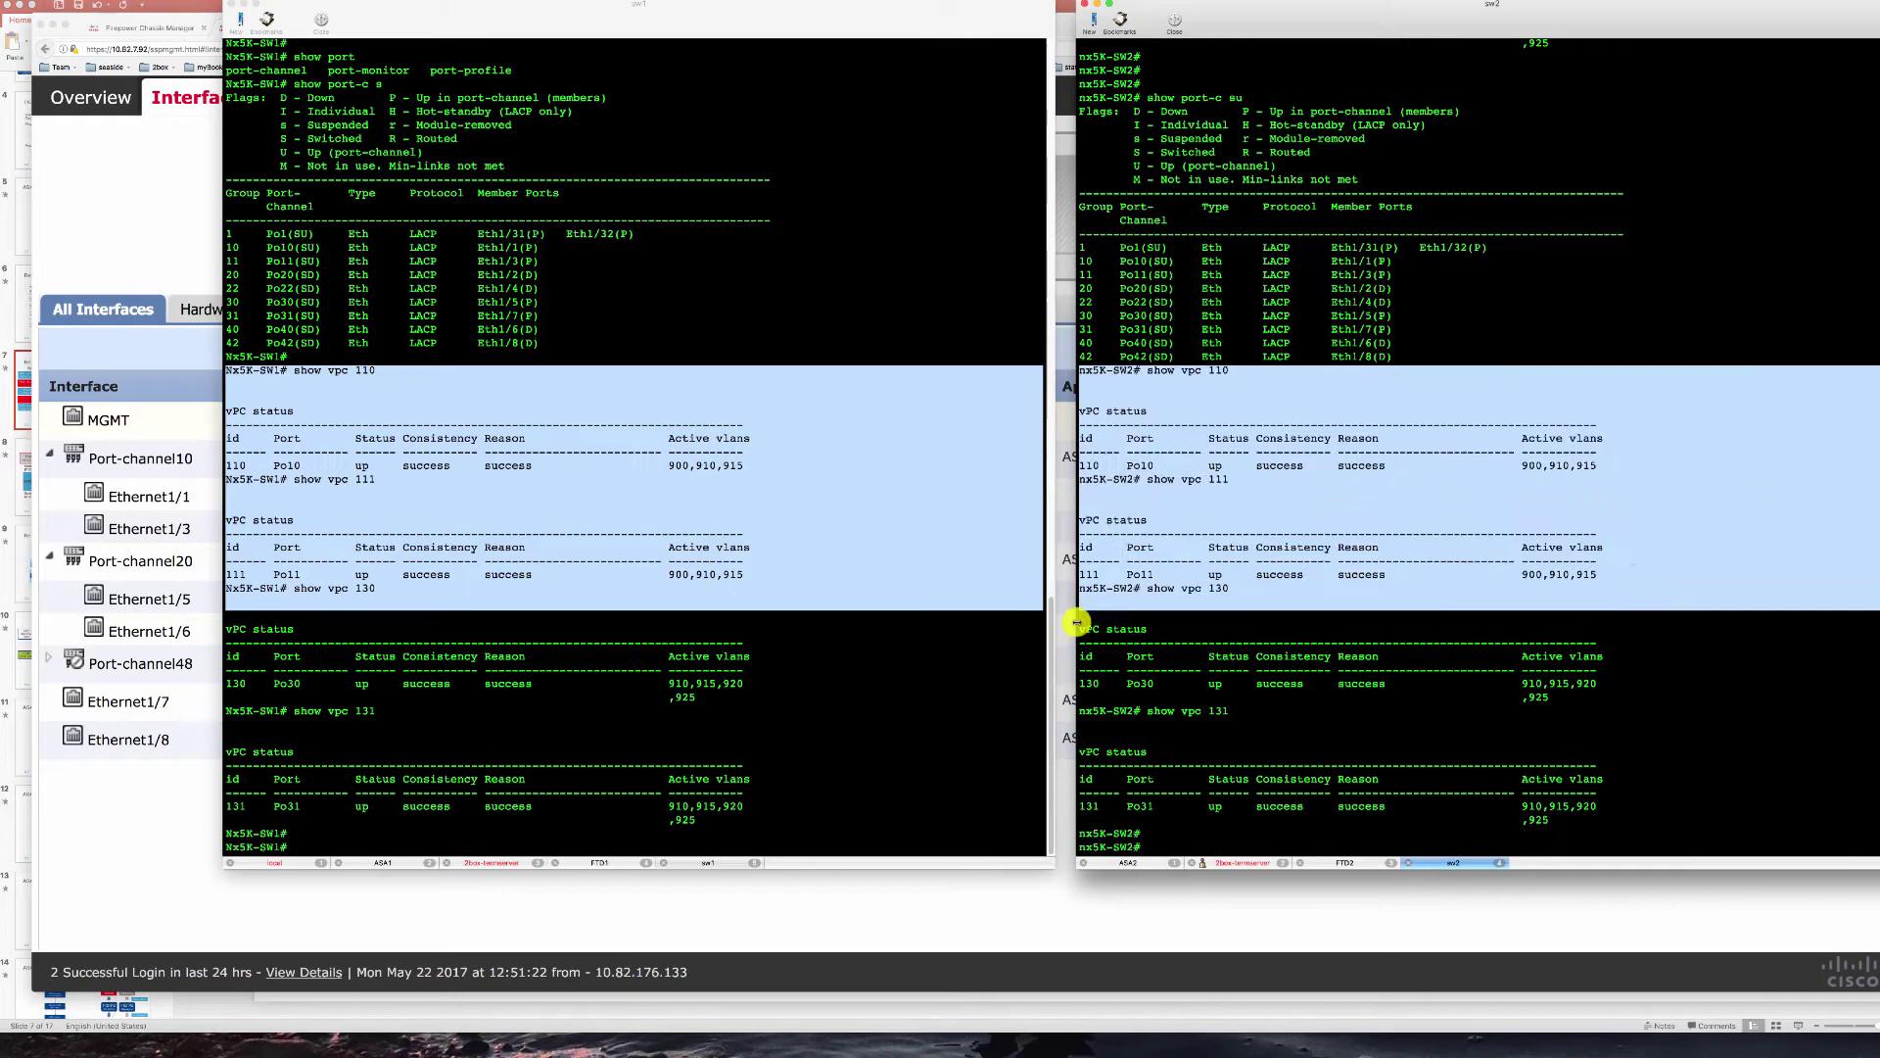
pyautogui.click(910, 585)
pyautogui.click(8, 390)
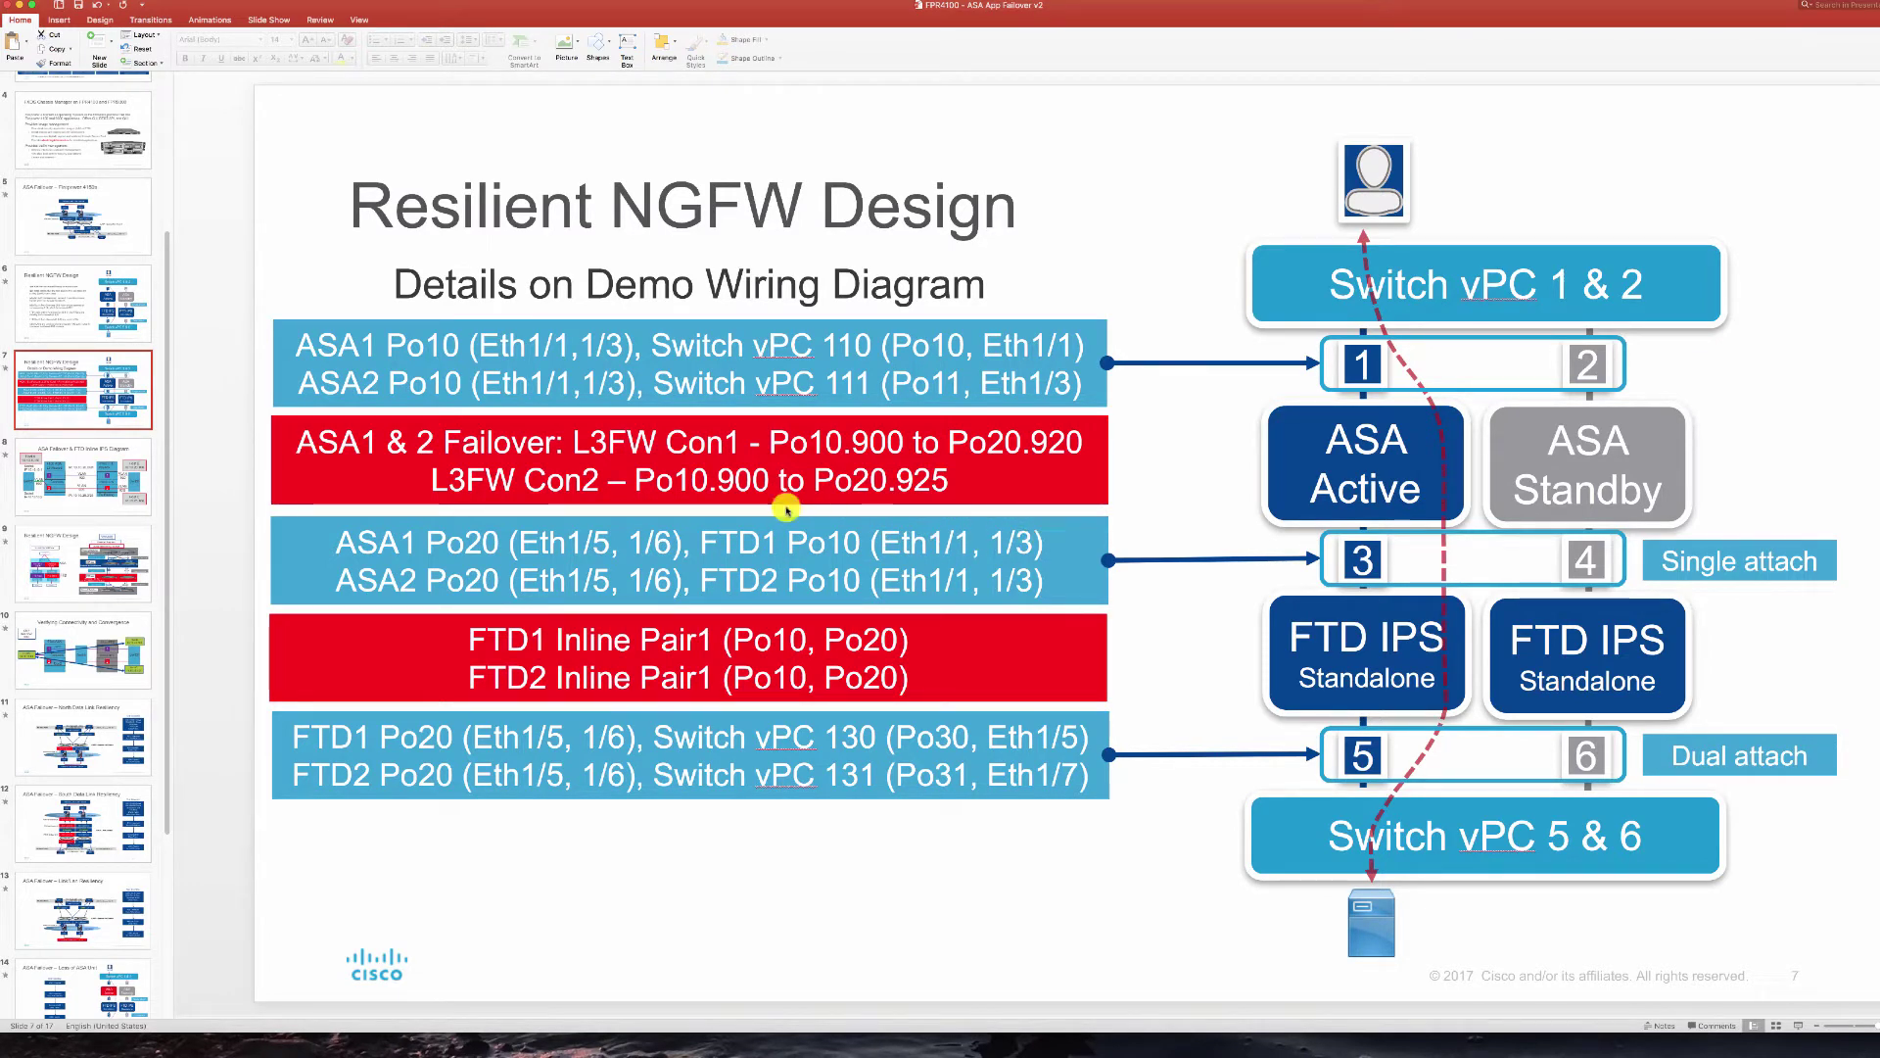
# - Review the Interfaces pages of chassis 10.82.7.91, .92, .93 and .94 in Chassis Manager
pyautogui.press('super+Tab')
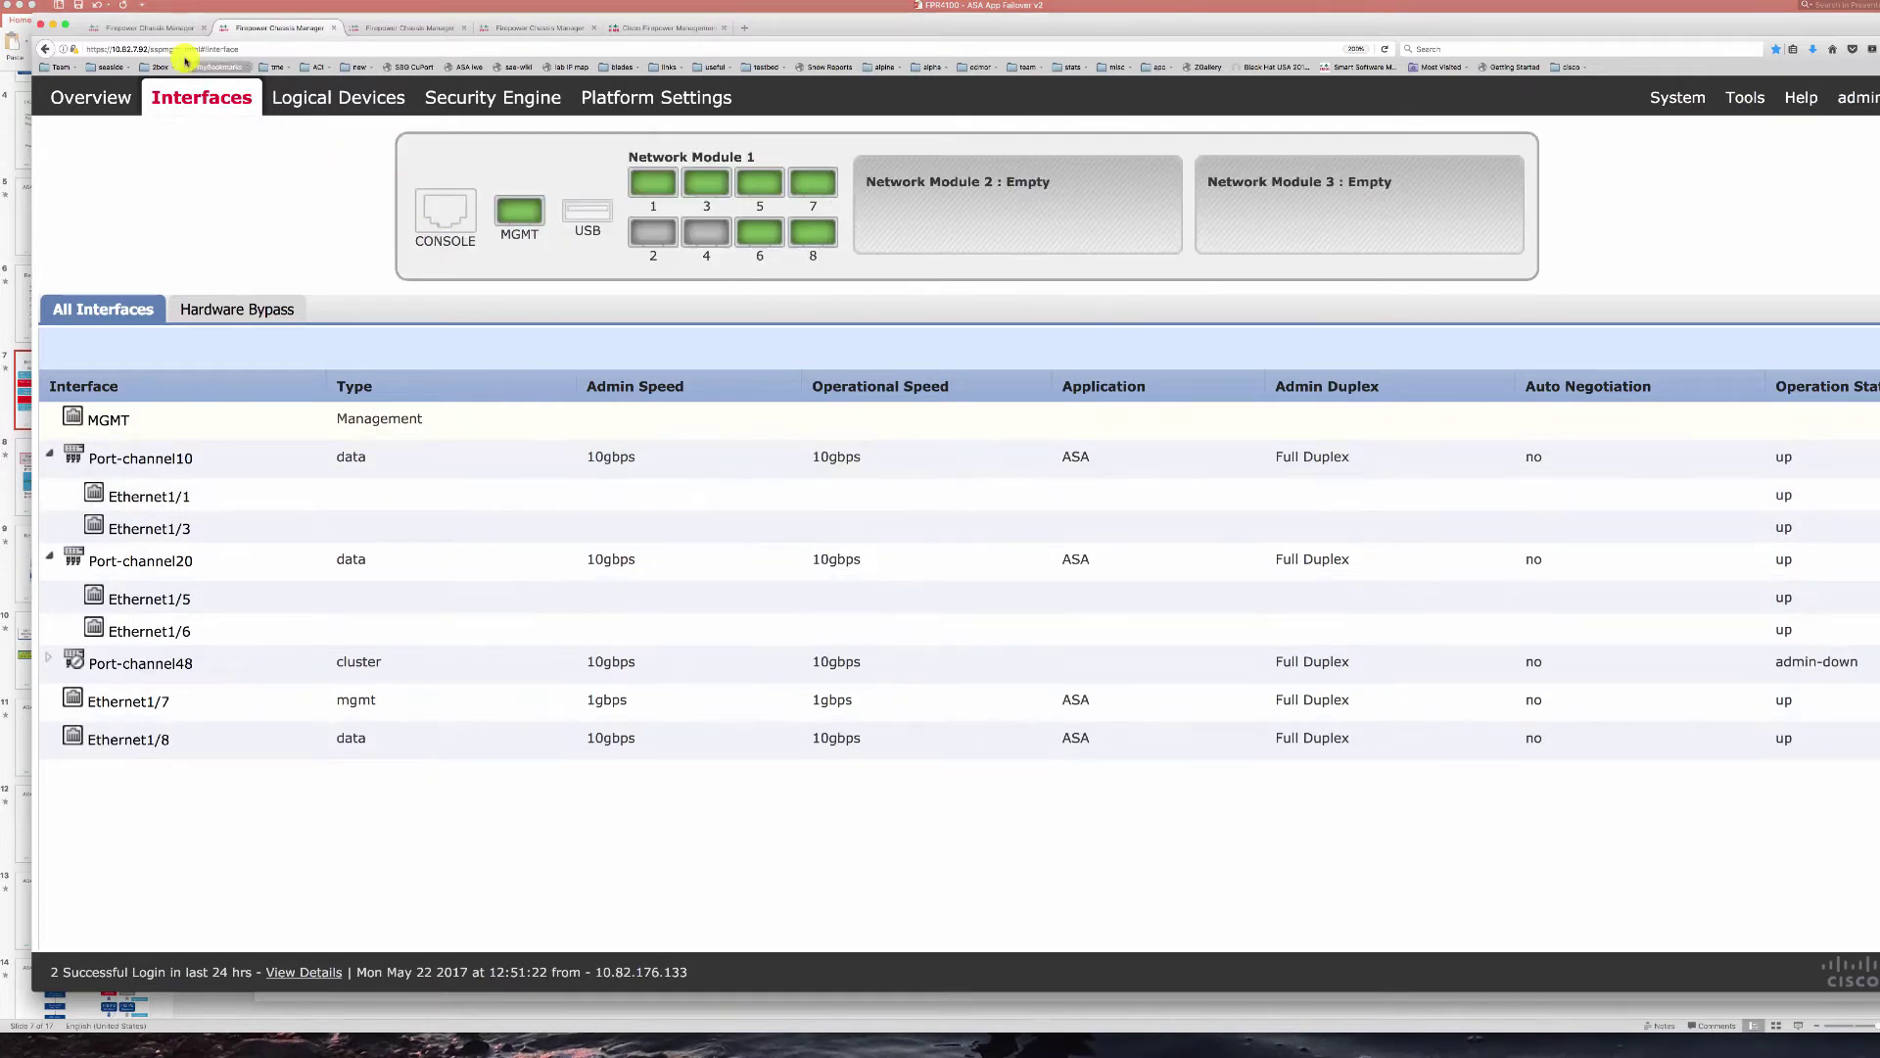
pyautogui.click(163, 34)
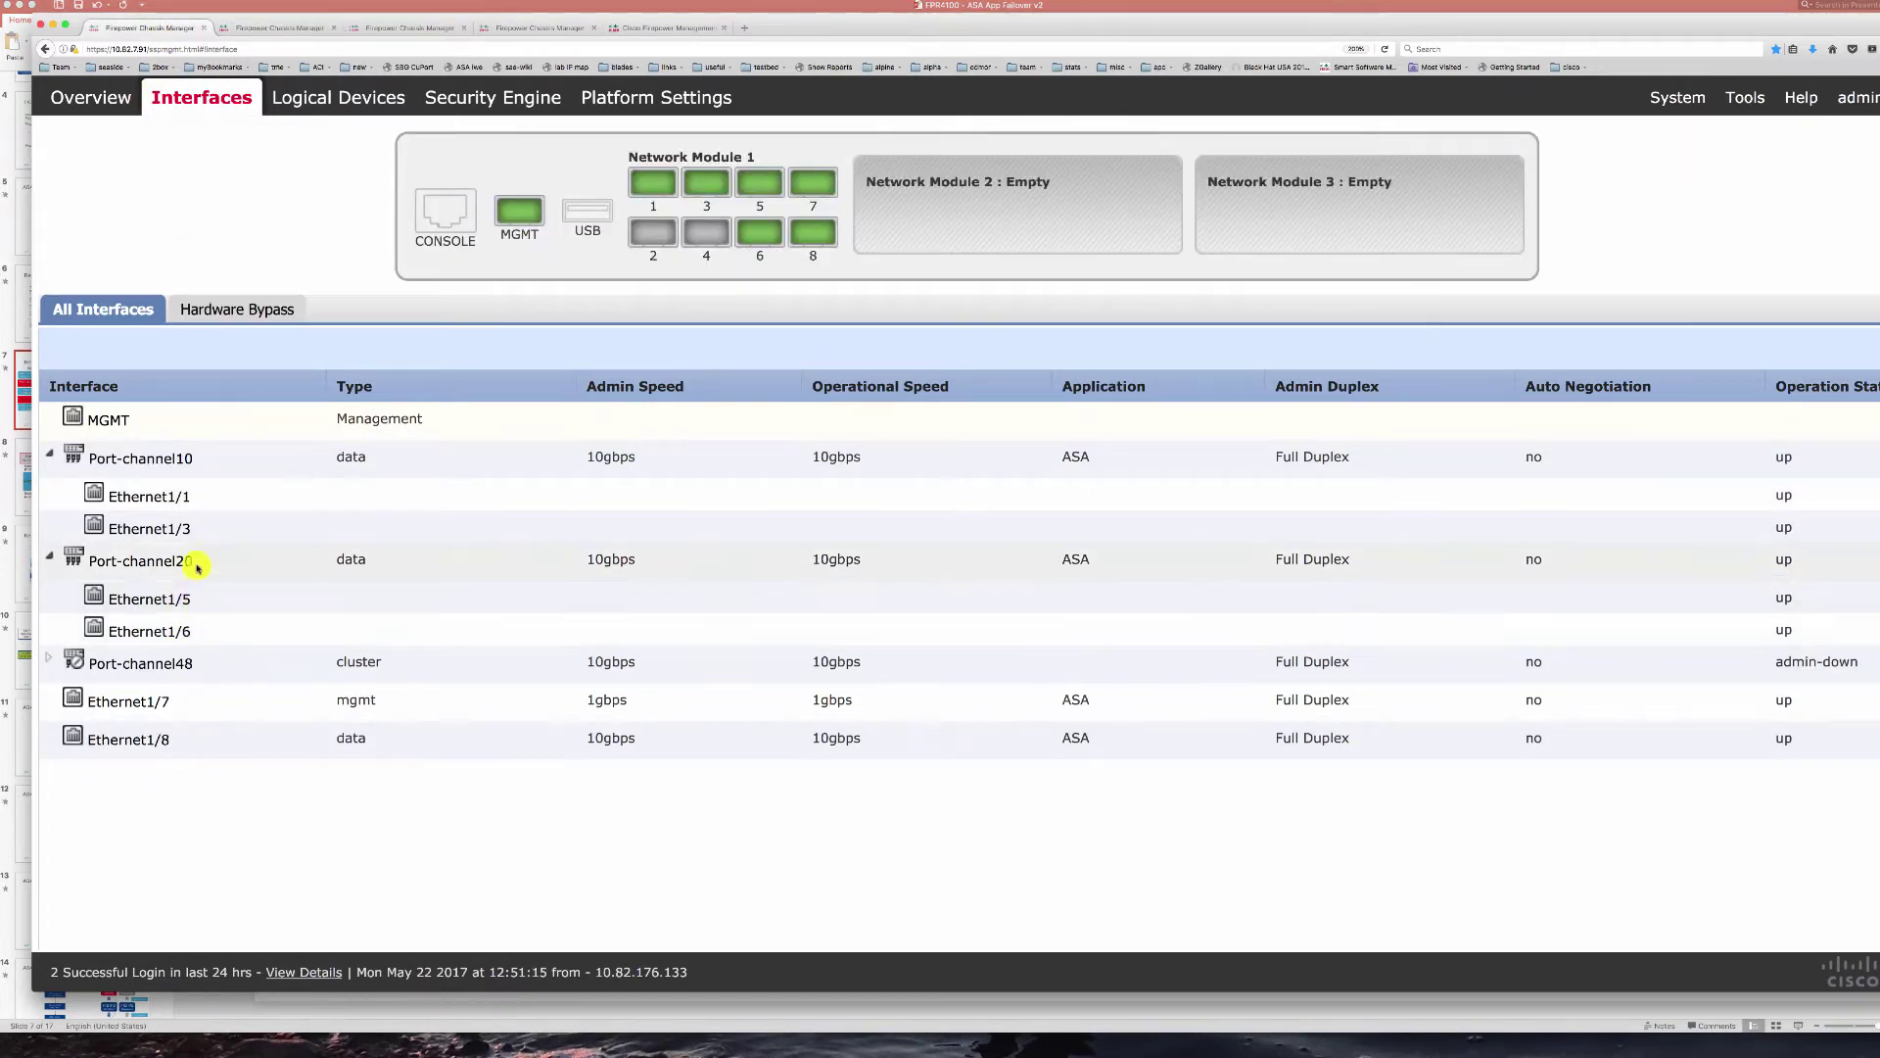
pyautogui.click(267, 29)
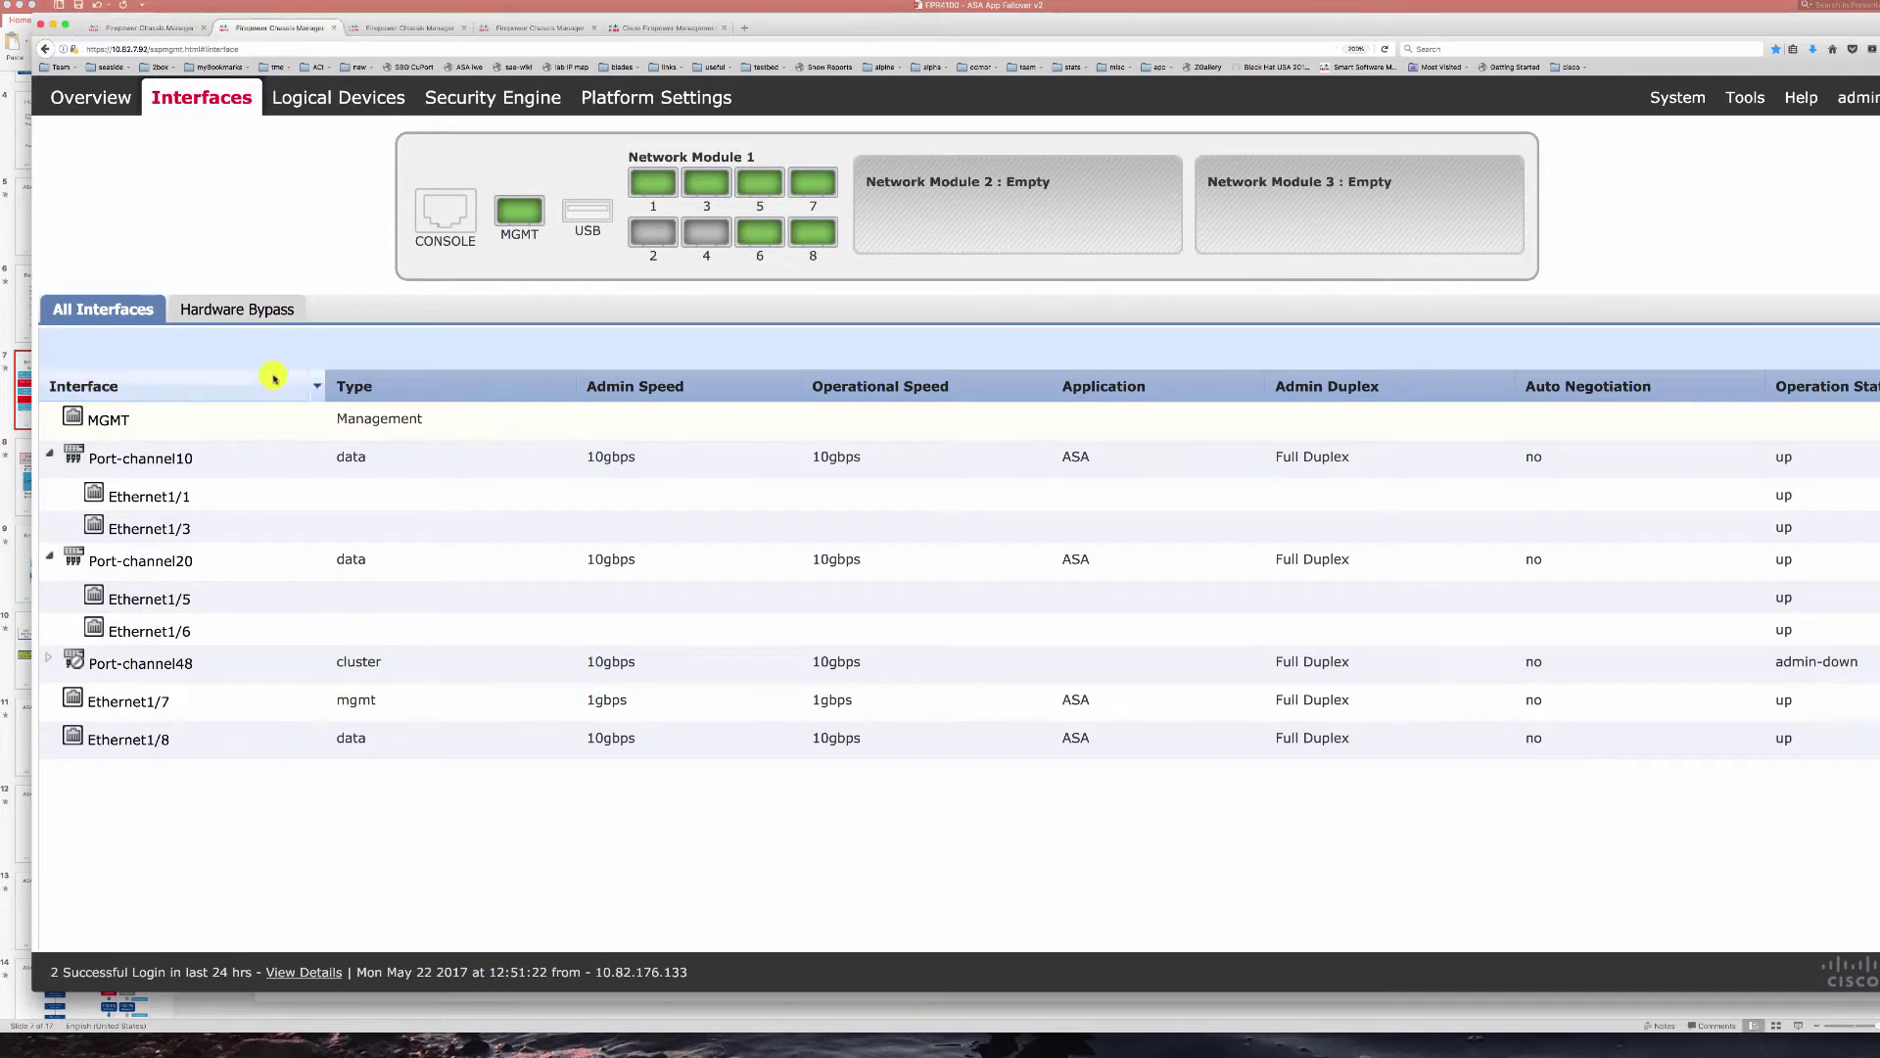
pyautogui.click(407, 29)
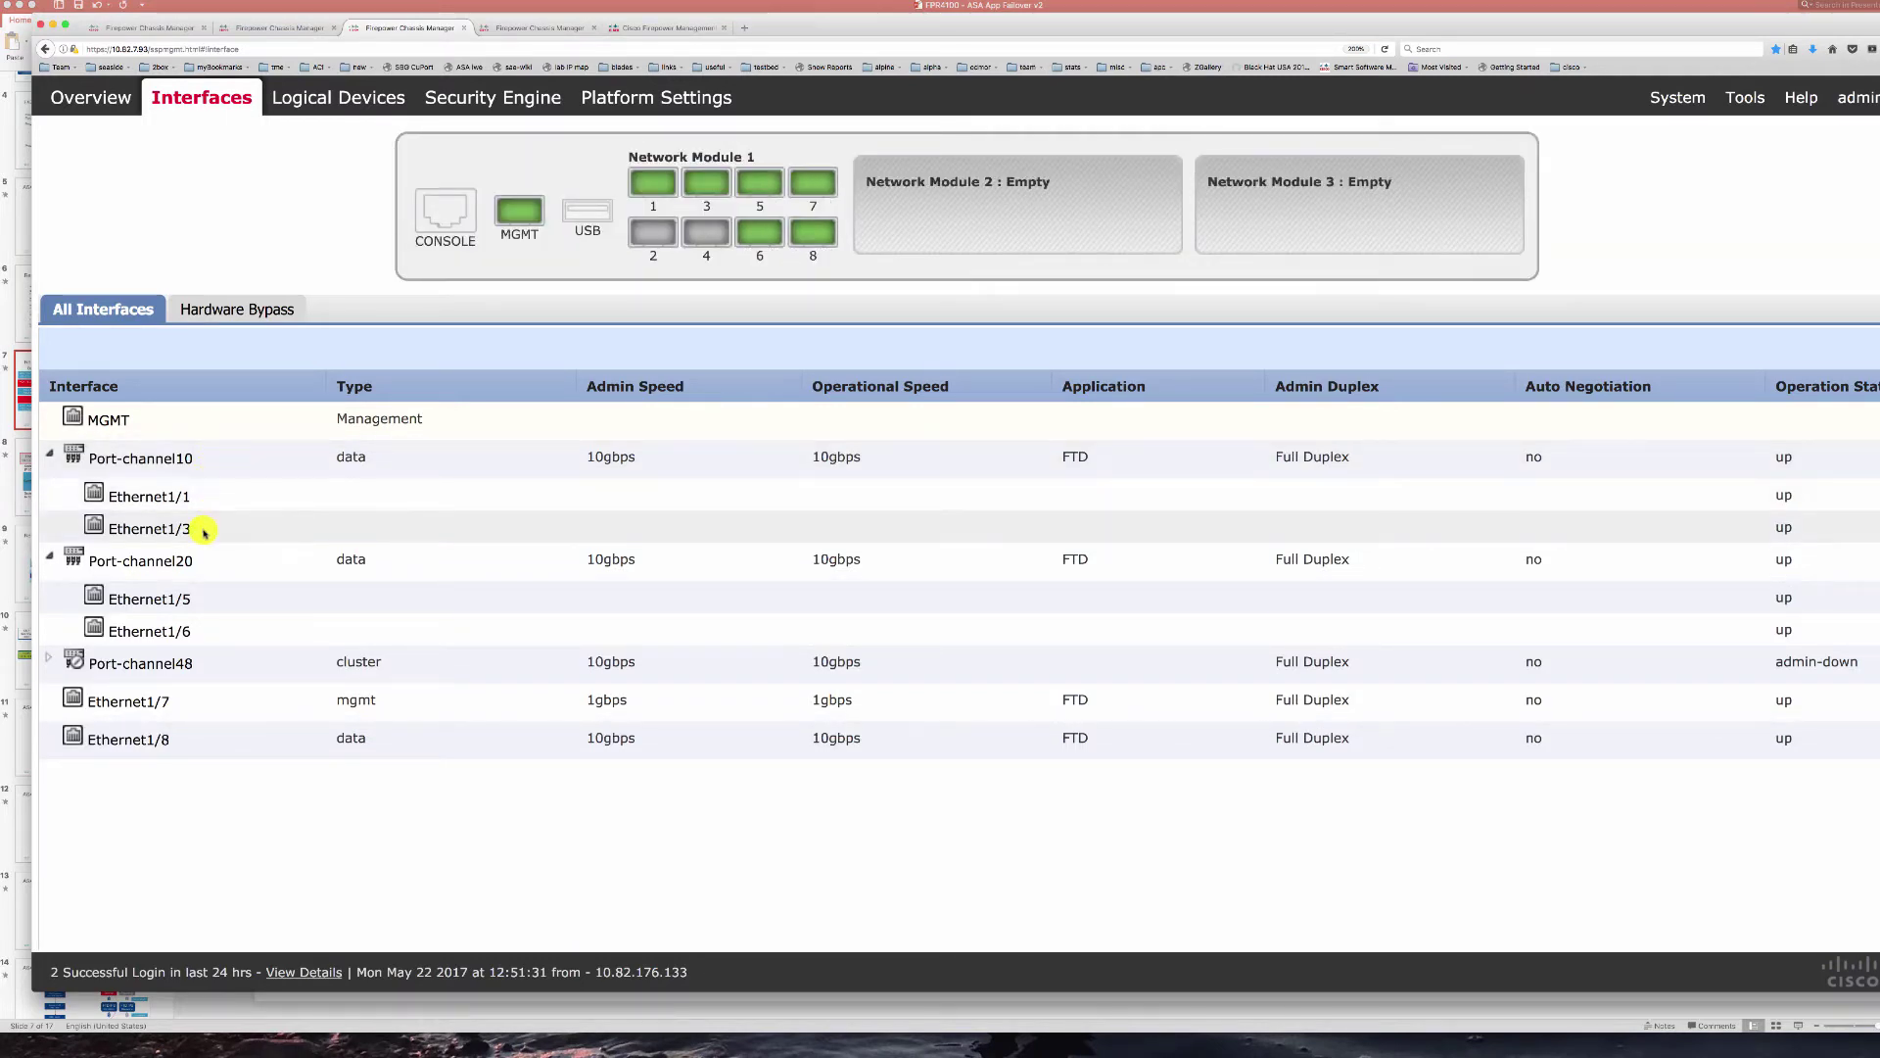
pyautogui.click(525, 28)
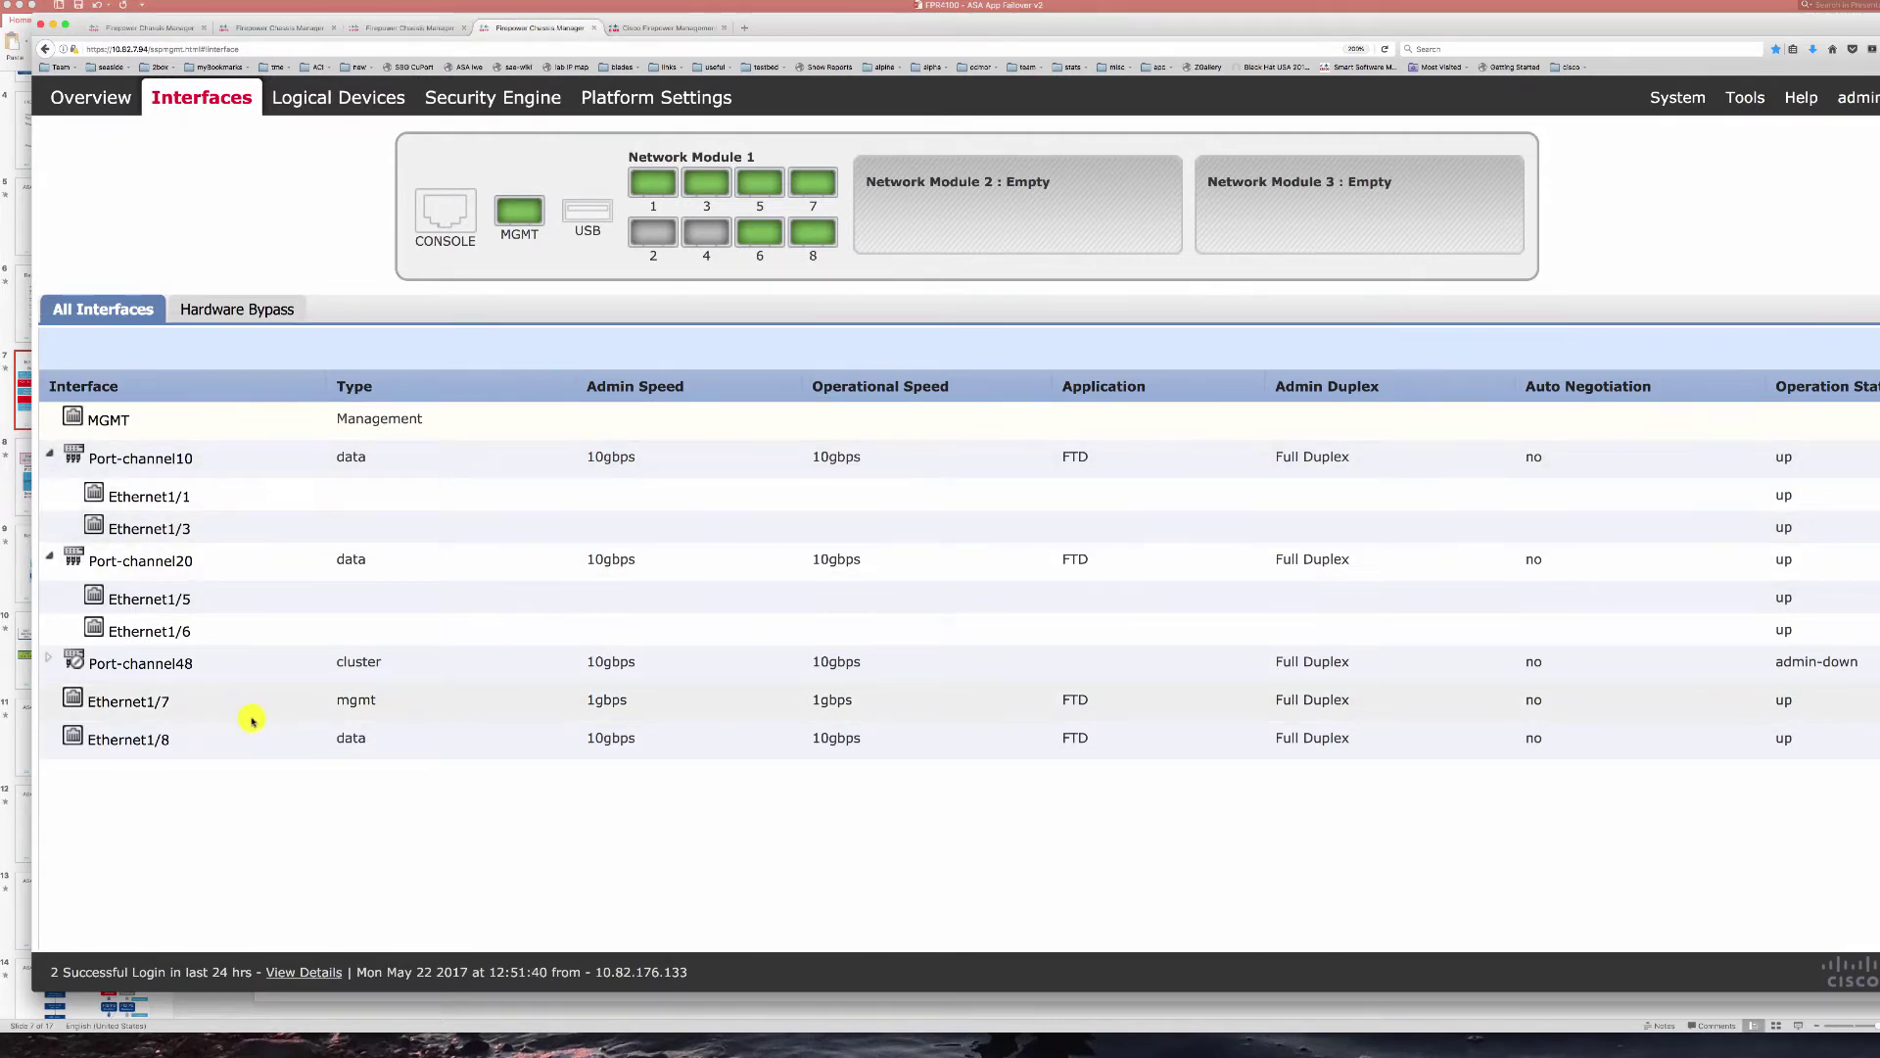
# - On slide 7, highlight FTD1's vPC 130 (Po30, Eth1/5) and FTD2's vPC 131 (Po31) links
pyautogui.click(25, 389)
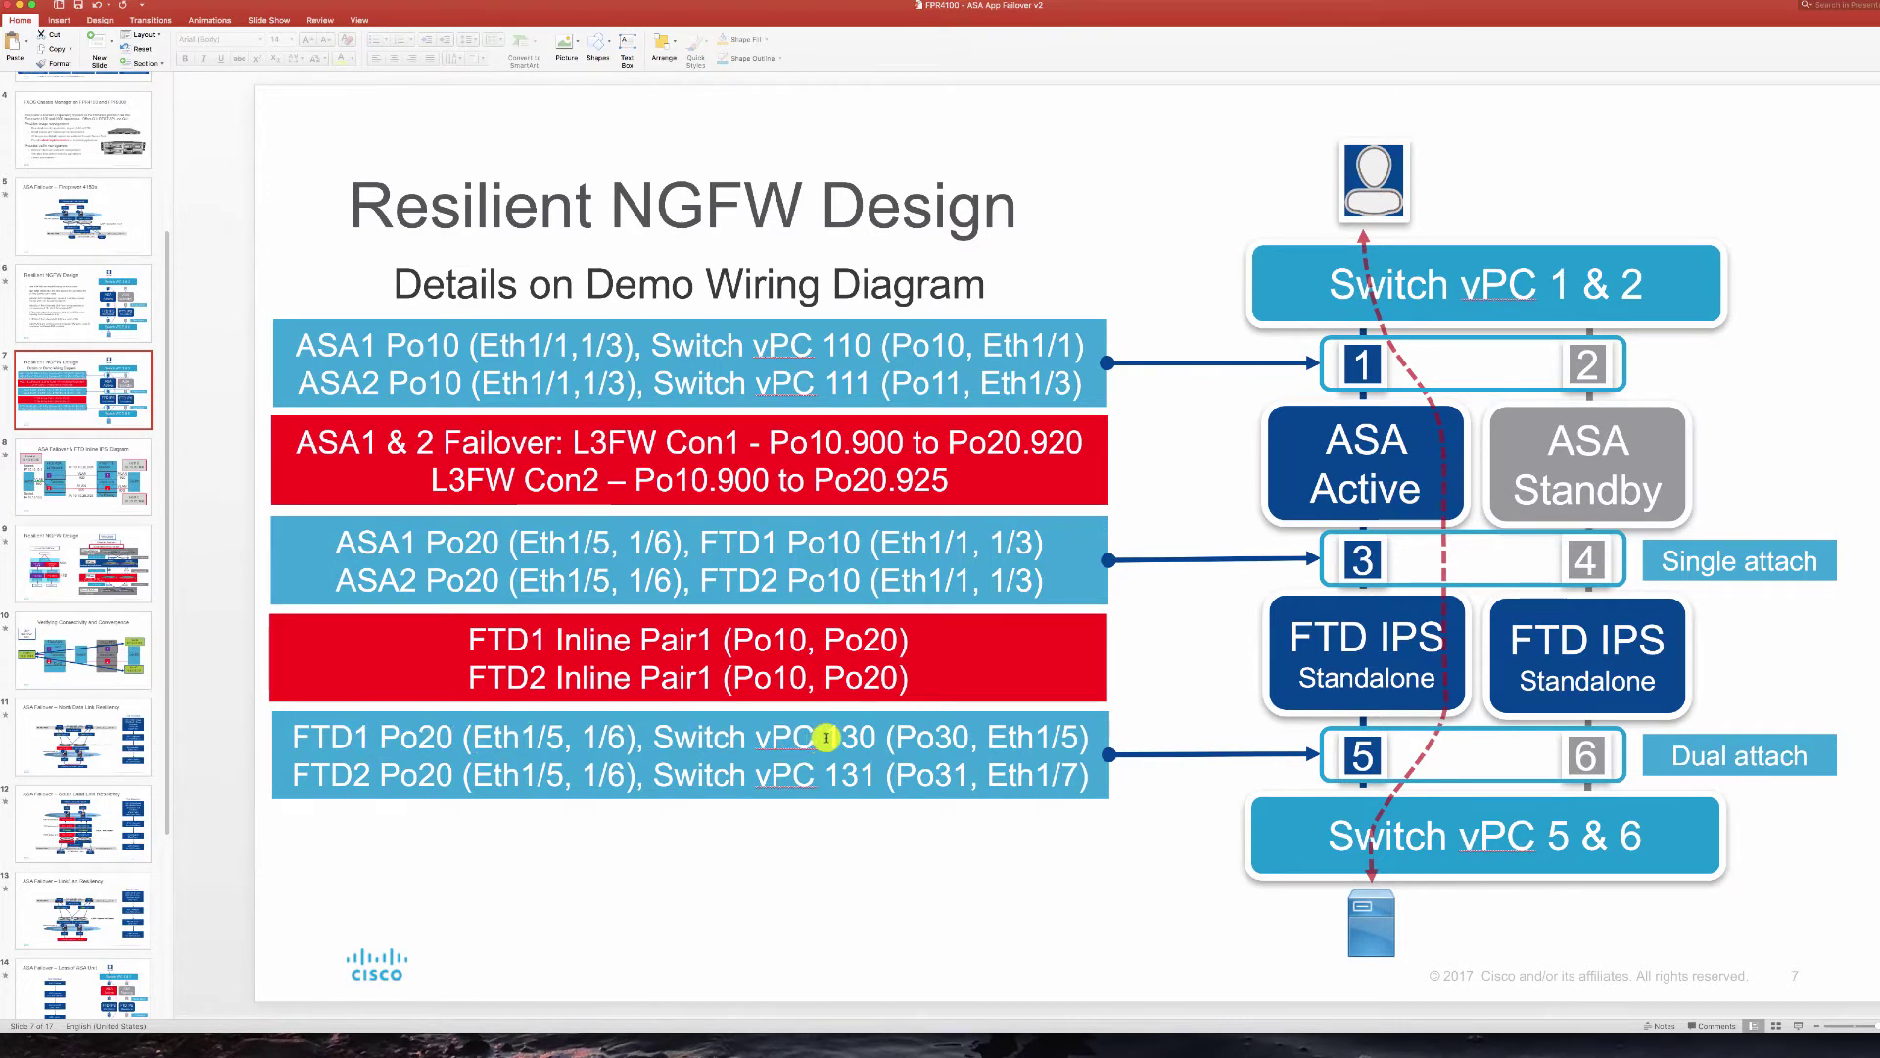
pyautogui.moveTo(825, 736); pyautogui.dragTo(1091, 738)
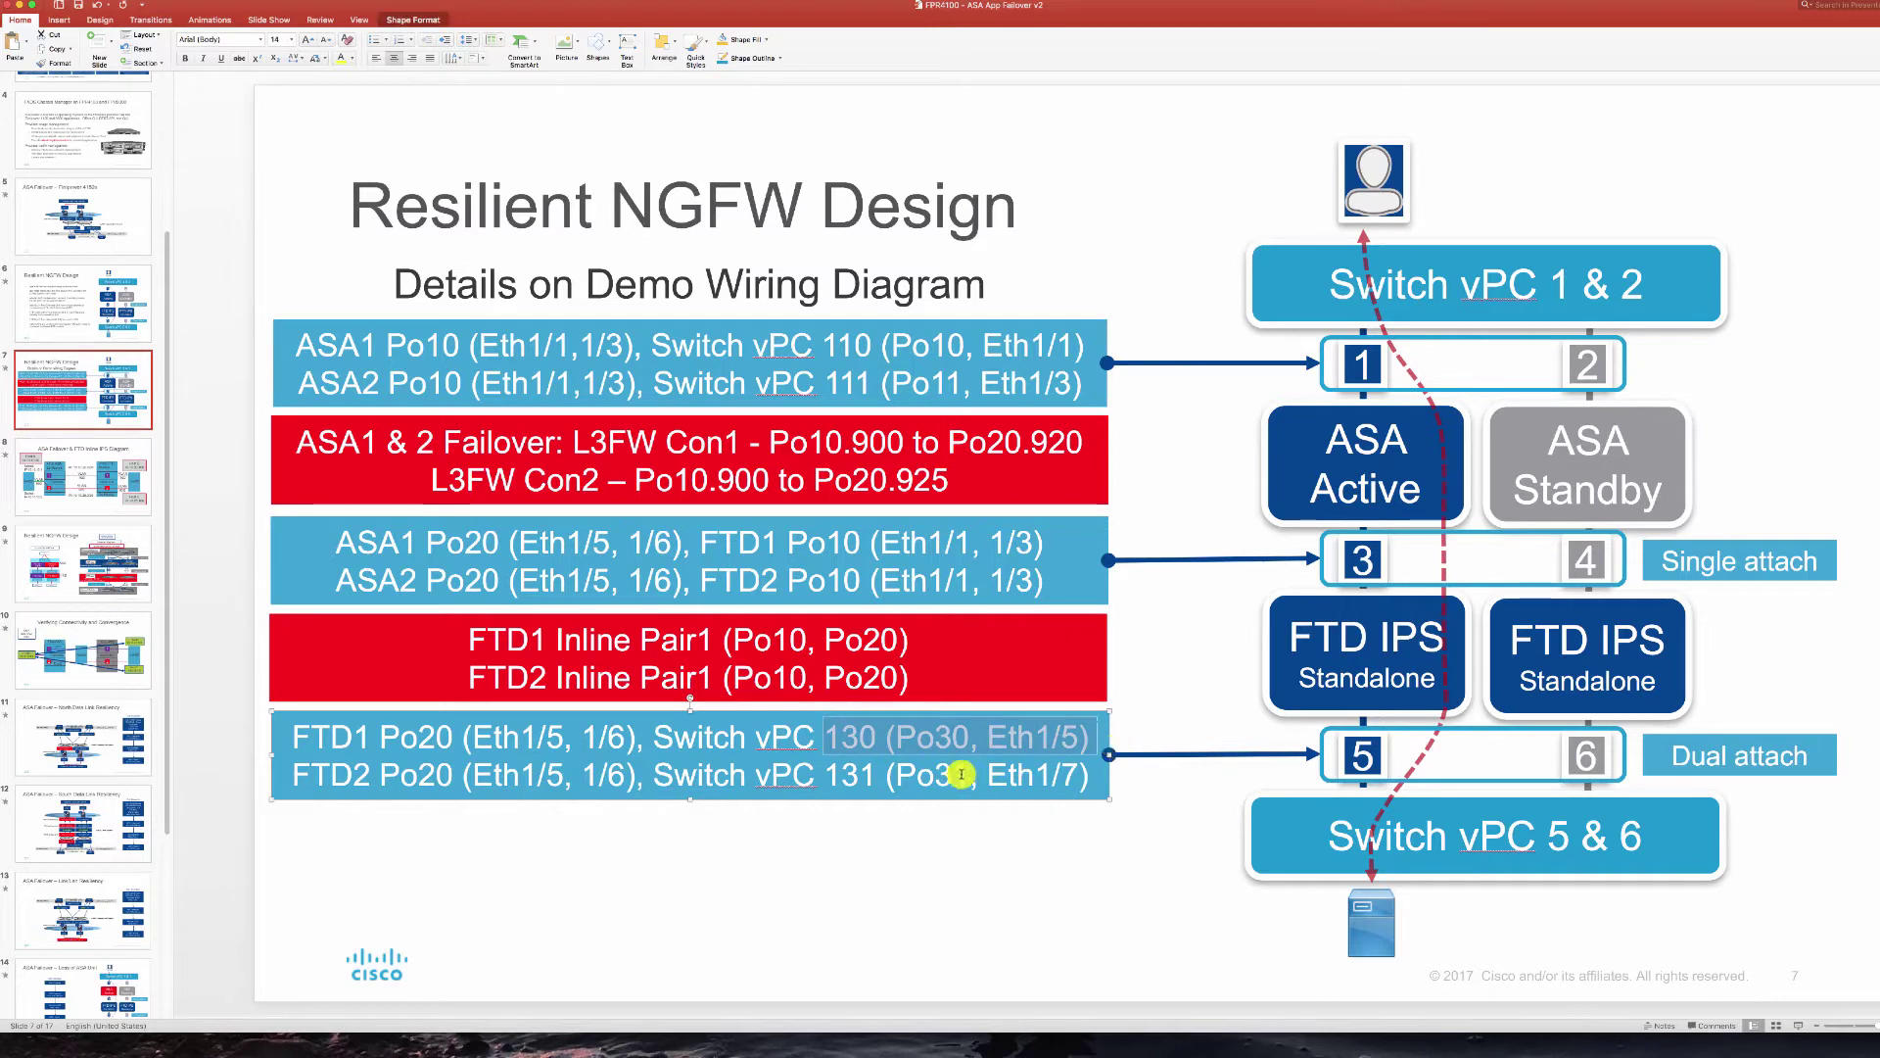
pyautogui.moveTo(810, 777); pyautogui.dragTo(1052, 779)
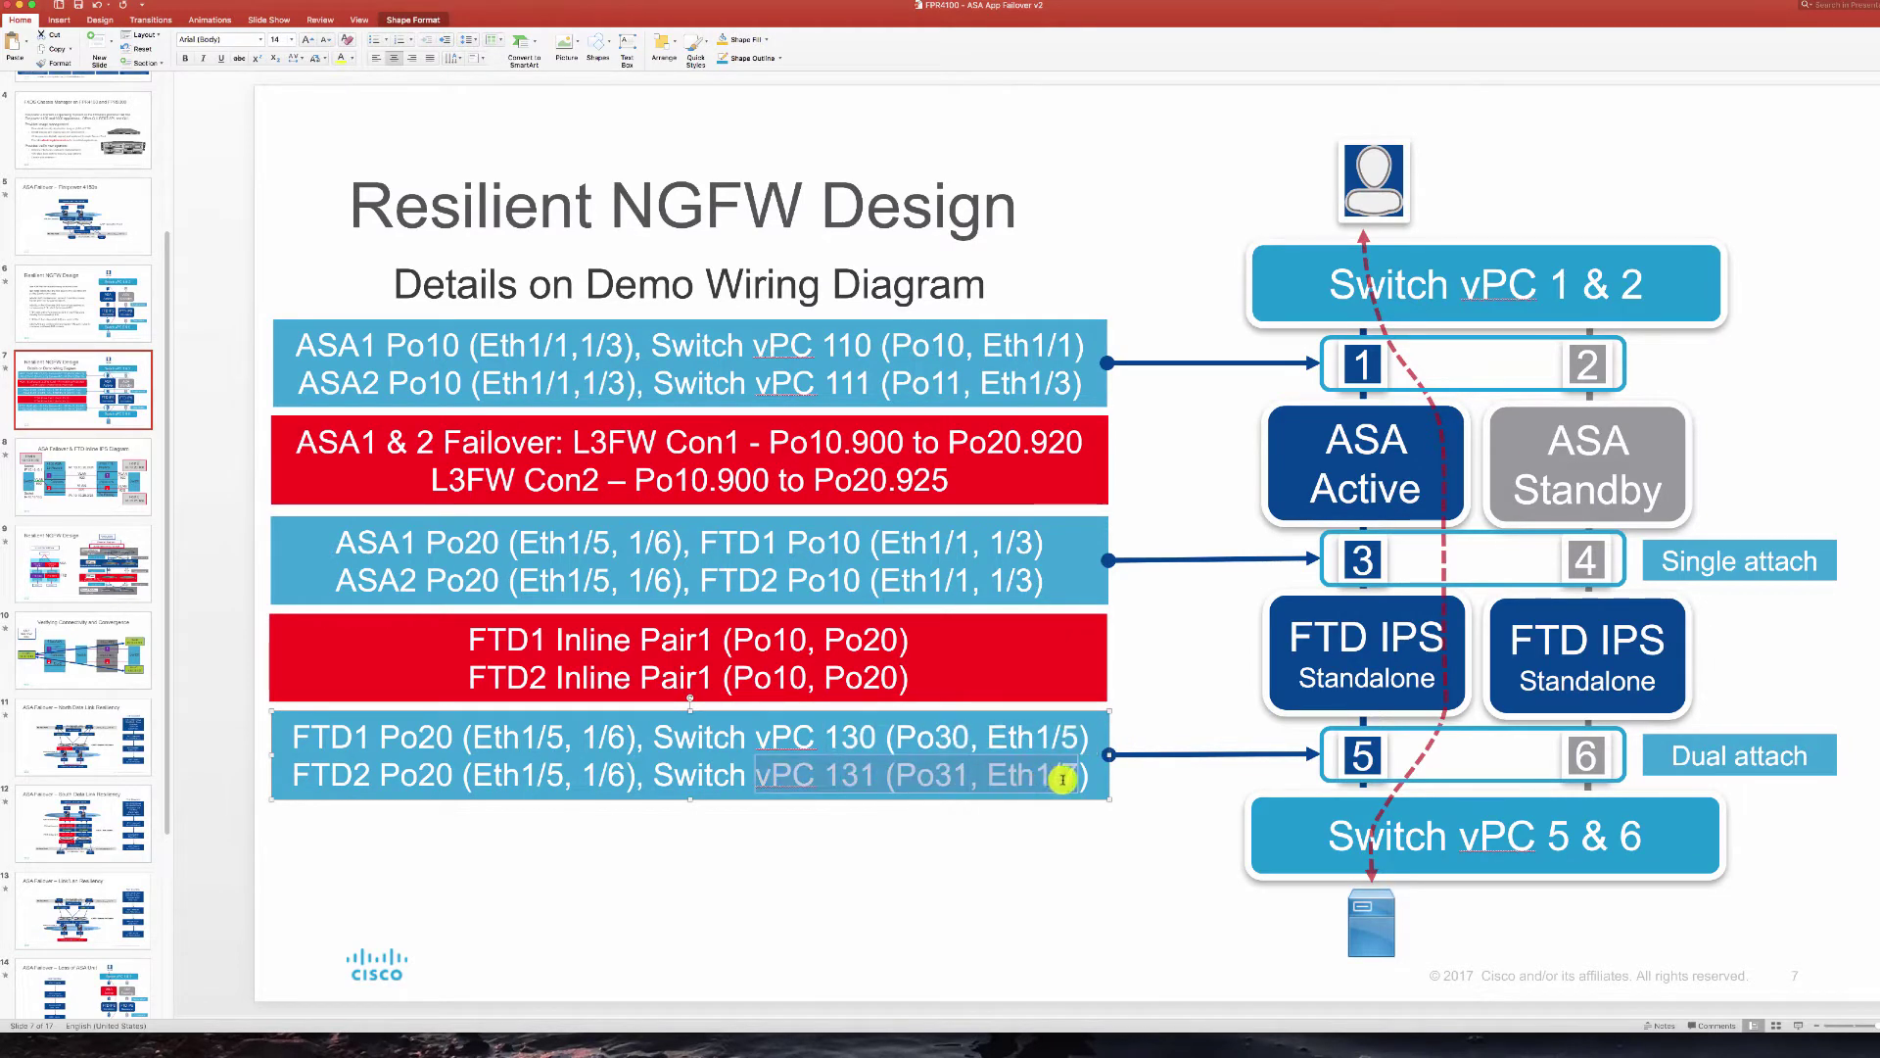
# - Recheck the interfaces of the FTD chassis at 10.82.7.93 and 10.82.7.94
pyautogui.press('super+Tab')
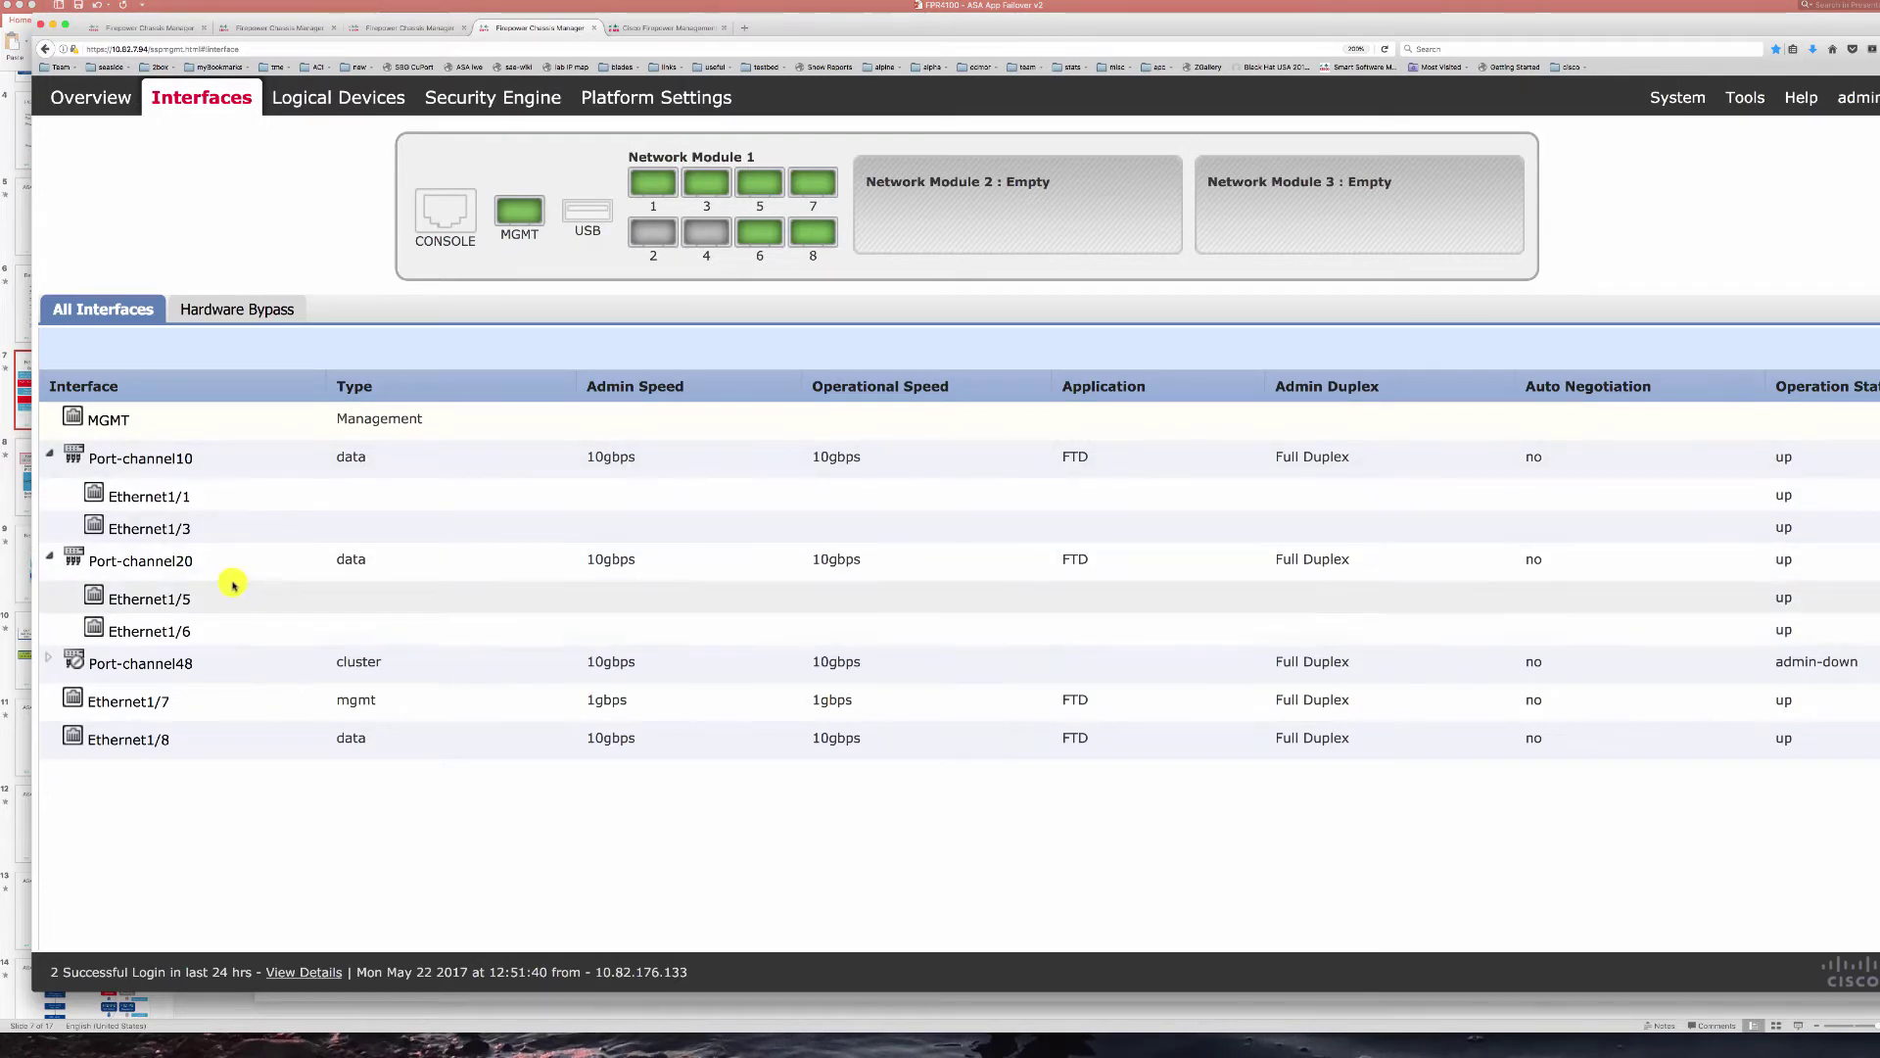
pyautogui.click(427, 28)
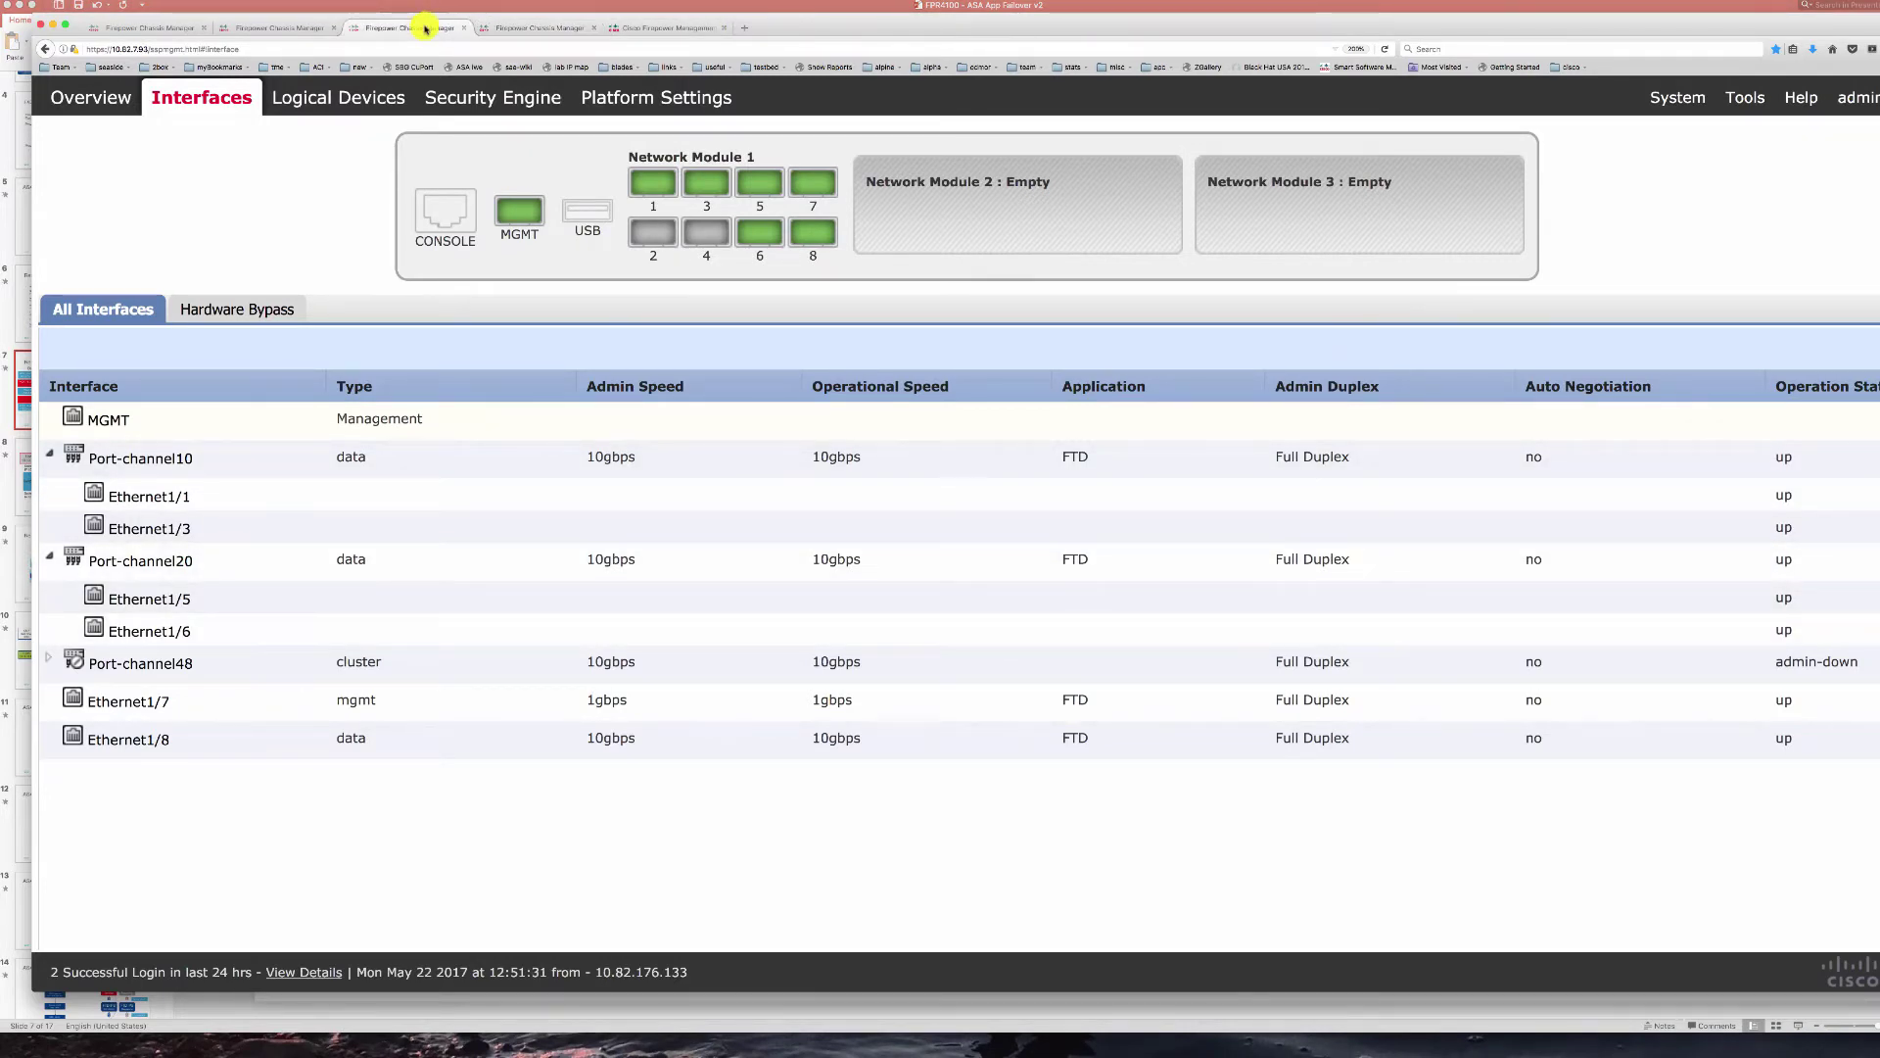
pyautogui.click(543, 27)
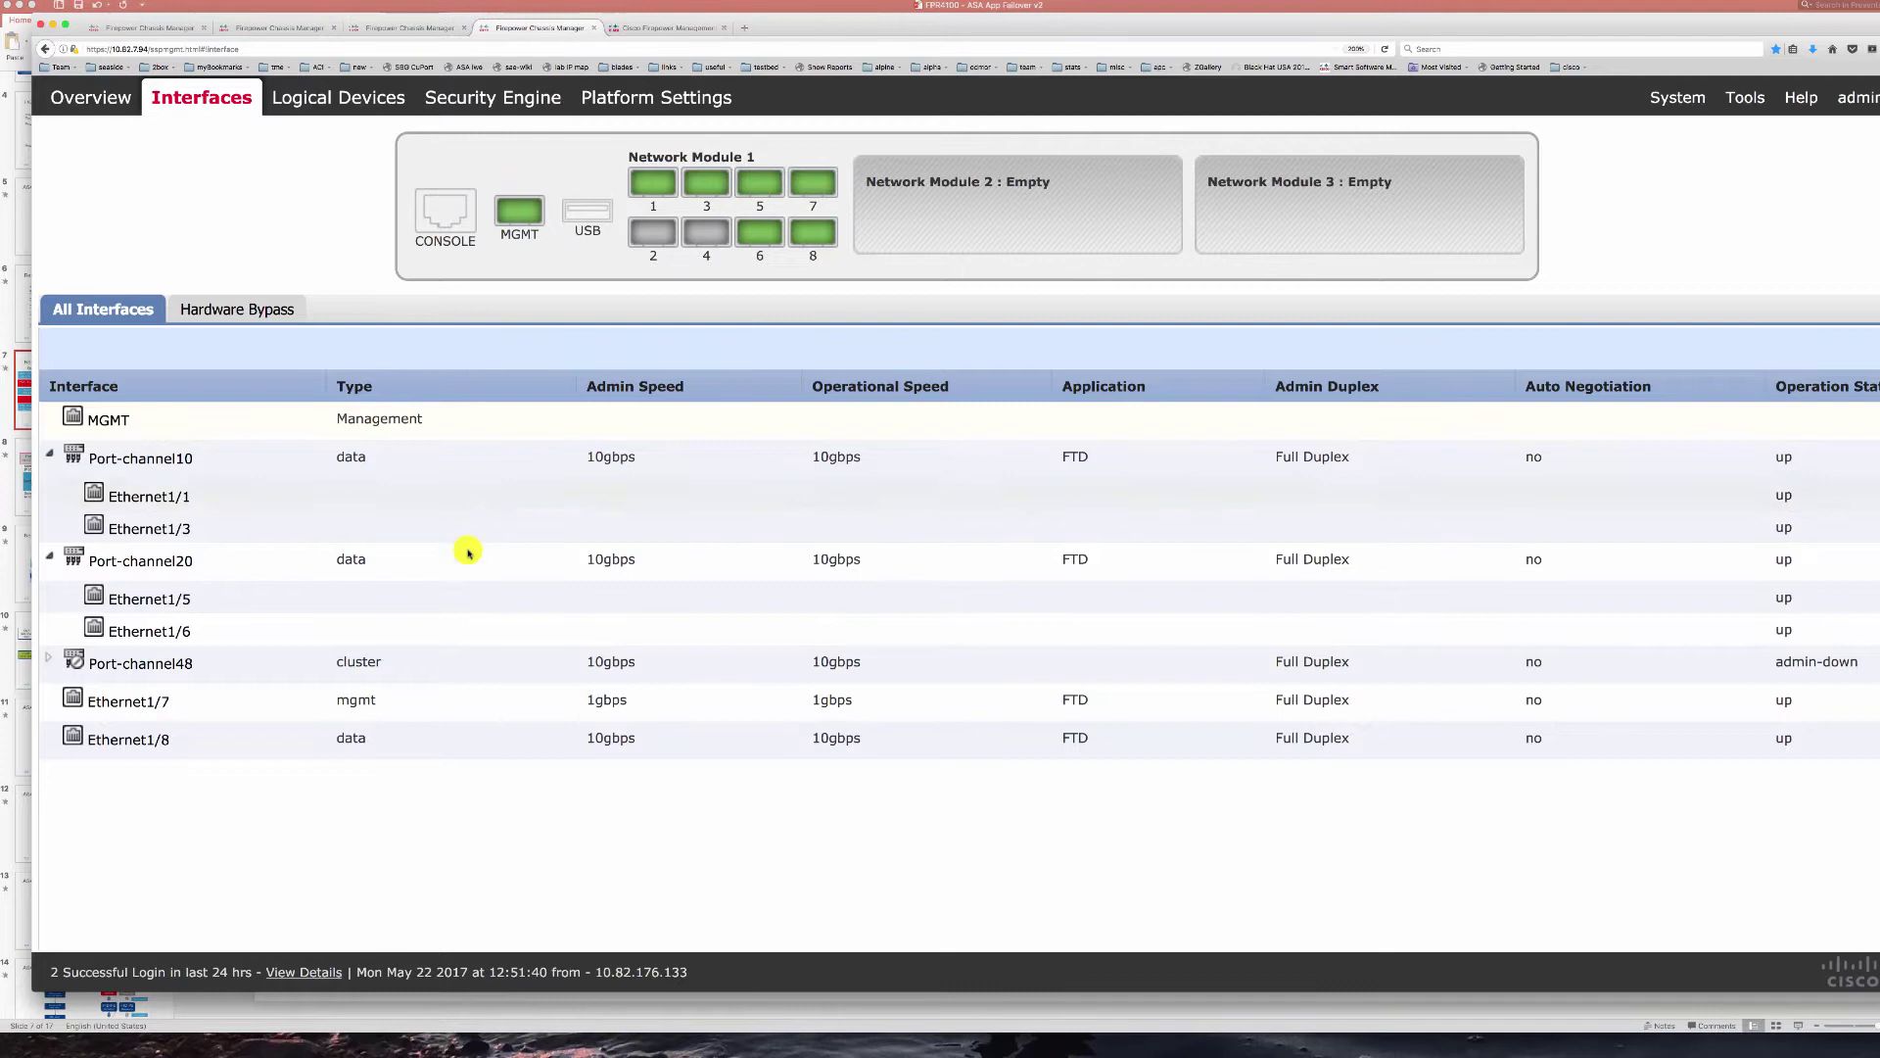
# - Inspect FTD1's Inline1 inline set and its advanced options without saving, then return to Devices
pyautogui.click(659, 31)
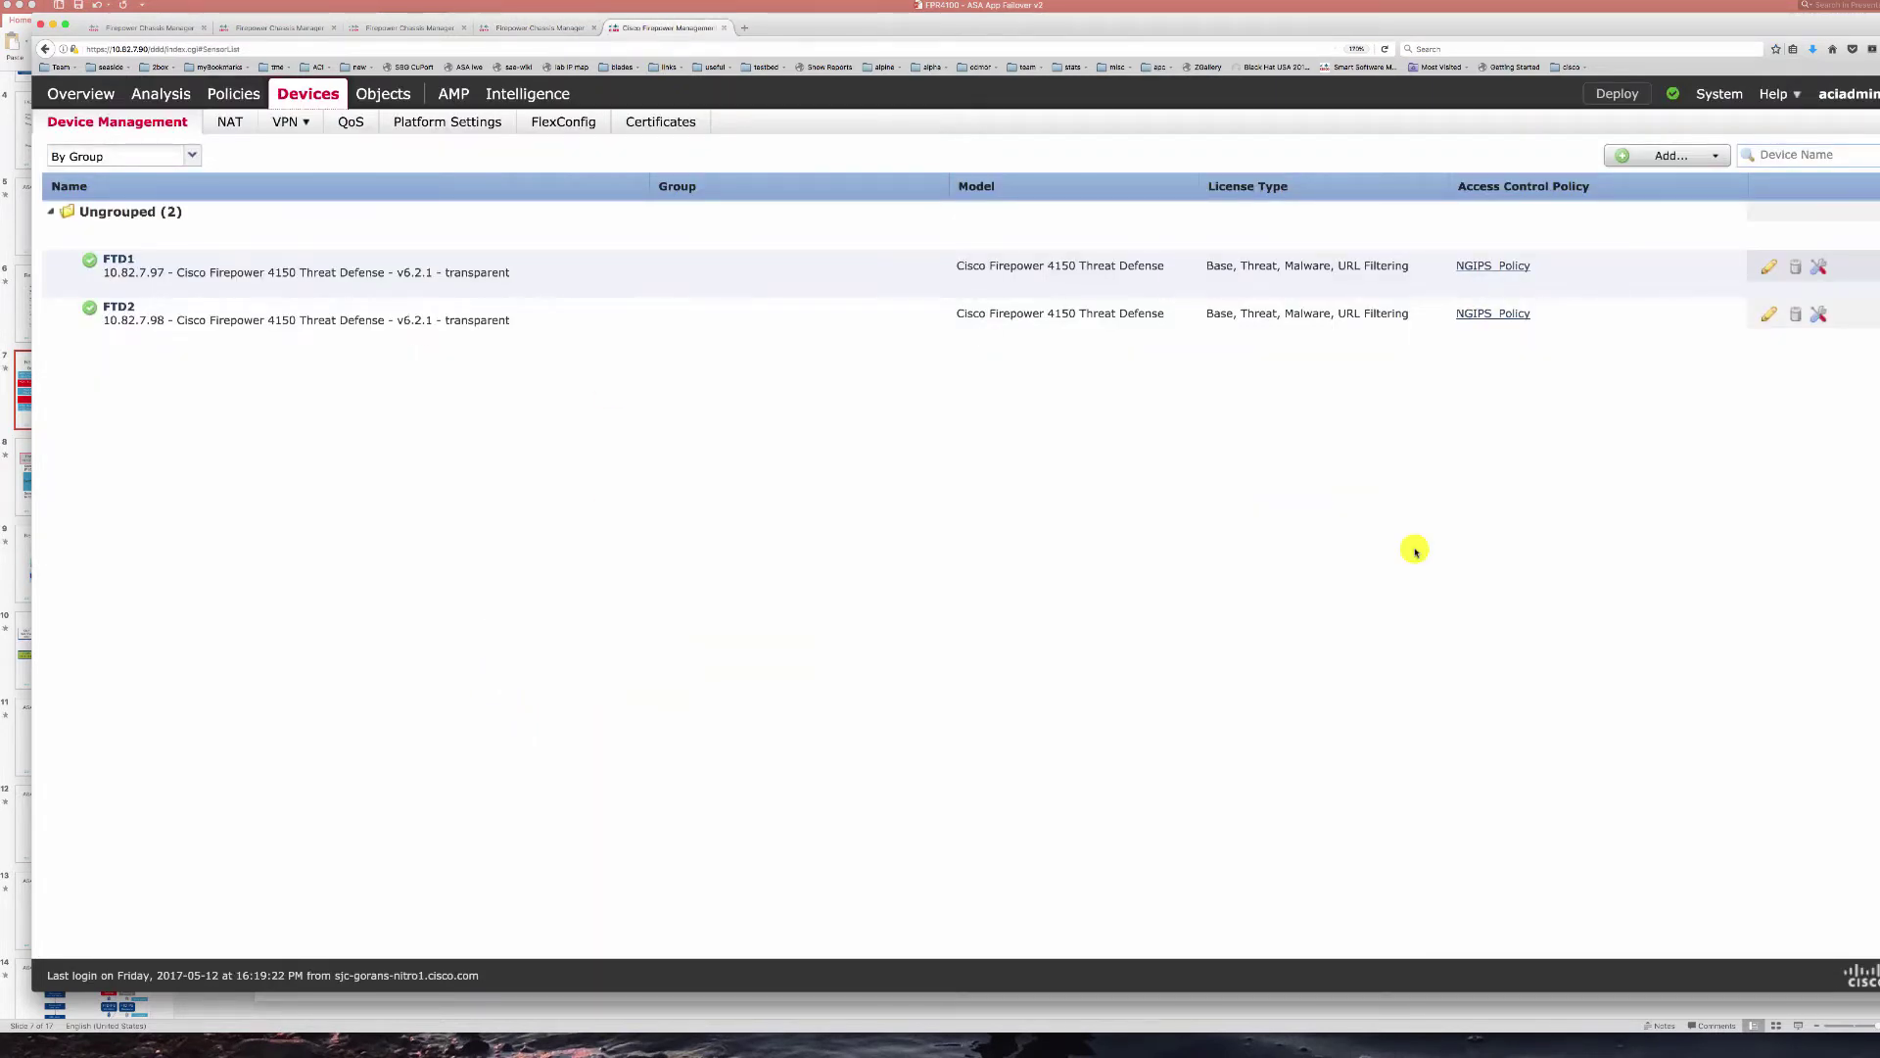
pyautogui.click(1769, 266)
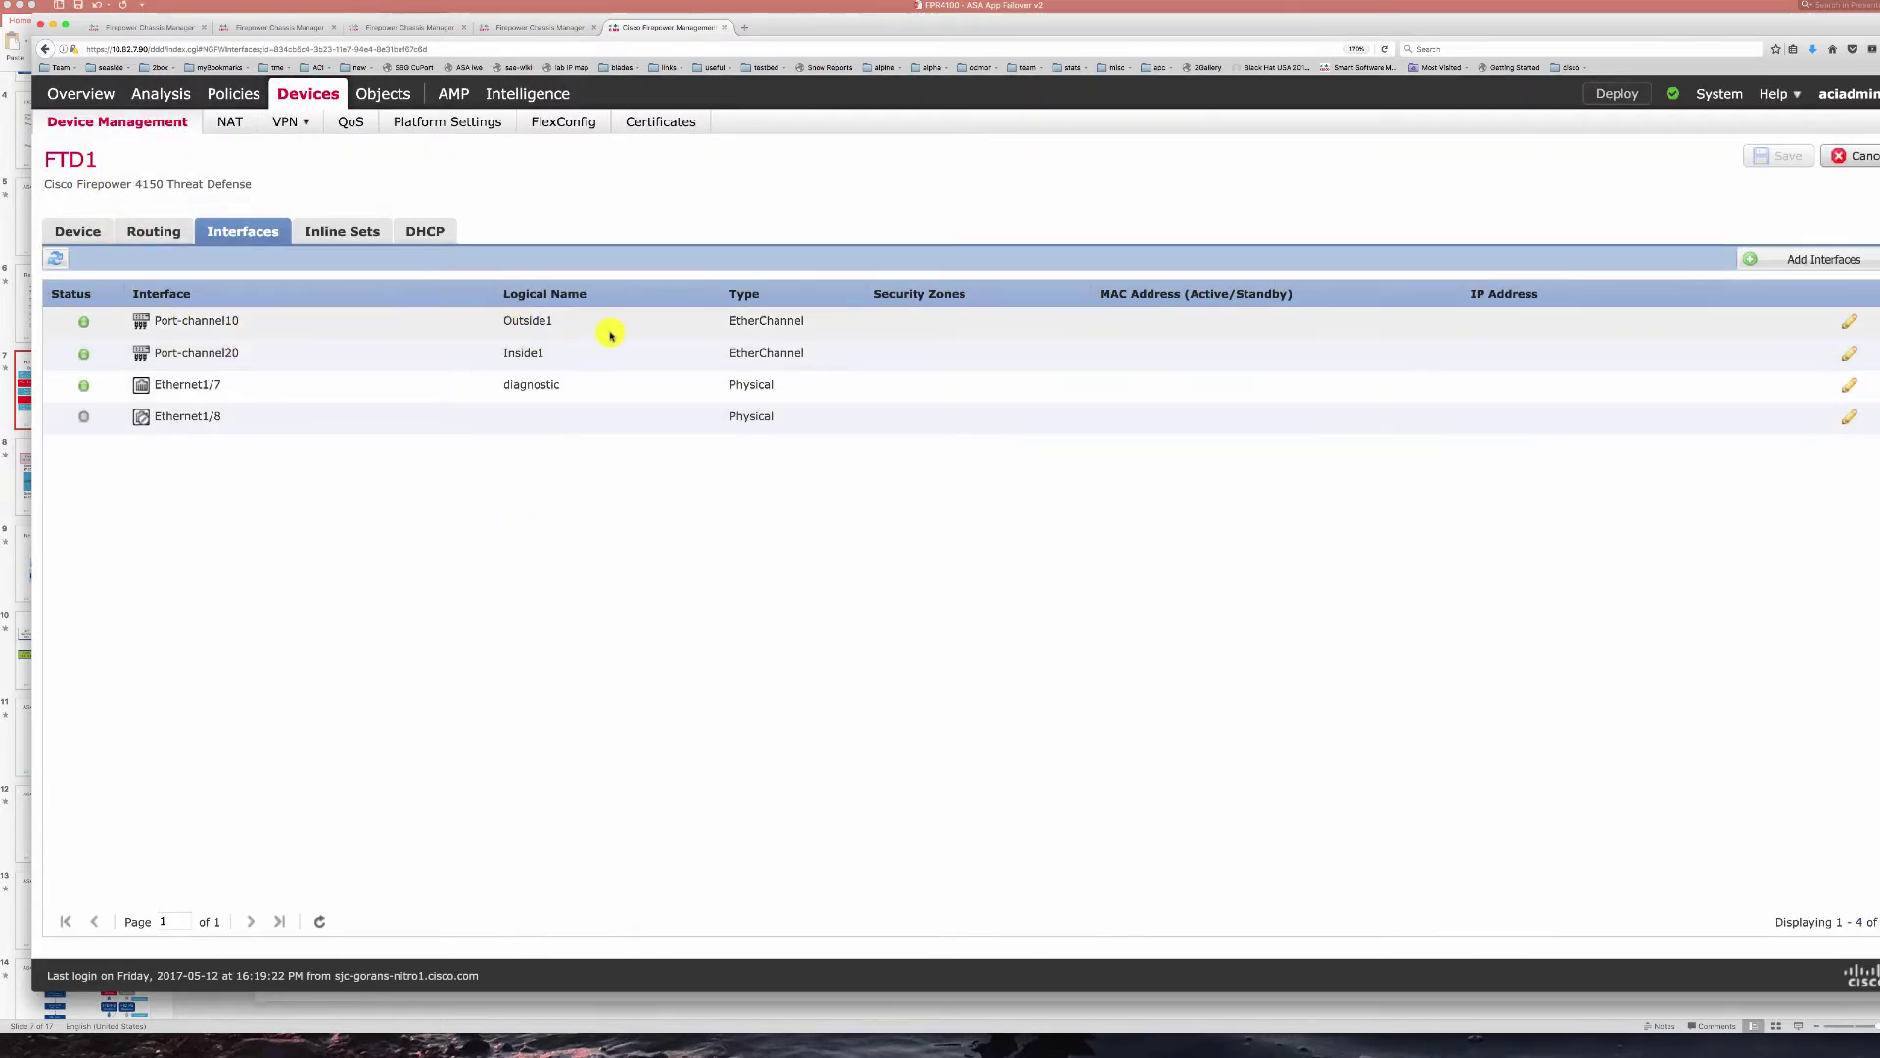
pyautogui.click(355, 232)
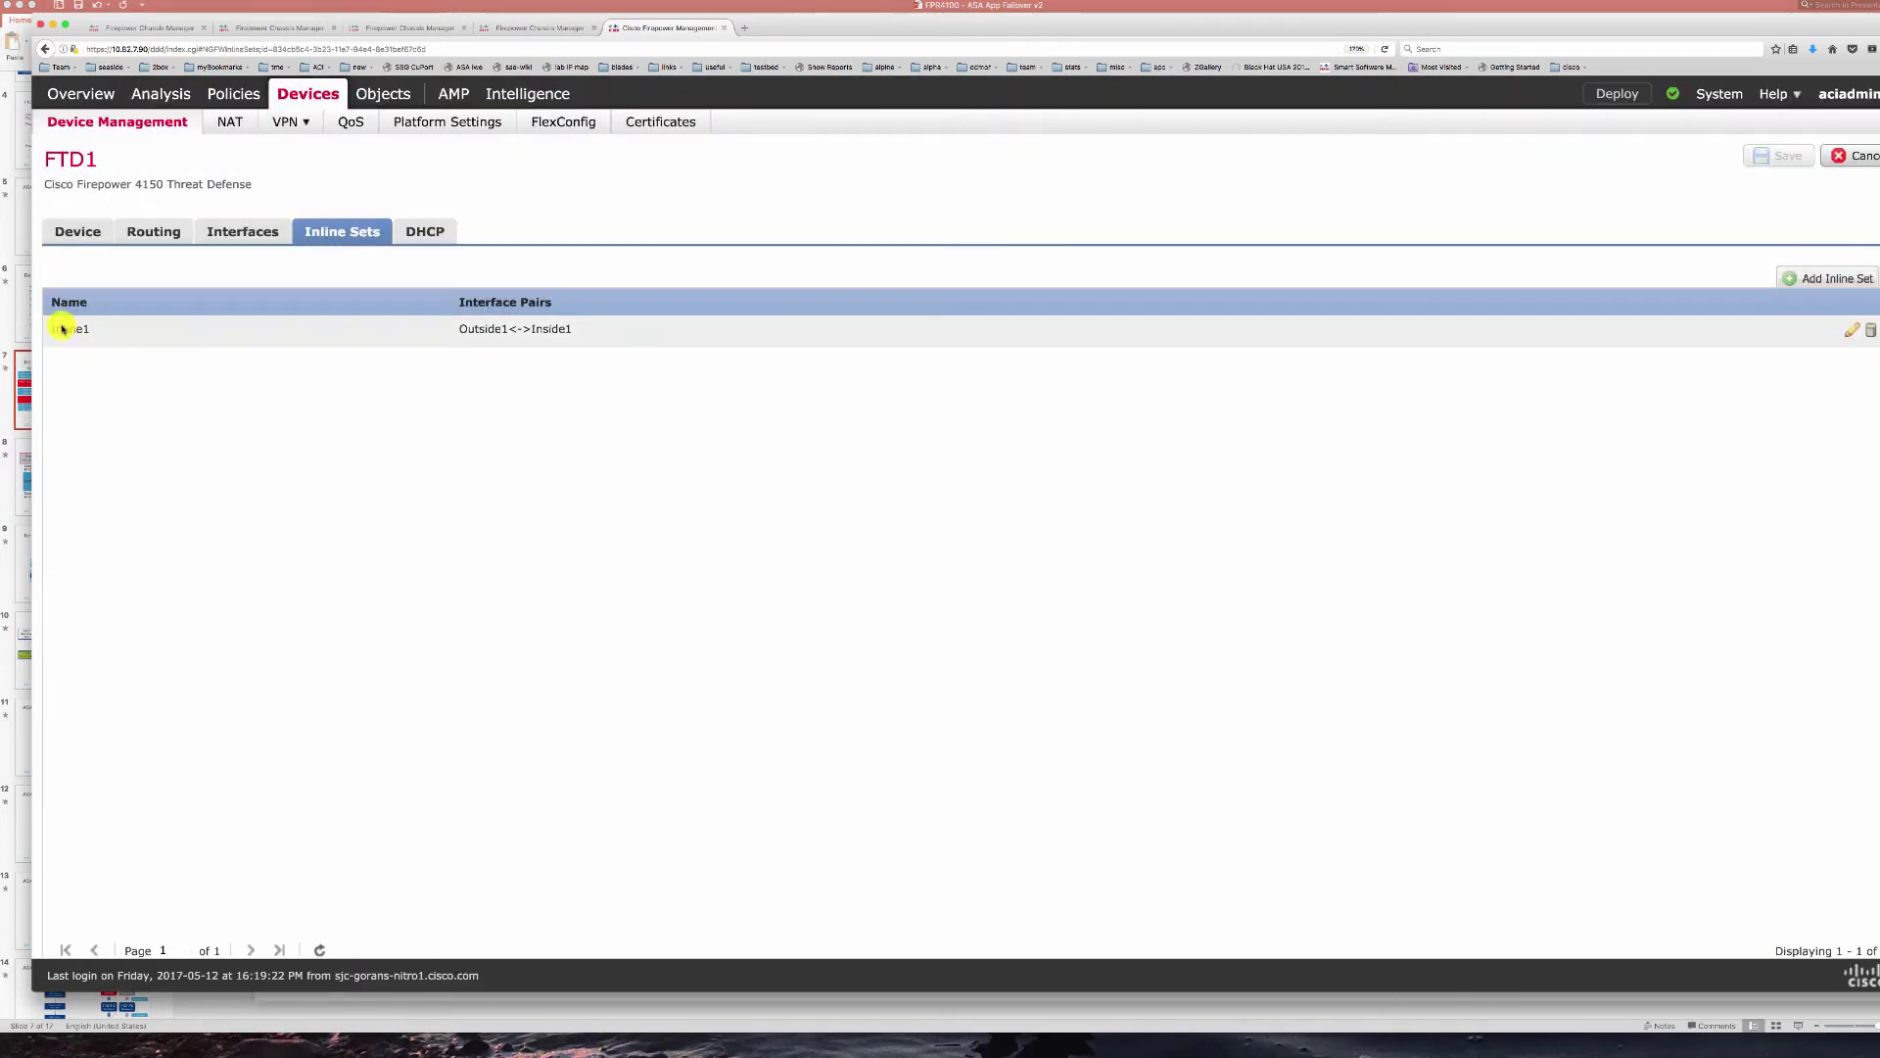
pyautogui.click(1846, 331)
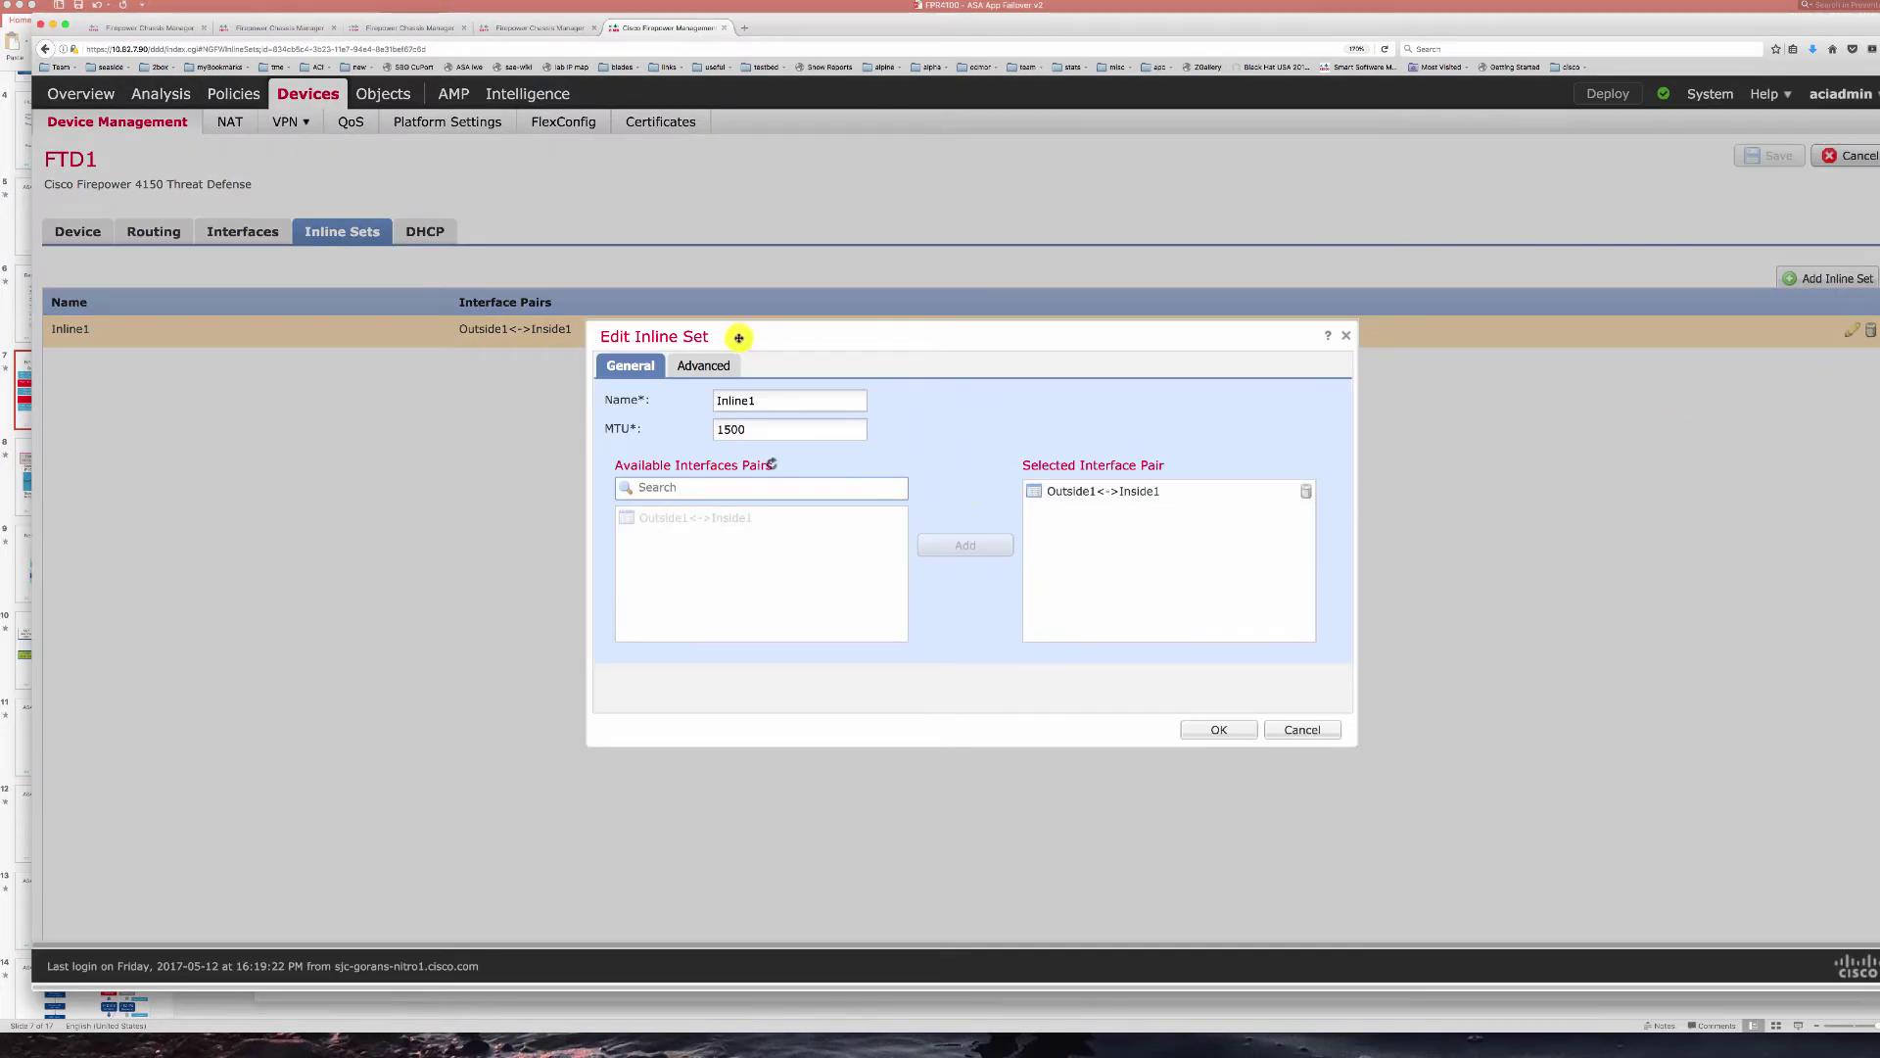
pyautogui.click(729, 366)
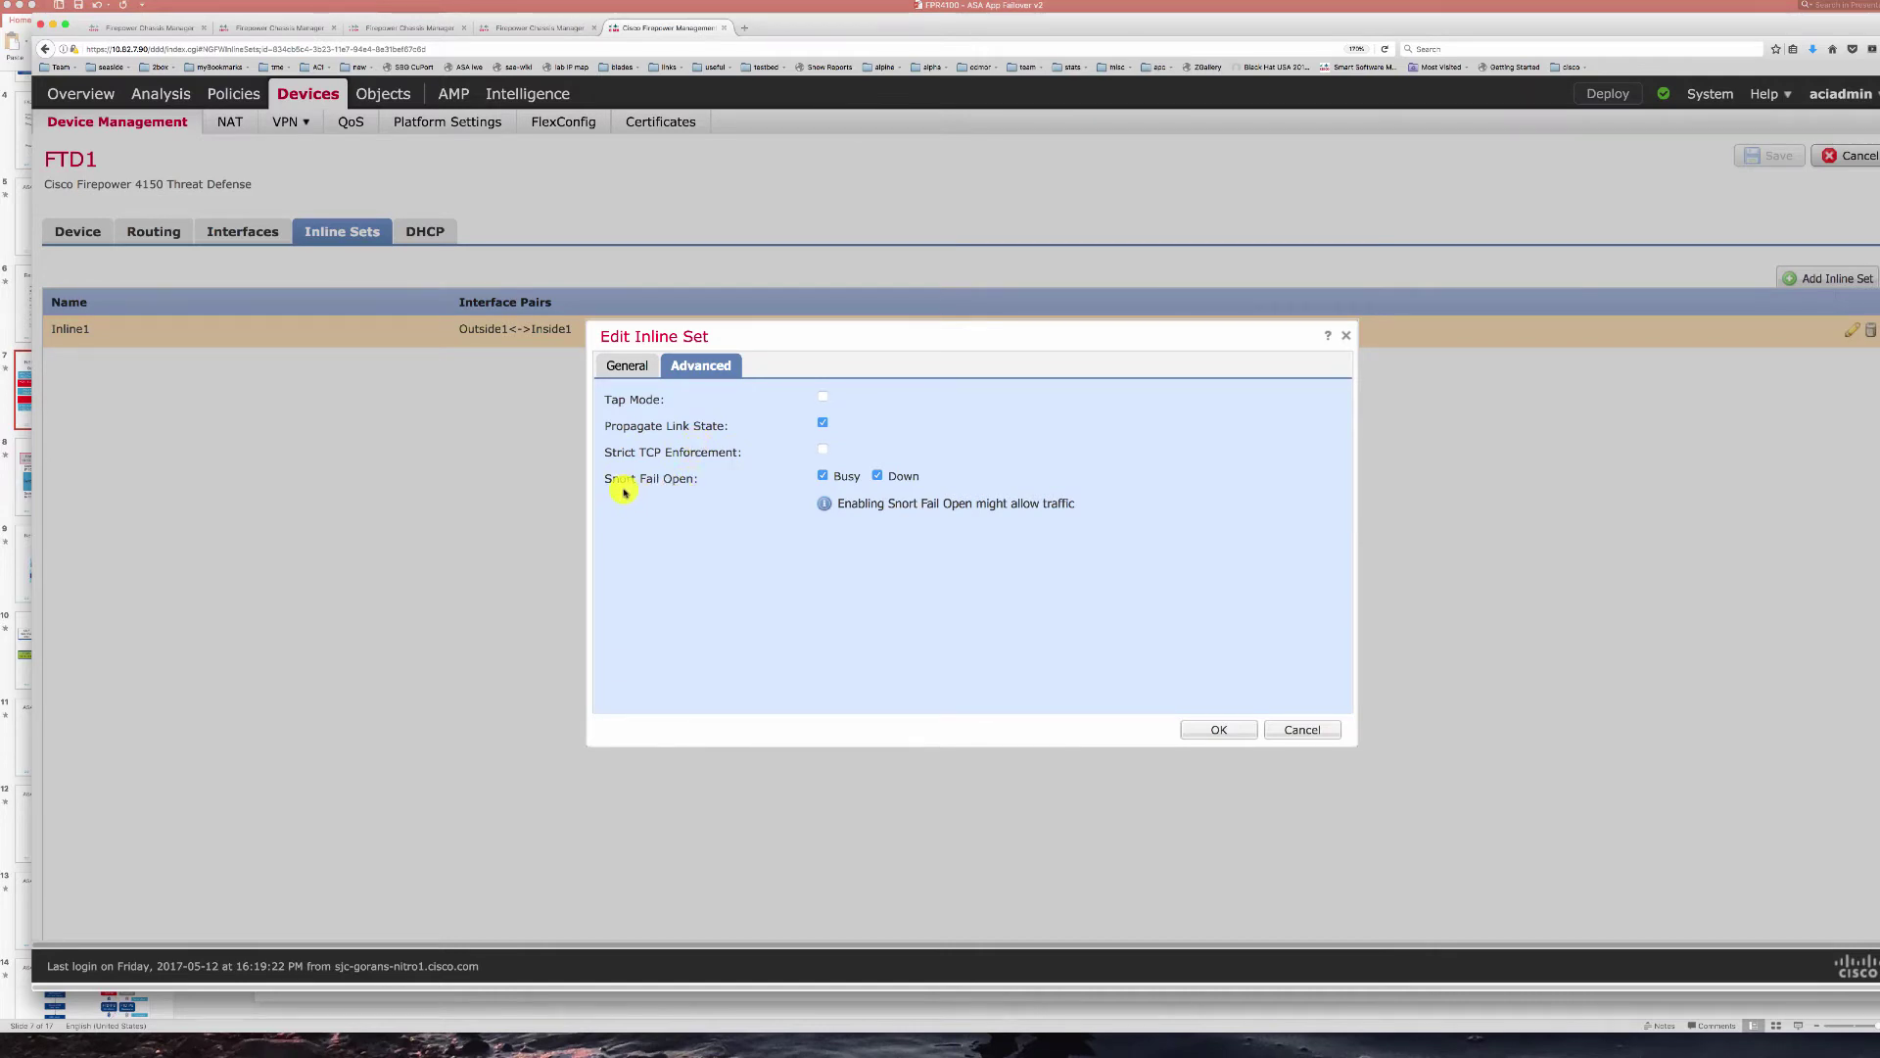
pyautogui.click(1306, 730)
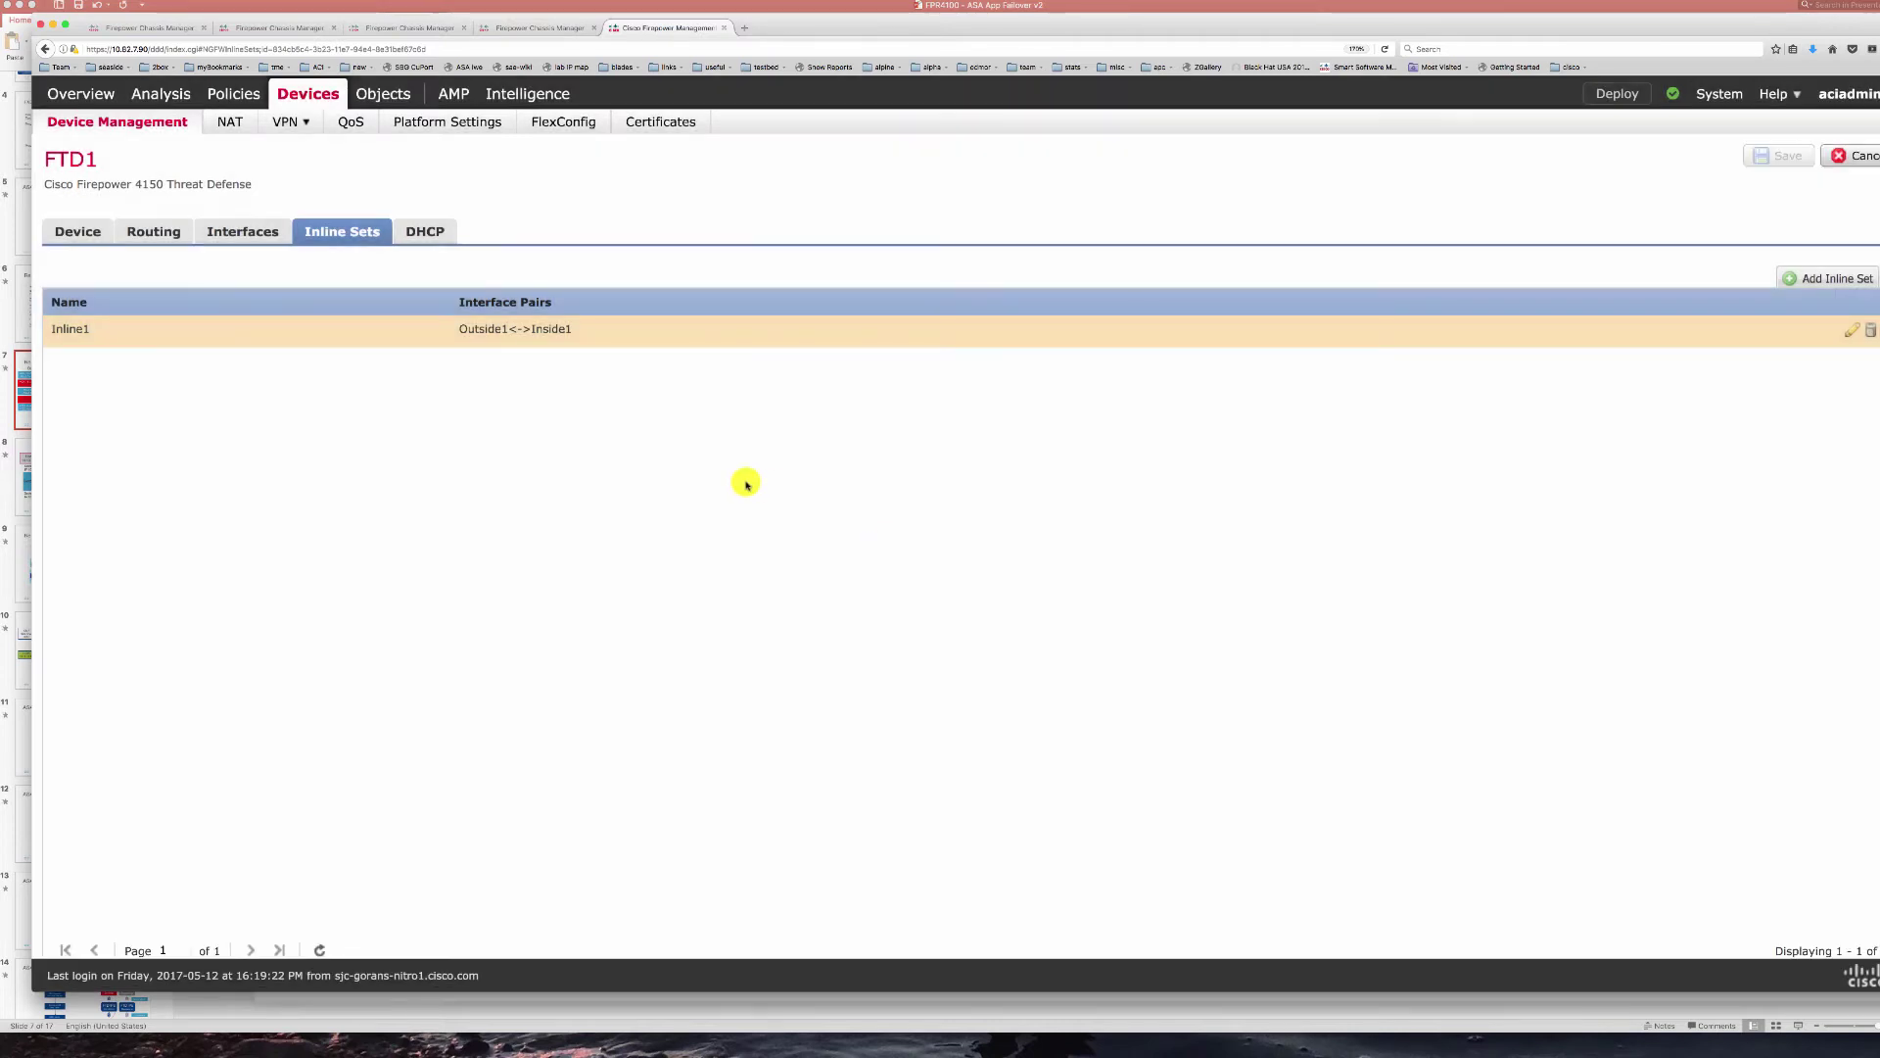
pyautogui.click(292, 104)
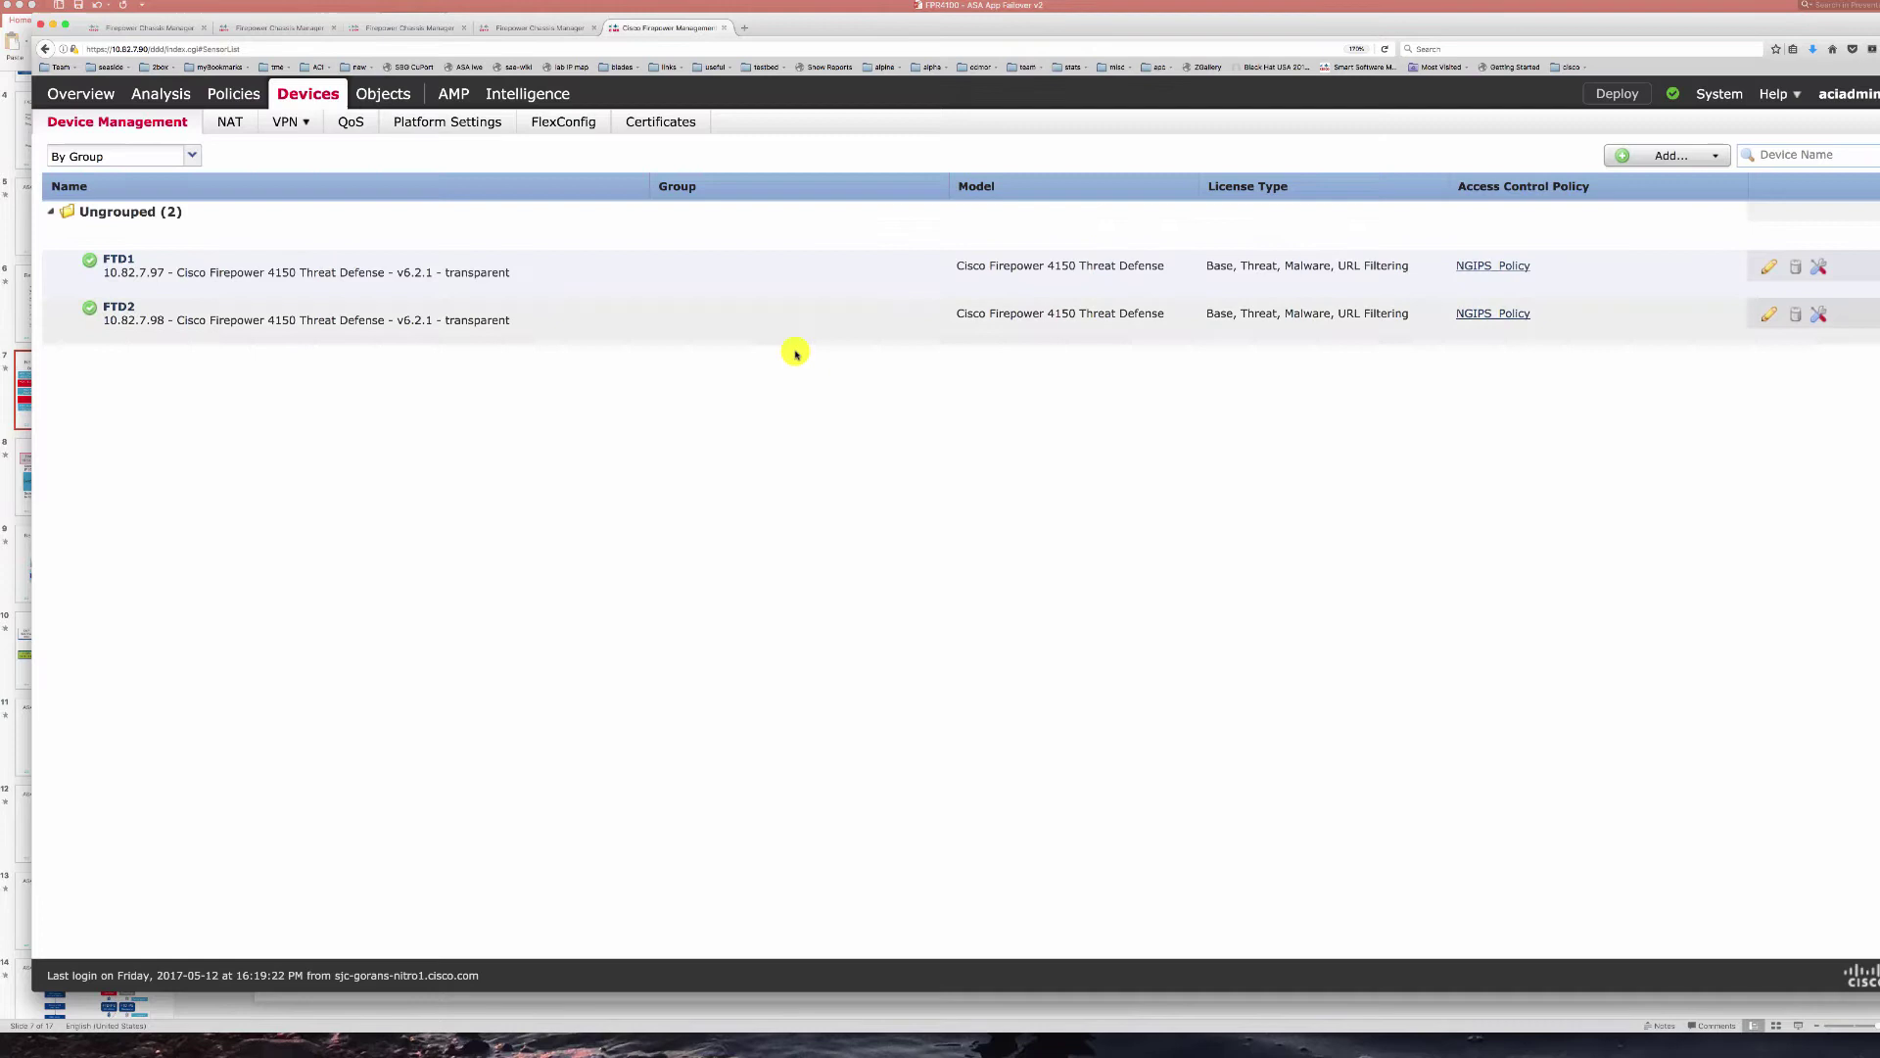
# - Review FTD2's inline sets, then open the NGIPS_Policy access control rules
pyautogui.click(1768, 313)
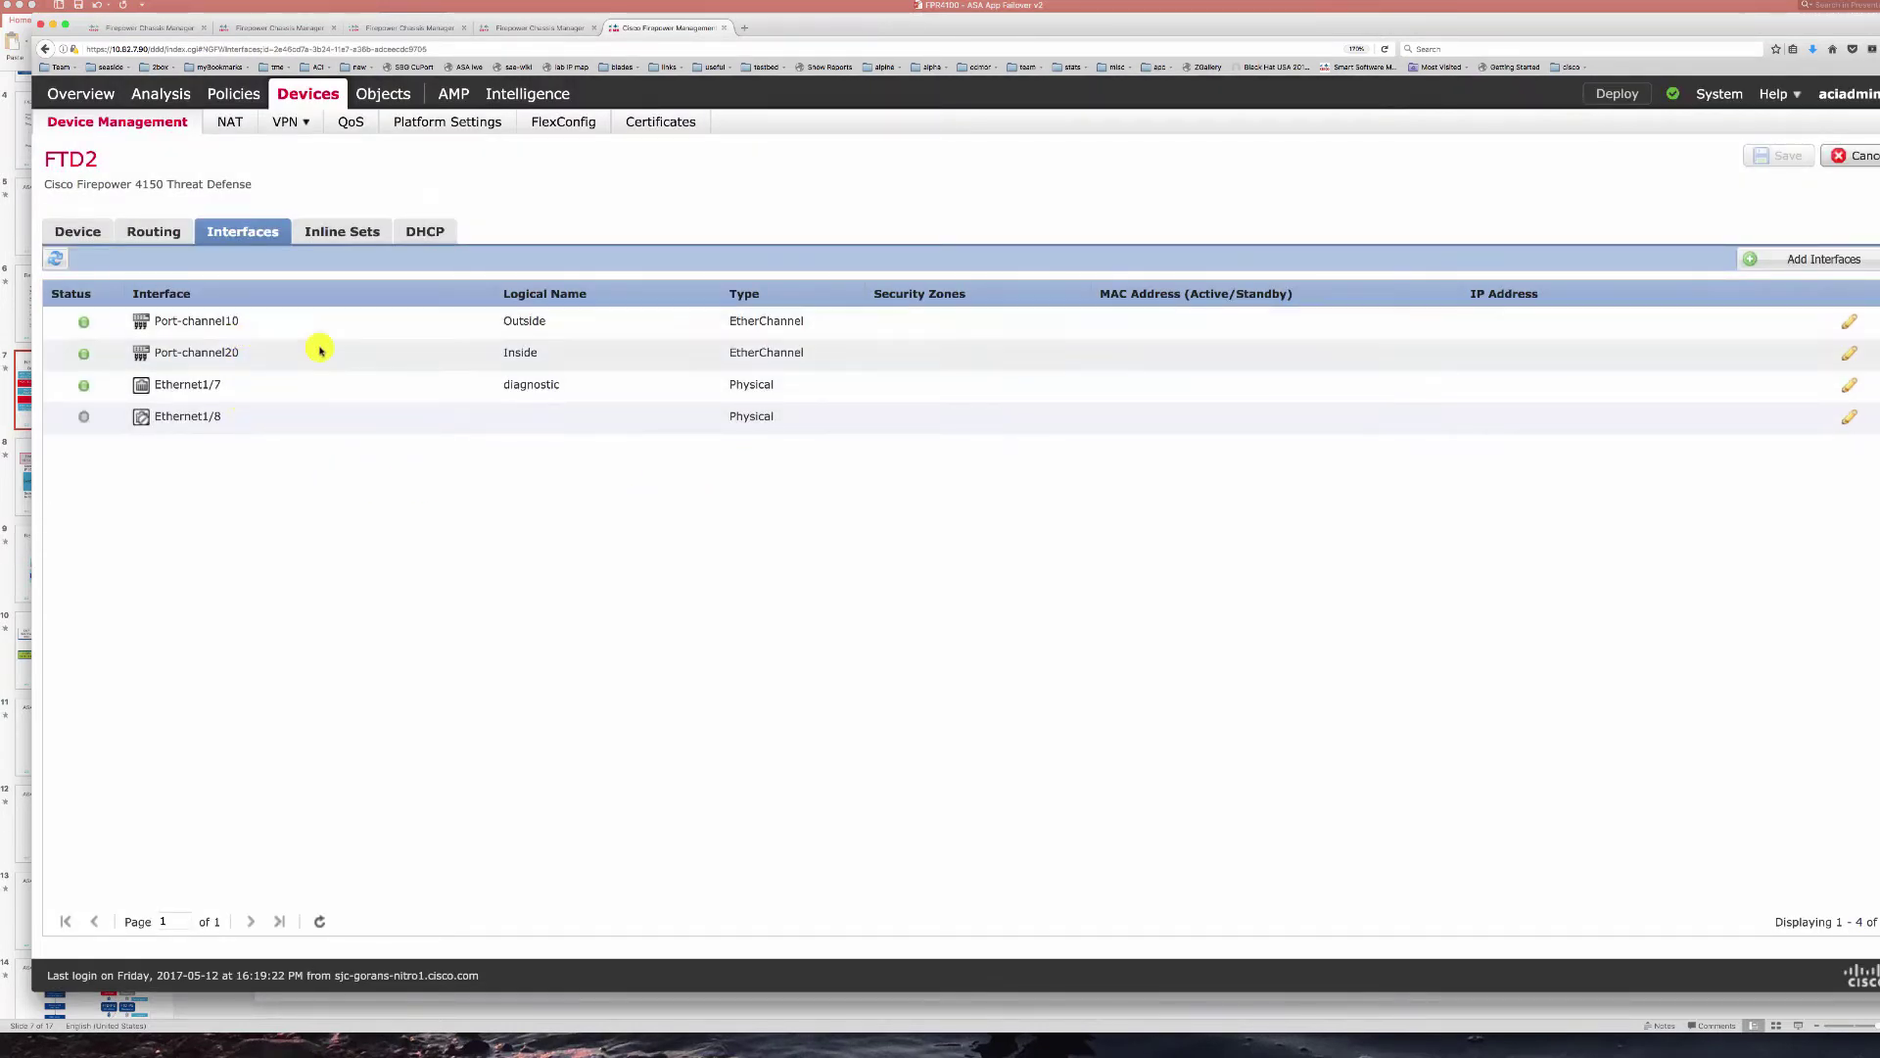
pyautogui.click(323, 231)
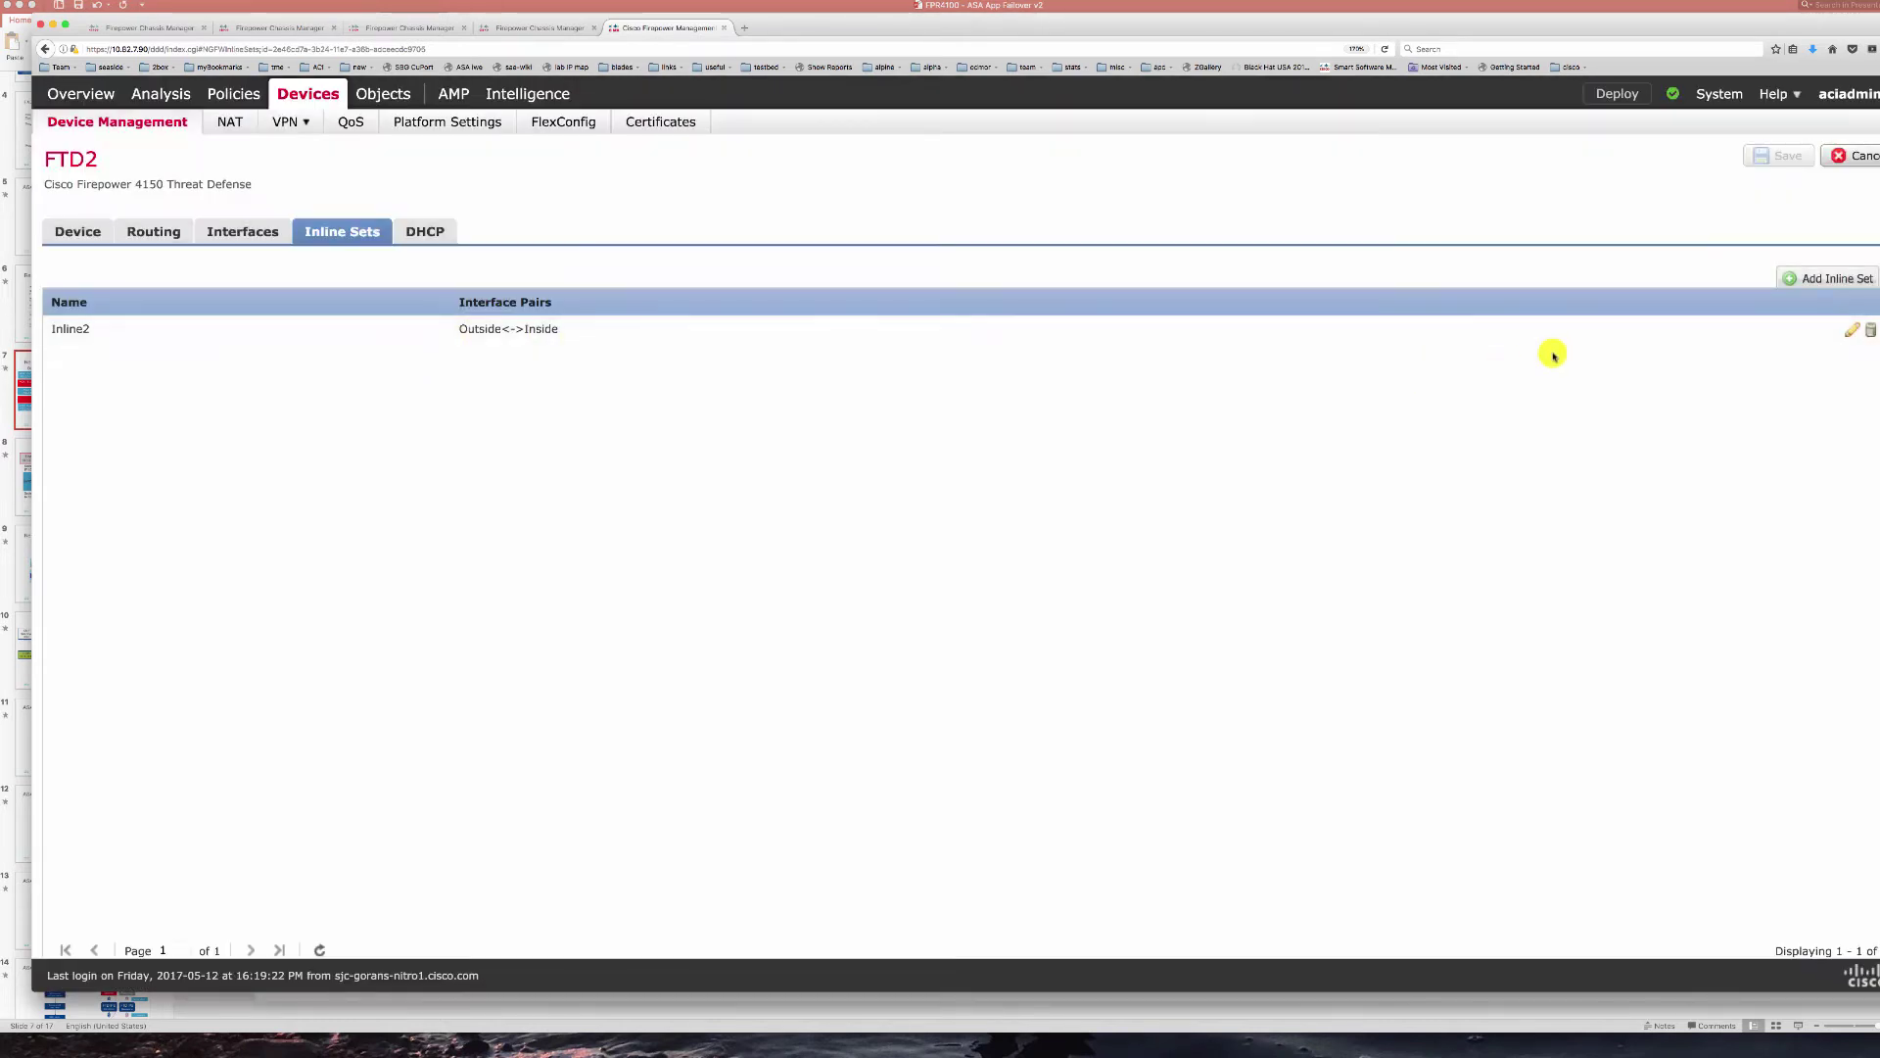
pyautogui.click(254, 99)
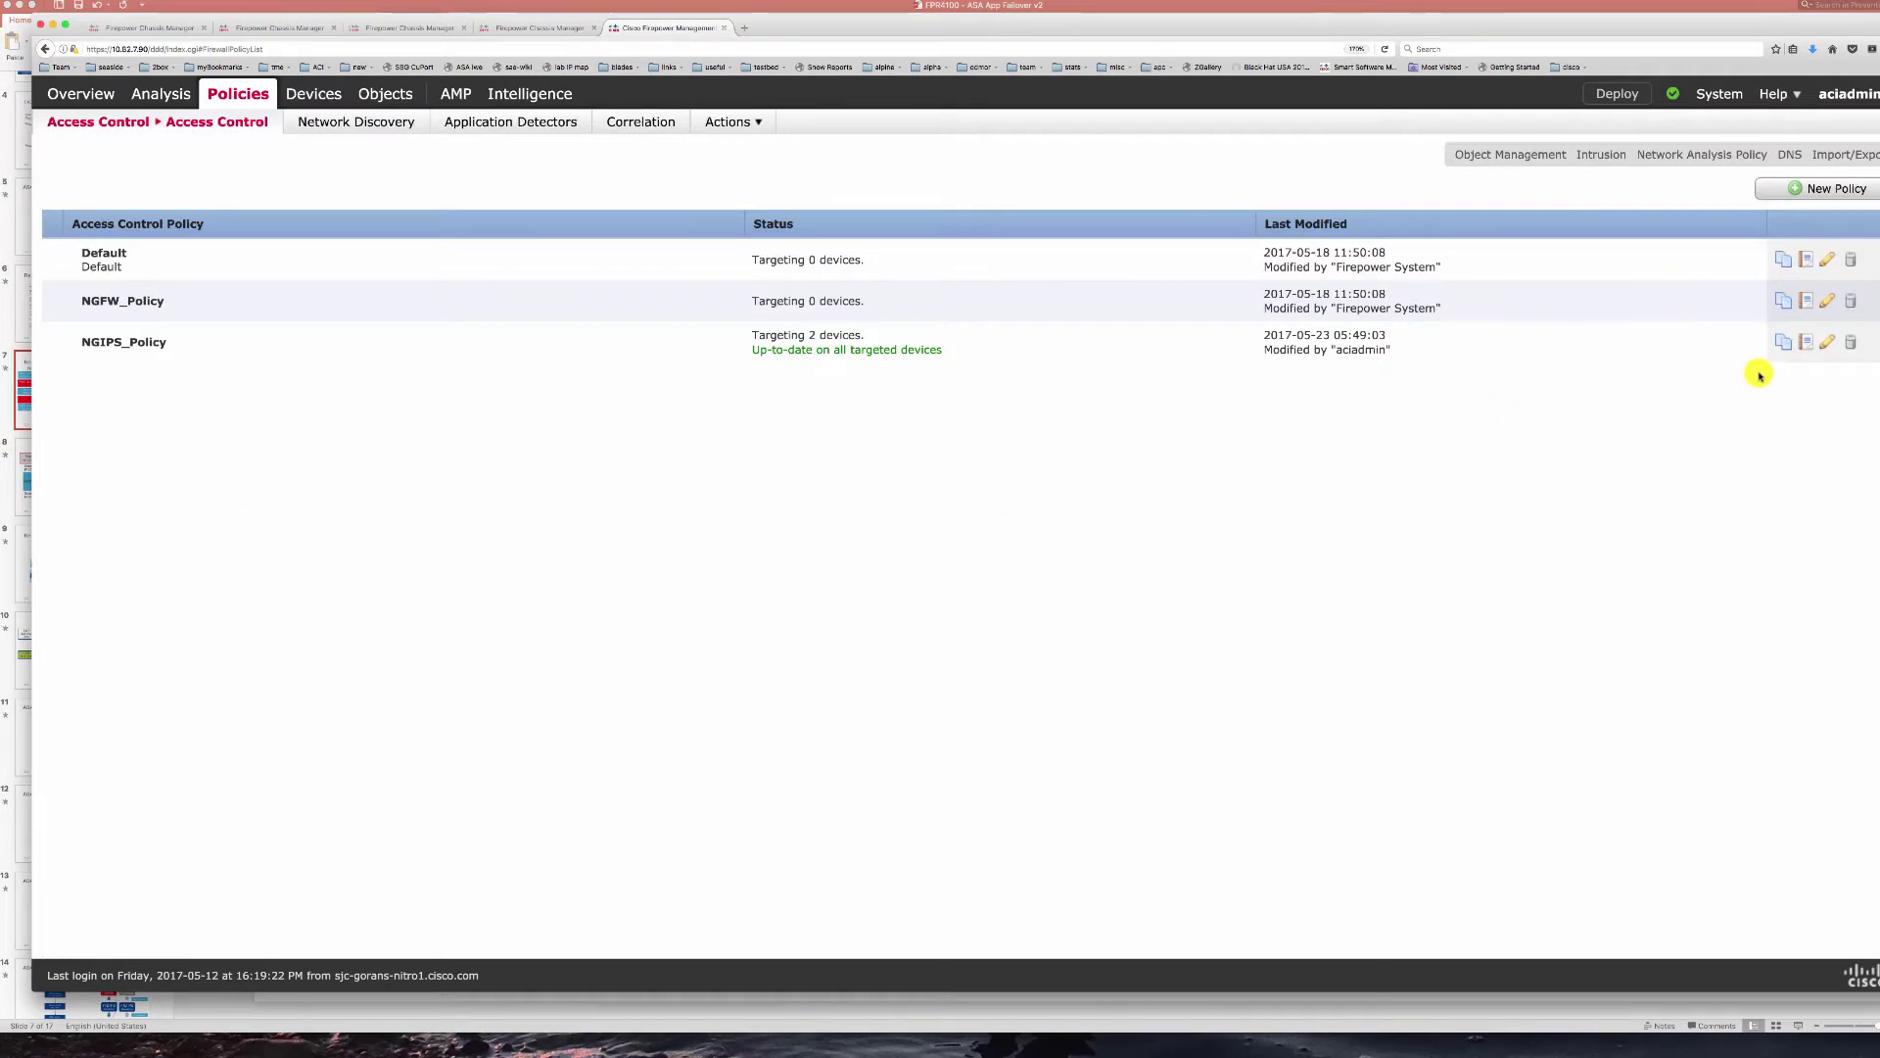
pyautogui.click(1827, 342)
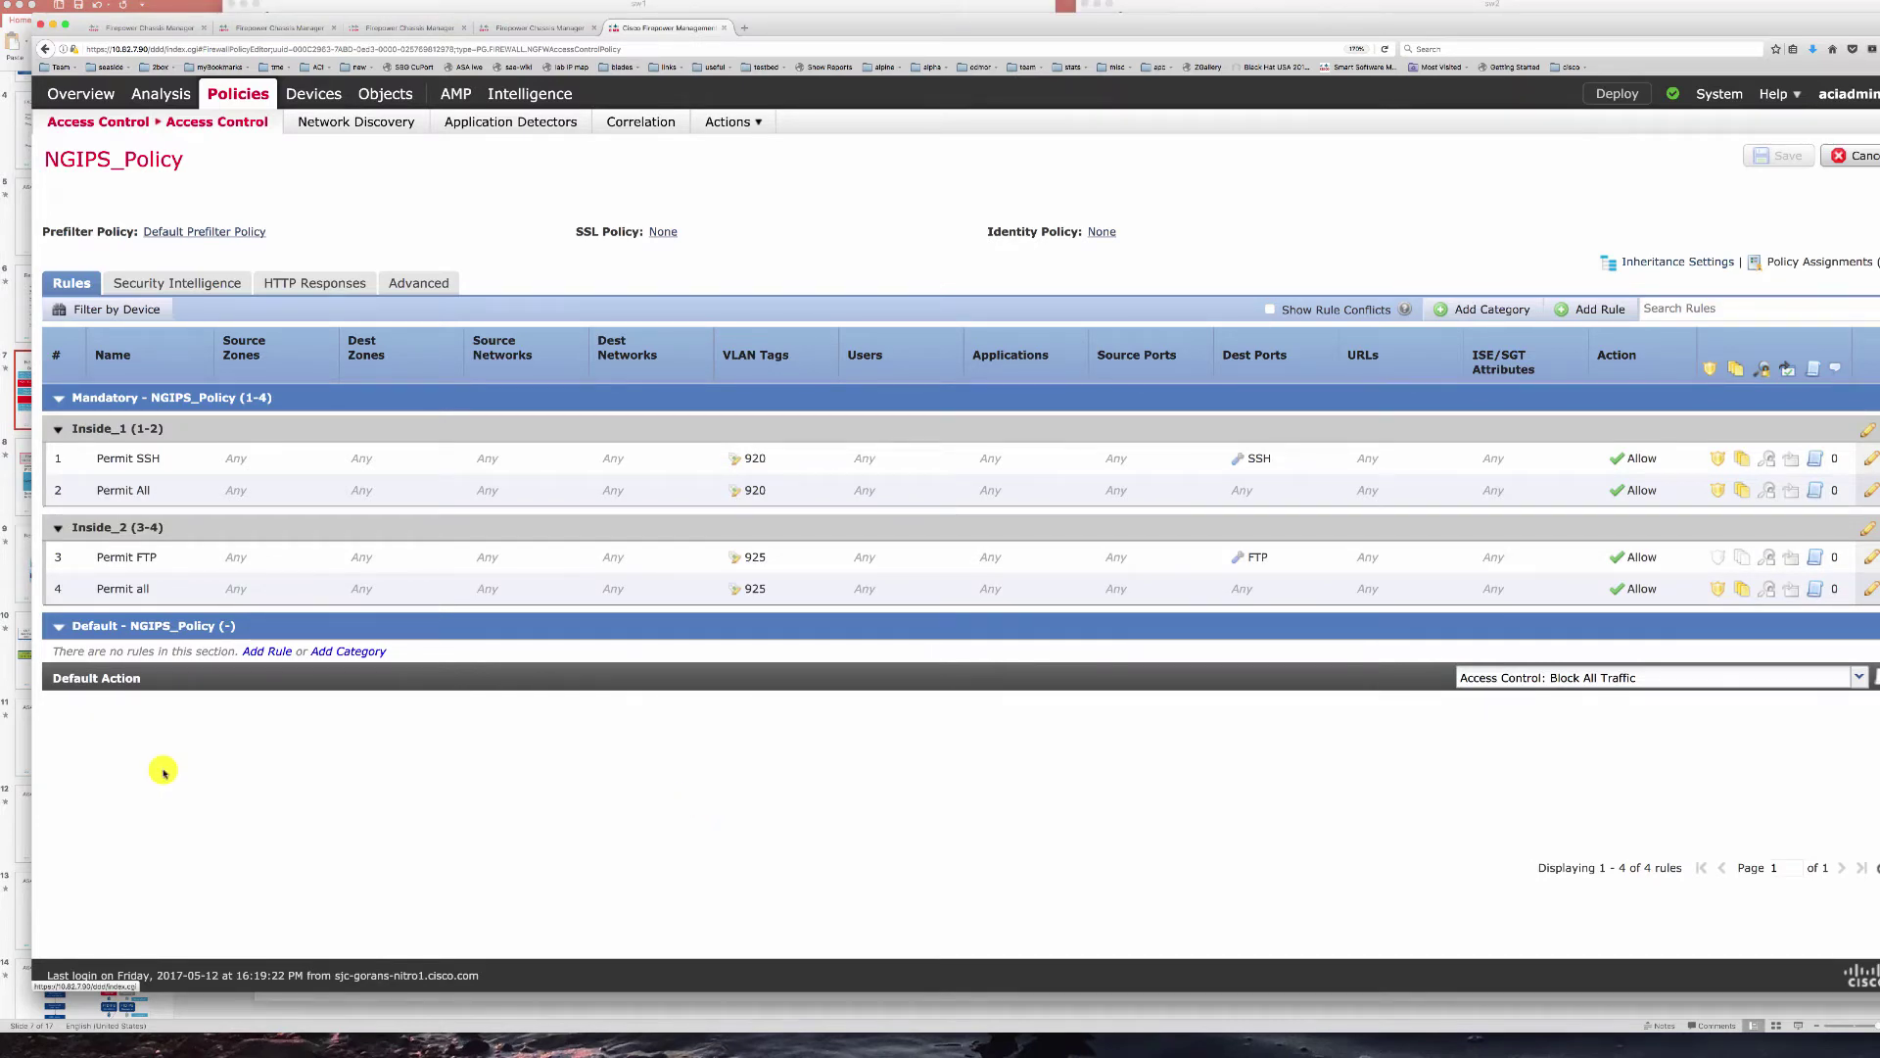
# - Highlight the Po30 and Po31 port-channel rows on both sw1 and sw2
pyautogui.press('super+Tab')
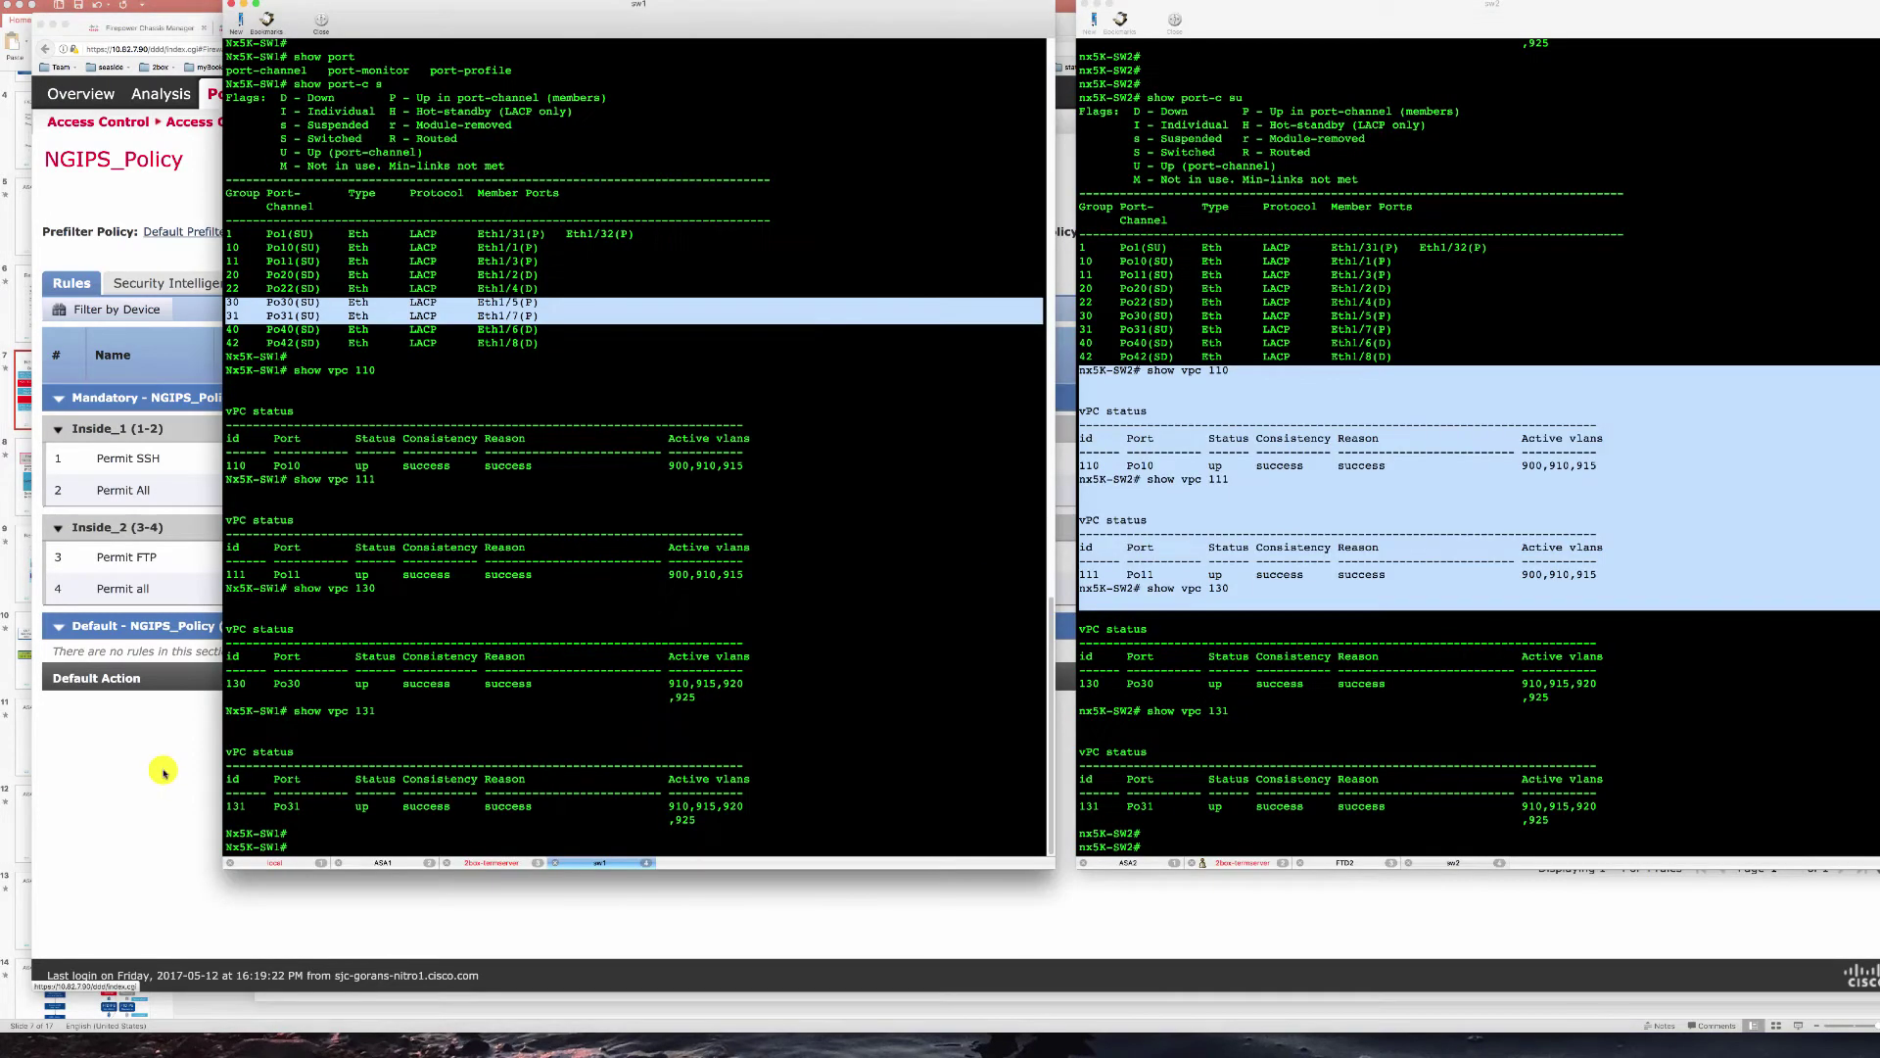
pyautogui.click(968, 510)
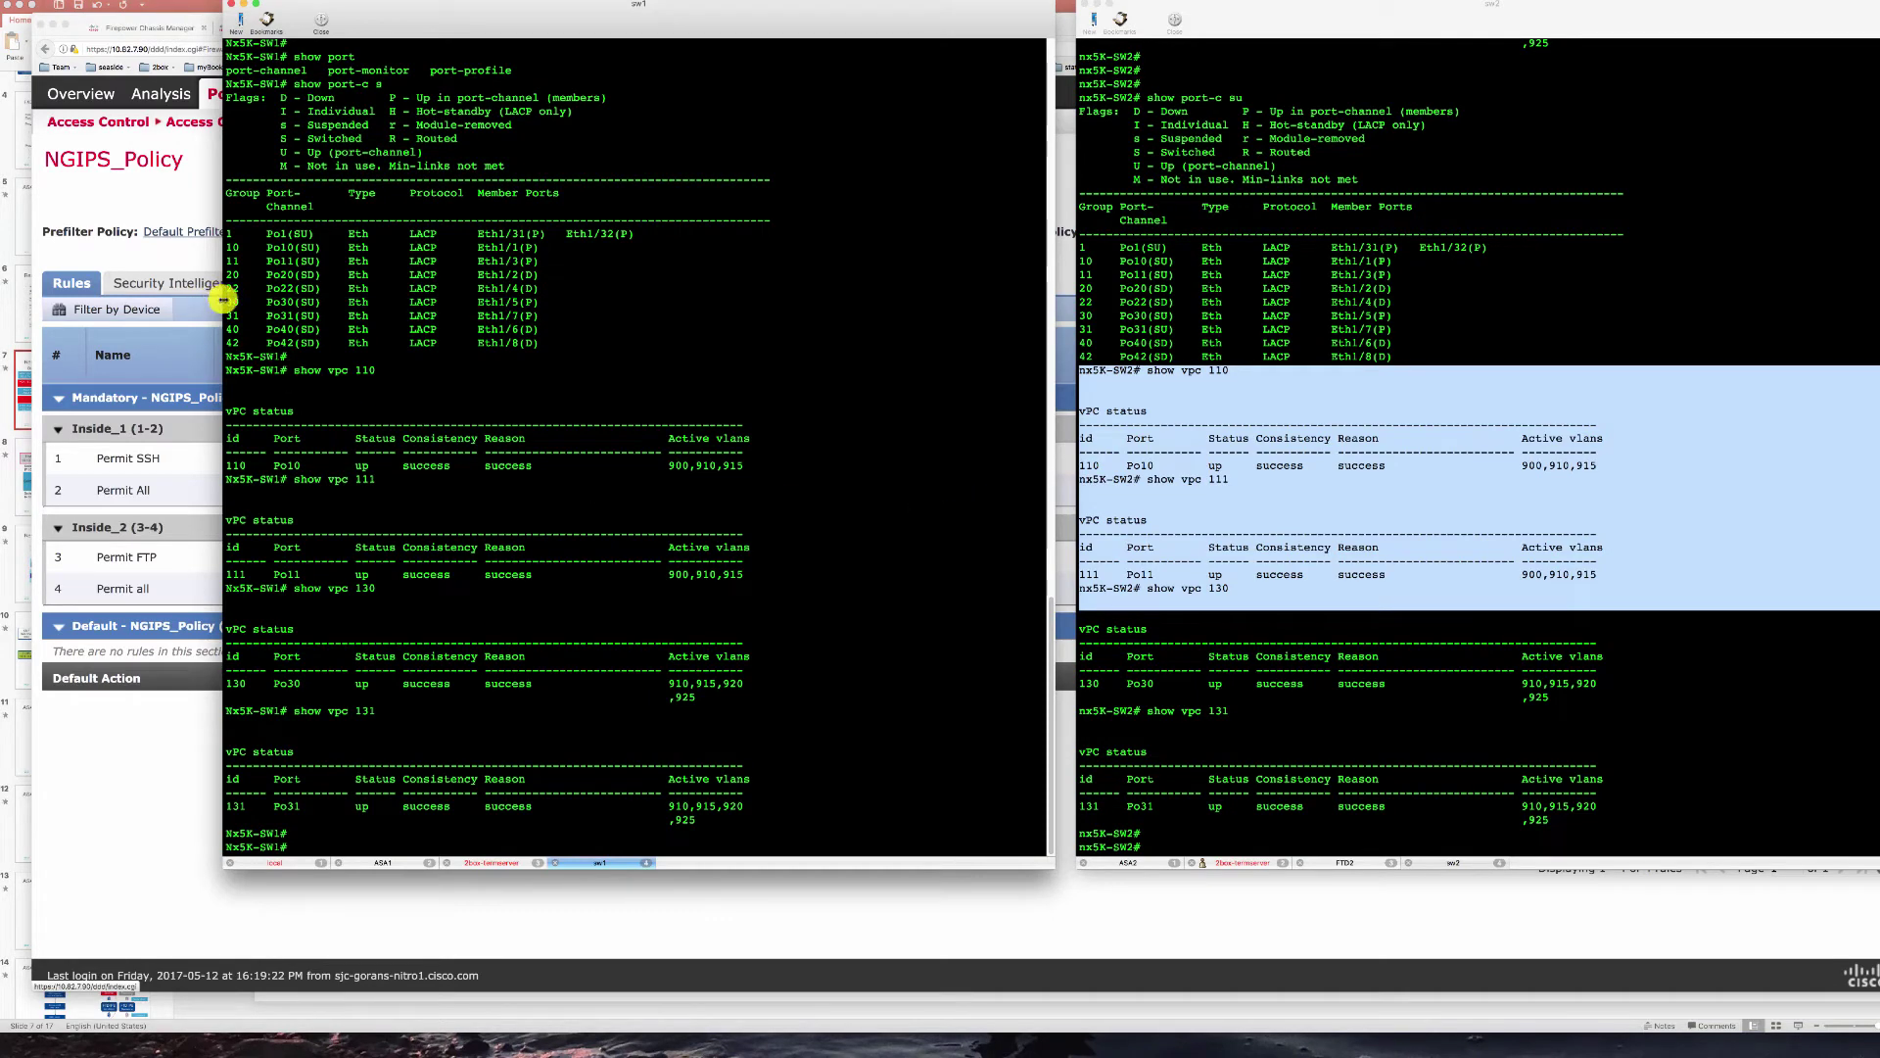
pyautogui.moveTo(227, 302); pyautogui.dragTo(227, 329)
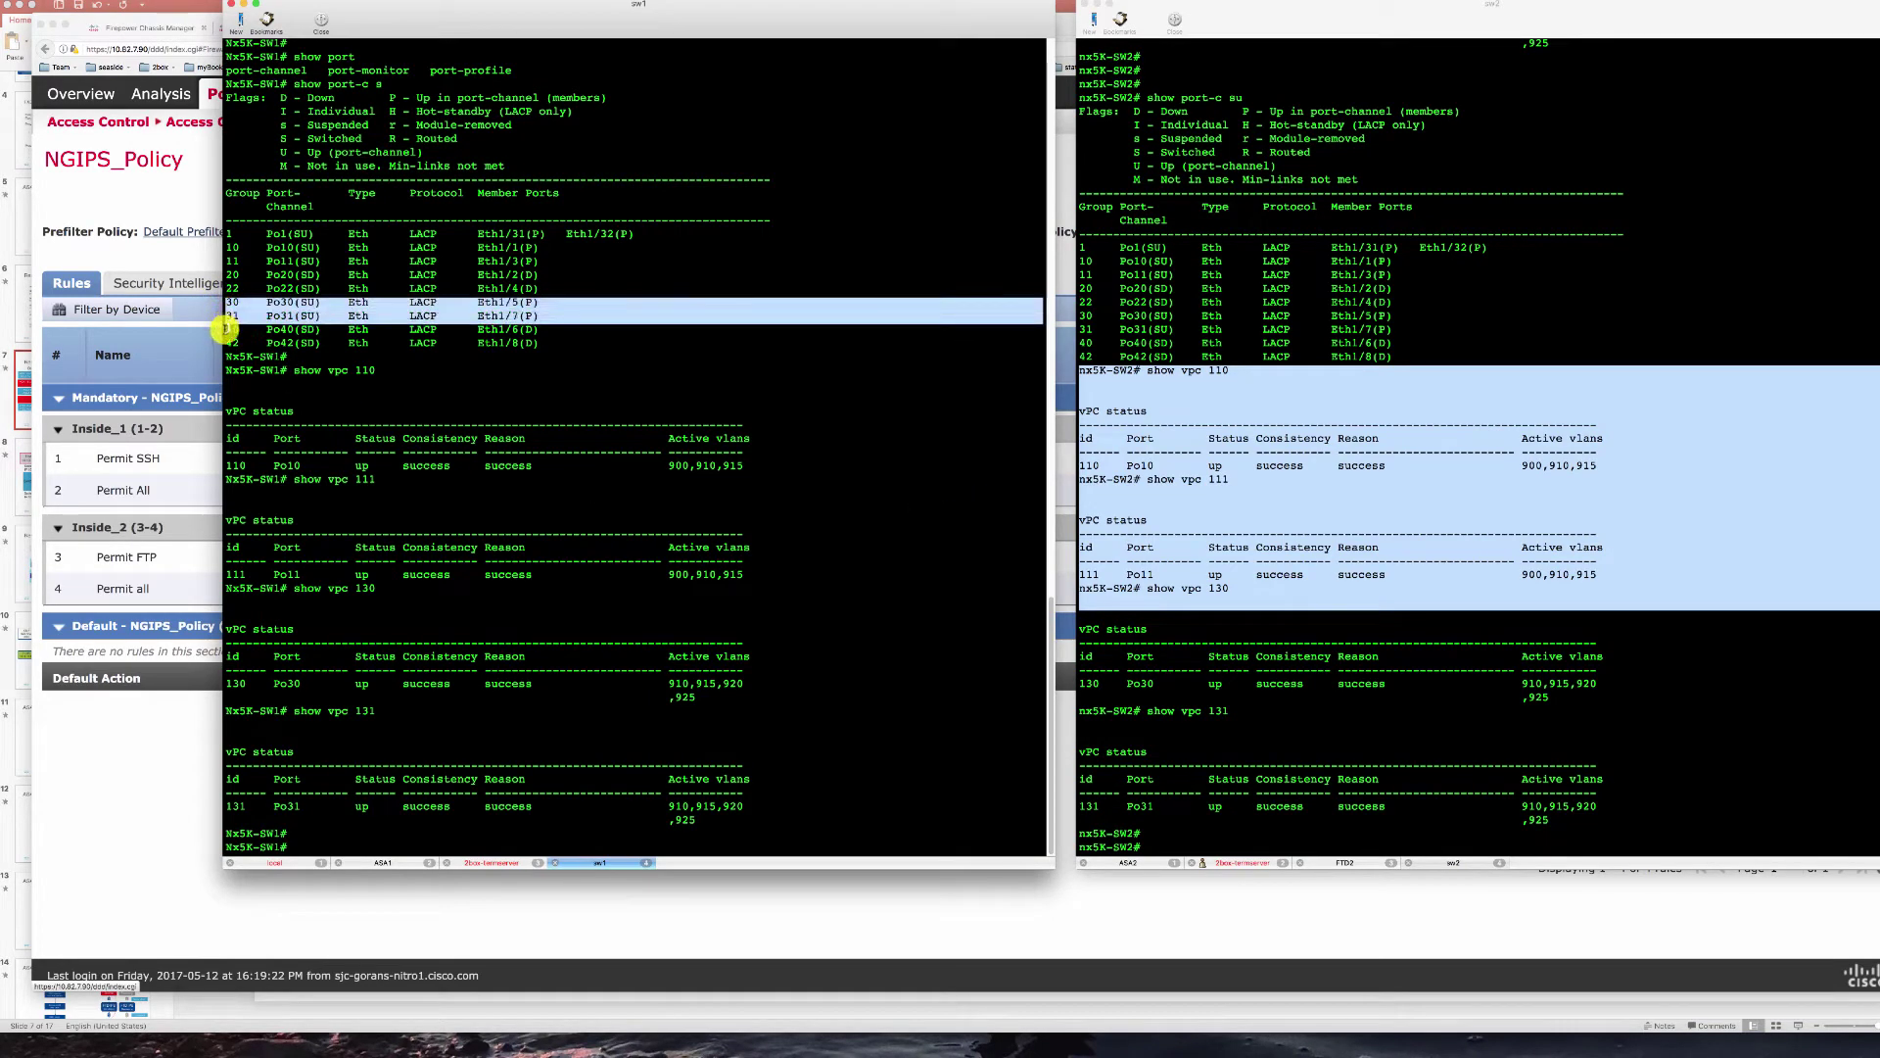
pyautogui.click(1085, 314)
pyautogui.click(1080, 316)
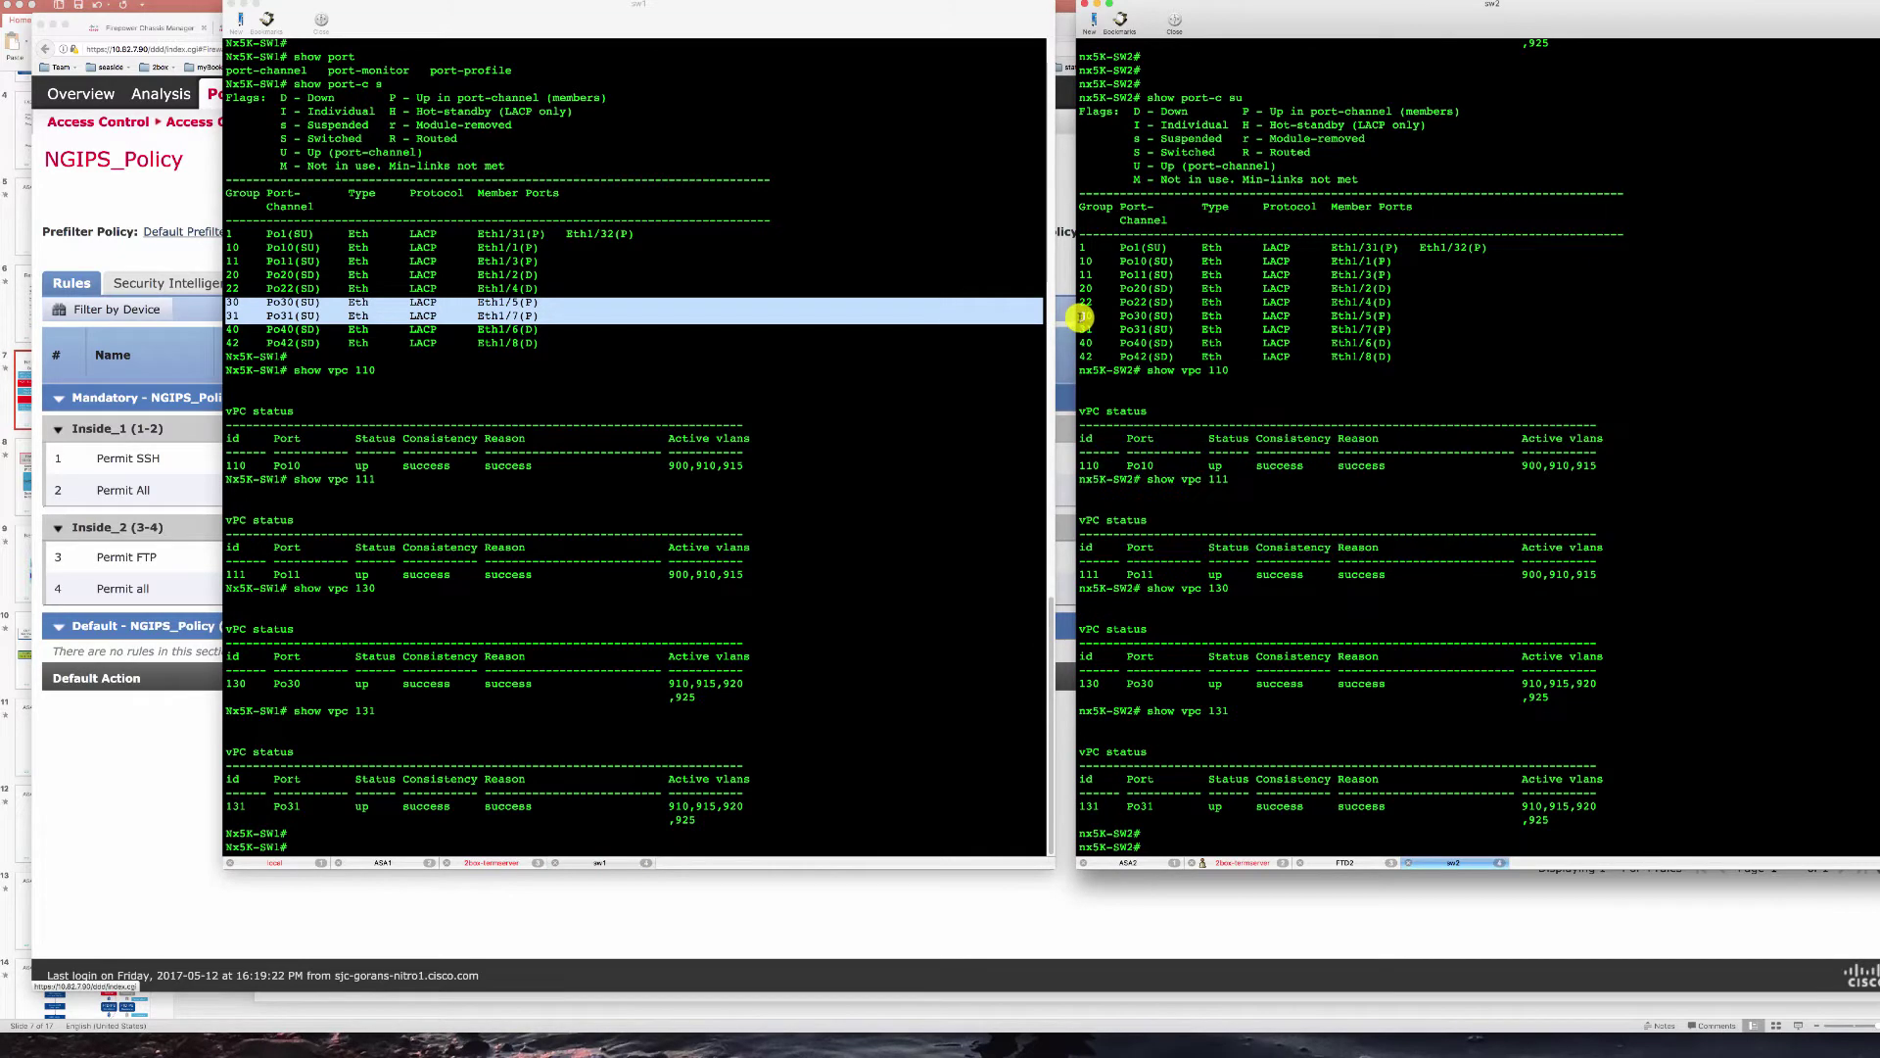
pyautogui.moveTo(1080, 316); pyautogui.dragTo(1077, 341)
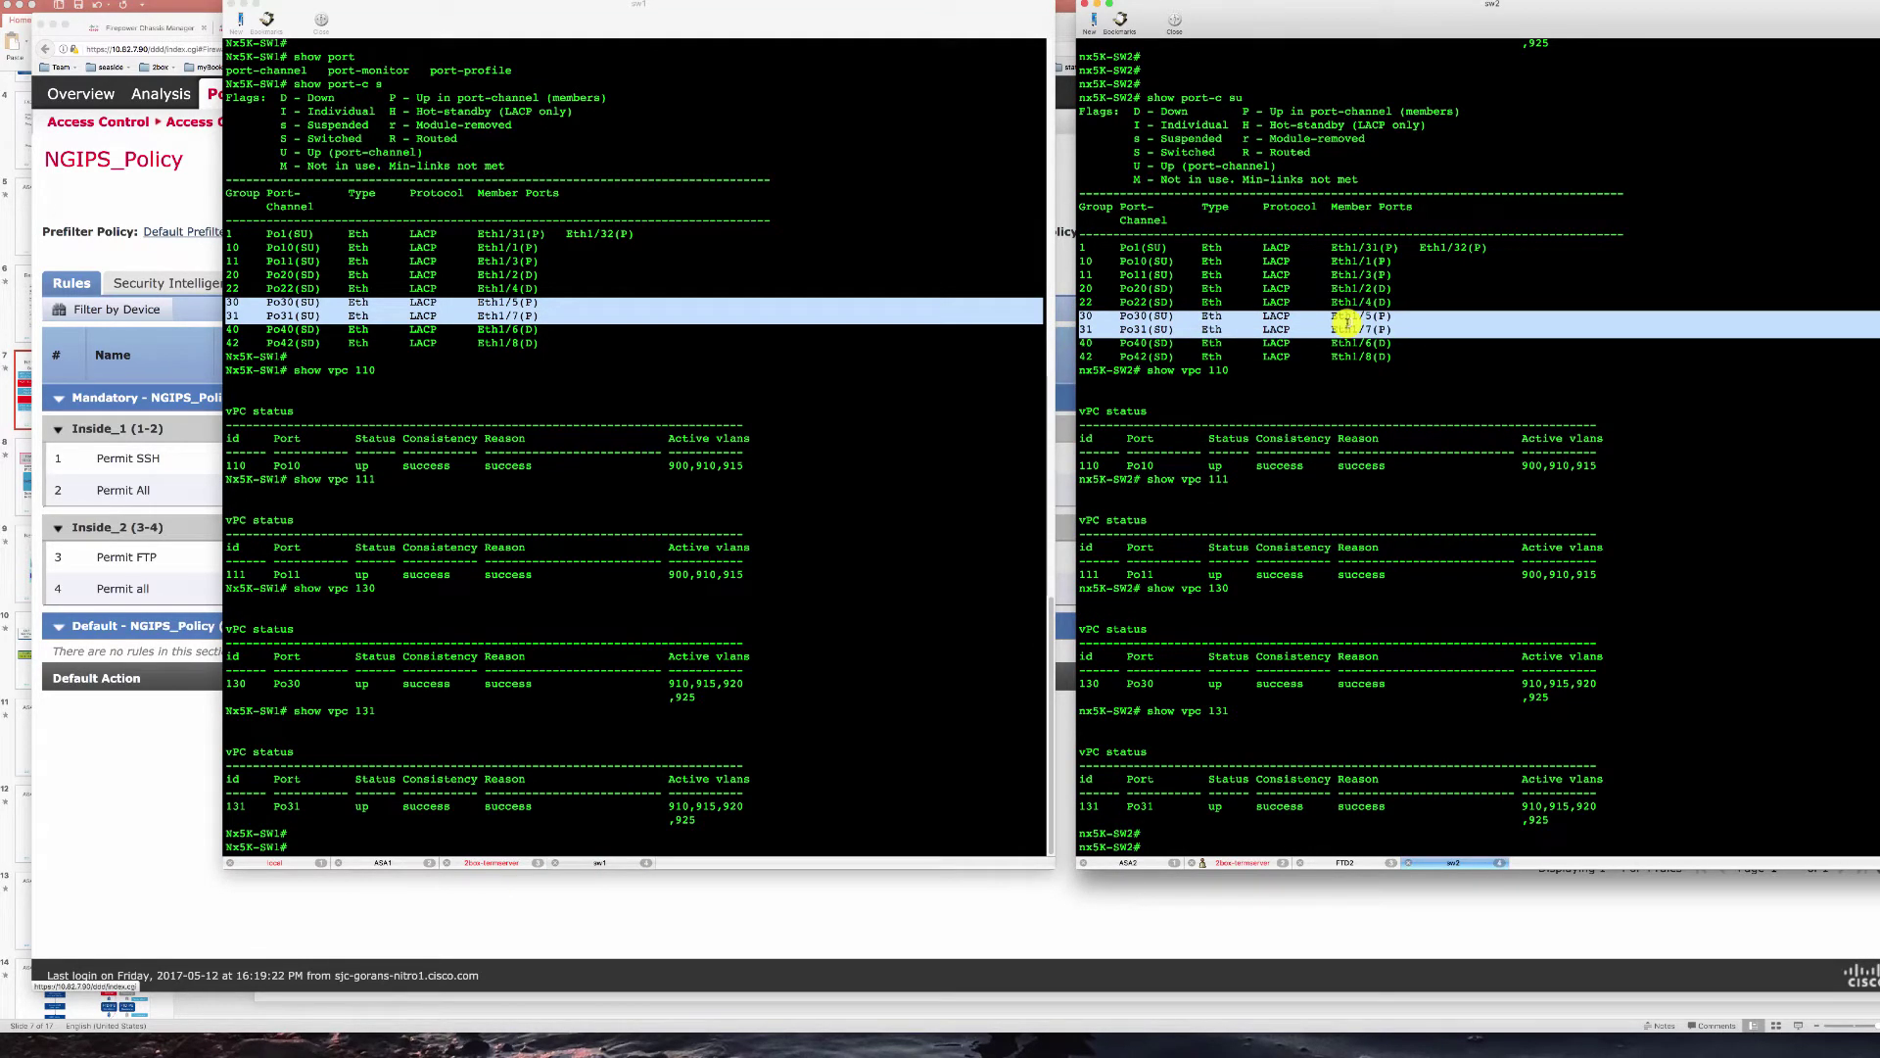
# - Highlight vPC 130 and 131 up/success status on both switches, ending in sw1
pyautogui.click(486, 530)
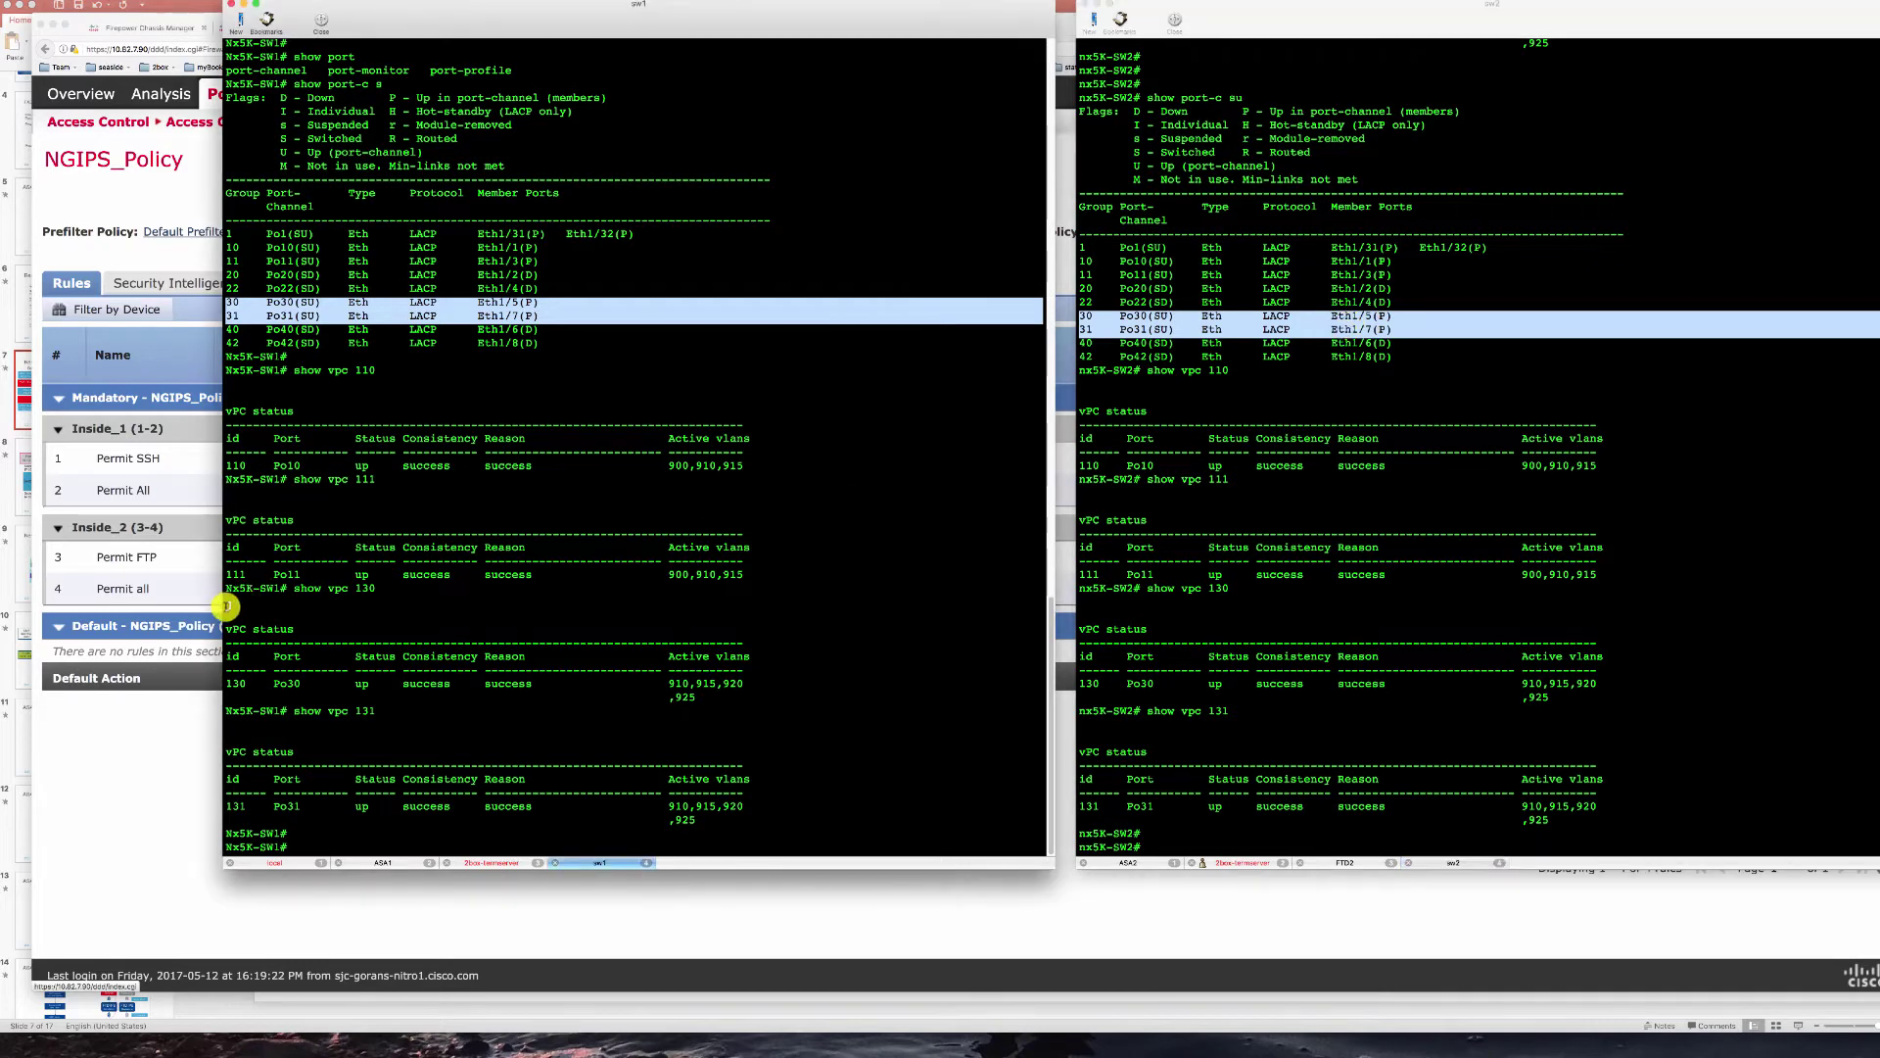
pyautogui.moveTo(227, 590); pyautogui.dragTo(202, 839)
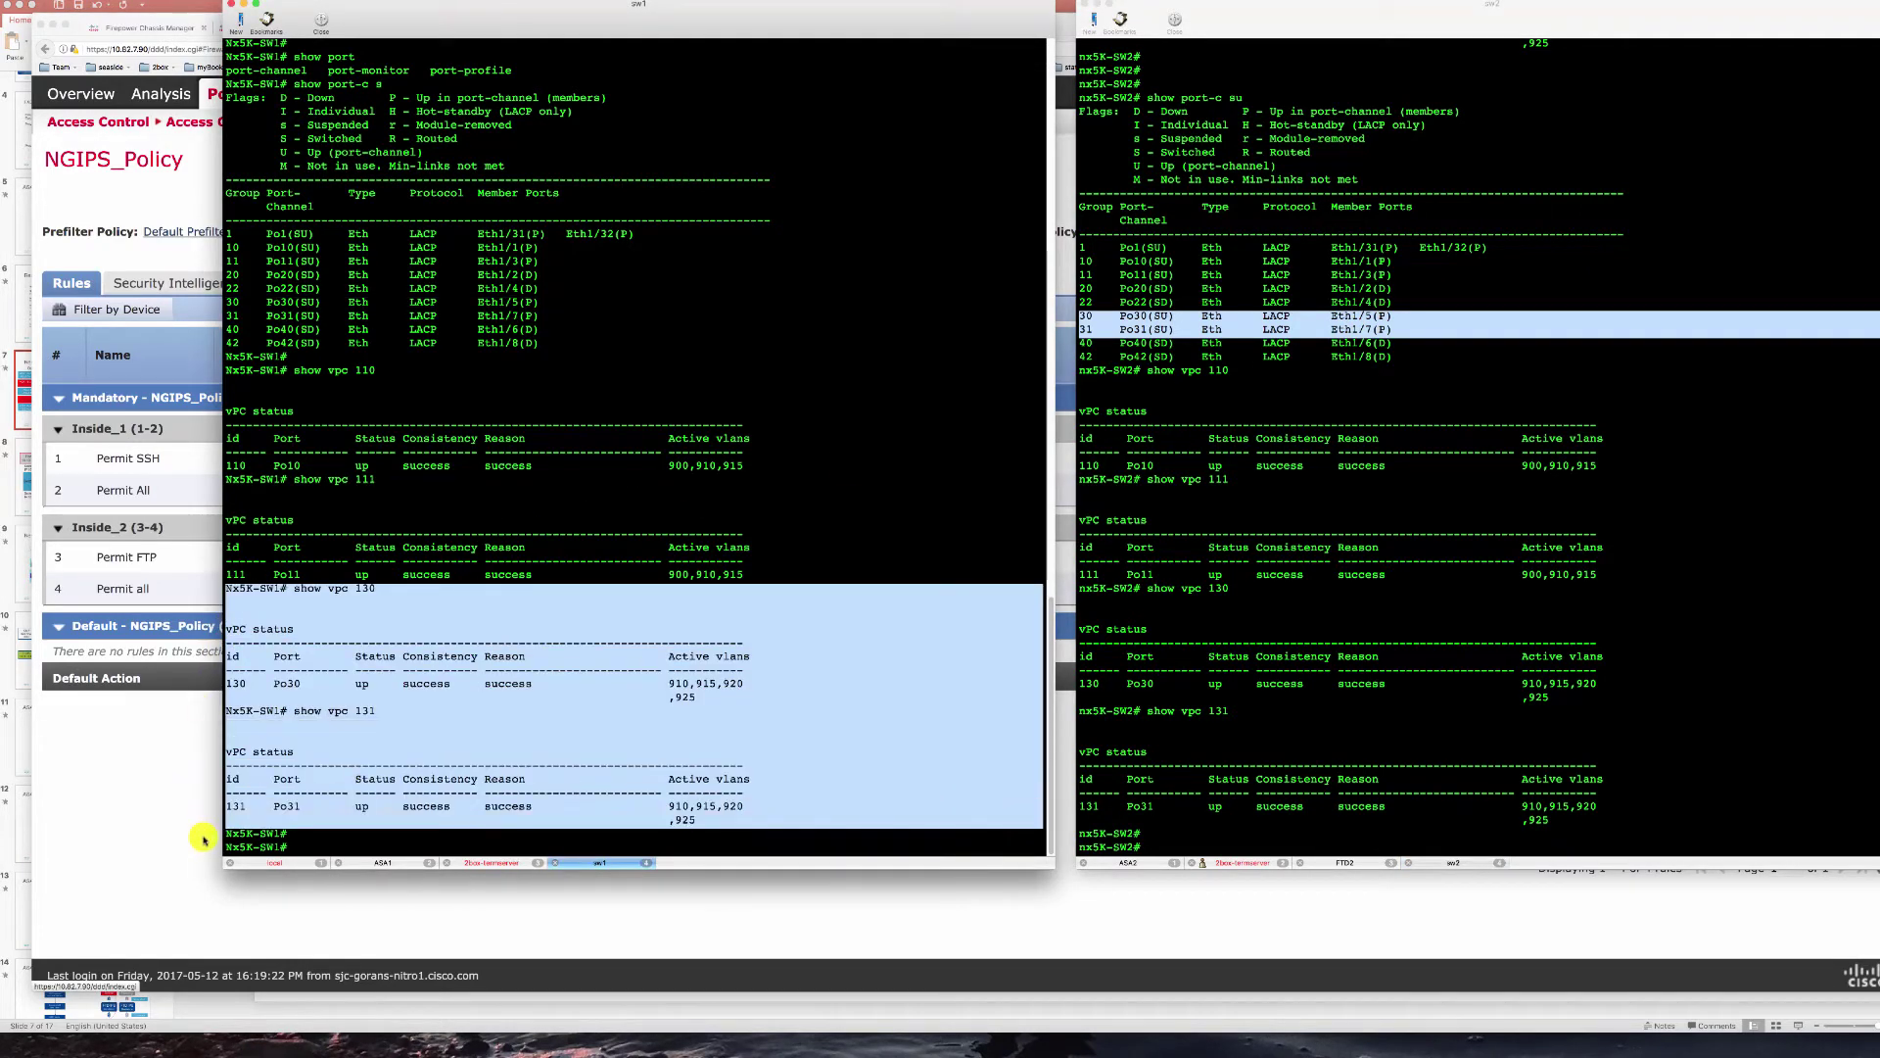
pyautogui.click(1093, 592)
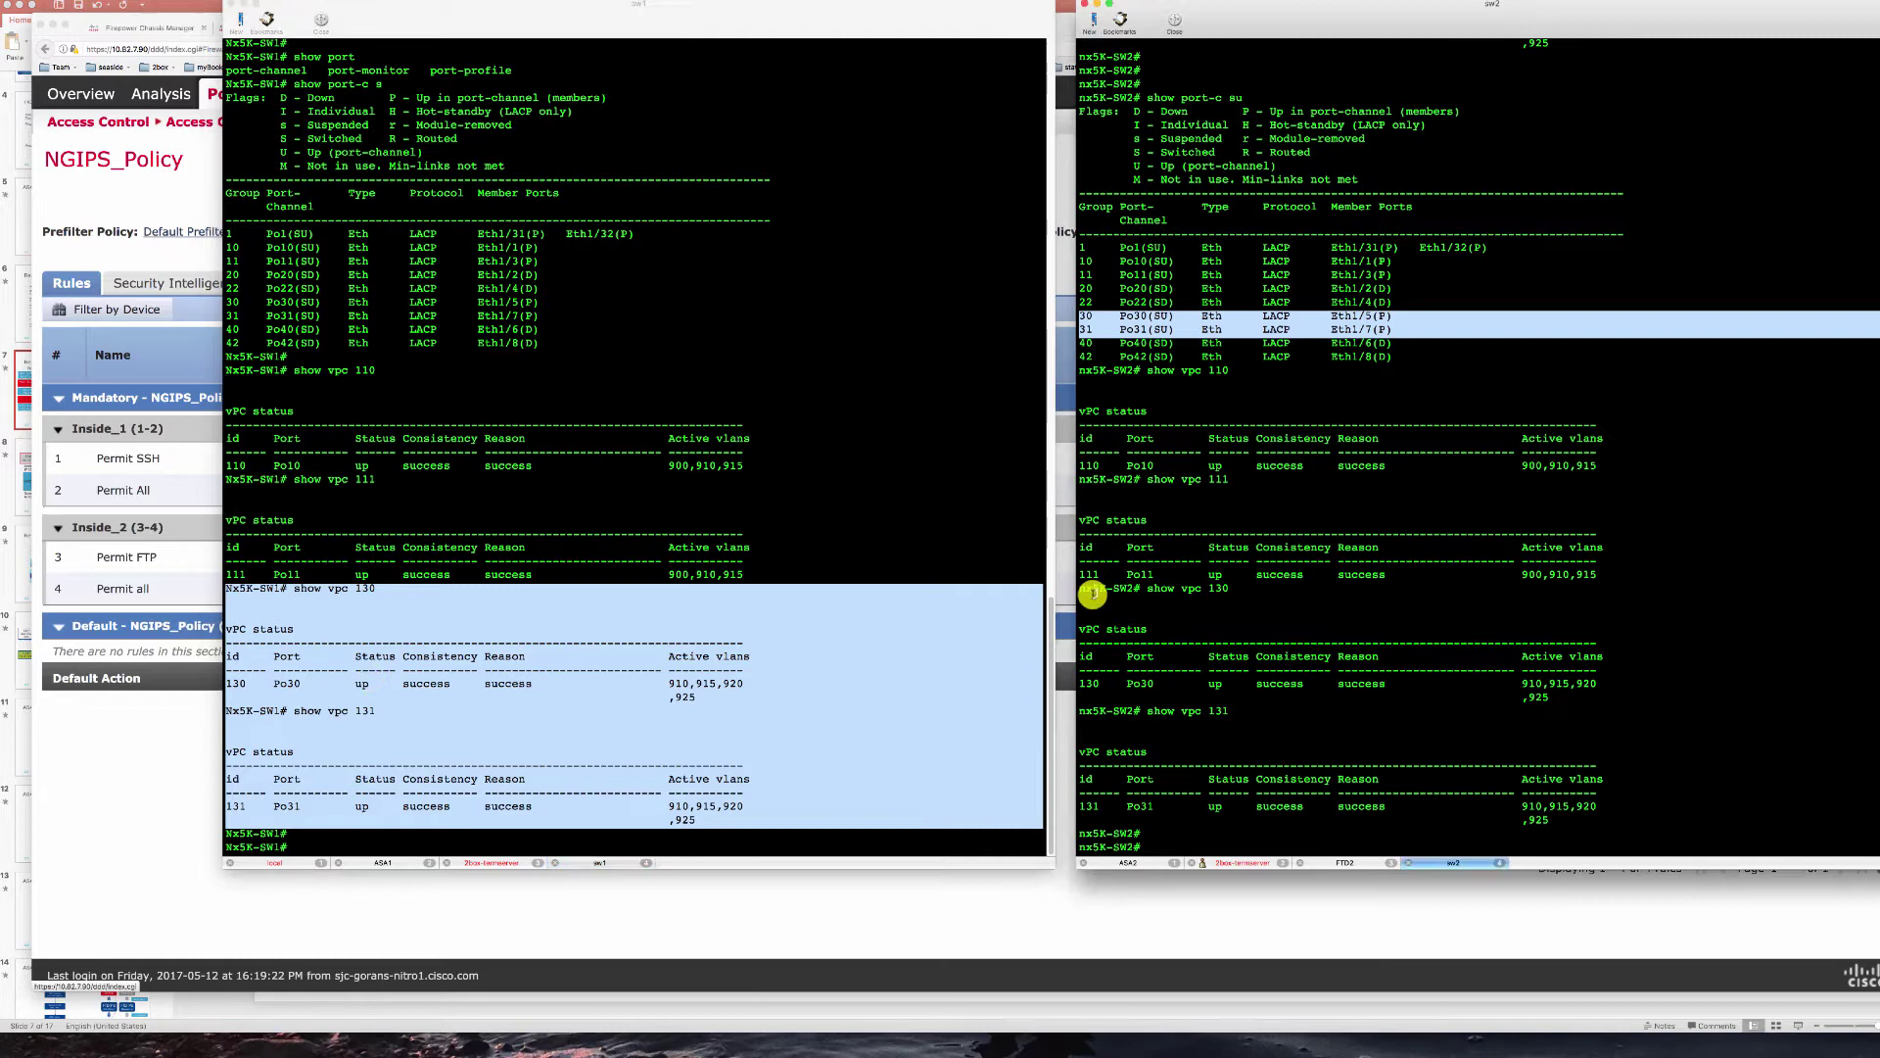
pyautogui.moveTo(1081, 588); pyautogui.dragTo(1095, 829)
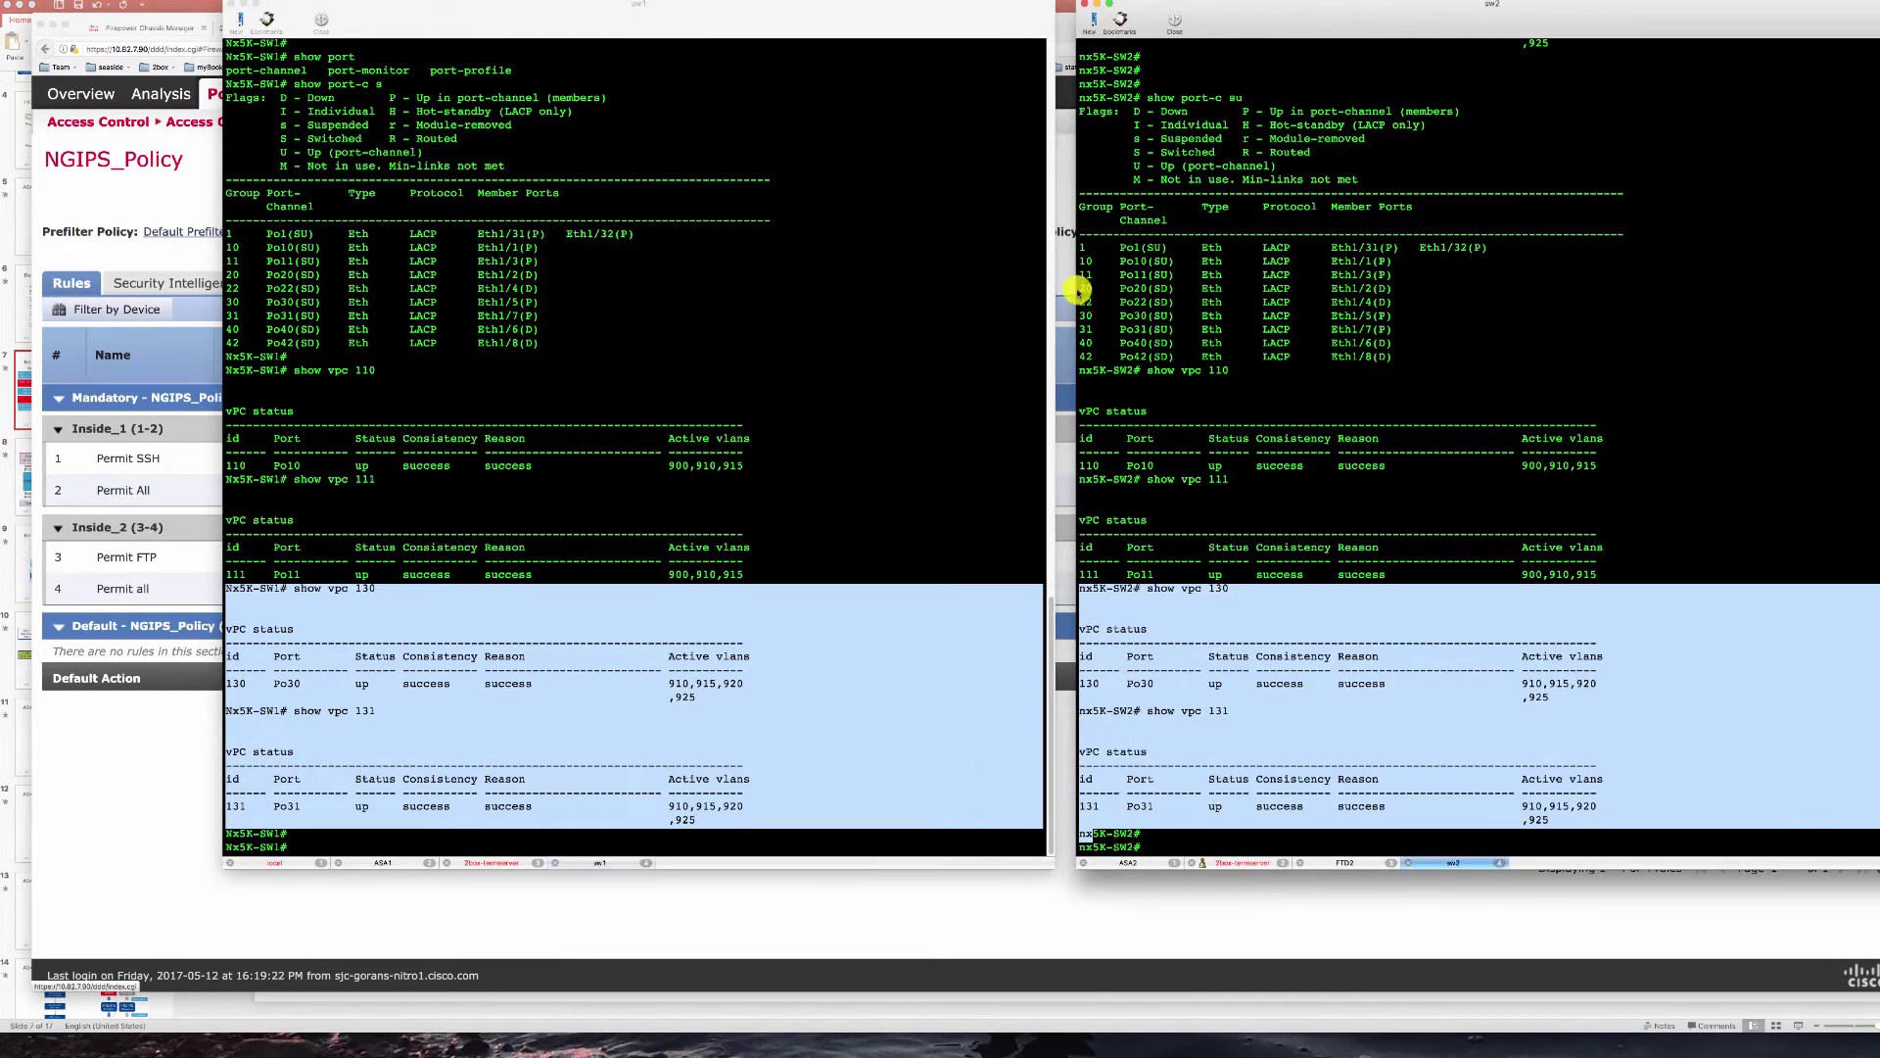
pyautogui.click(956, 313)
# - Present the ASA Failover & FTD Inline IPS diagram on slide 8, then advance to slide 10
pyautogui.click(12, 425)
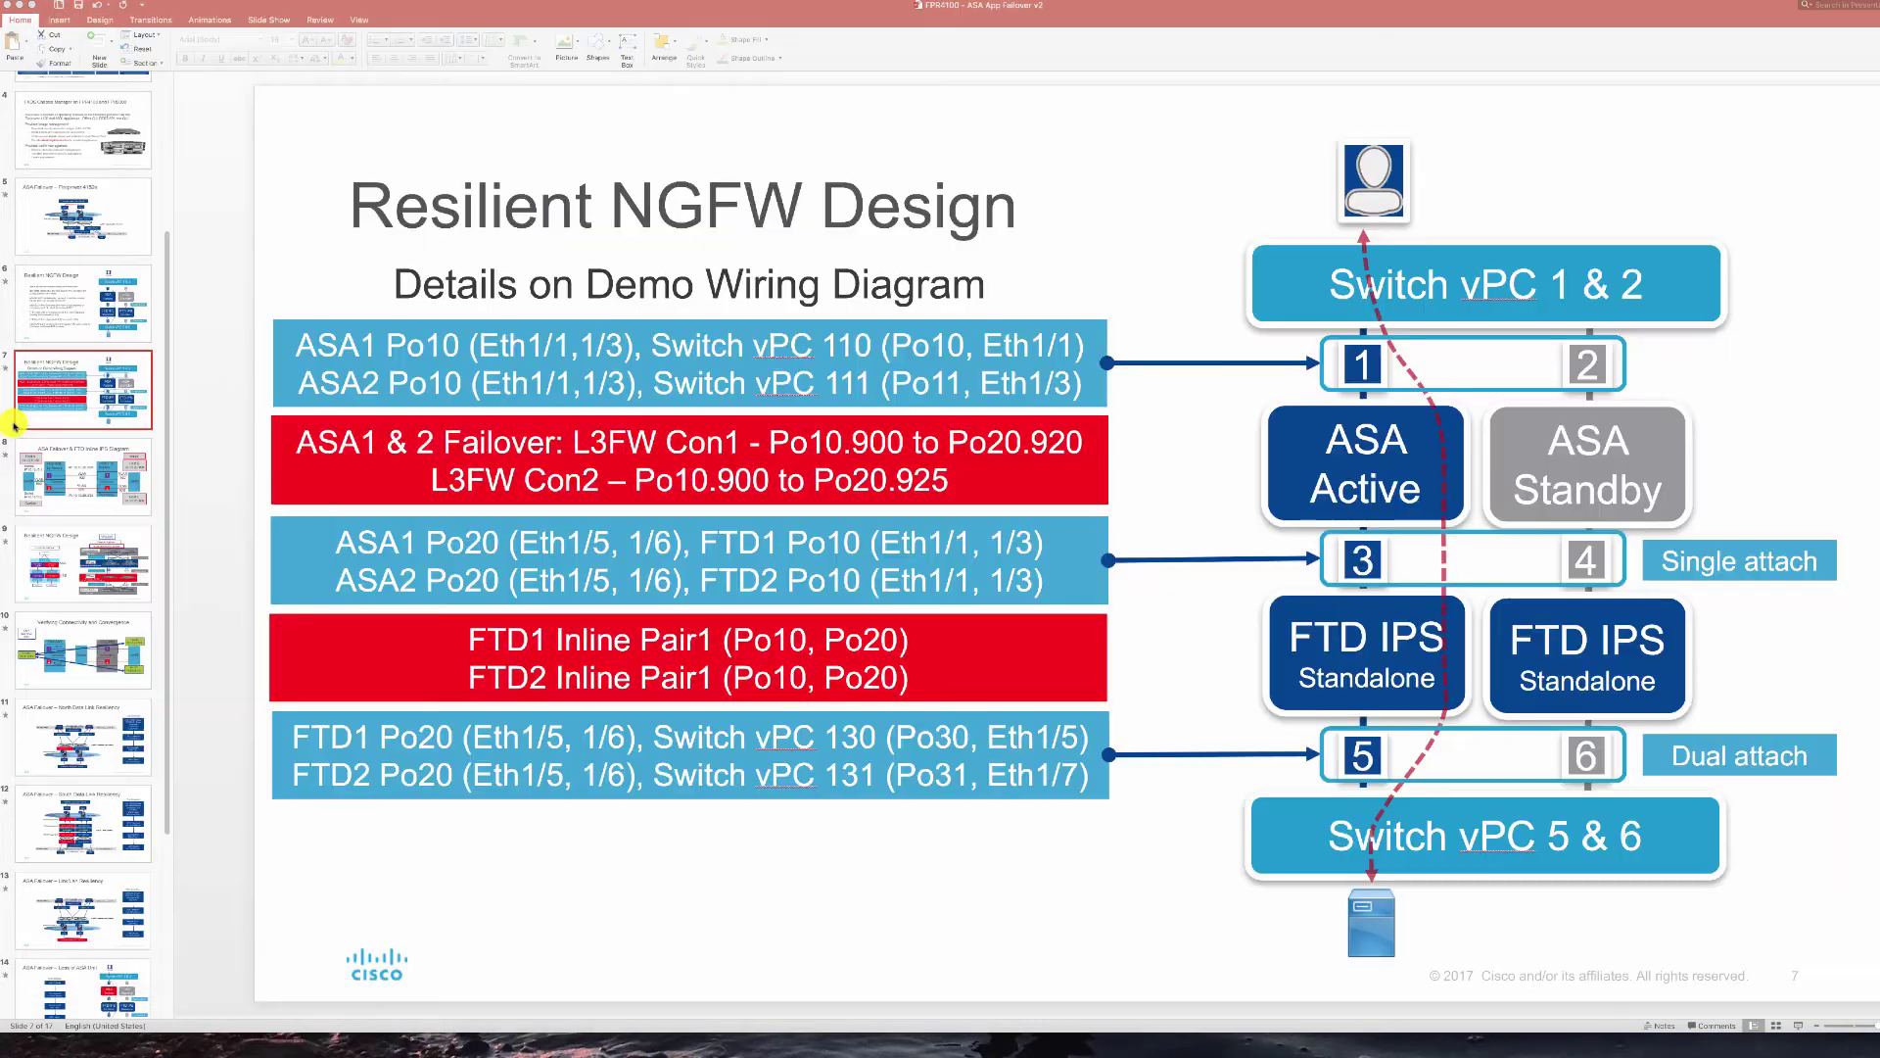
pyautogui.click(56, 467)
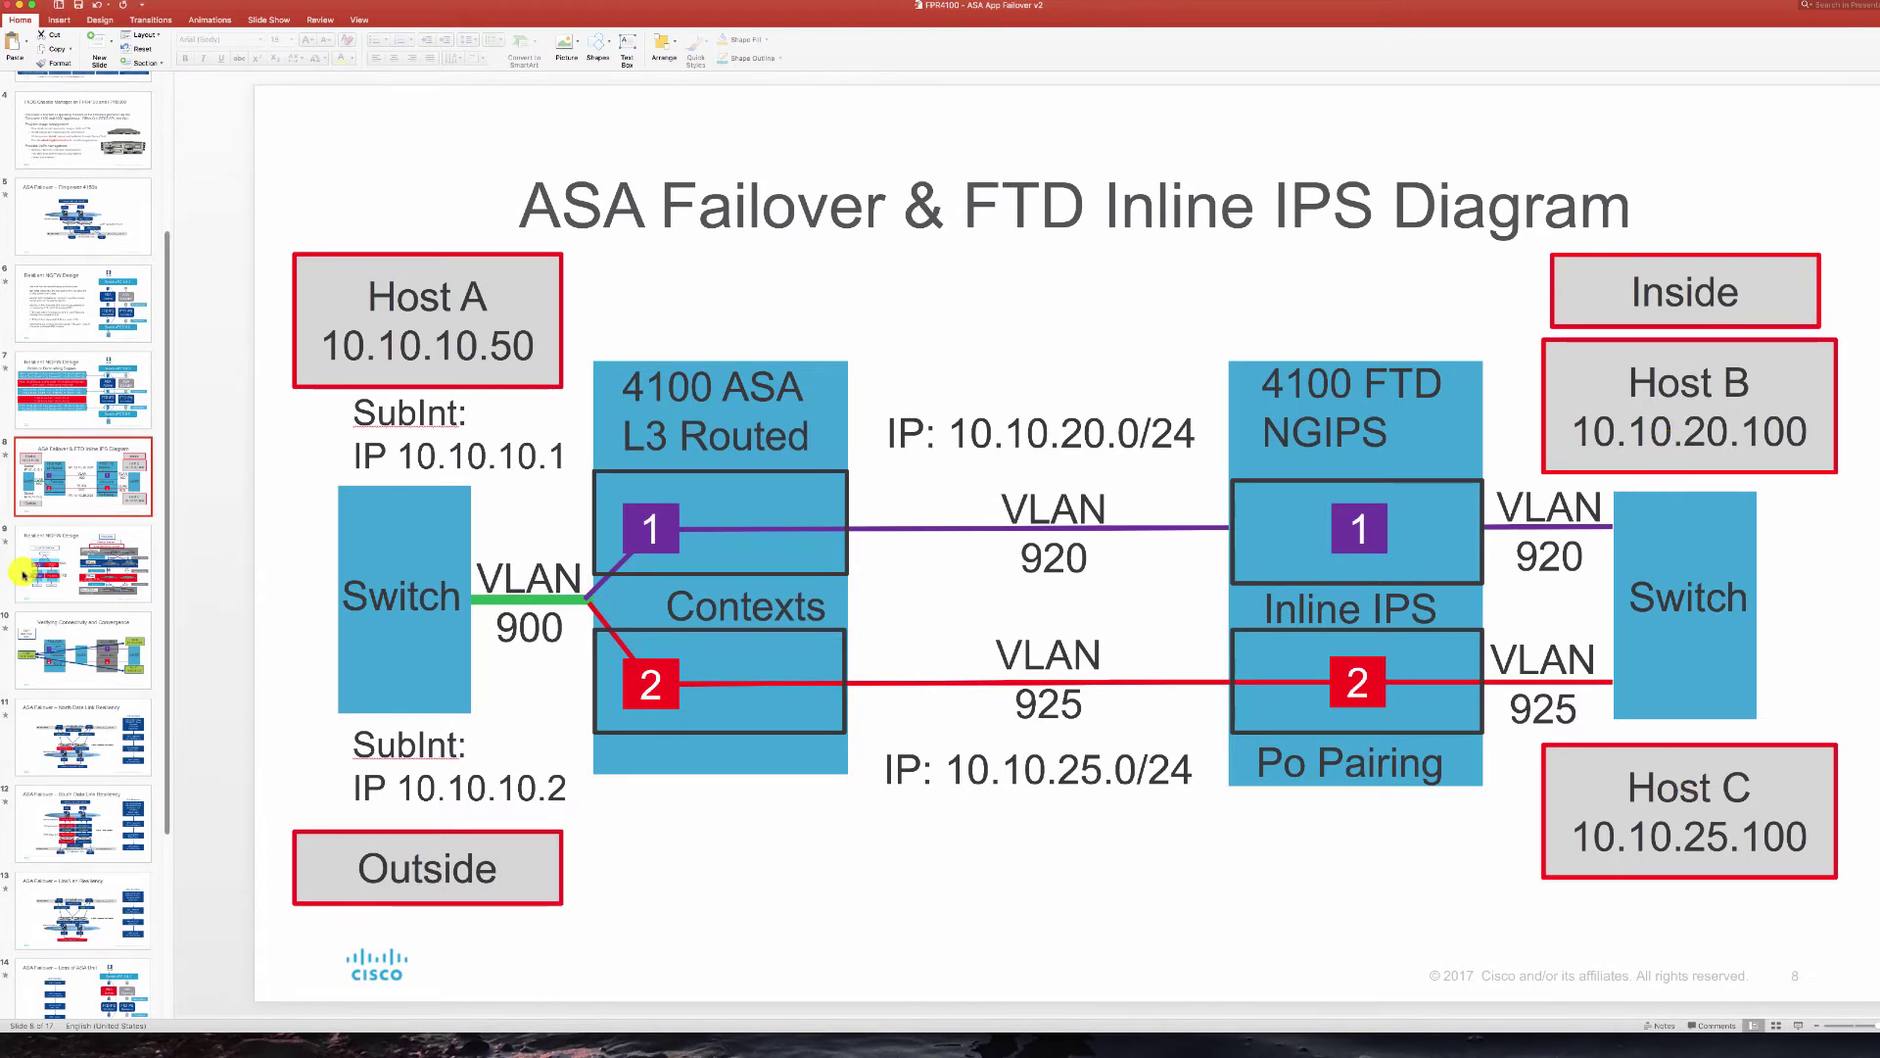
pyautogui.click(70, 656)
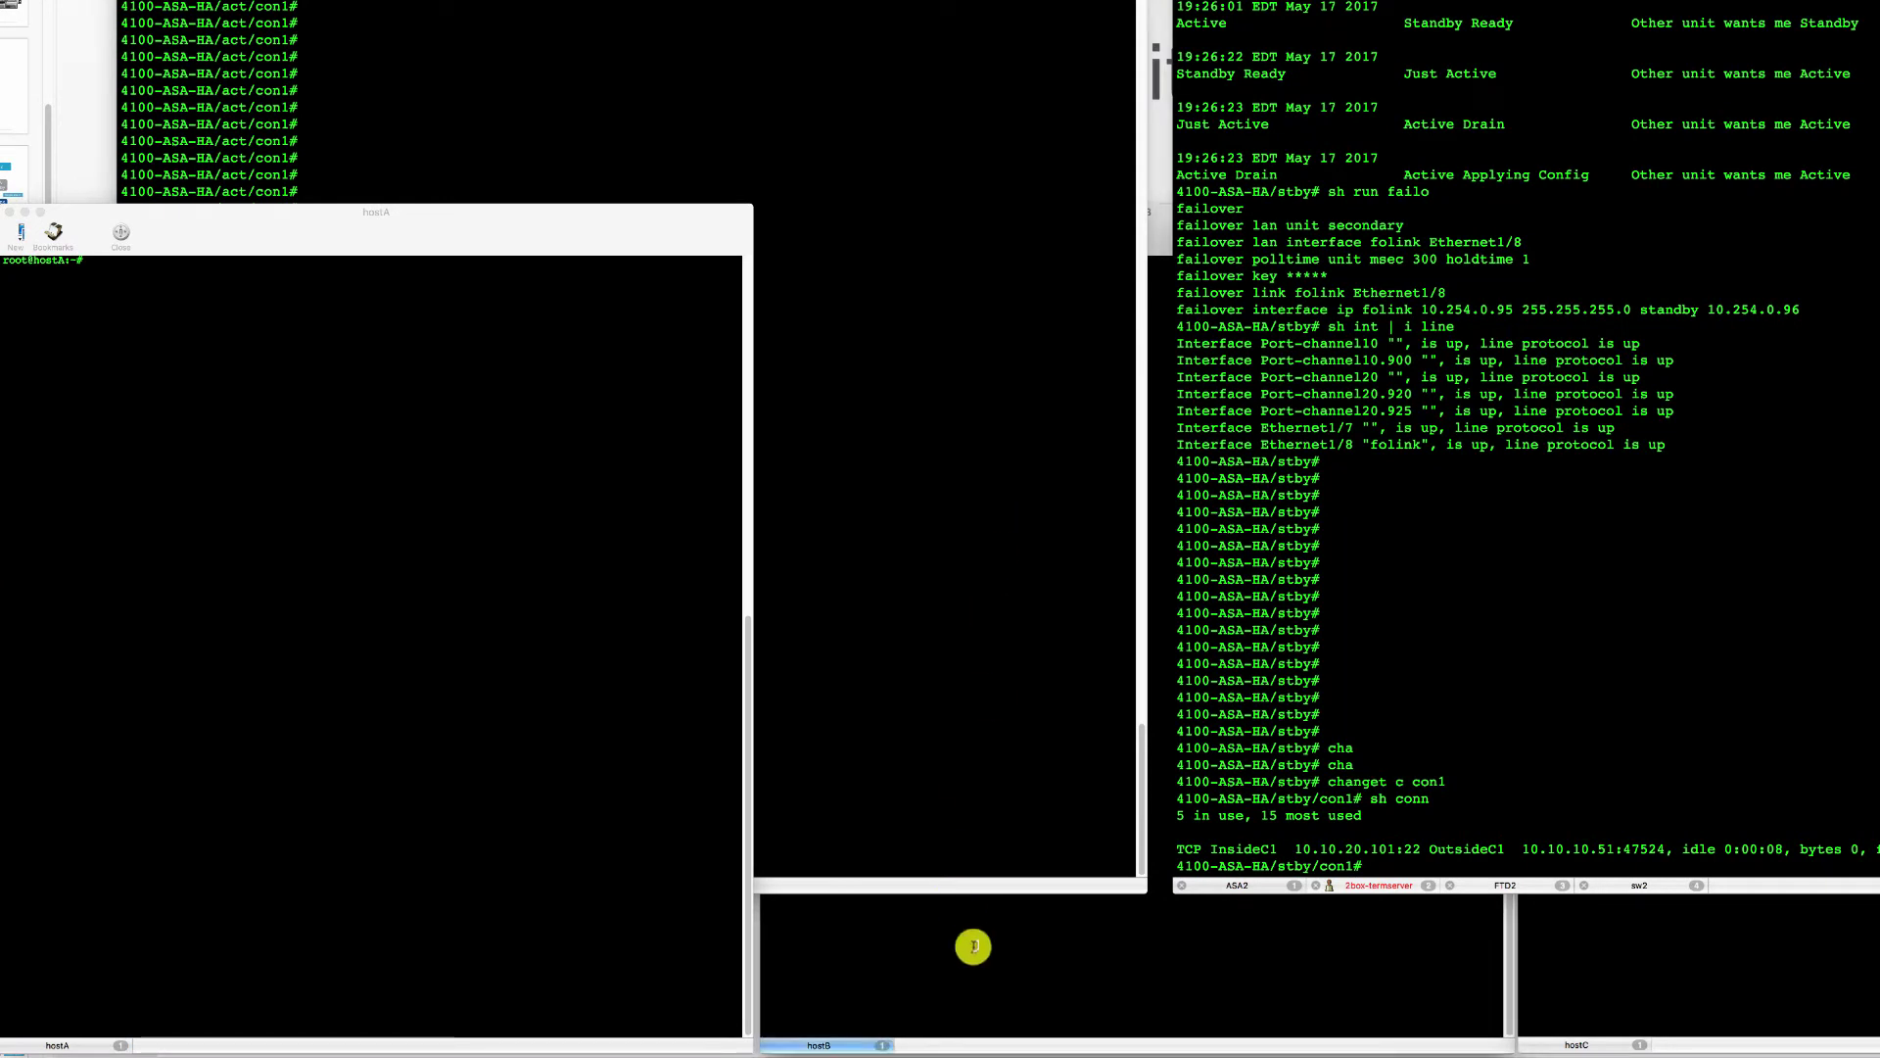
# - Cycle through the hostA, hostB and hostC terminals, leaving hostA focused
pyautogui.click(979, 984)
pyautogui.click(1625, 990)
pyautogui.click(1062, 780)
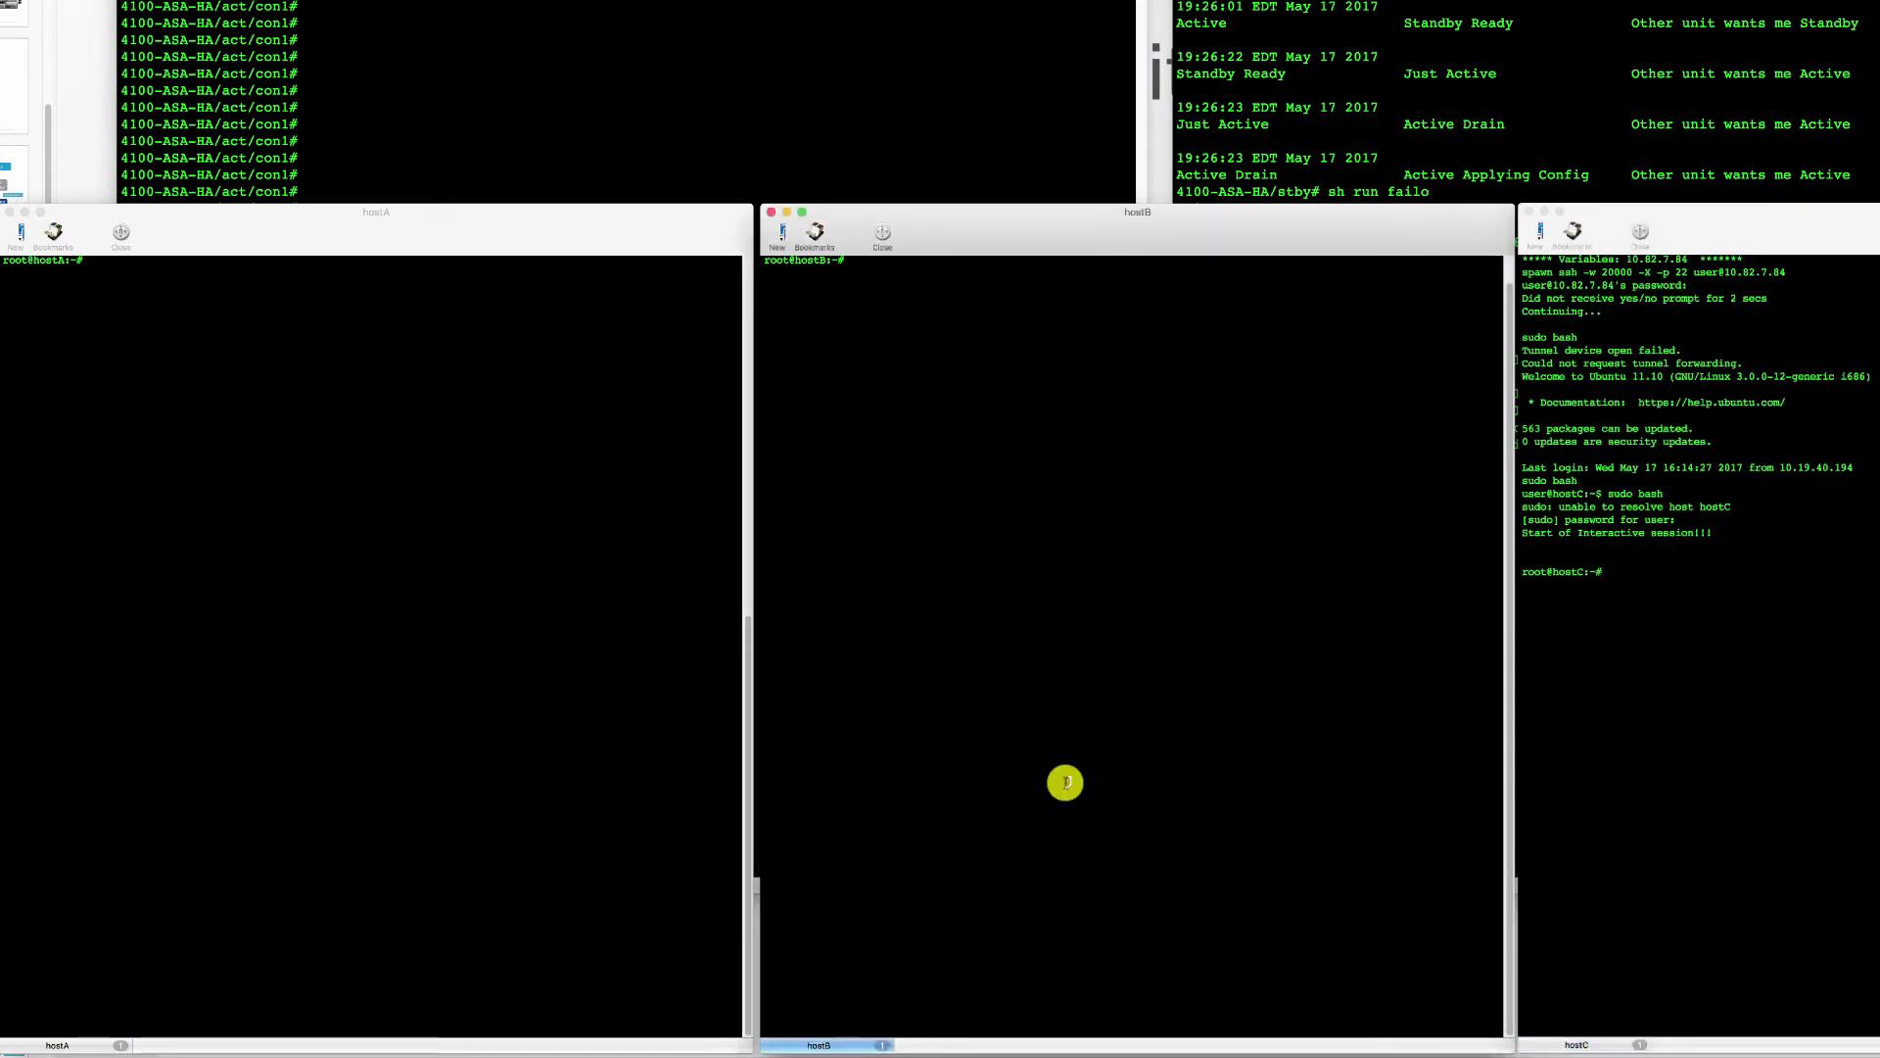
pyautogui.click(661, 685)
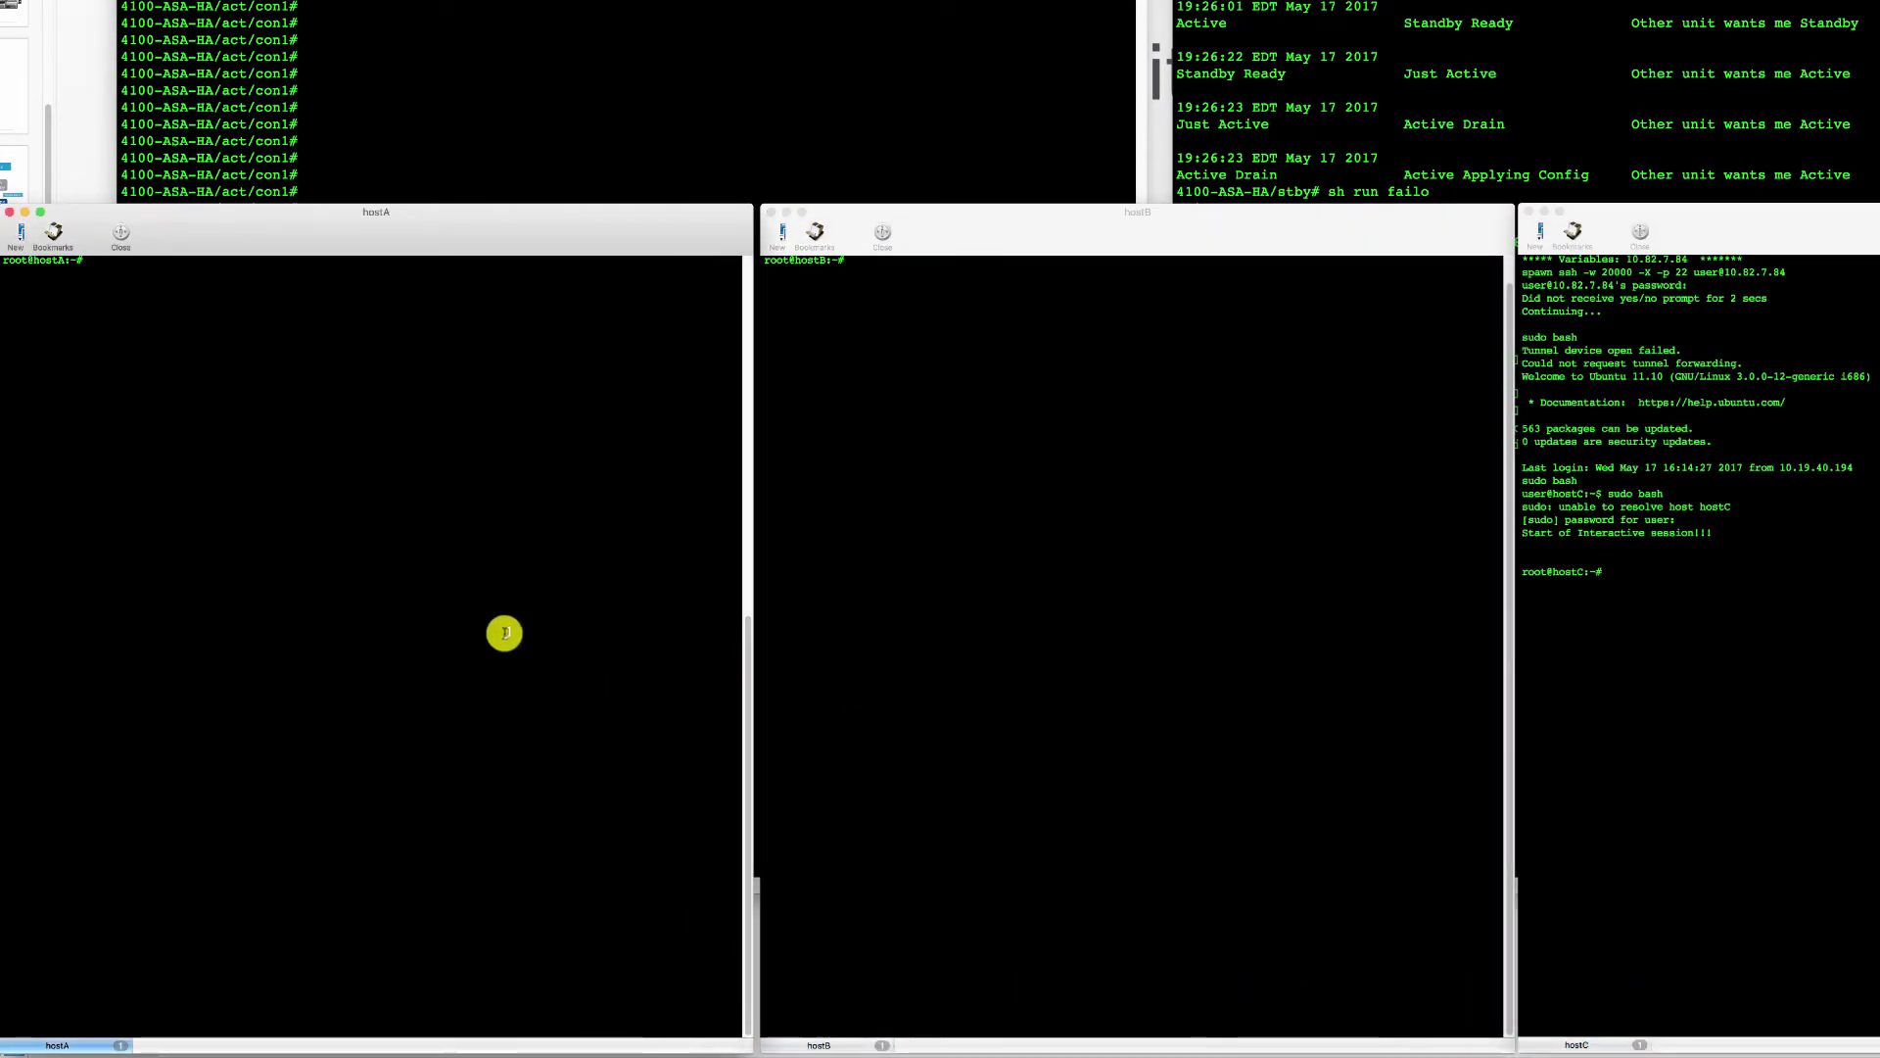
pyautogui.press('Return')
pyautogui.press('Return')
pyautogui.press('Return')
pyautogui.click(940, 631)
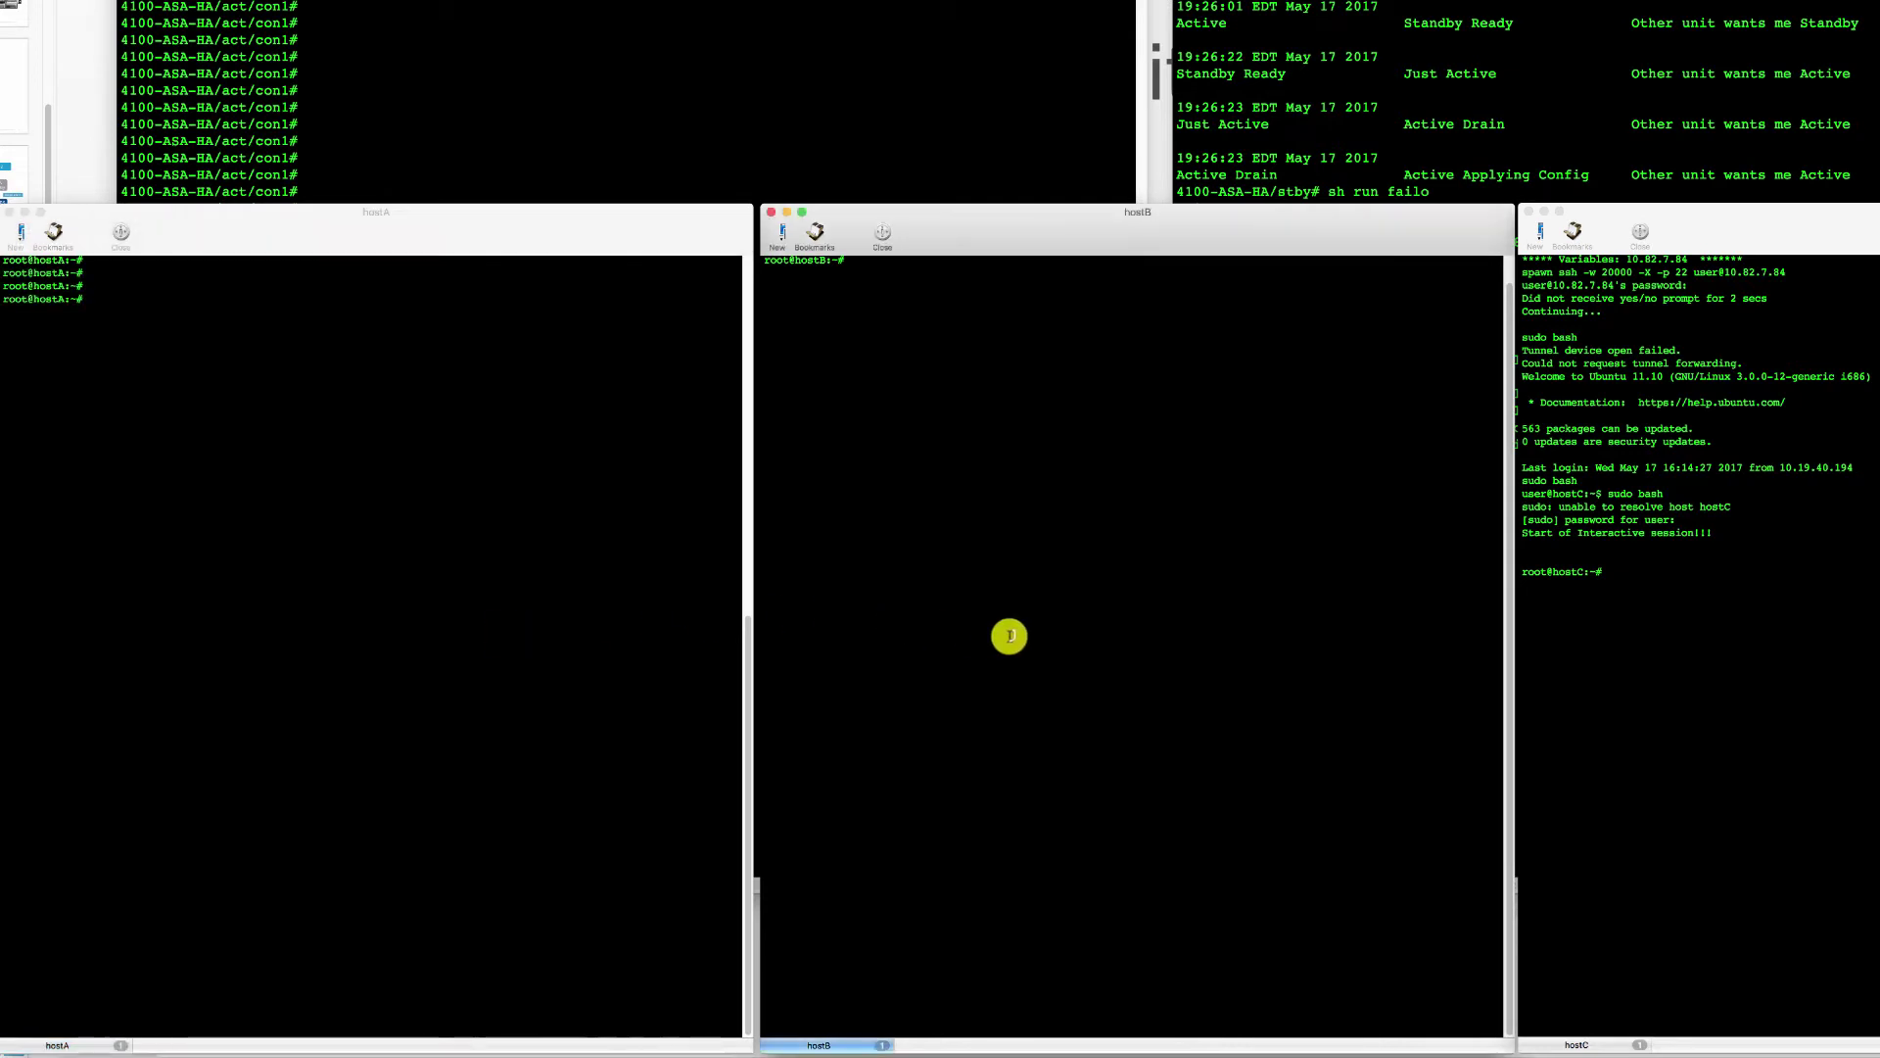
pyautogui.click(1779, 680)
pyautogui.click(50, 562)
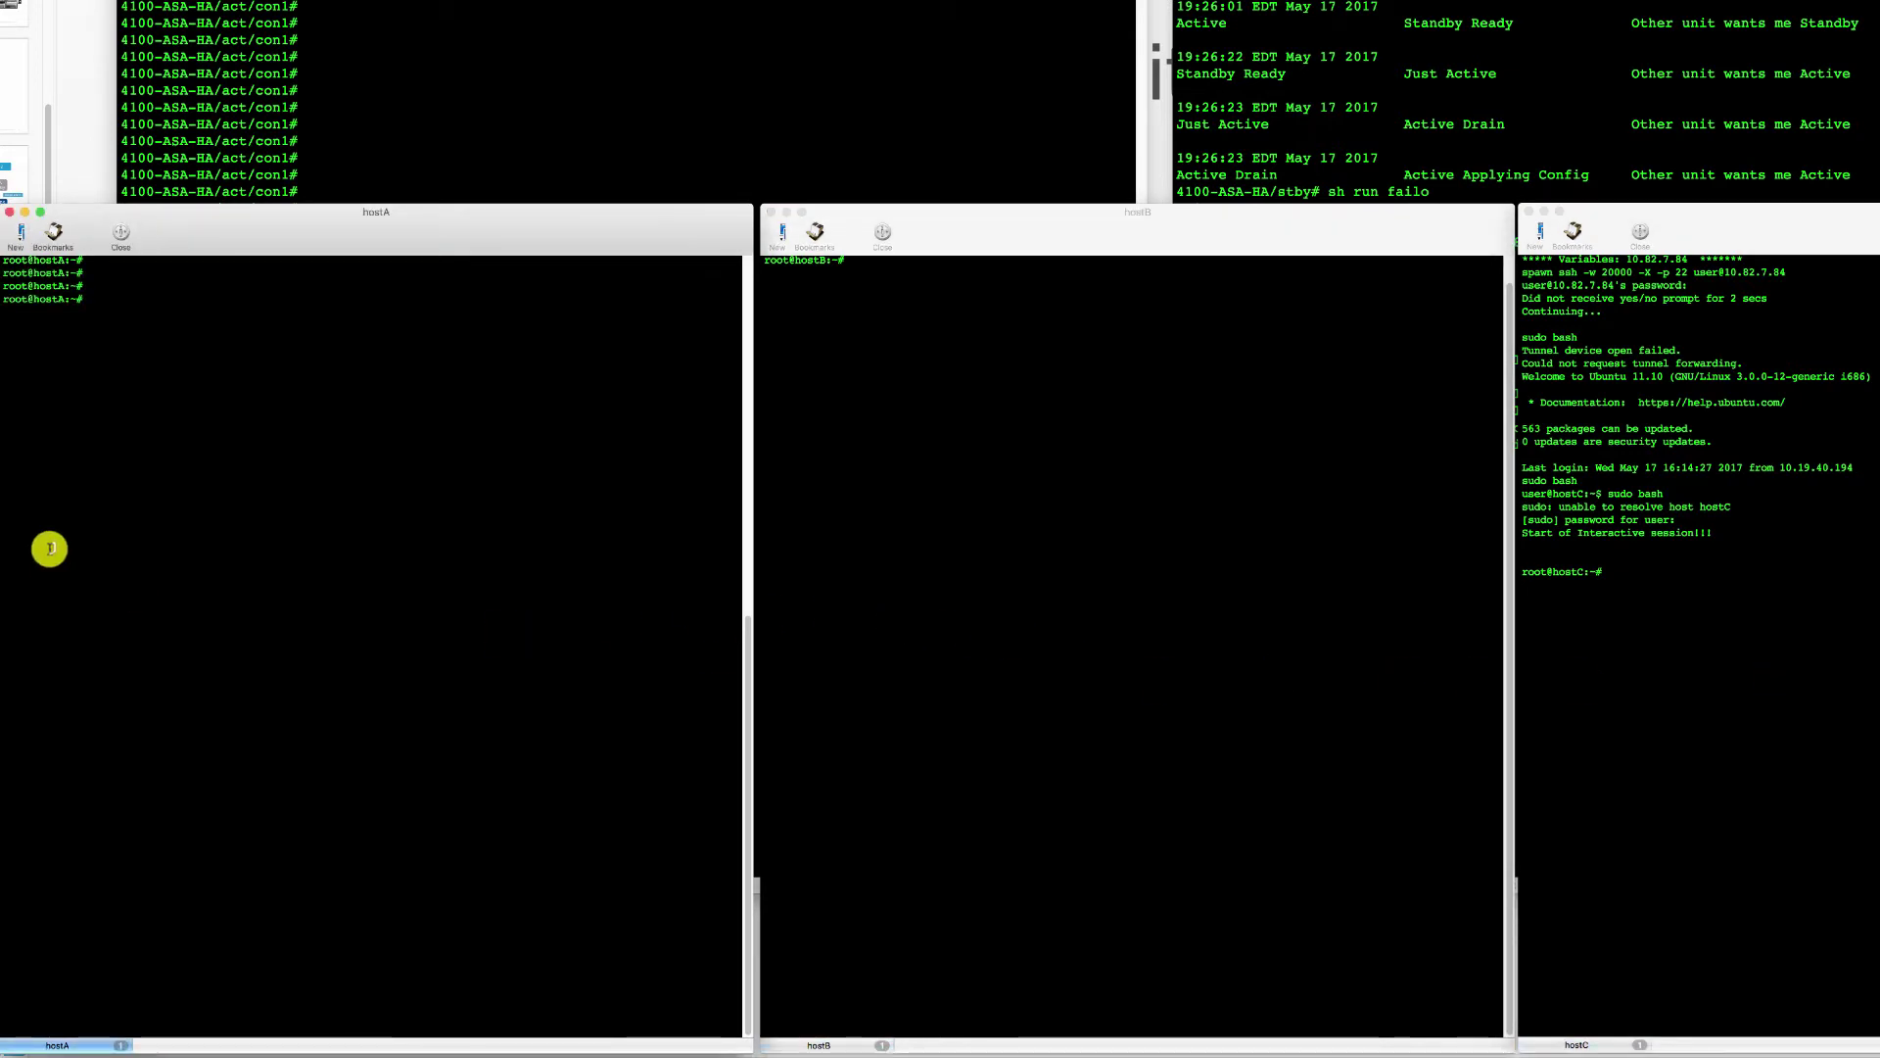
pyautogui.click(1448, 445)
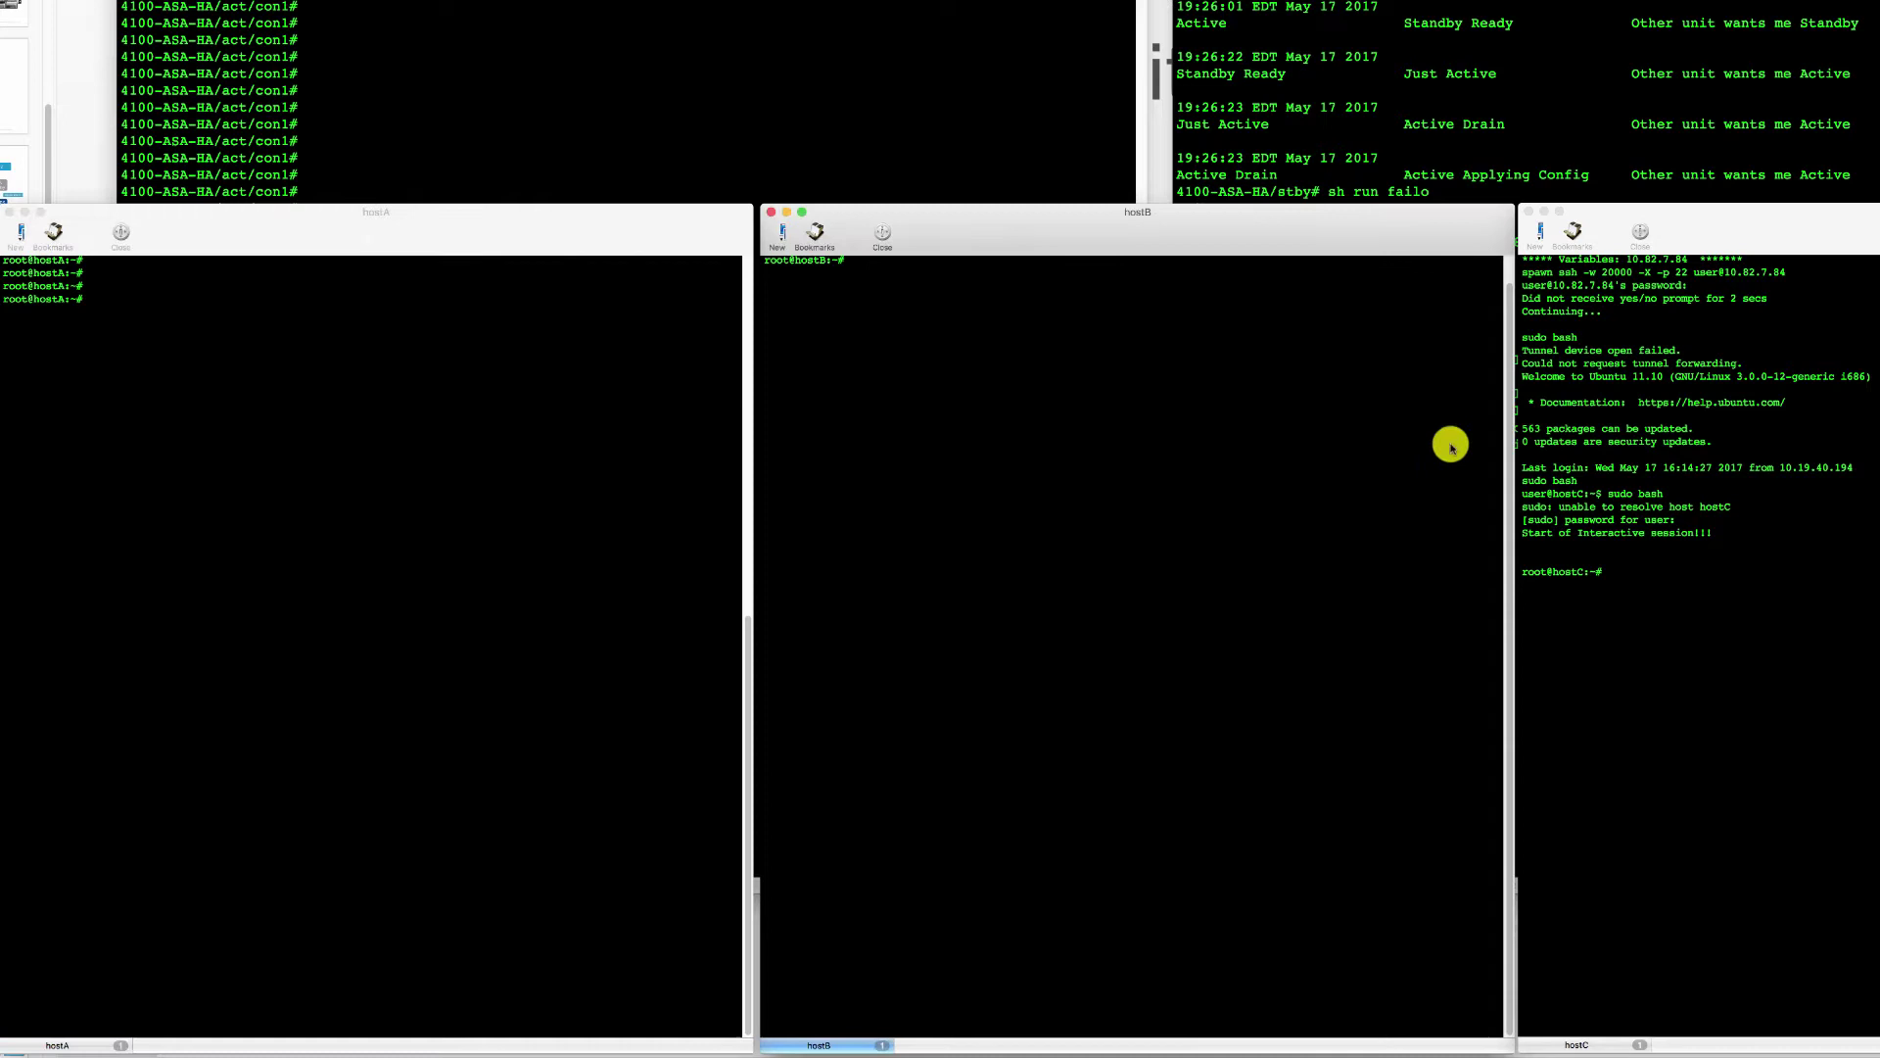
pyautogui.click(1671, 503)
pyautogui.click(496, 581)
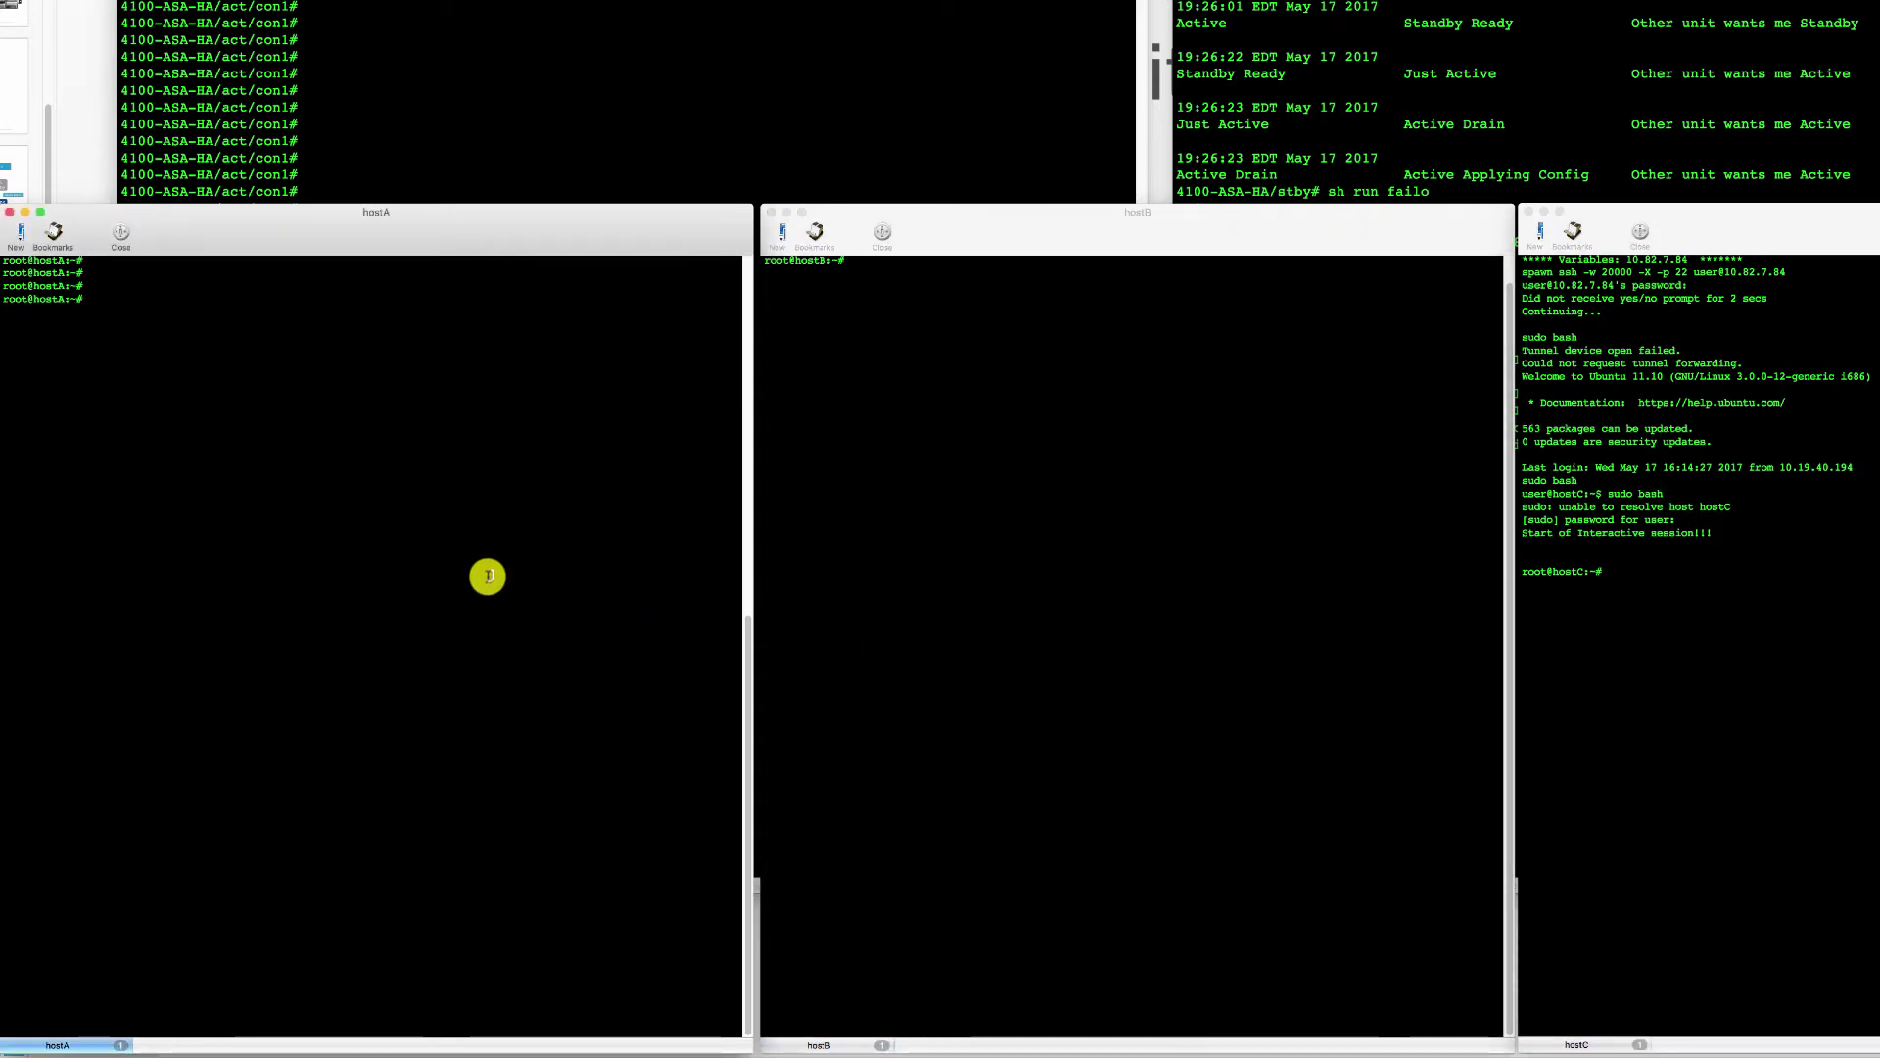
# - Run ifconfig on hostA, hostB and hostC to display their interface details
pyautogui.write('ifconfig')
pyautogui.press('Return')
pyautogui.click(957, 587)
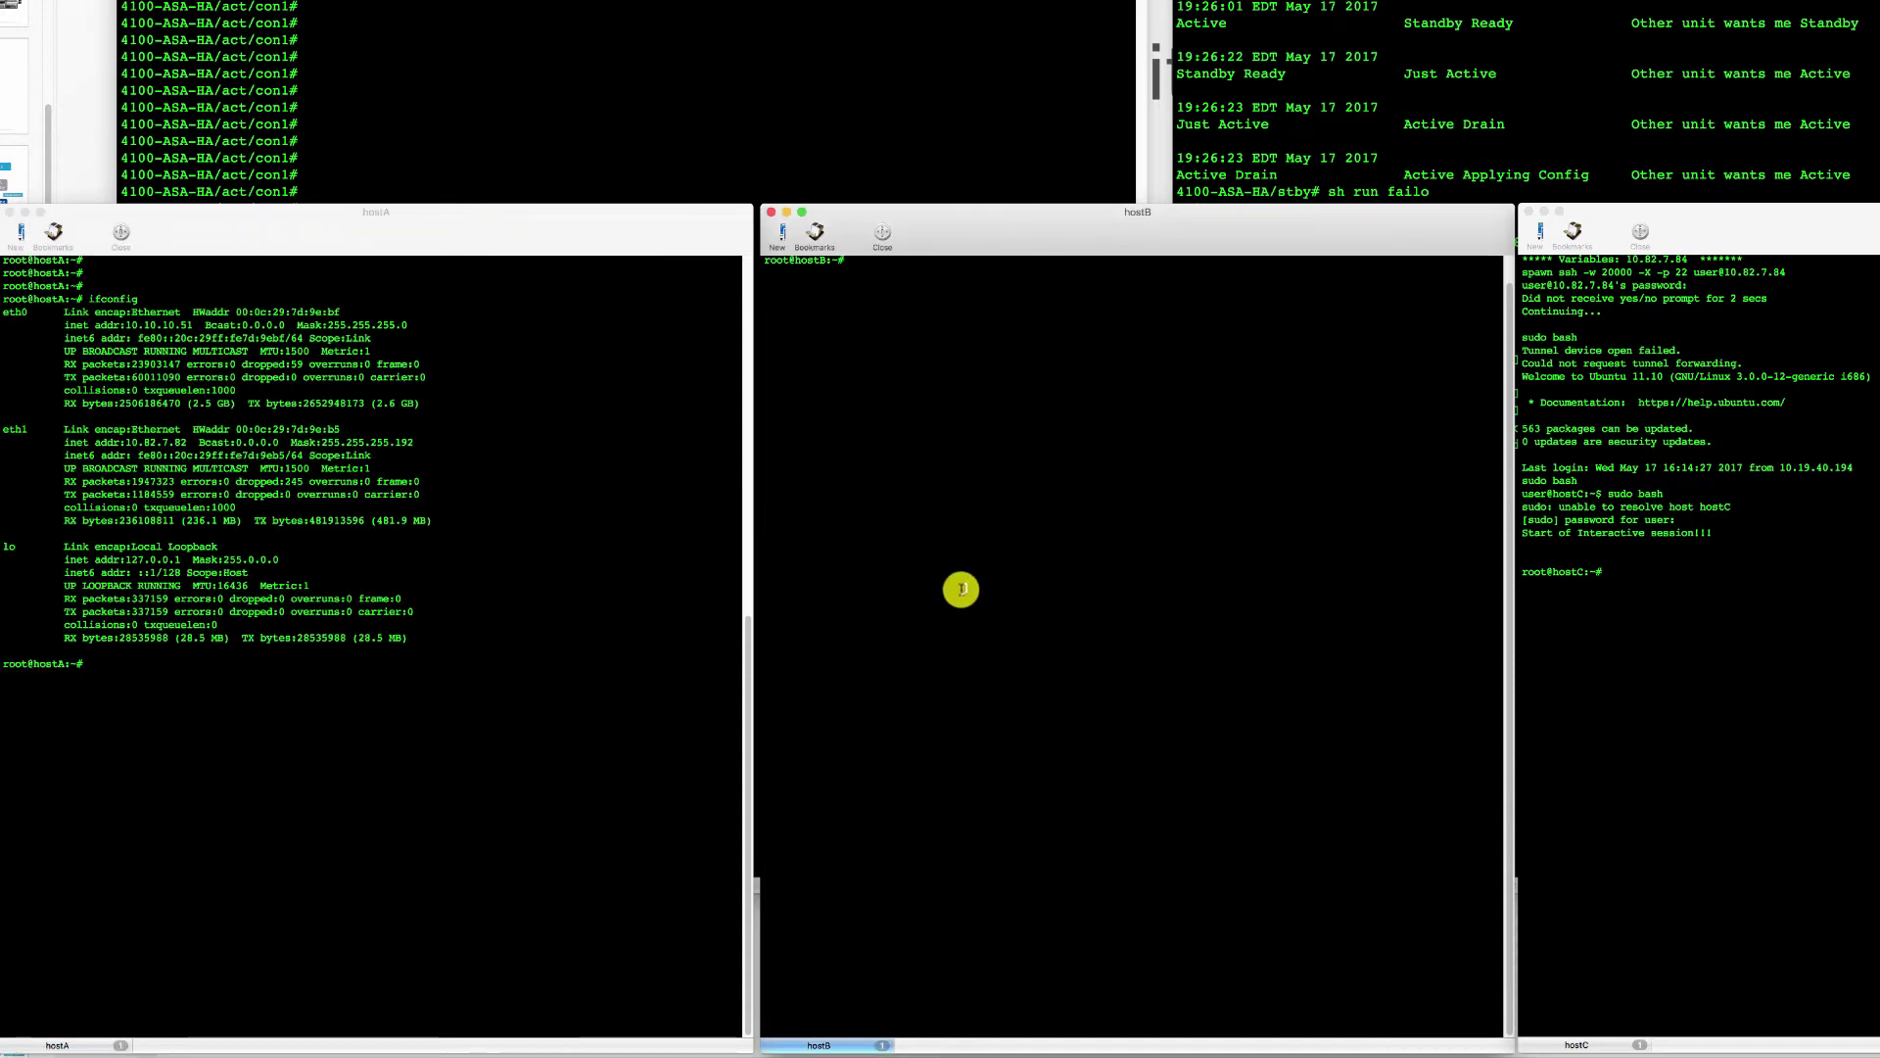
pyautogui.write('ifc')
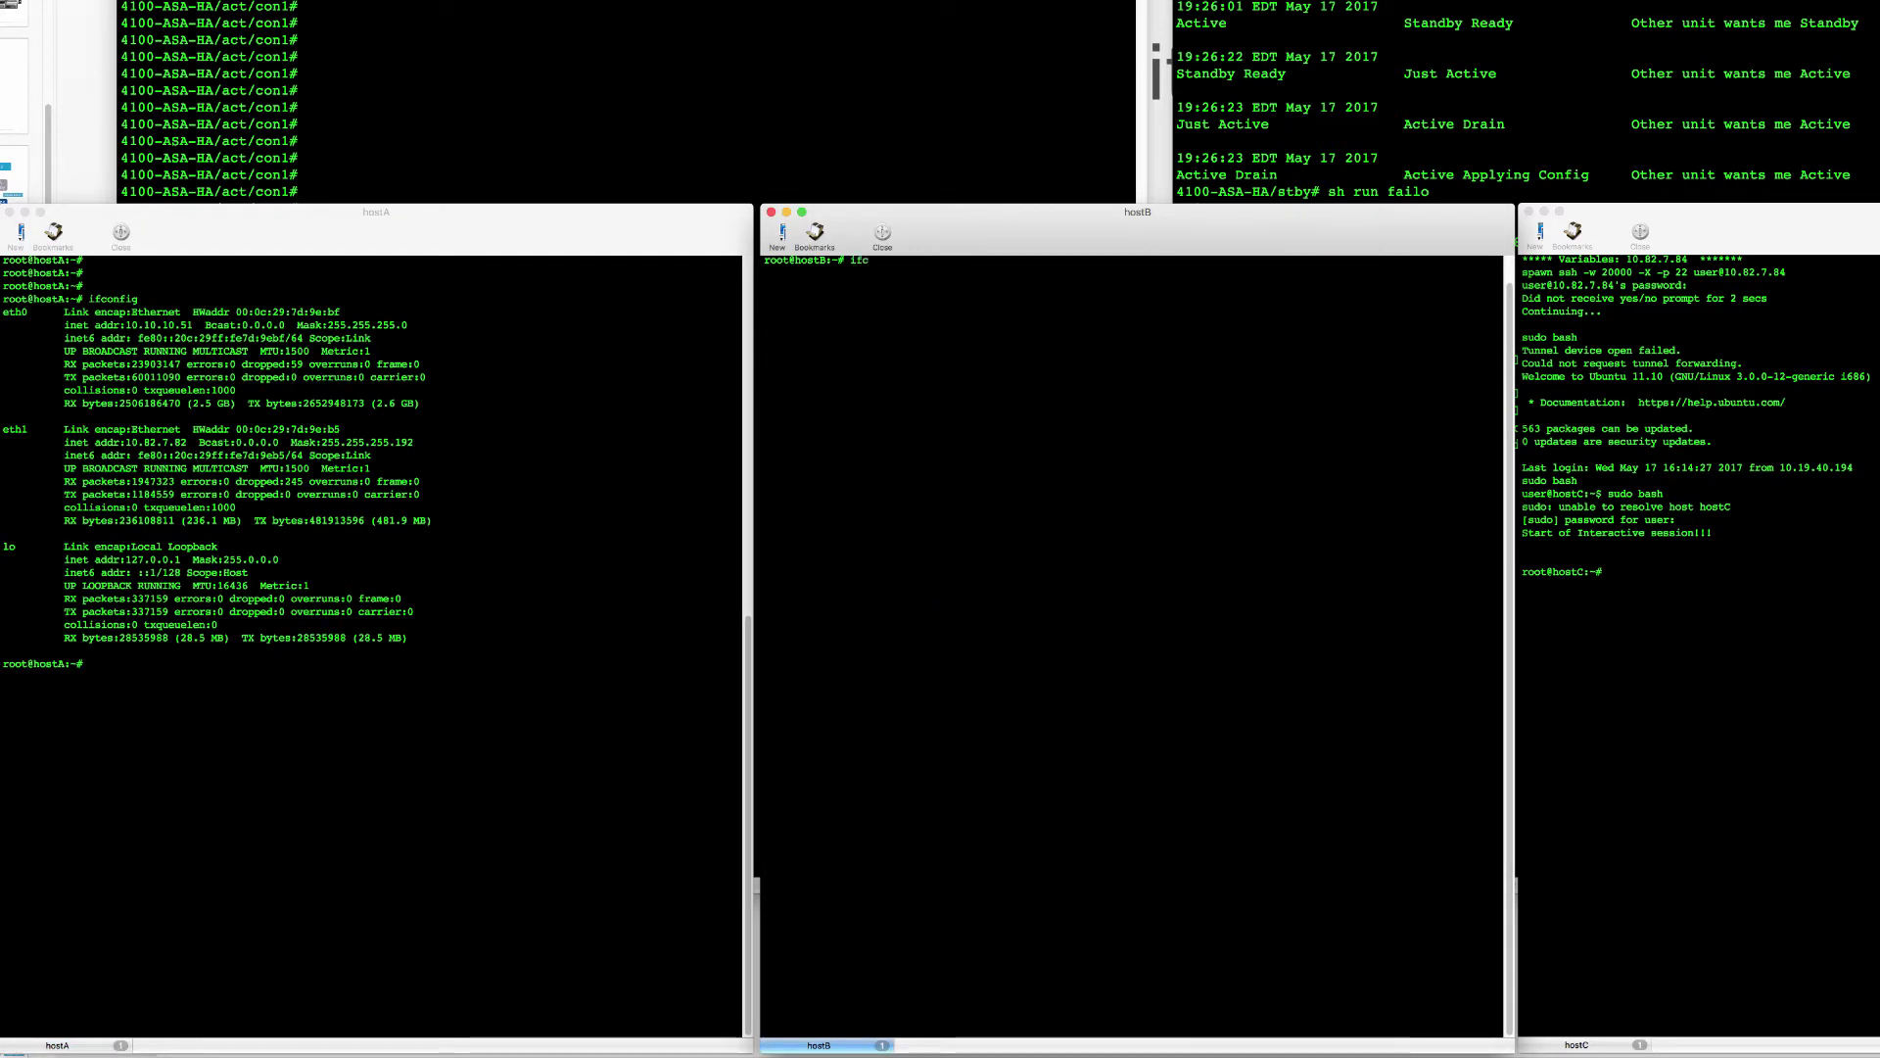
pyautogui.write('onfig')
pyautogui.press('Return')
pyautogui.click(1684, 675)
pyautogui.write('if')
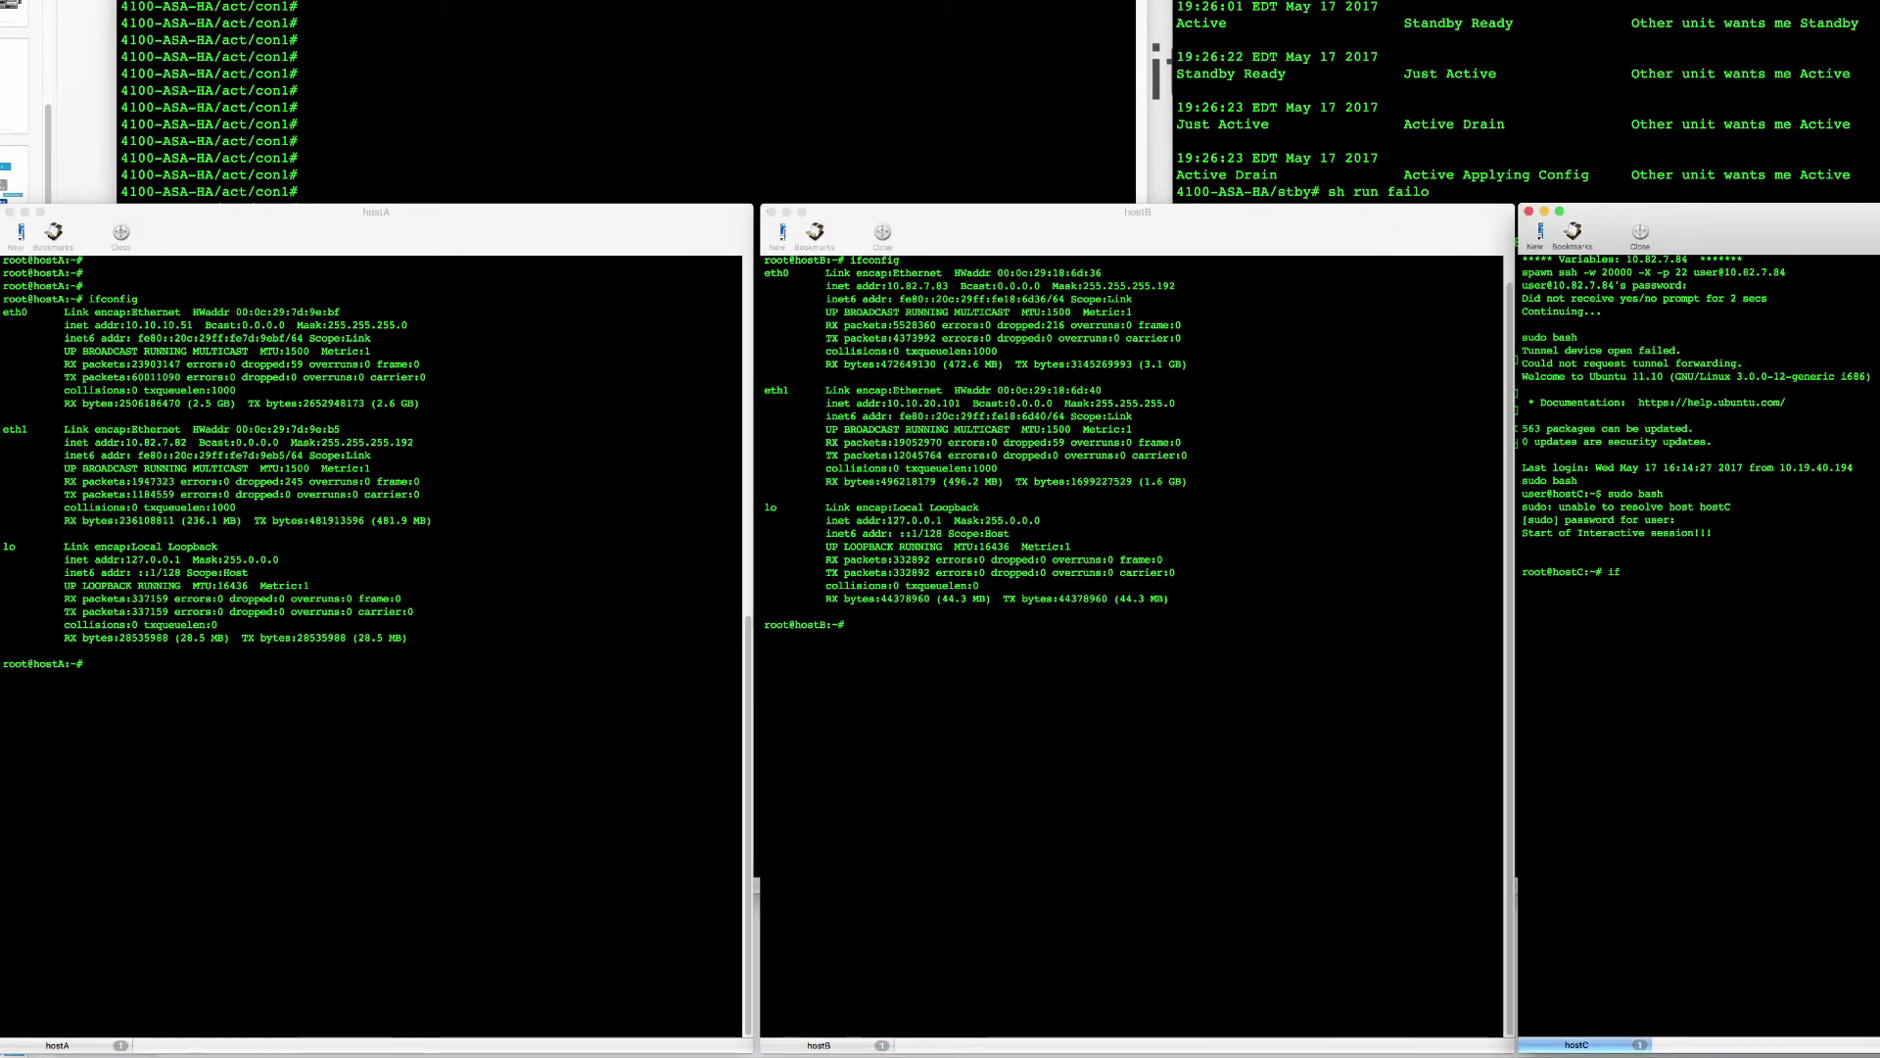
pyautogui.write('config')
pyautogui.press('Return')
# - Start the a2b_ping script on hostA, getting replies from 10.10.20.101
pyautogui.click(451, 693)
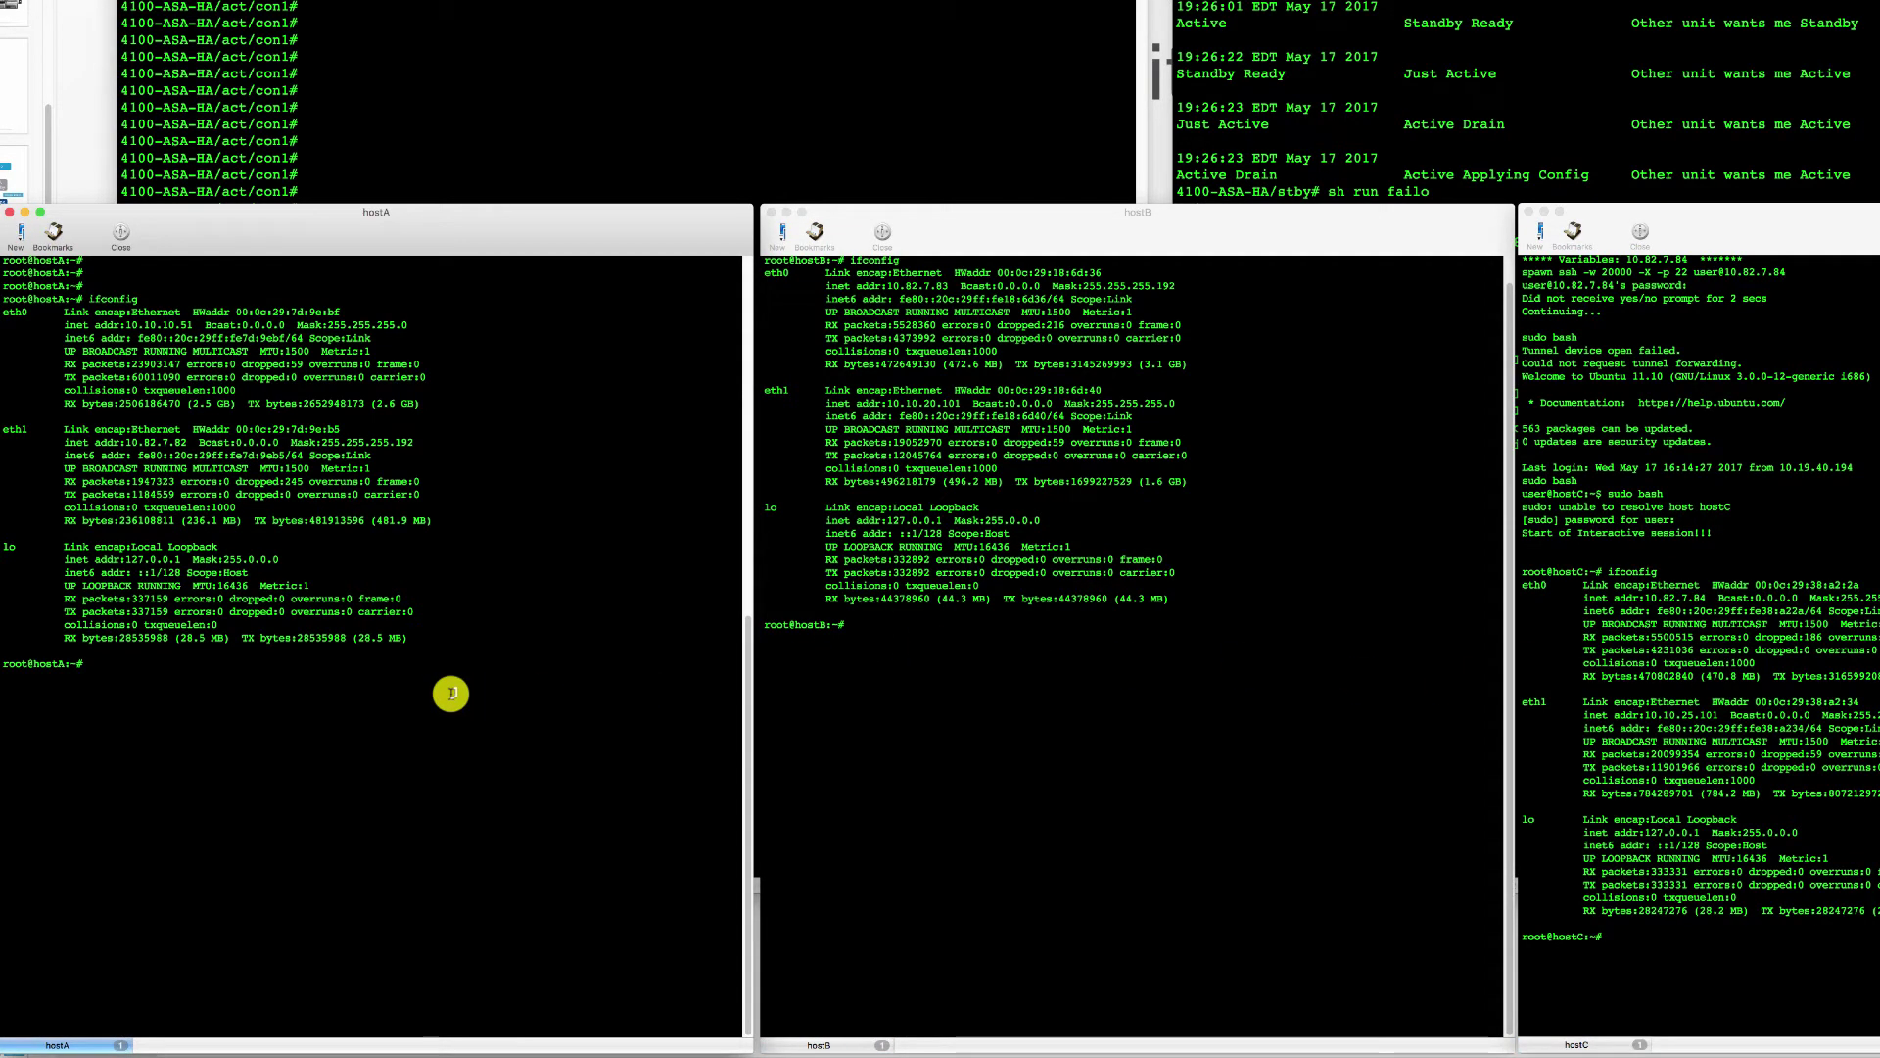
pyautogui.write('./a2b_ping')
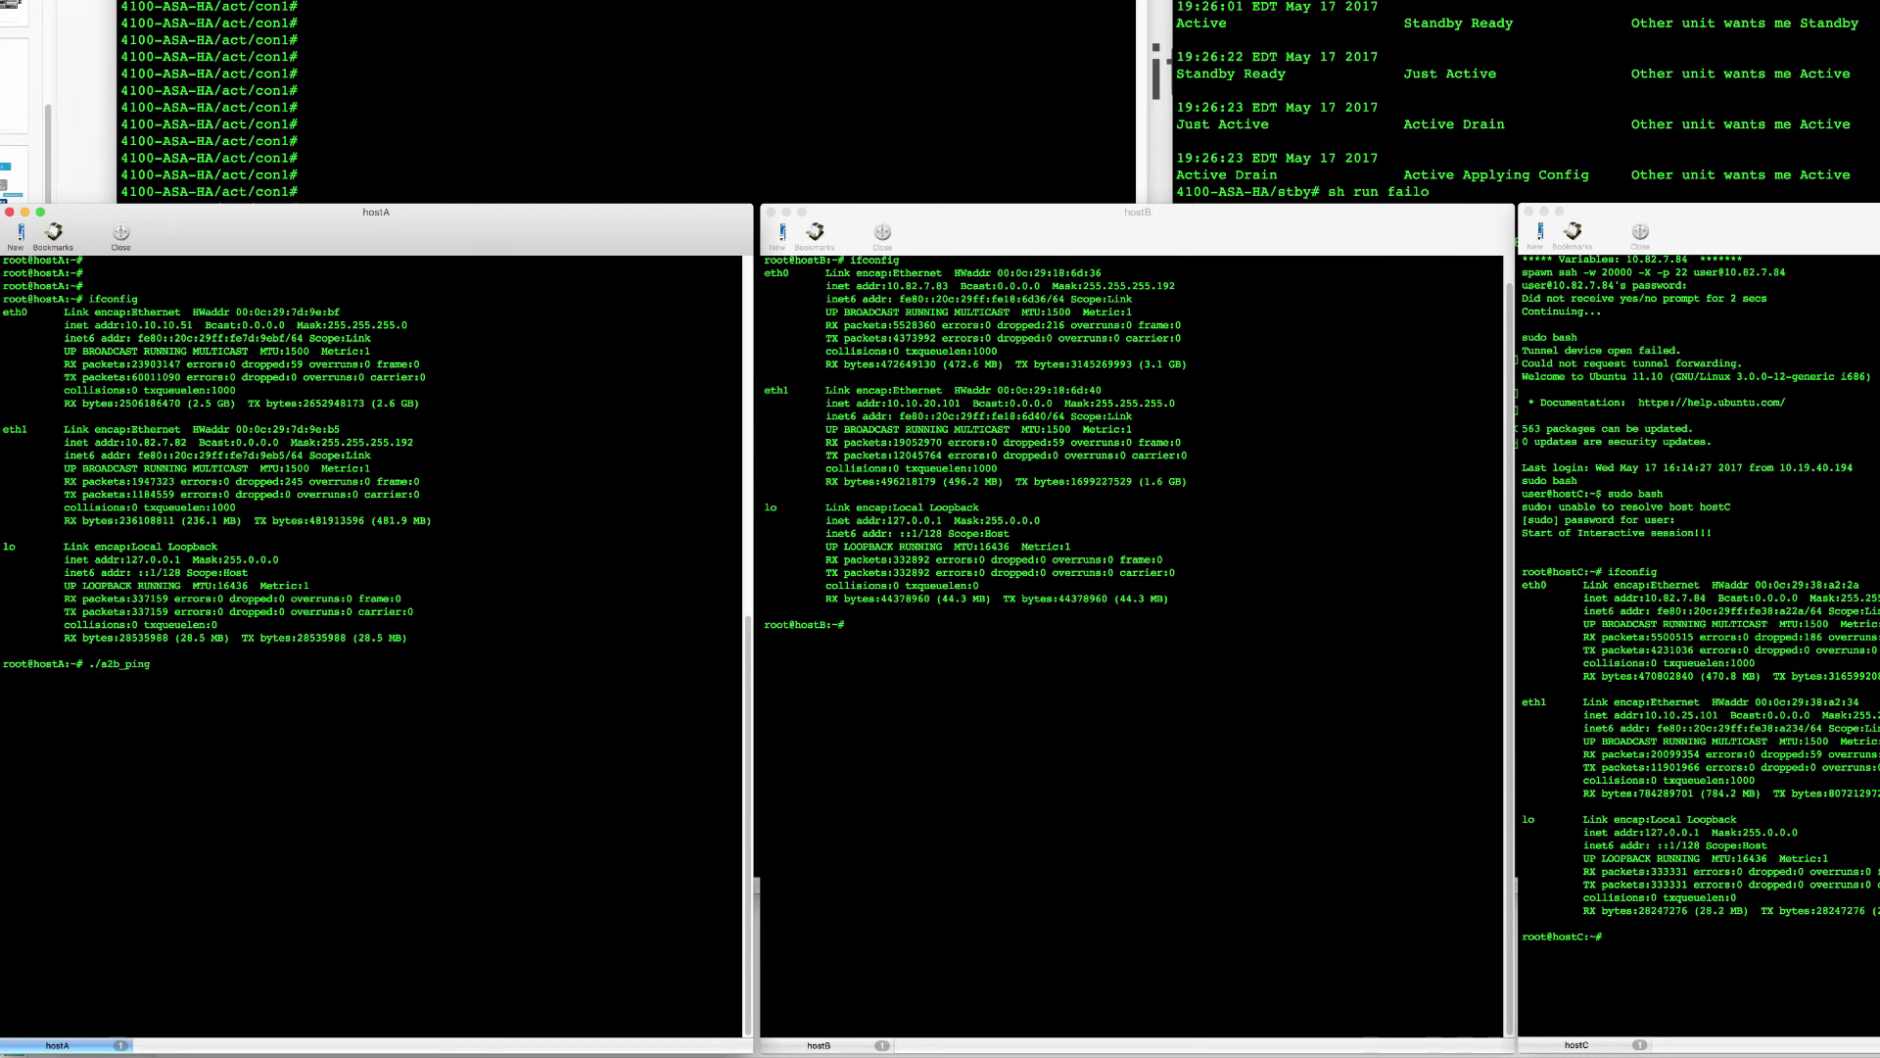
pyautogui.press('Return')
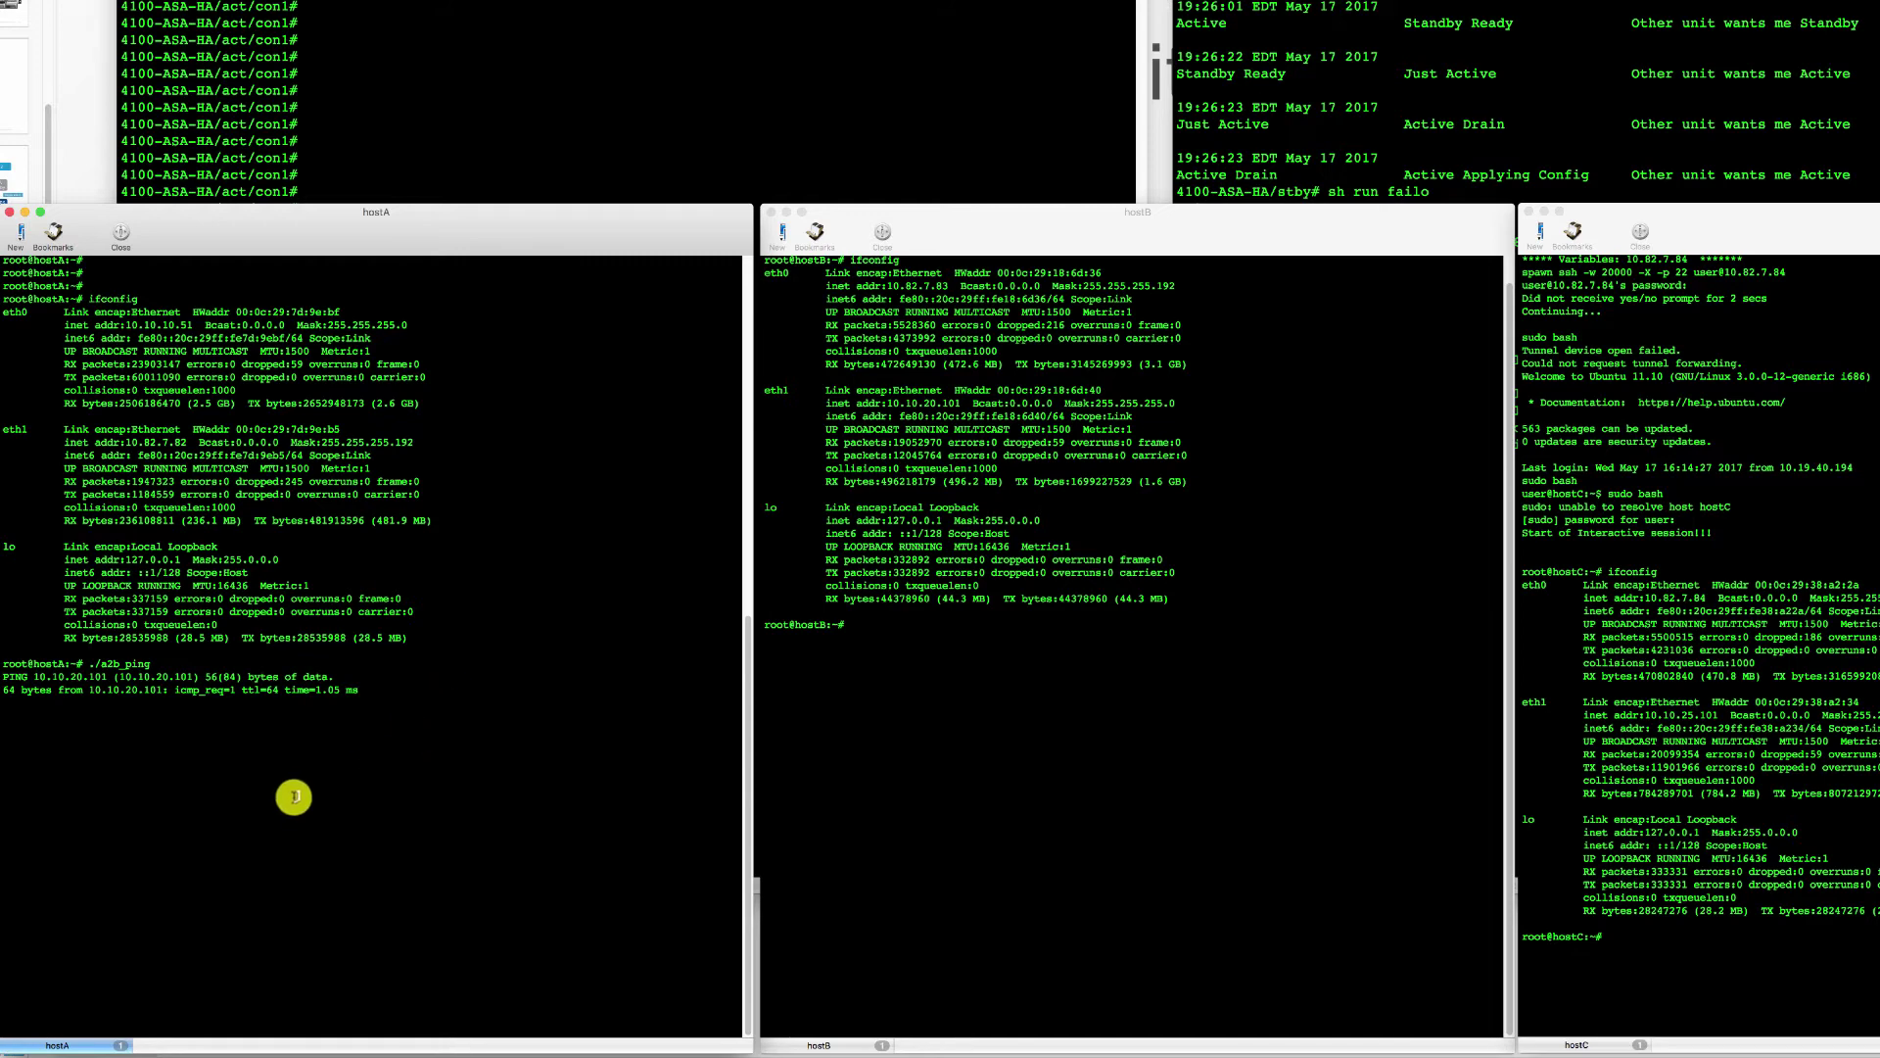
# - On ASA1, change to the system context and list the security contexts
pyautogui.click(404, 114)
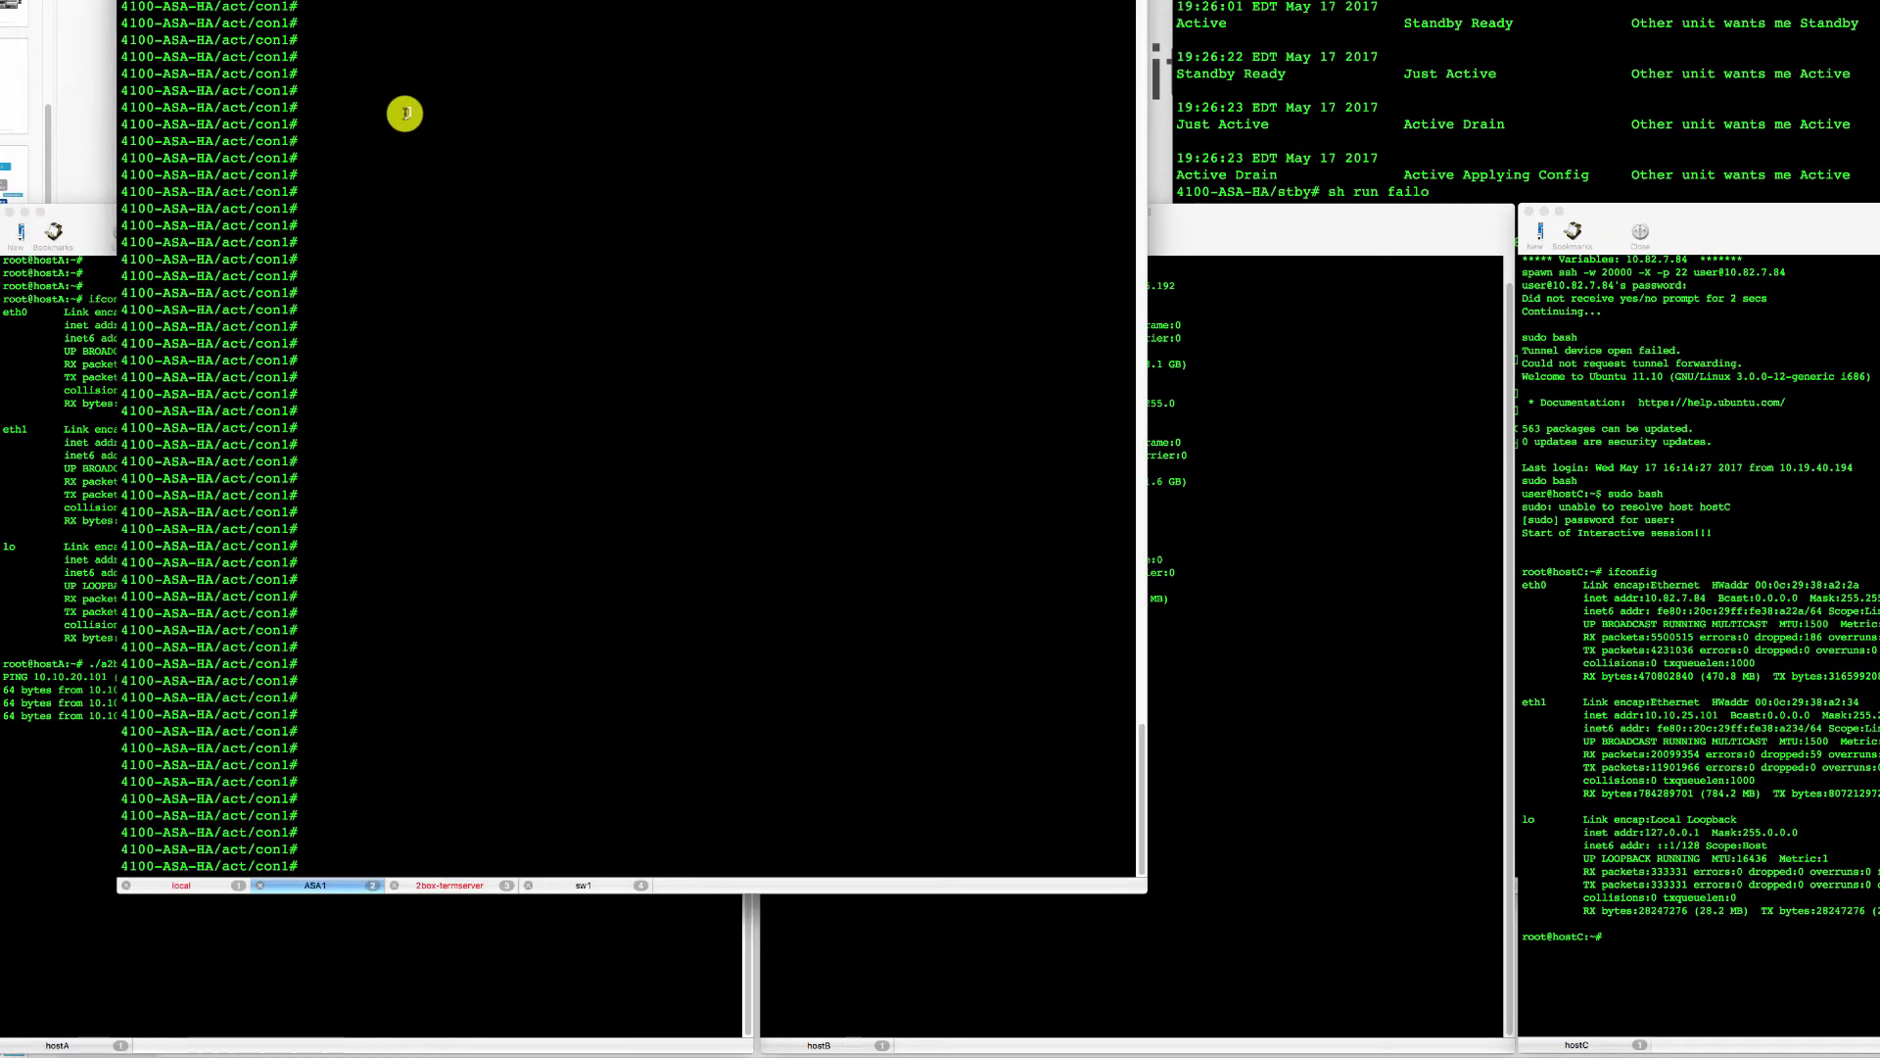
pyautogui.press('Return')
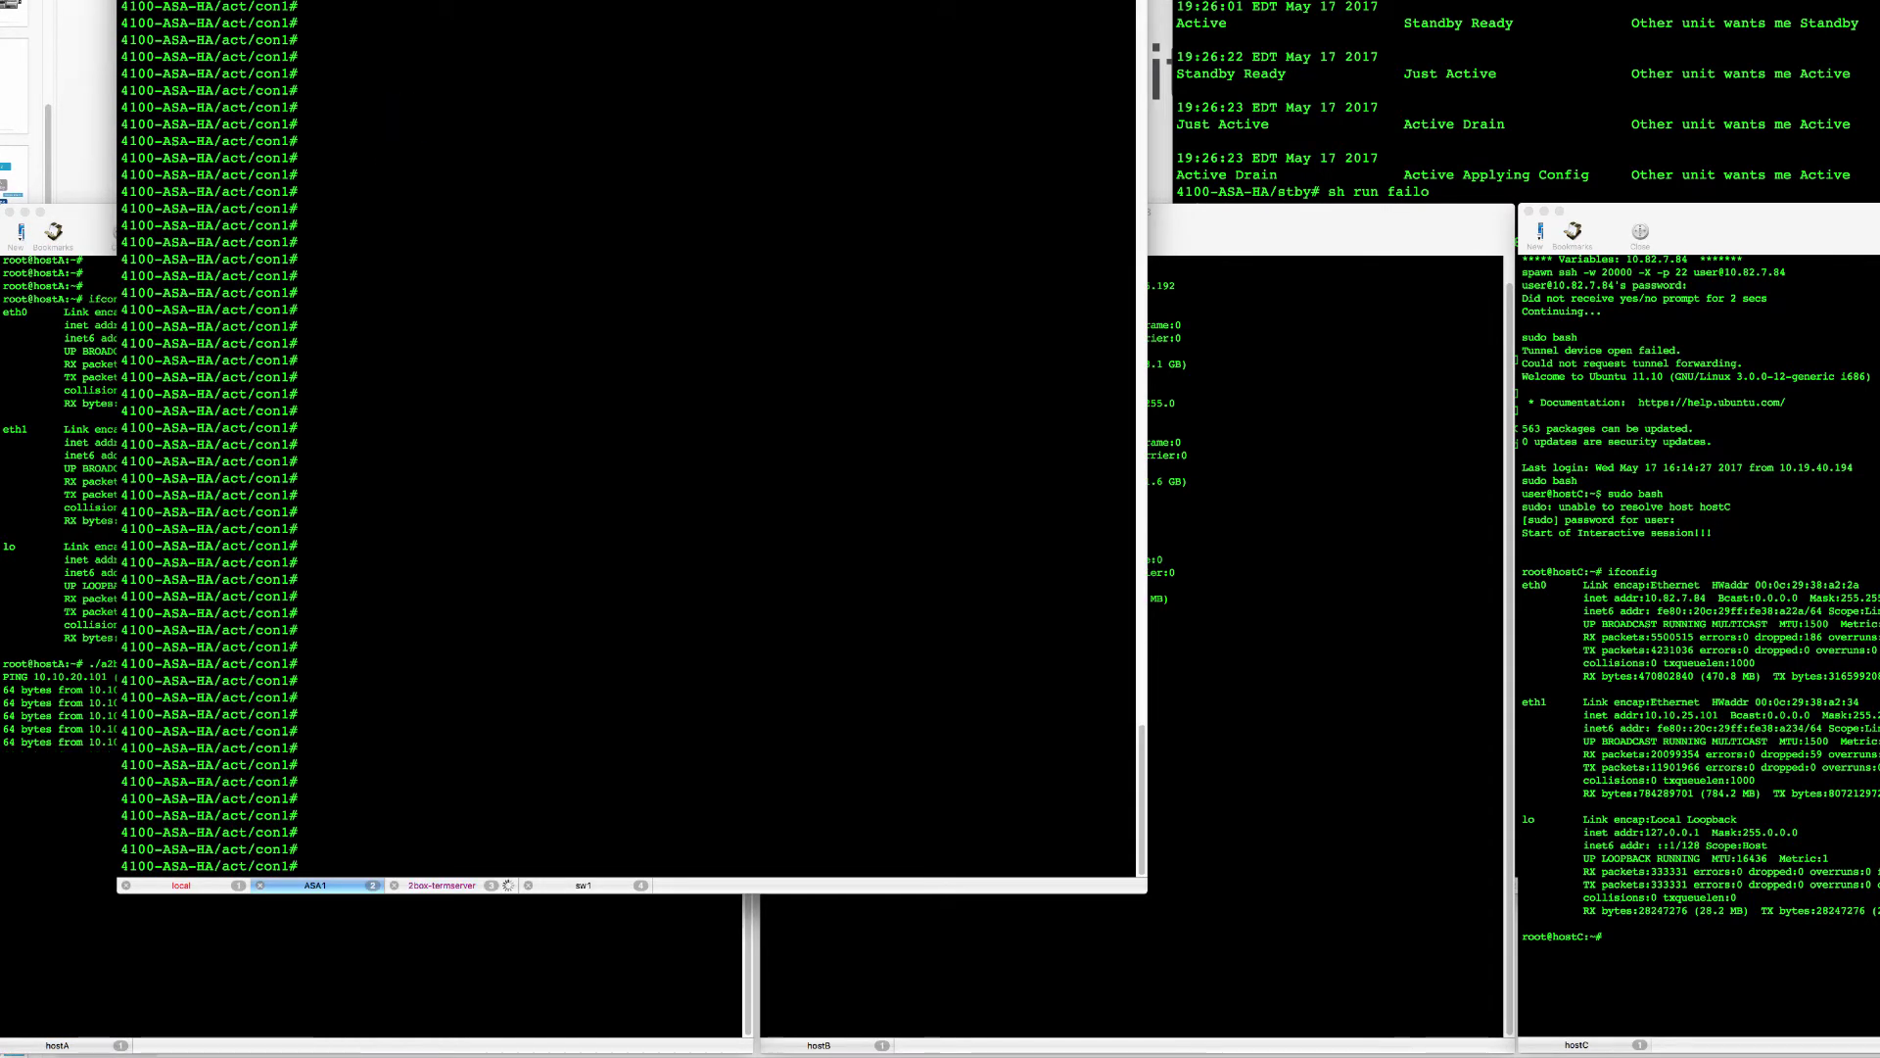
pyautogui.write('cha')
pyautogui.press('Tab')
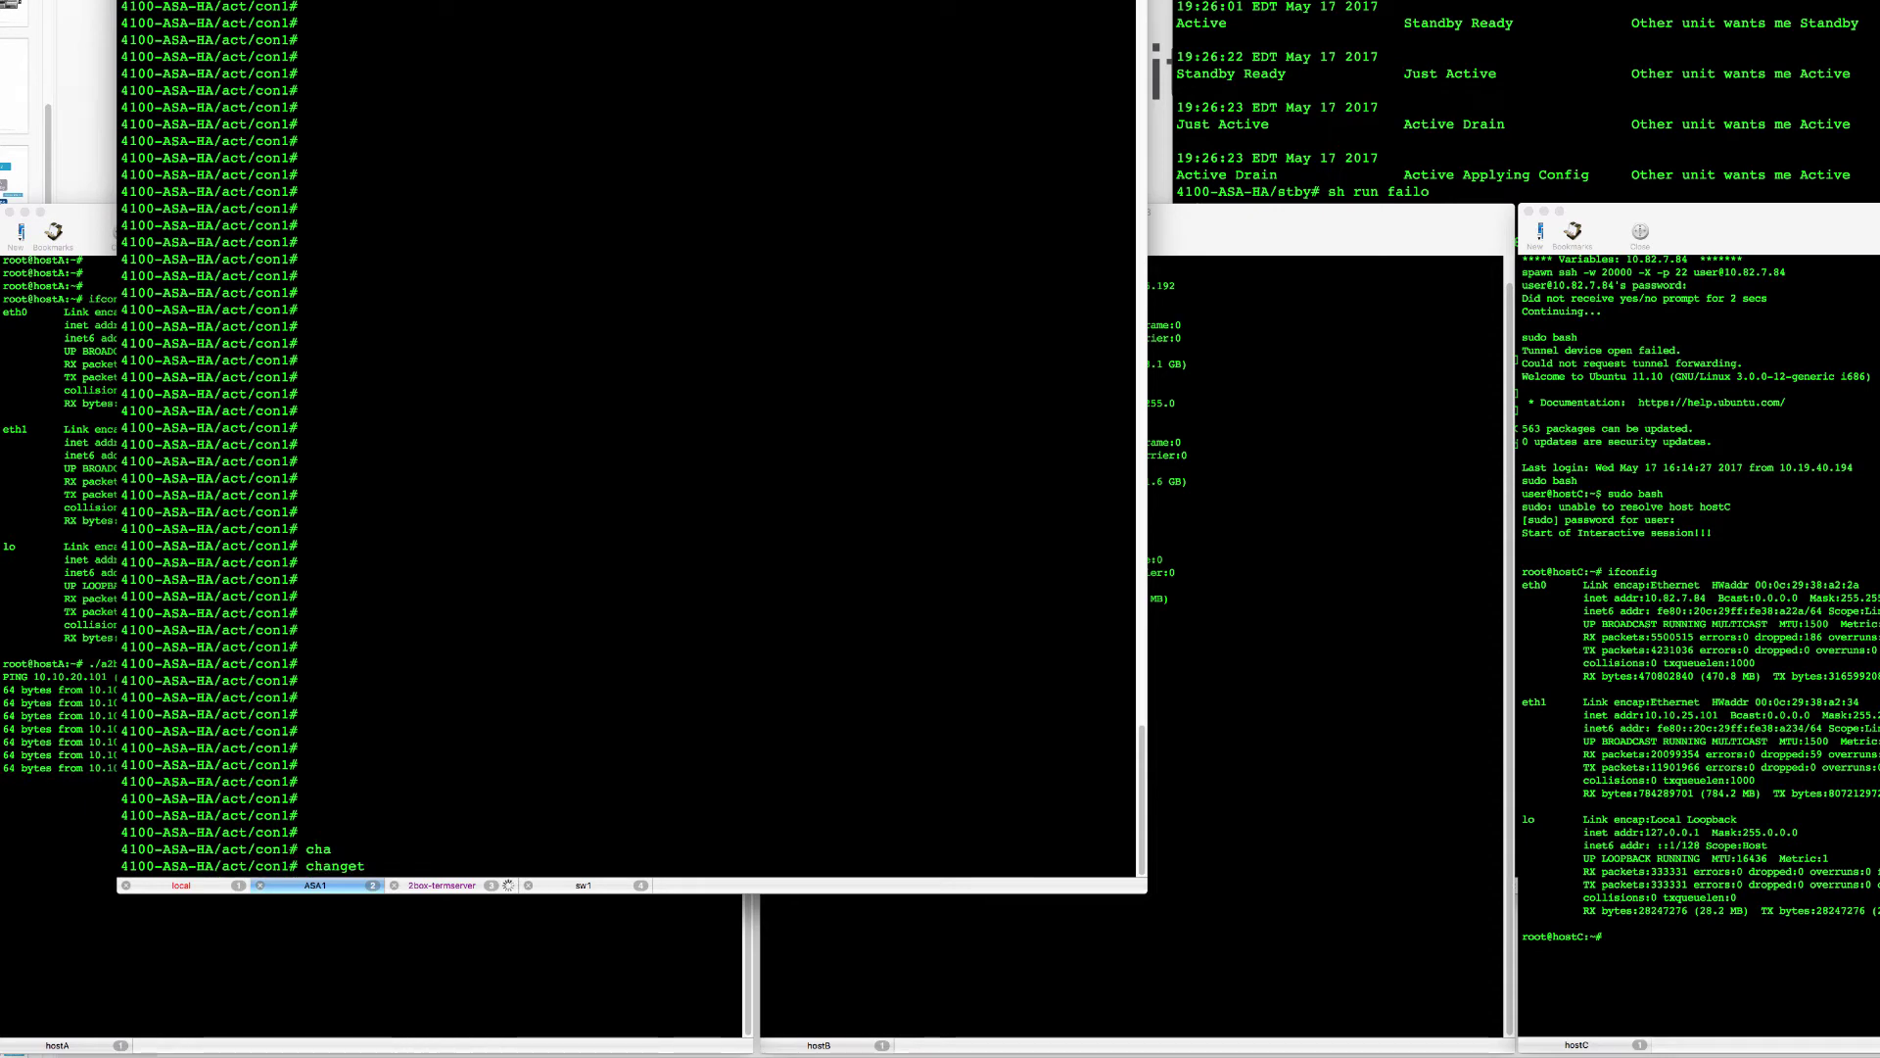
pyautogui.write('sys')
pyautogui.press('Return')
pyautogui.write('sh')
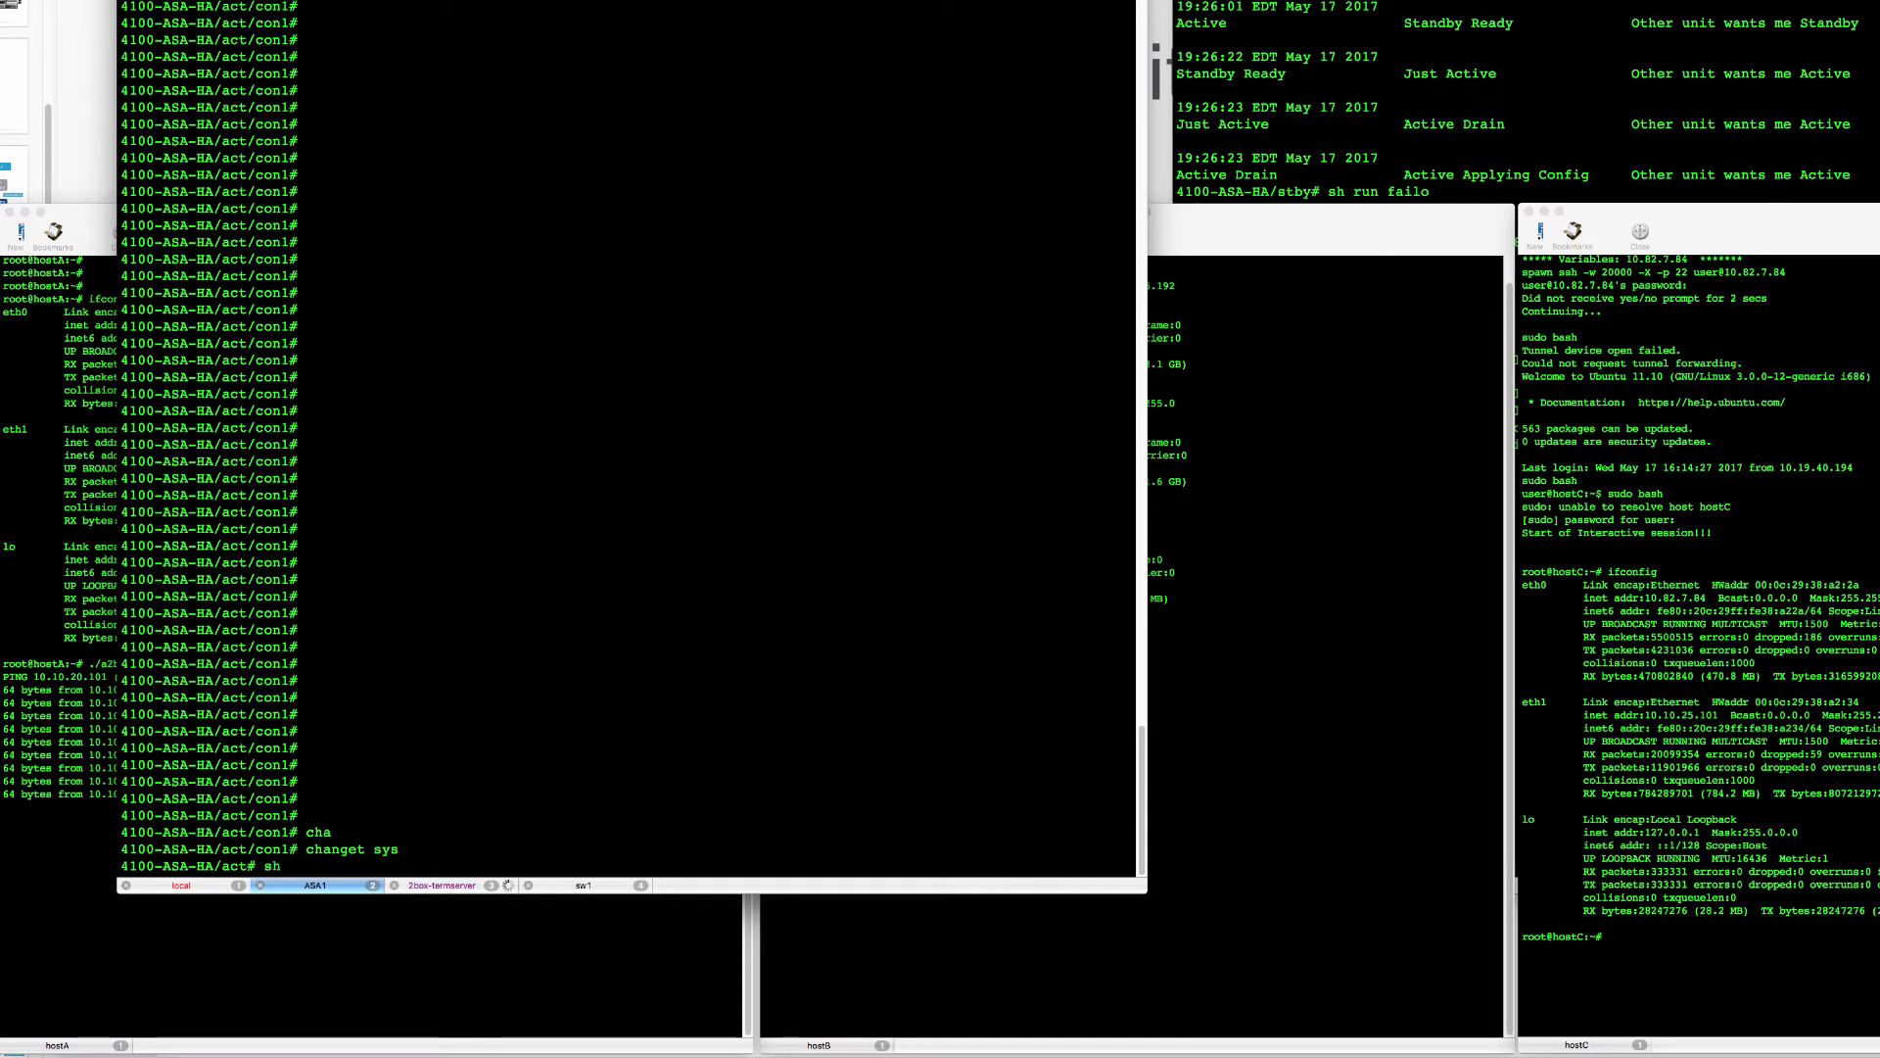
pyautogui.write(' cont')
pyautogui.press('Tab')
pyautogui.press('Return')
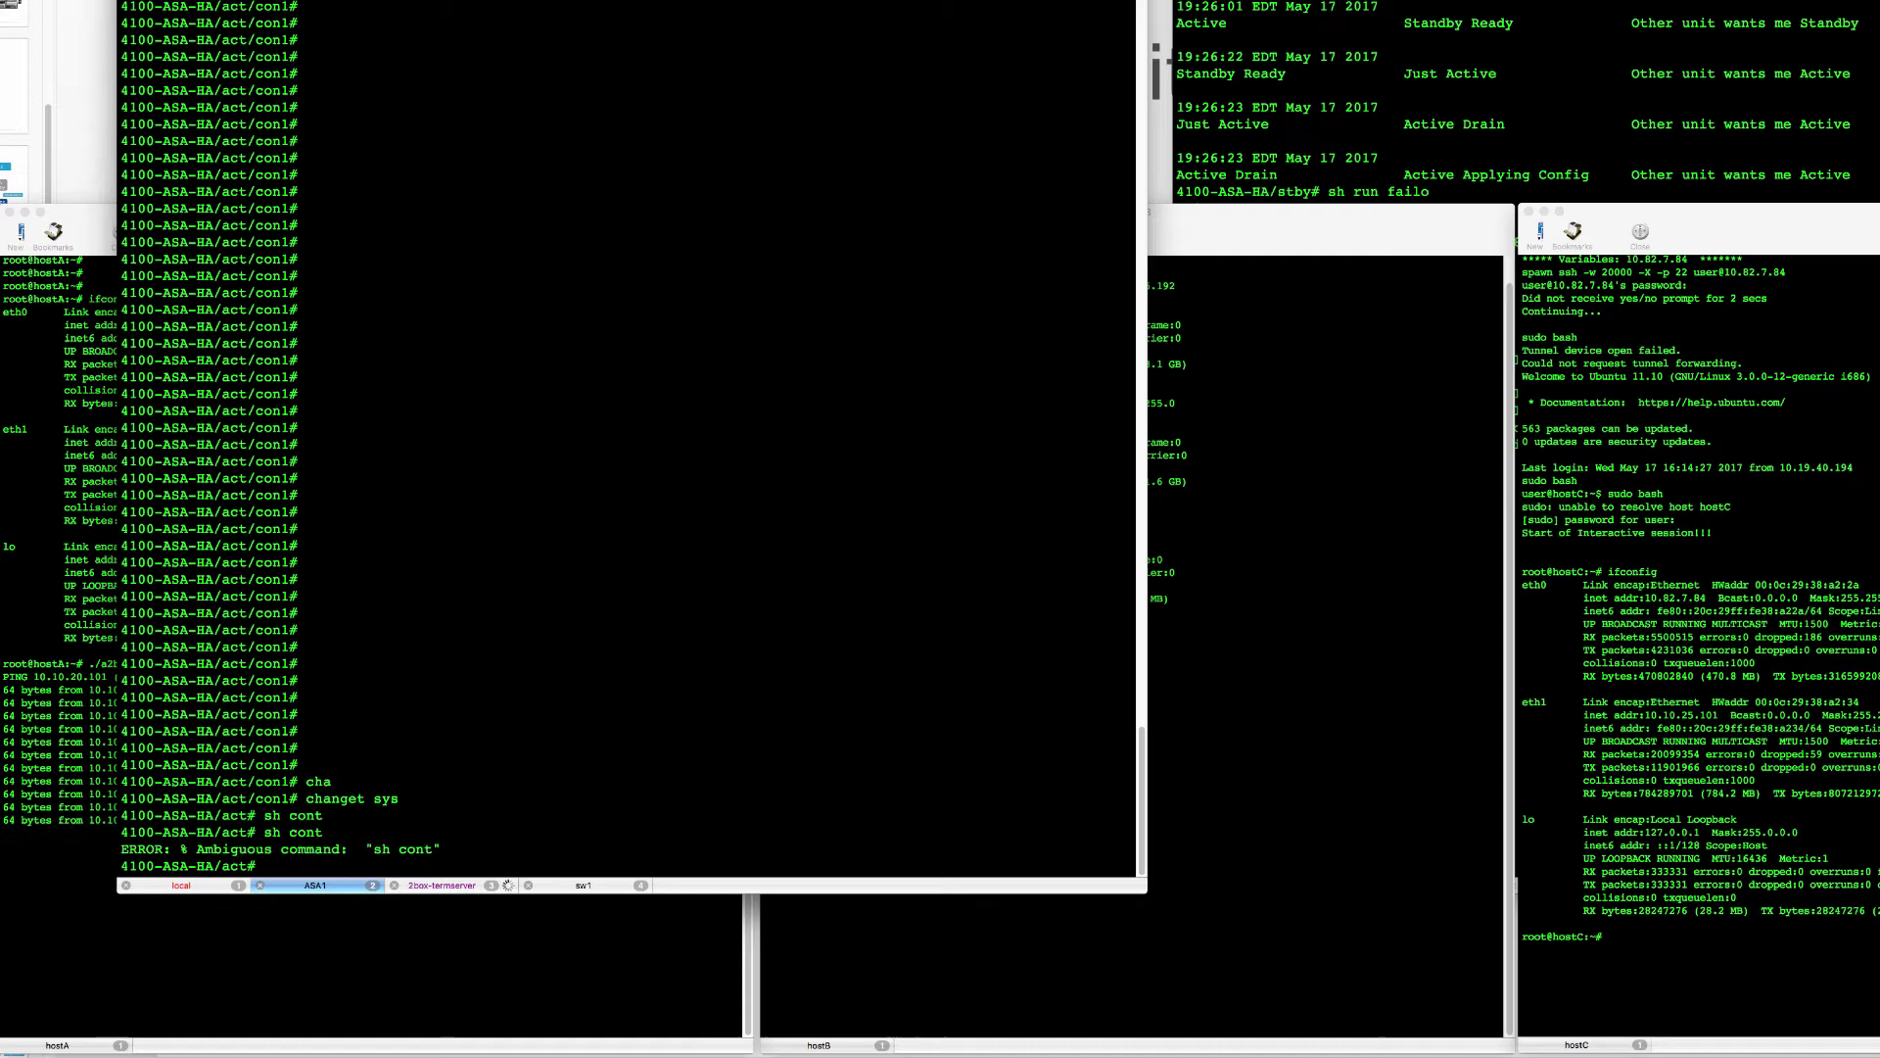
pyautogui.write('conte')
pyautogui.press('Tab')
pyautogui.press('Return')
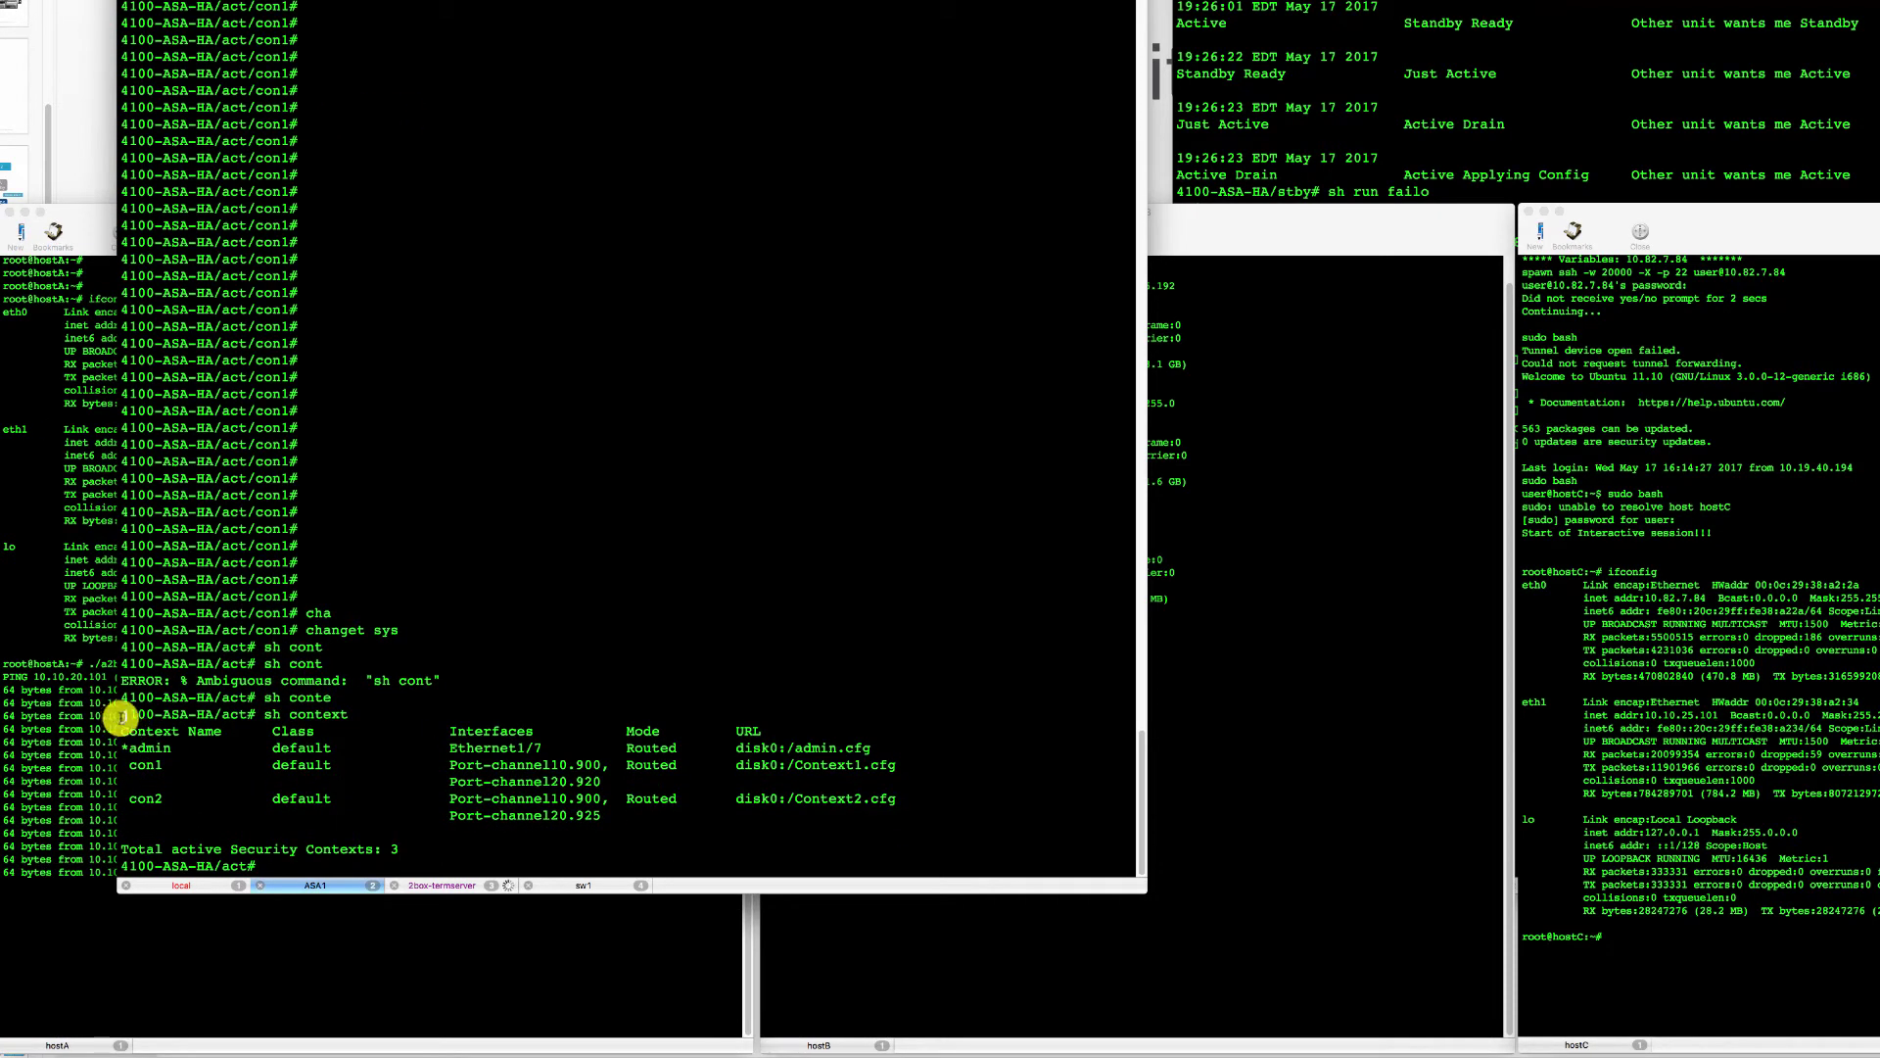
# - Highlight the con1 and con2 context rows, then change into context con1
pyautogui.moveTo(118, 767); pyautogui.dragTo(115, 830)
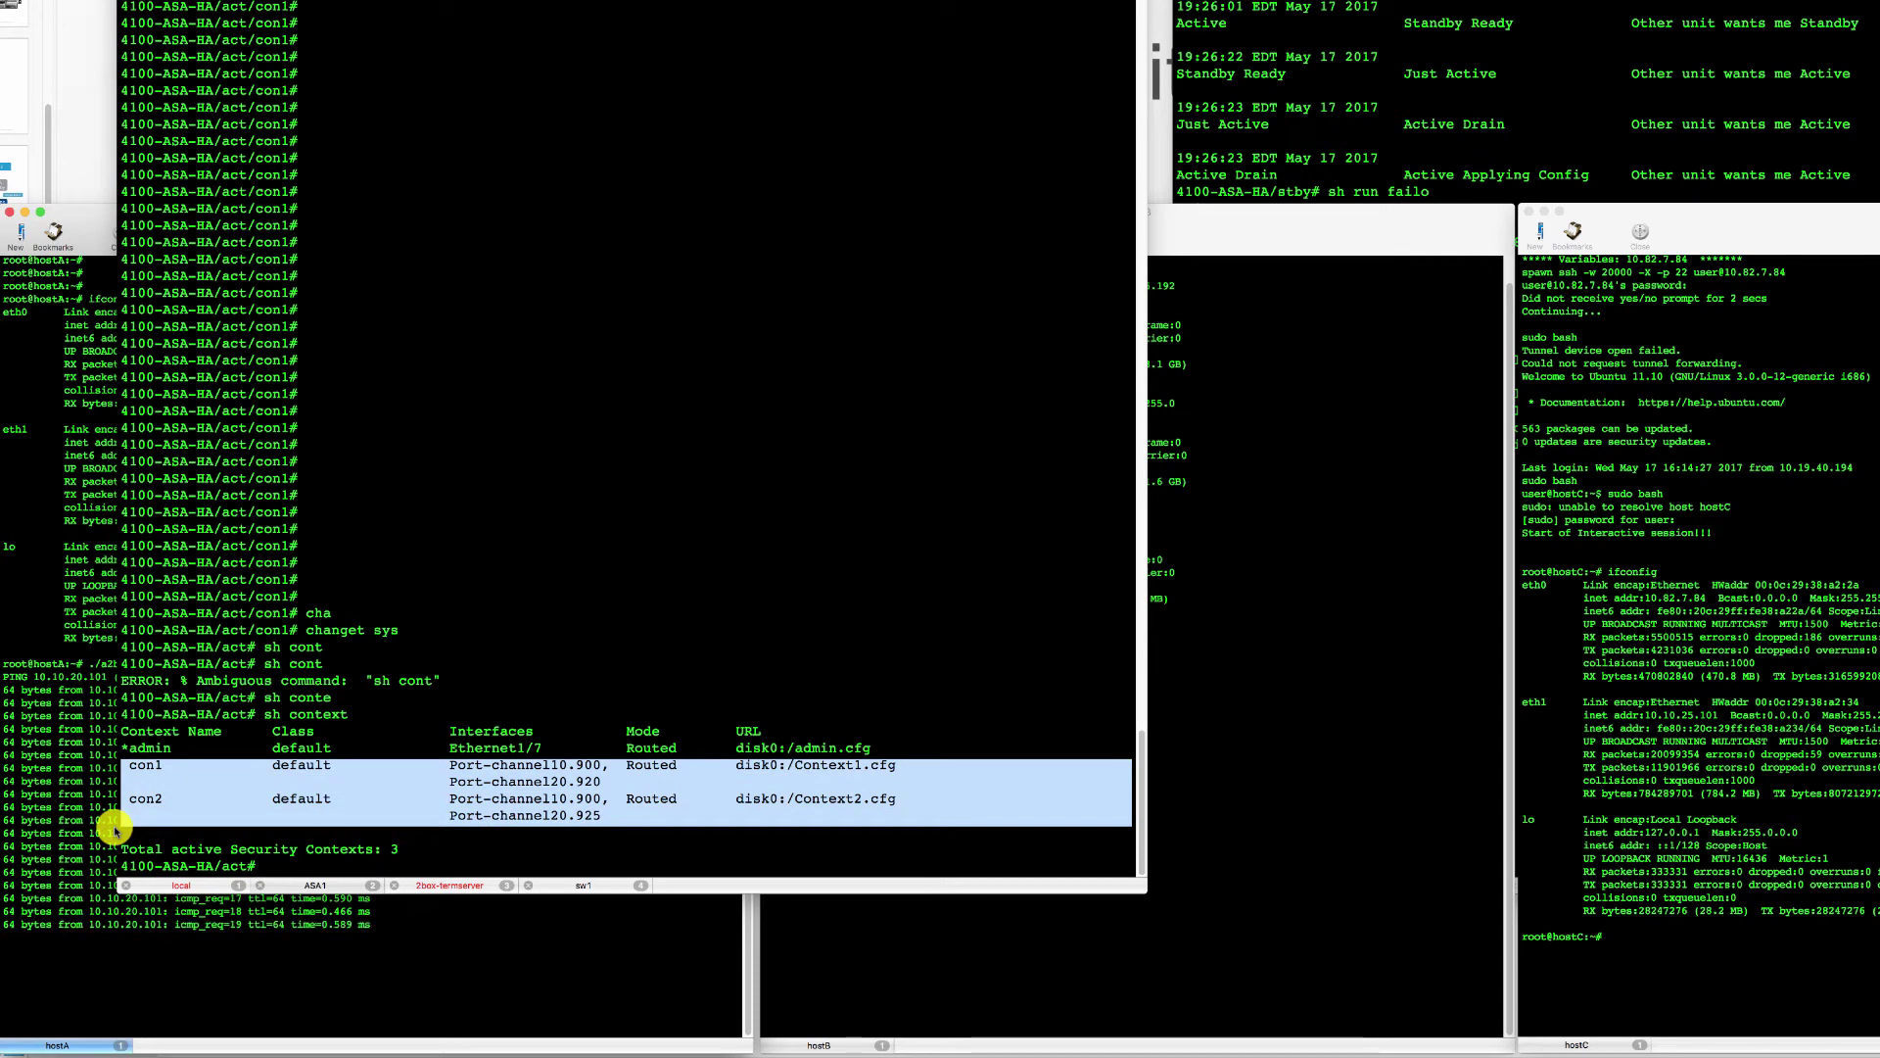
pyautogui.click(369, 738)
pyautogui.click(362, 784)
pyautogui.write('c')
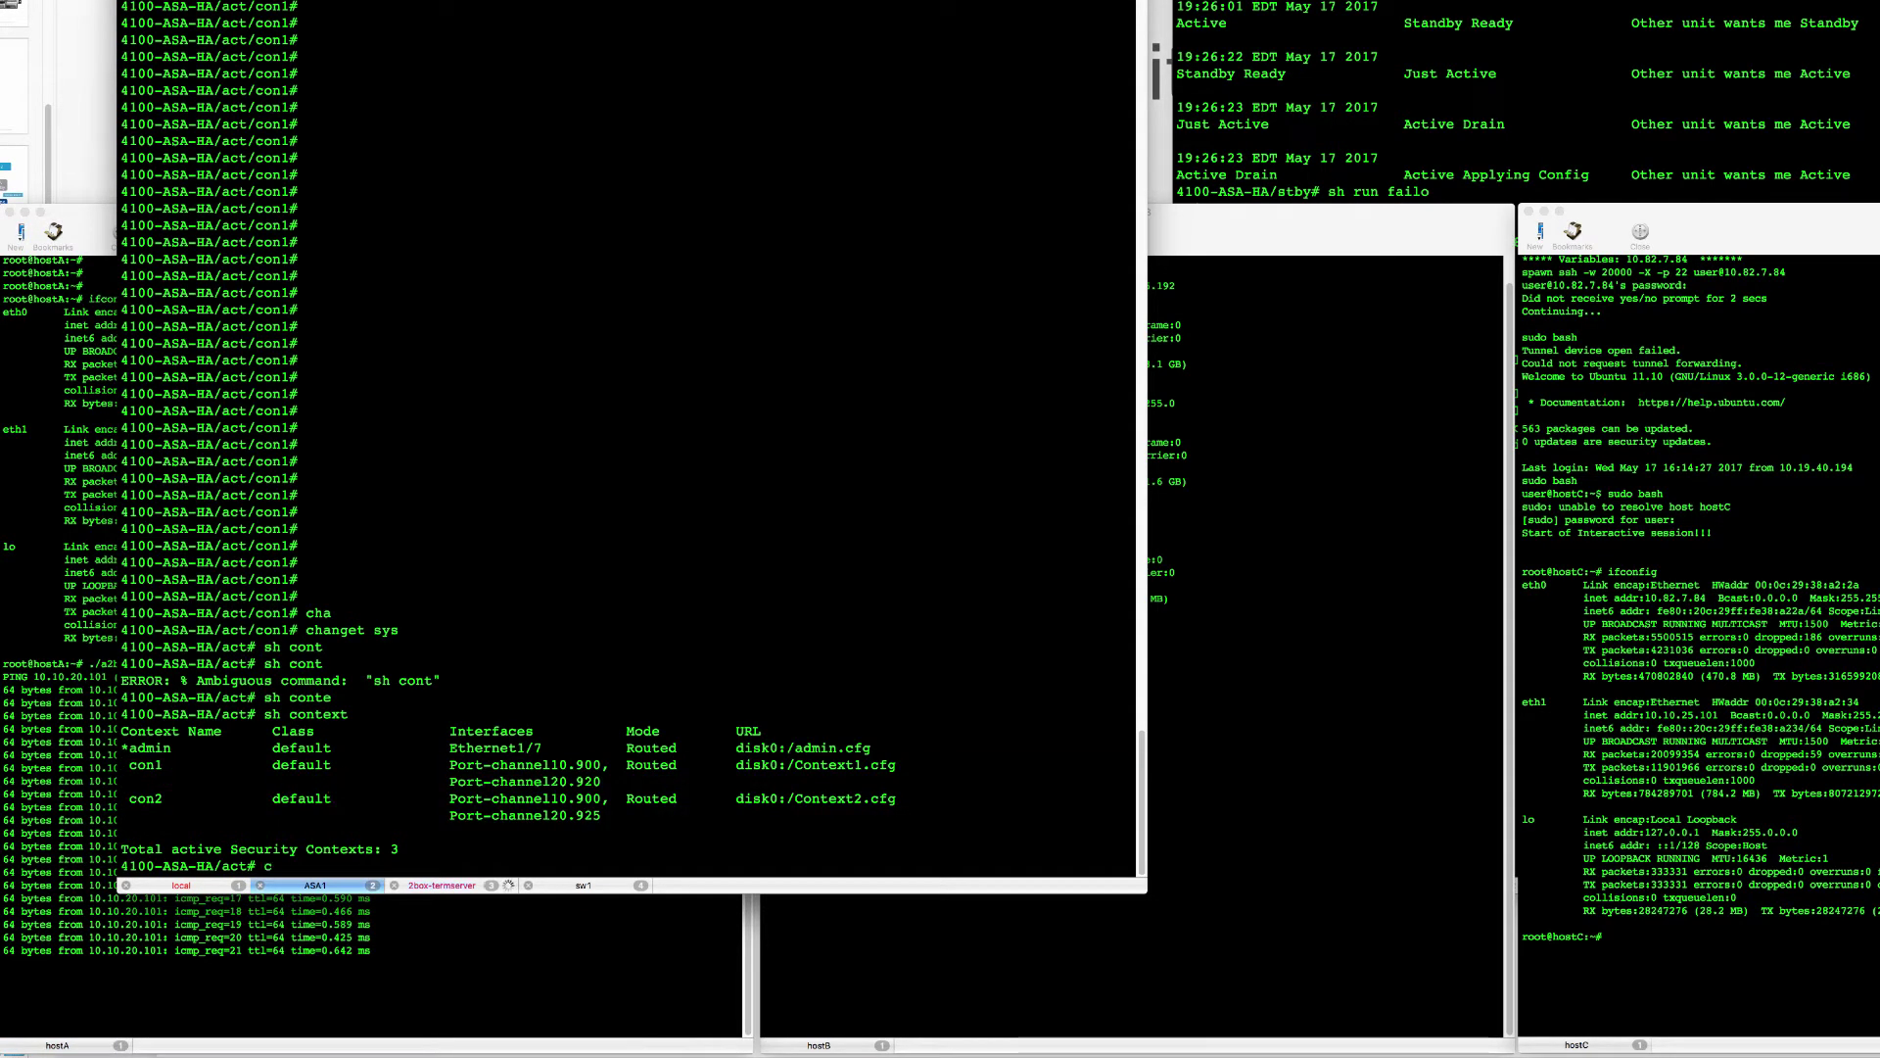
pyautogui.write('ha')
pyautogui.press('Return')
pyautogui.write('changet c')
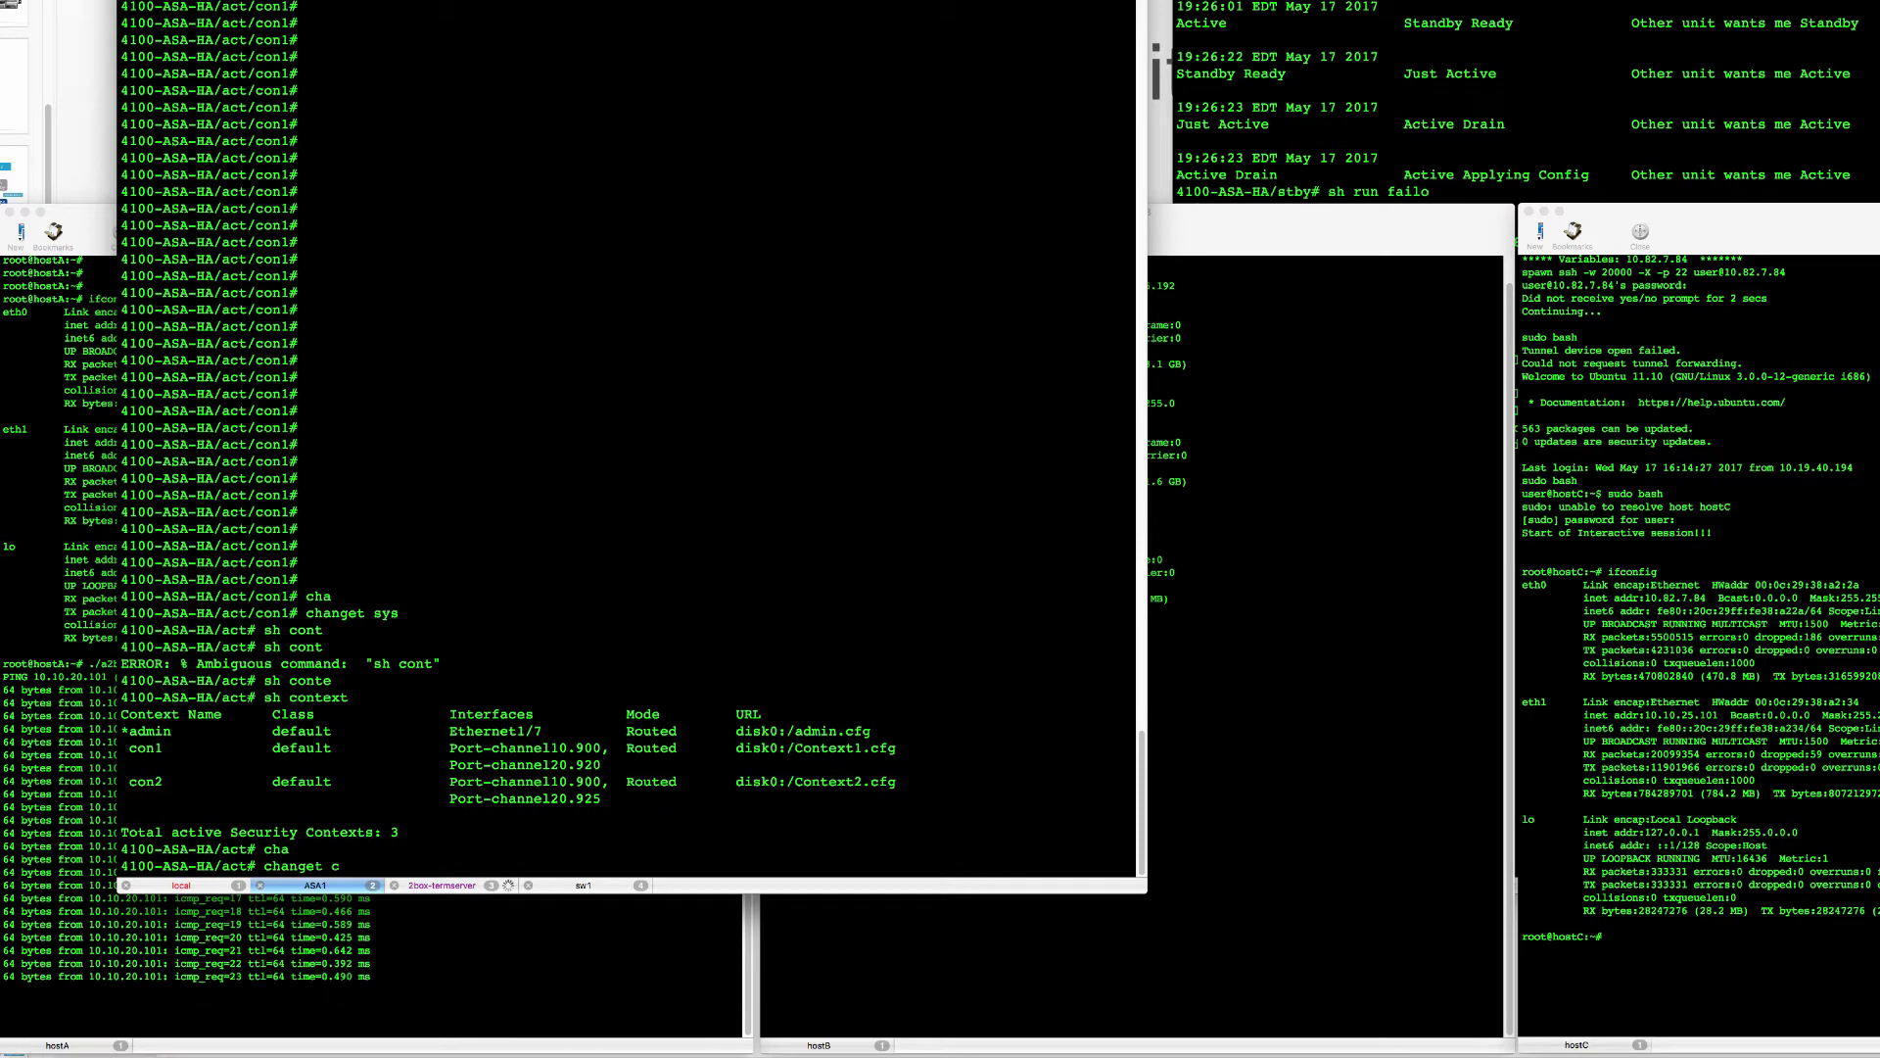
pyautogui.write(' con1')
pyautogui.press('Return')
# - Show con1's interface IPs, ARP entries (10.10.10.51, 10.10.20.101) and connections (4 in use)
pyautogui.write('sh')
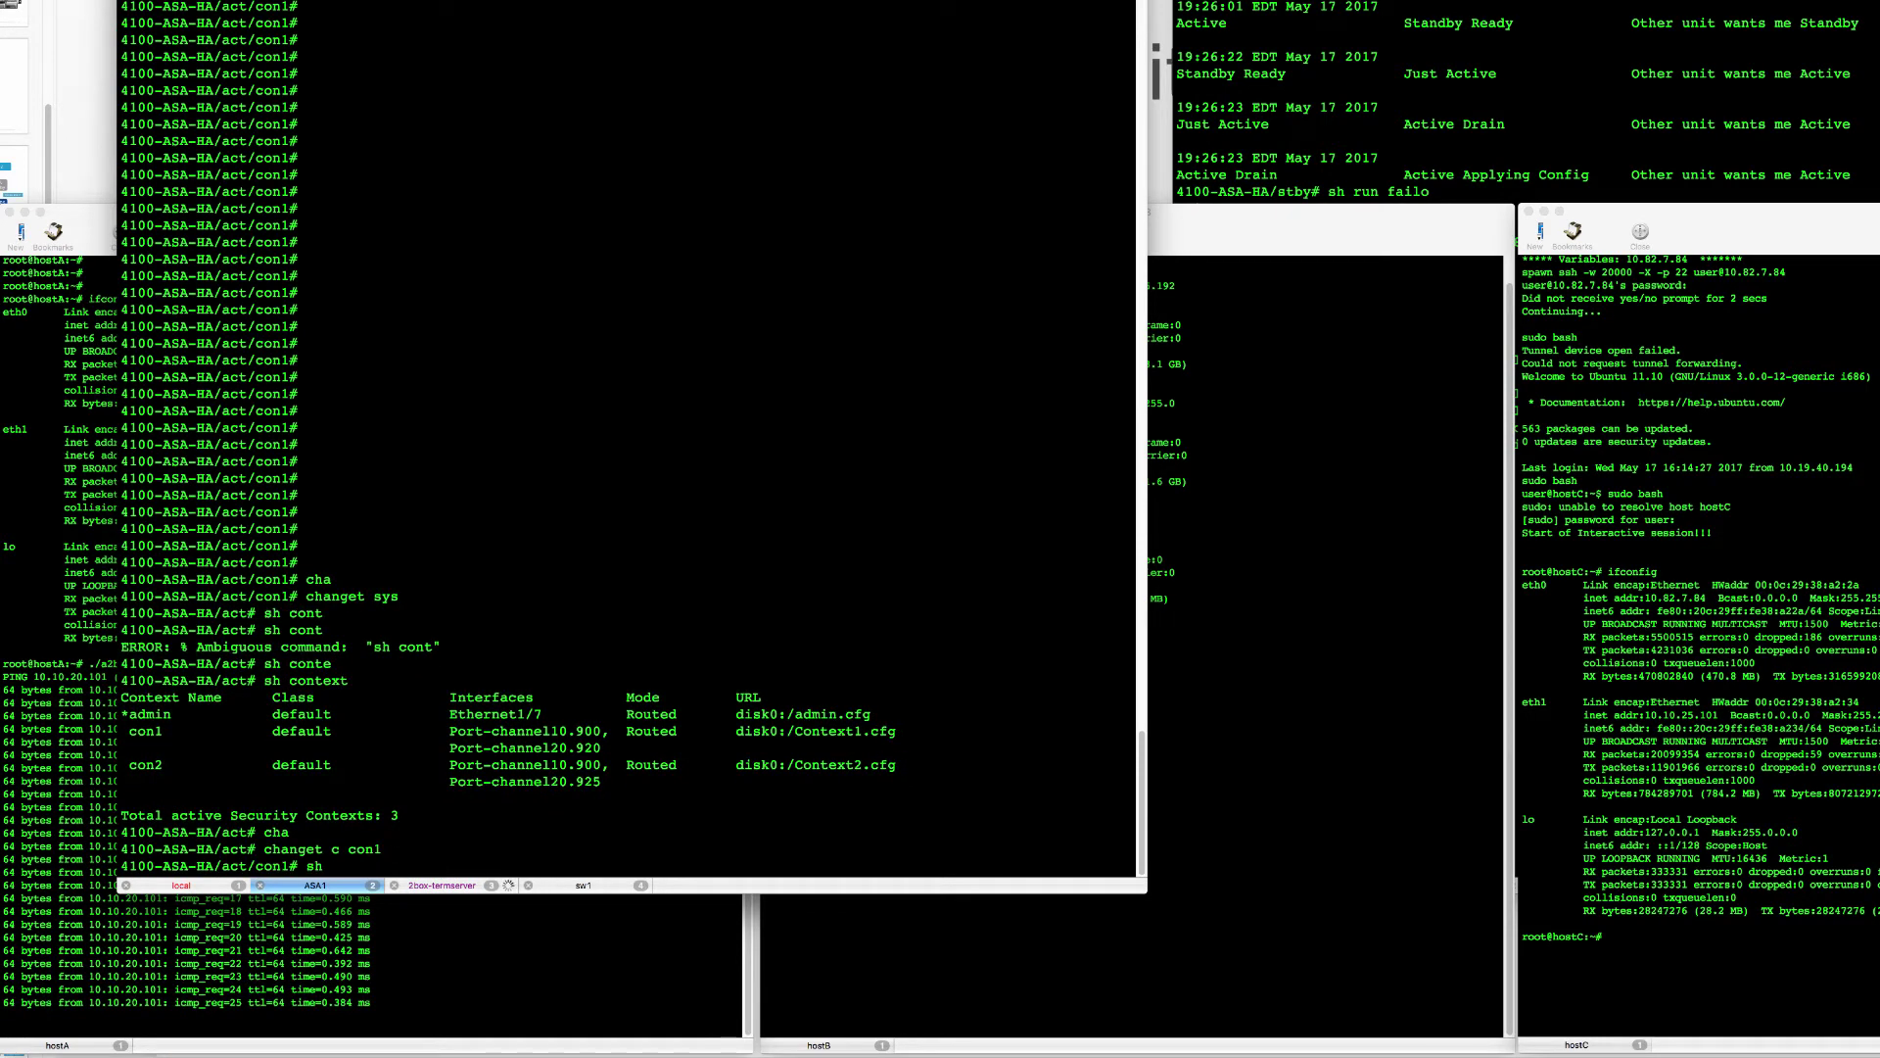
pyautogui.write(' ip')
pyautogui.press('Return')
pyautogui.write('s')
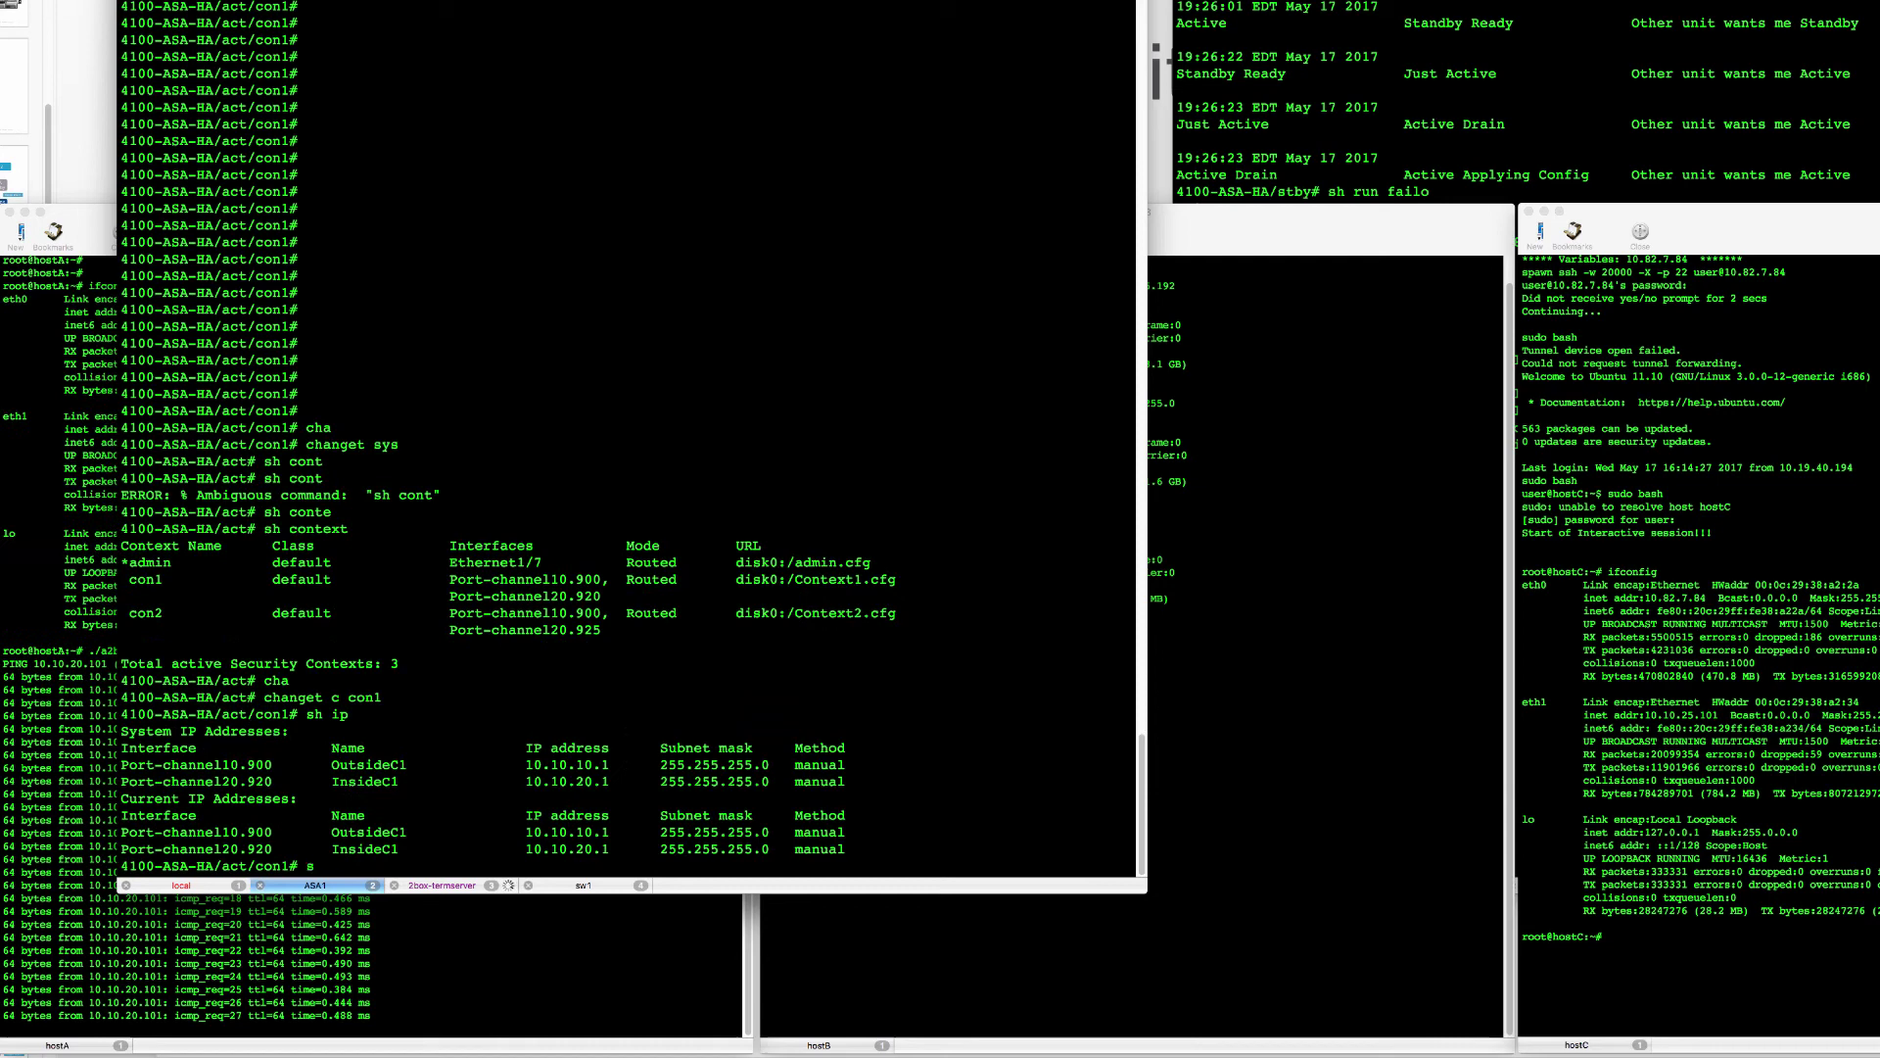
pyautogui.write('h arp')
pyautogui.press('Return')
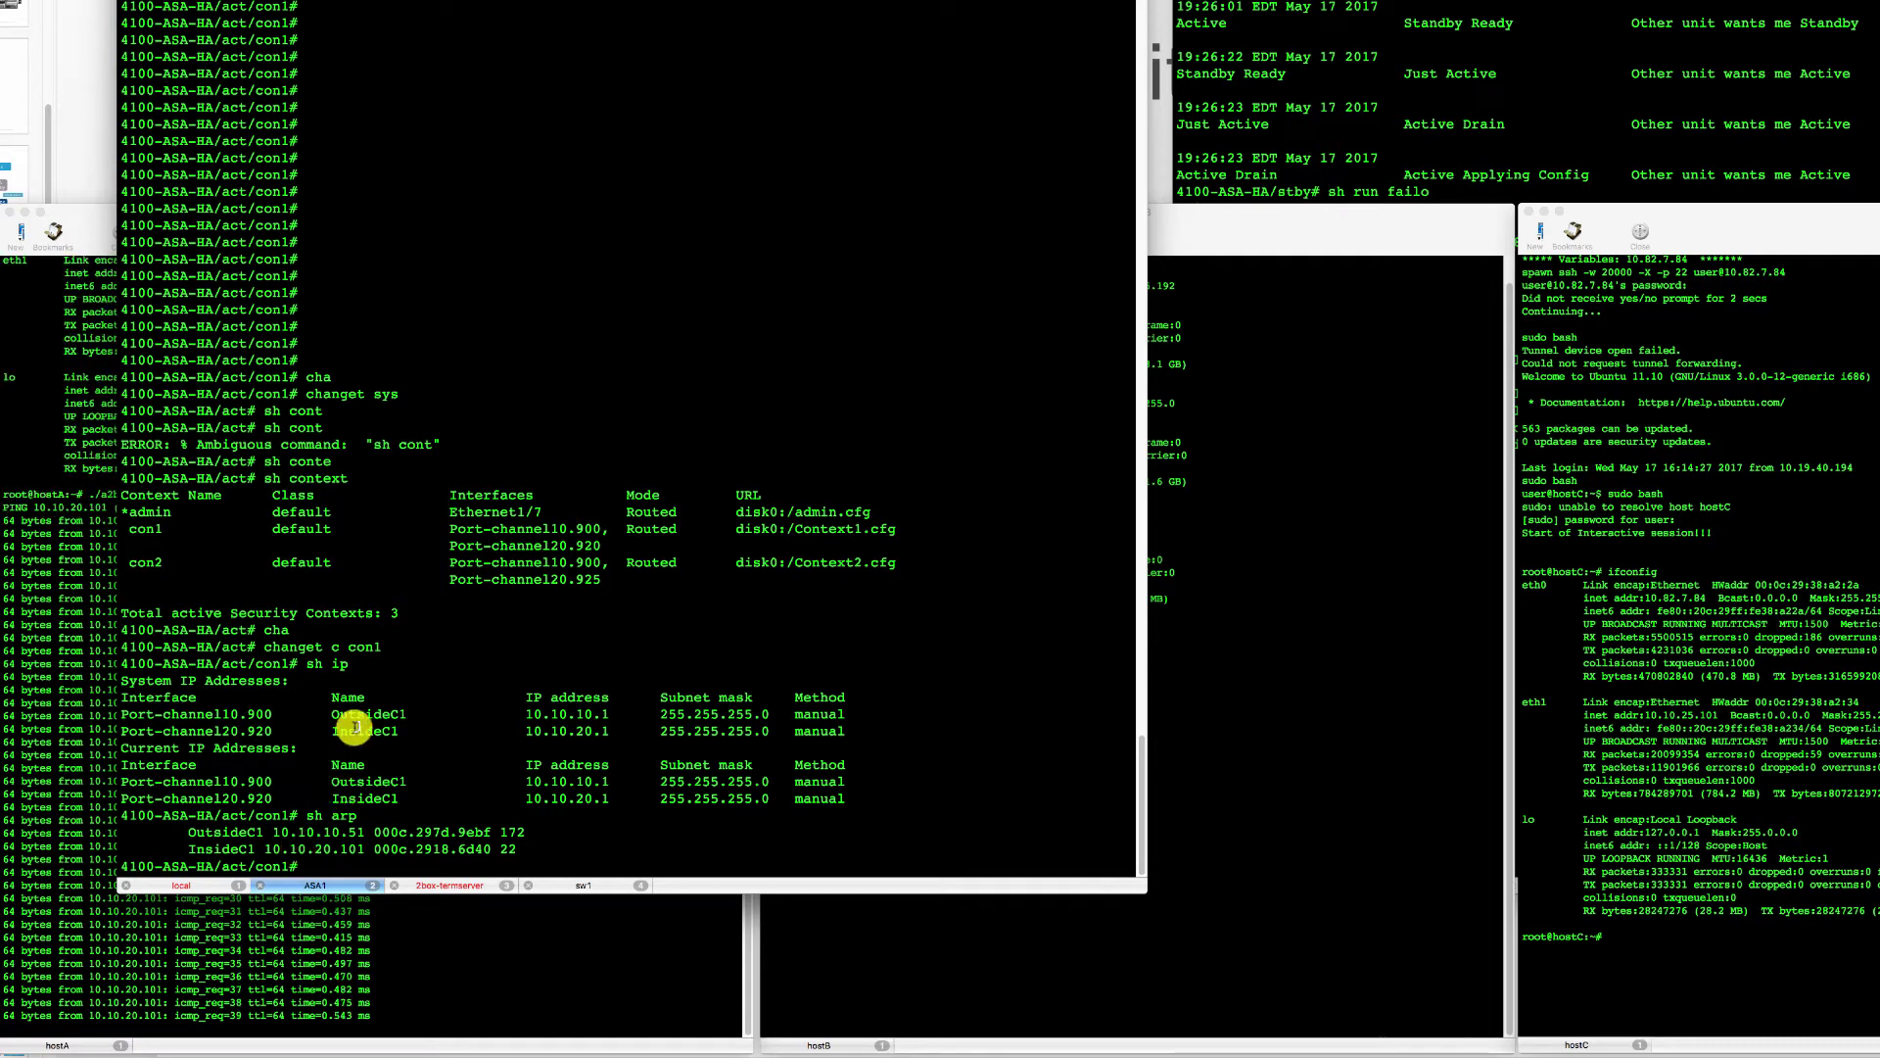
pyautogui.write('sh conn')
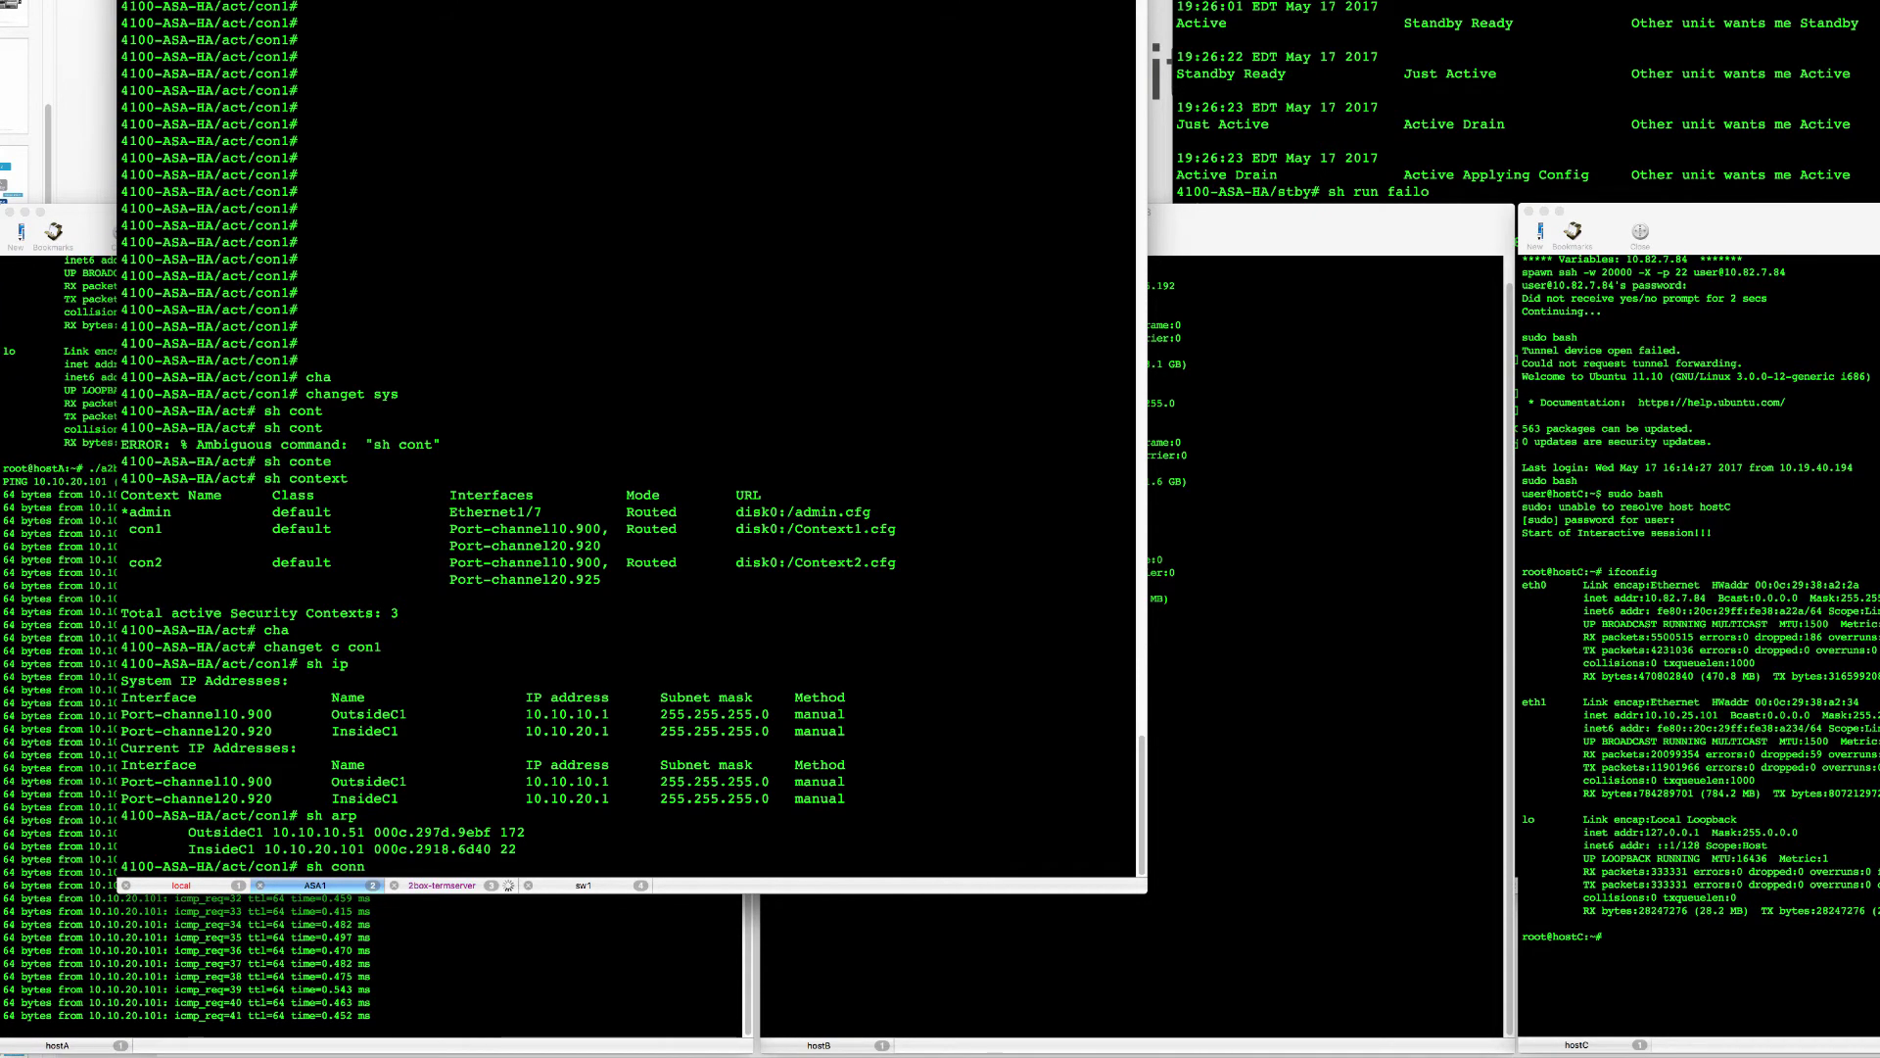
pyautogui.press('Return')
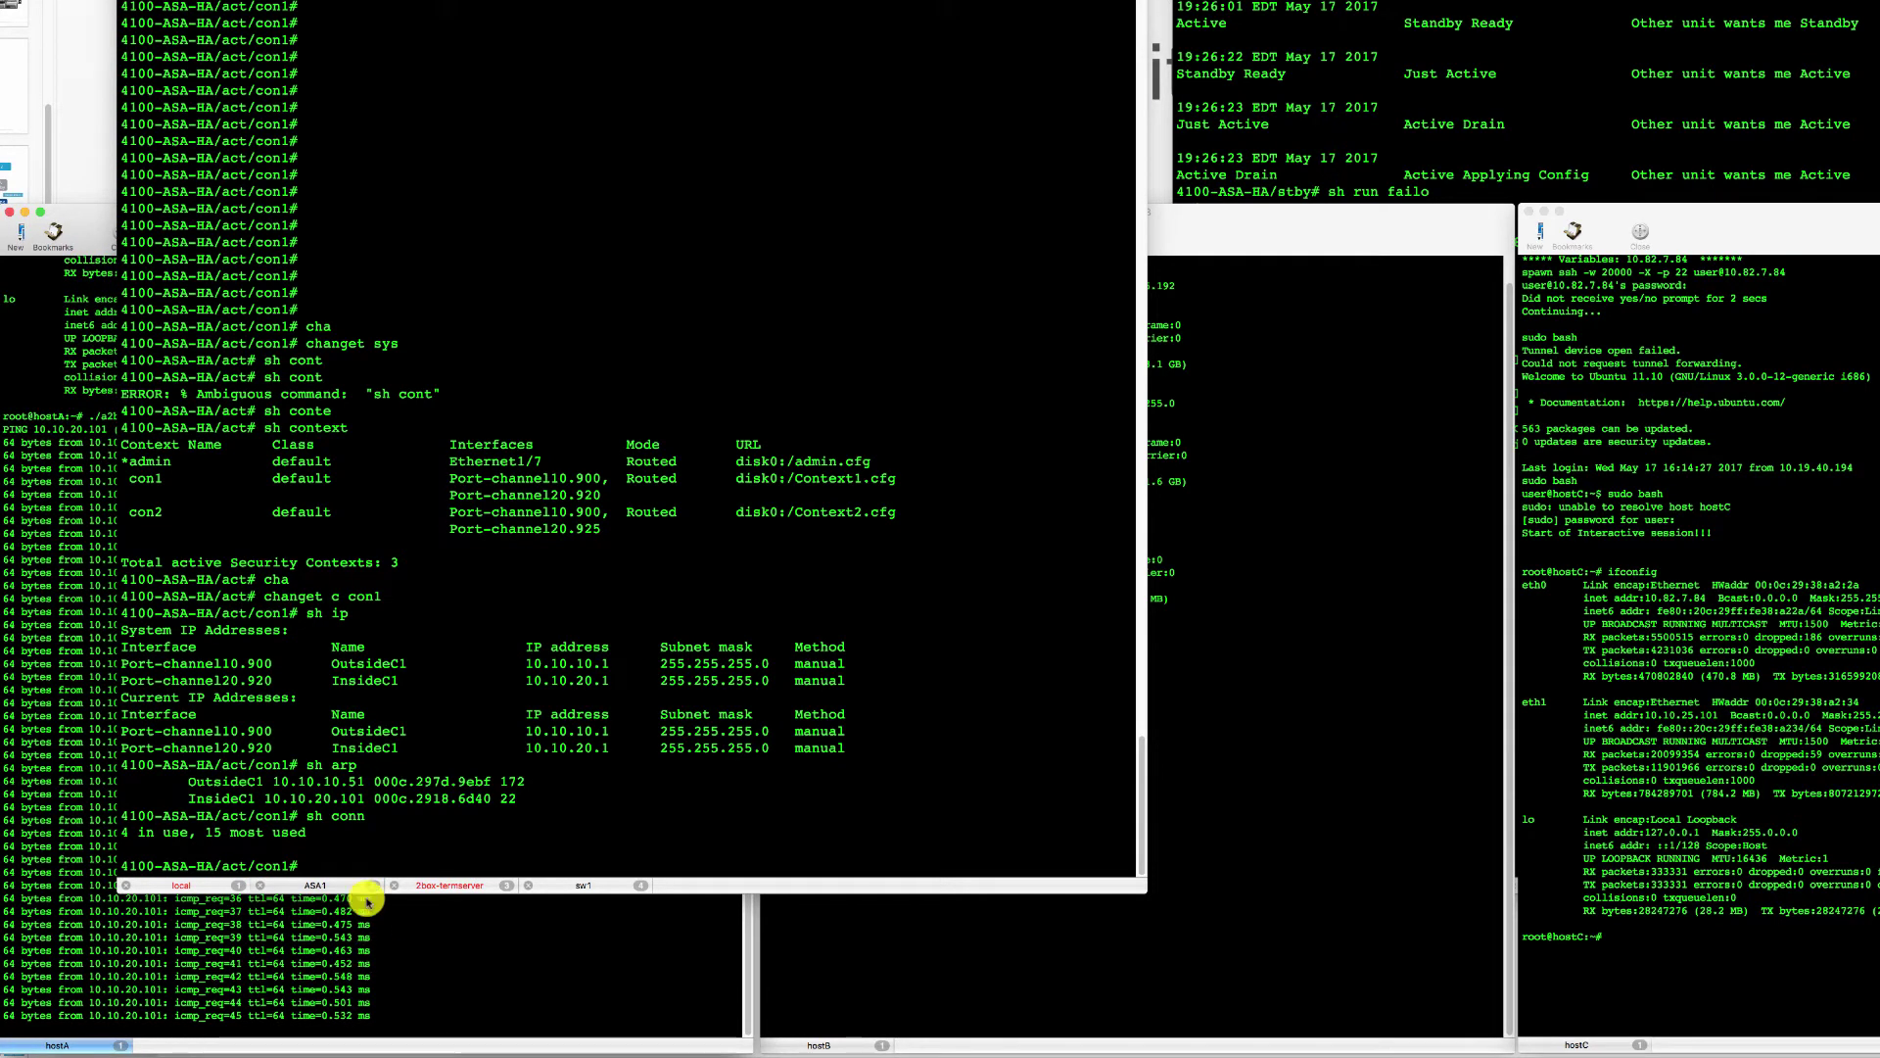
# - Stop hostA's ping and run ./a2b_ssh to 10.10.20.101, leaving it at the password prompt
pyautogui.click(384, 967)
pyautogui.hotkey('ctrl', 'c')
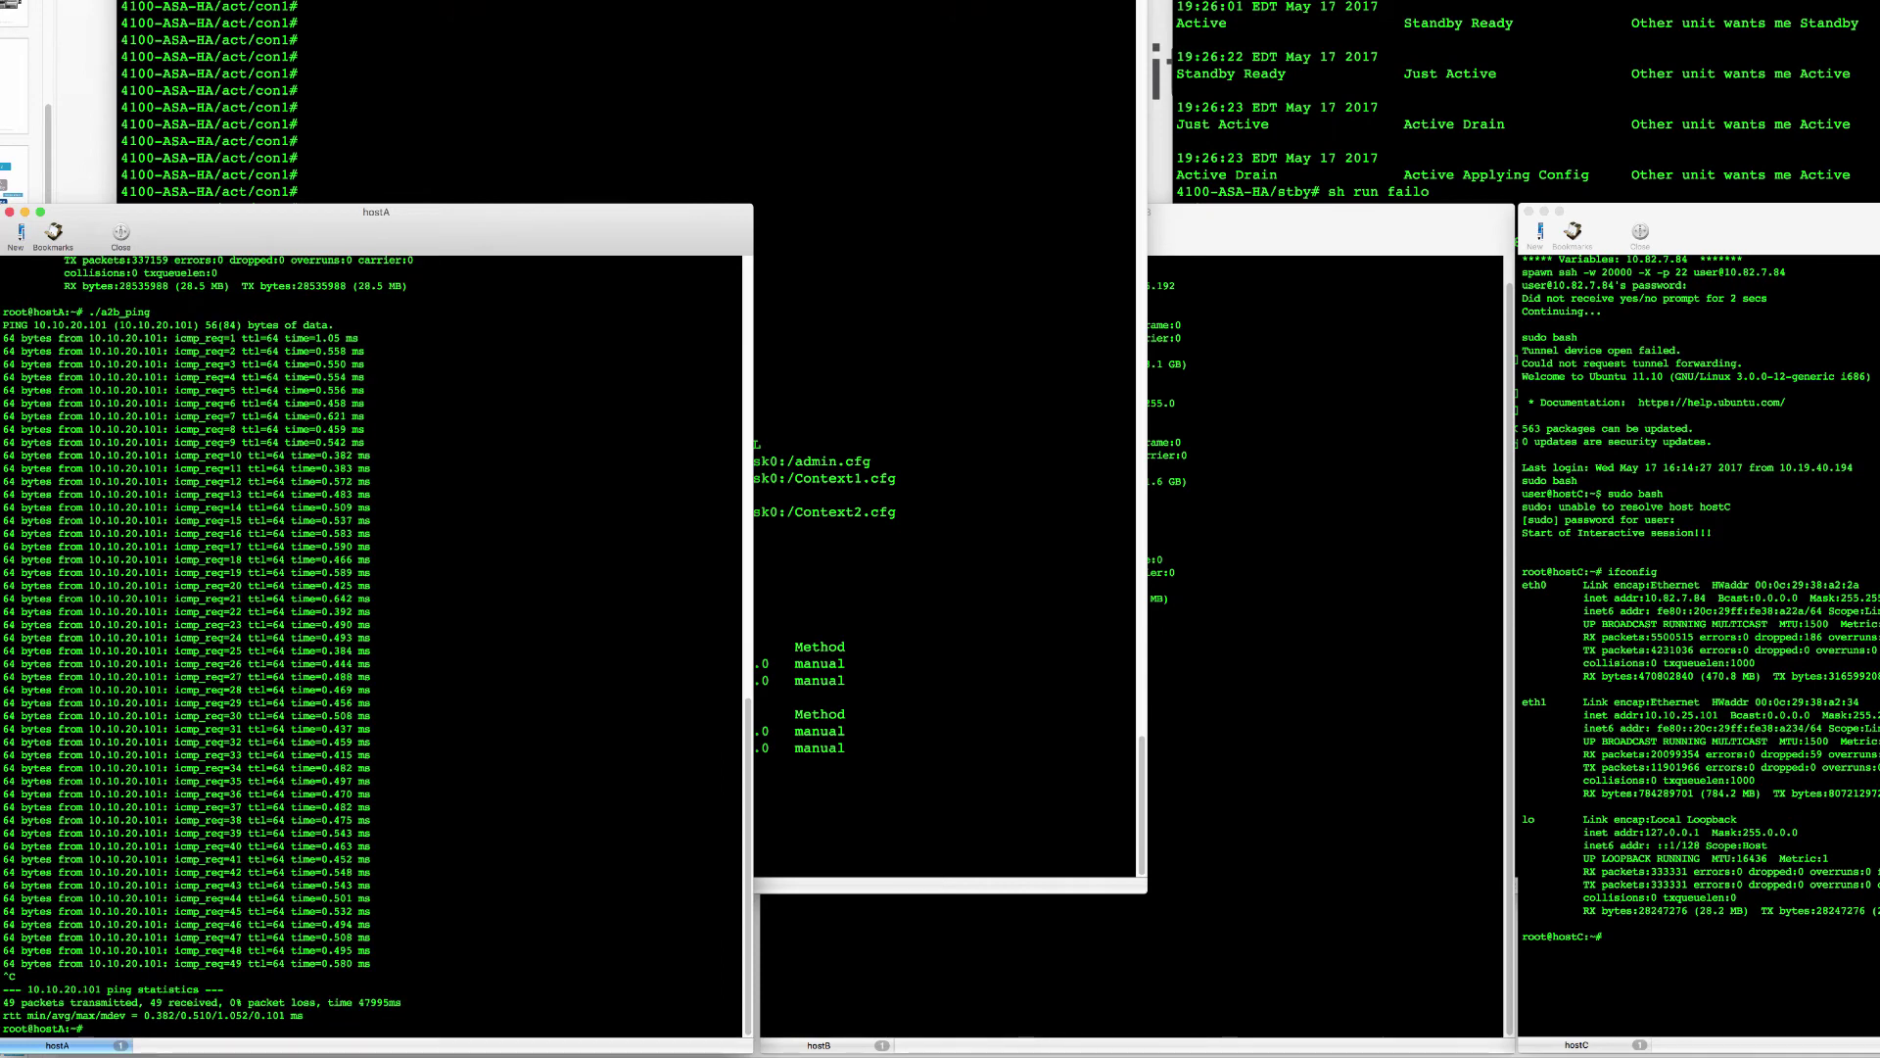
pyautogui.press('Up')
pyautogui.click(916, 724)
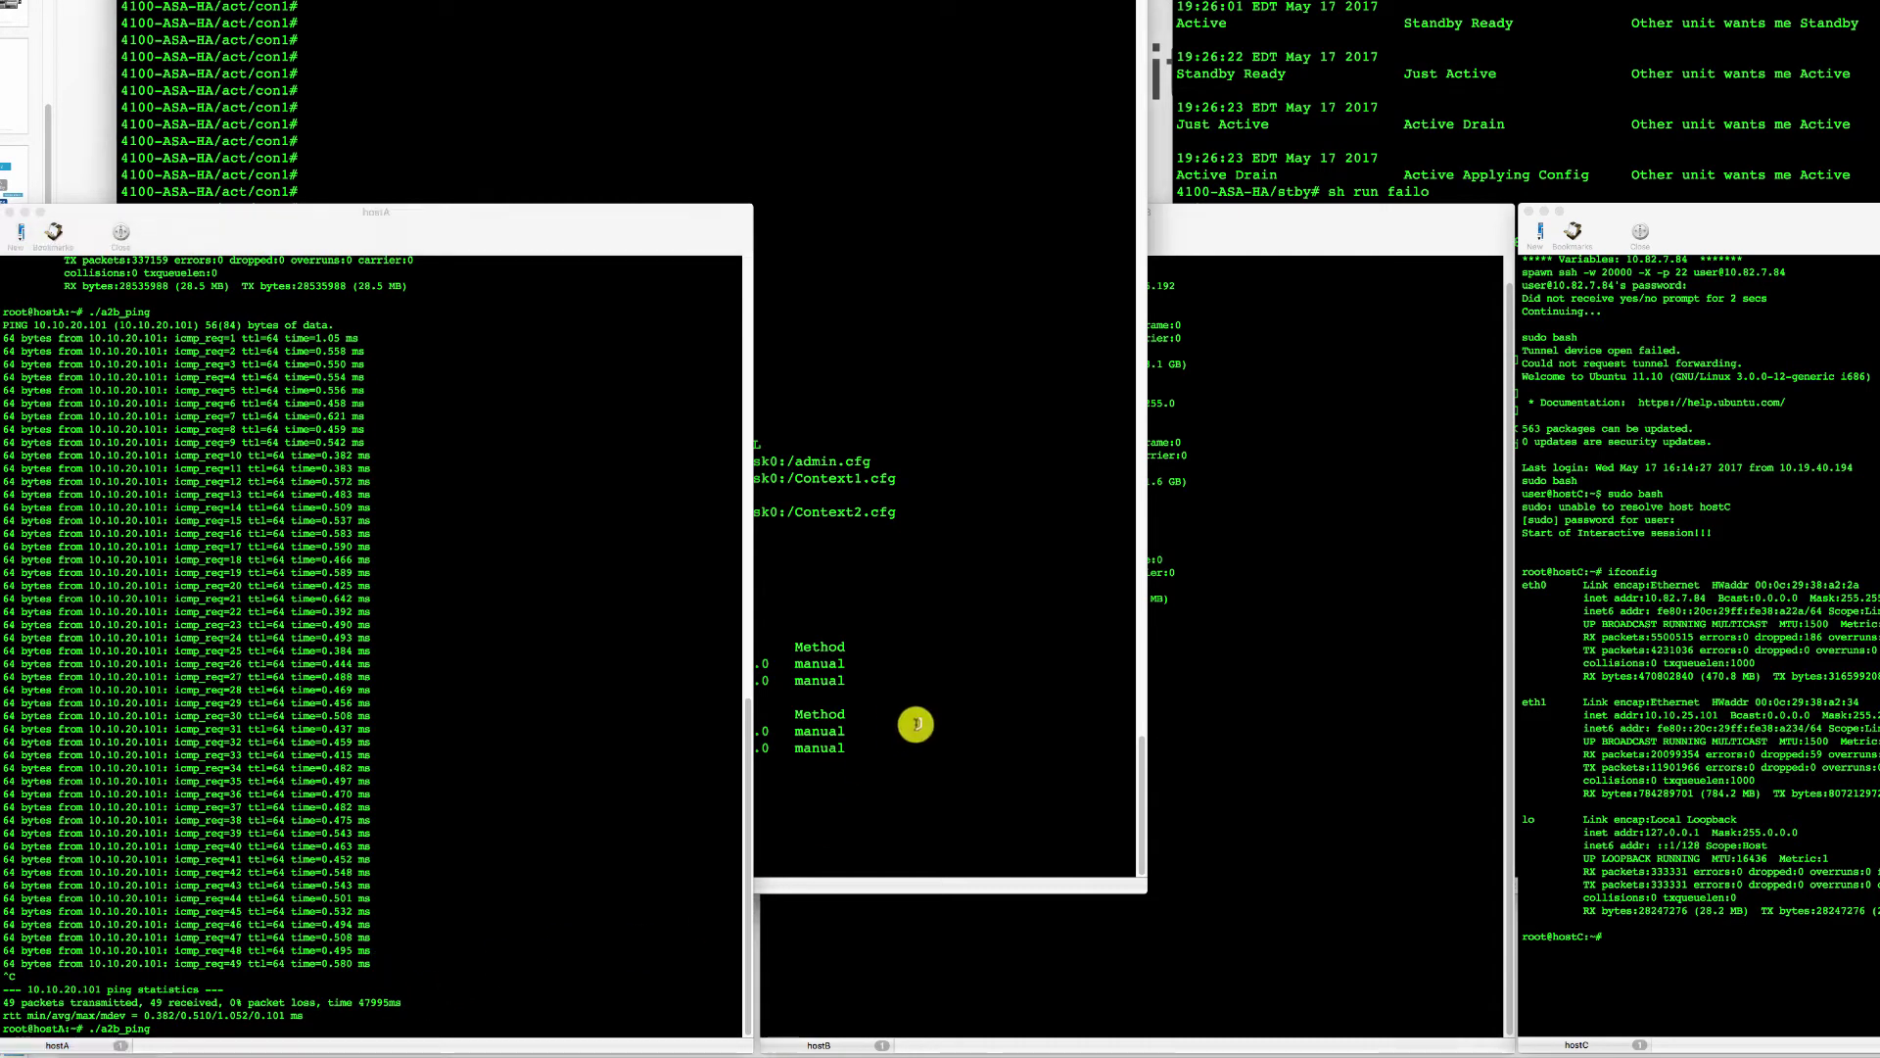
pyautogui.click(292, 775)
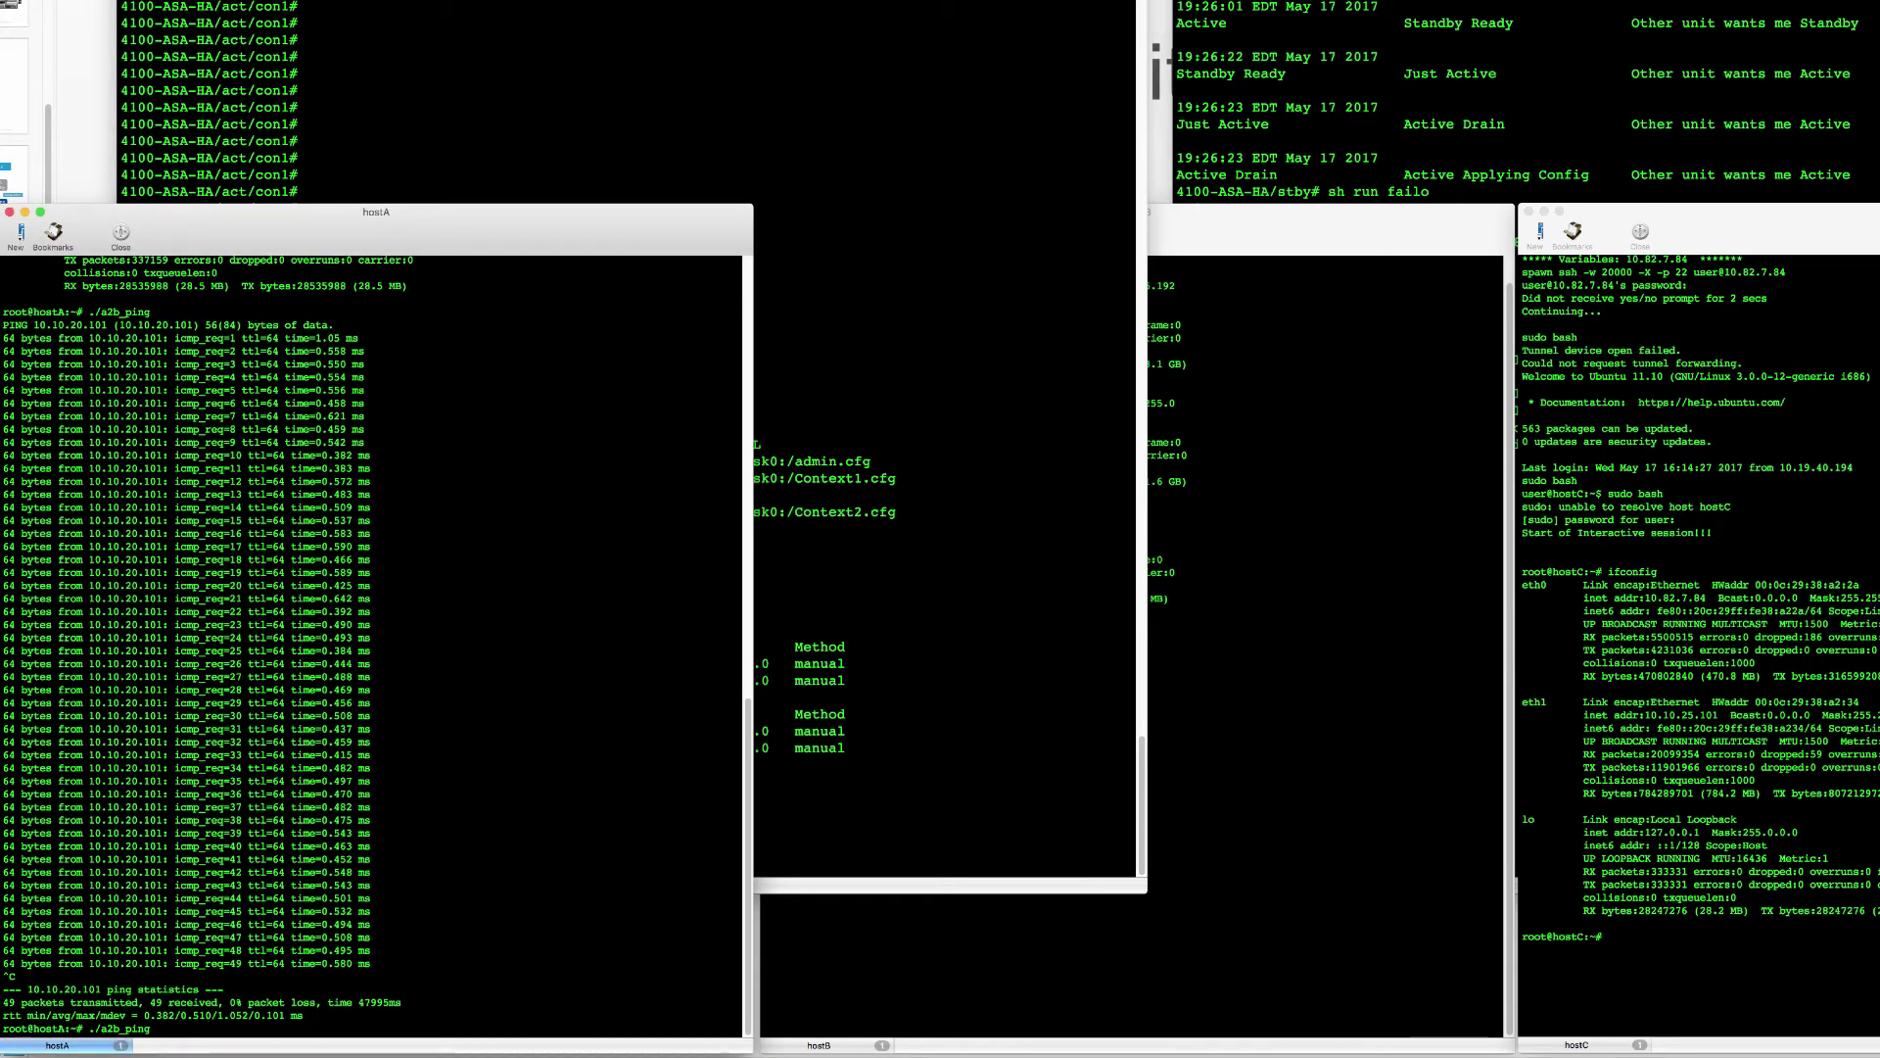
pyautogui.write('./a2b_ssh')
pyautogui.press('Return')
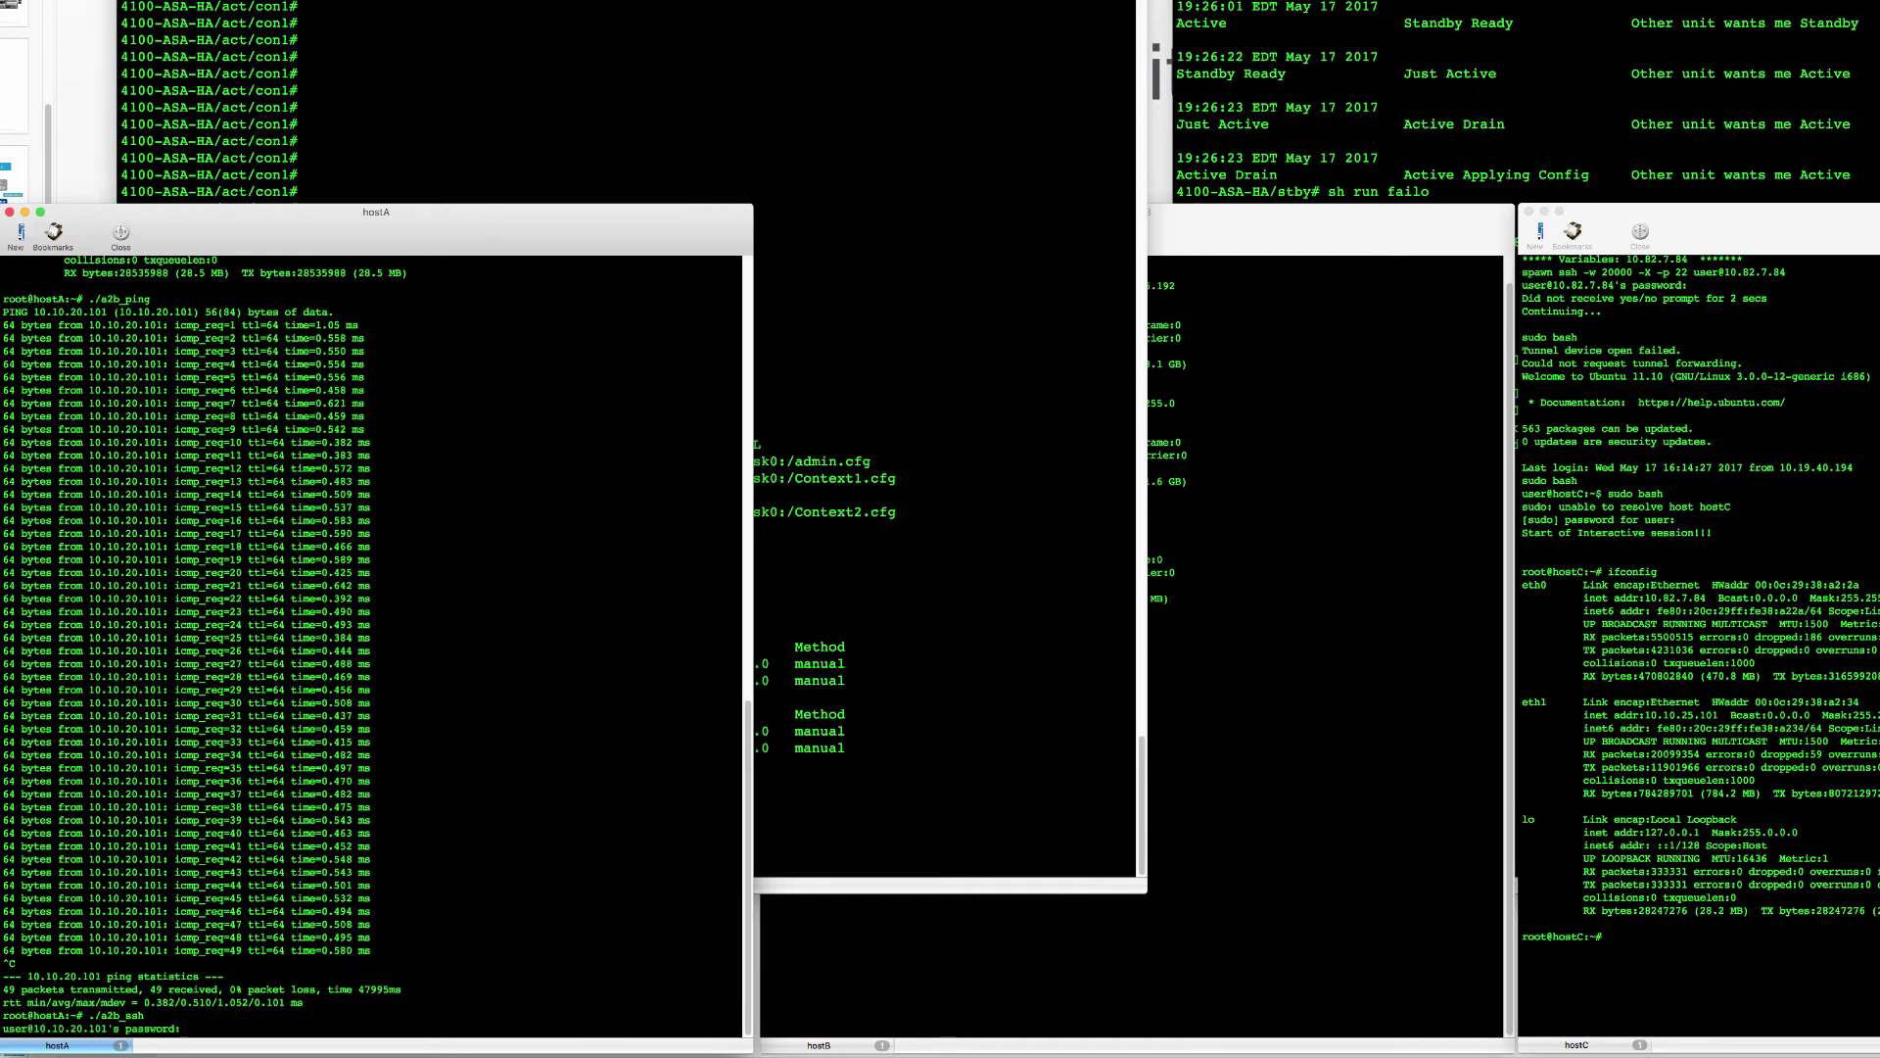
# - On ASA1, check sh conn for the new SSH flow and review sh service-policy inspection statistics
pyautogui.click(335, 774)
pyautogui.click(990, 709)
pyautogui.write('sh conn')
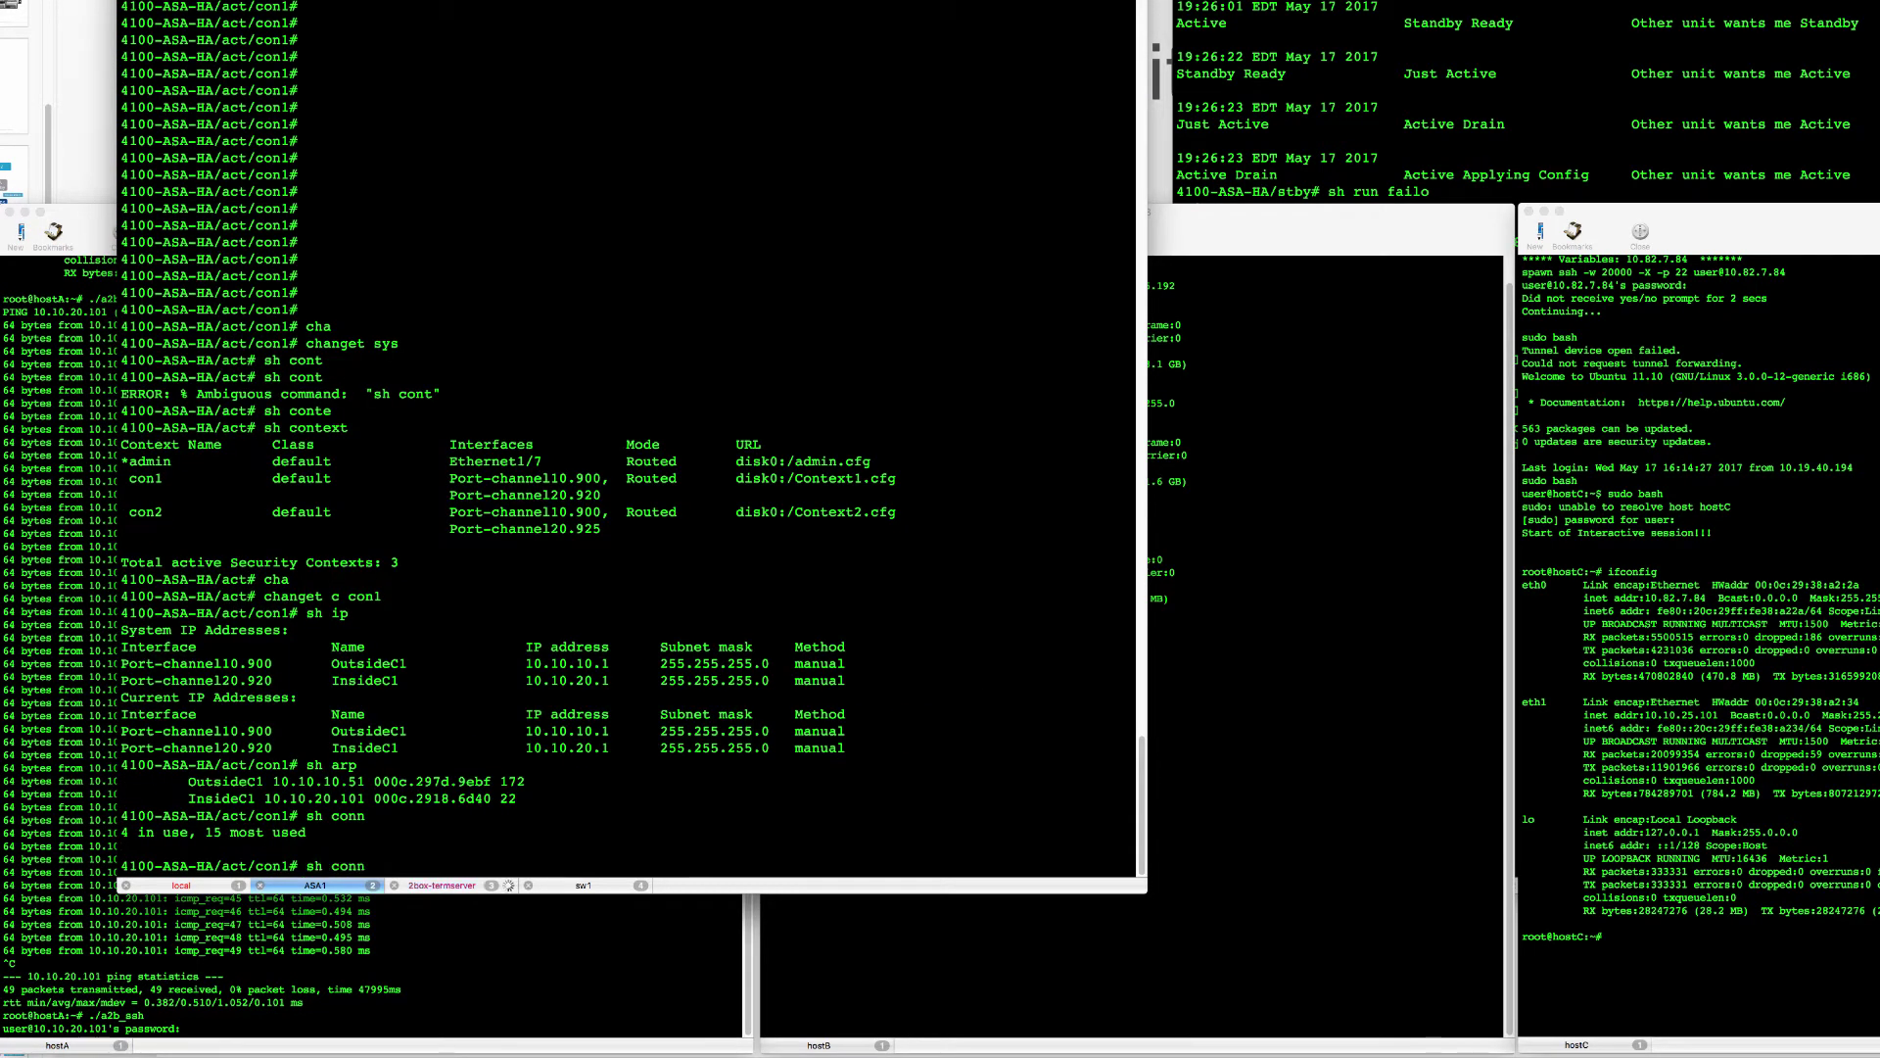
pyautogui.press('Return')
pyautogui.click(1178, 844)
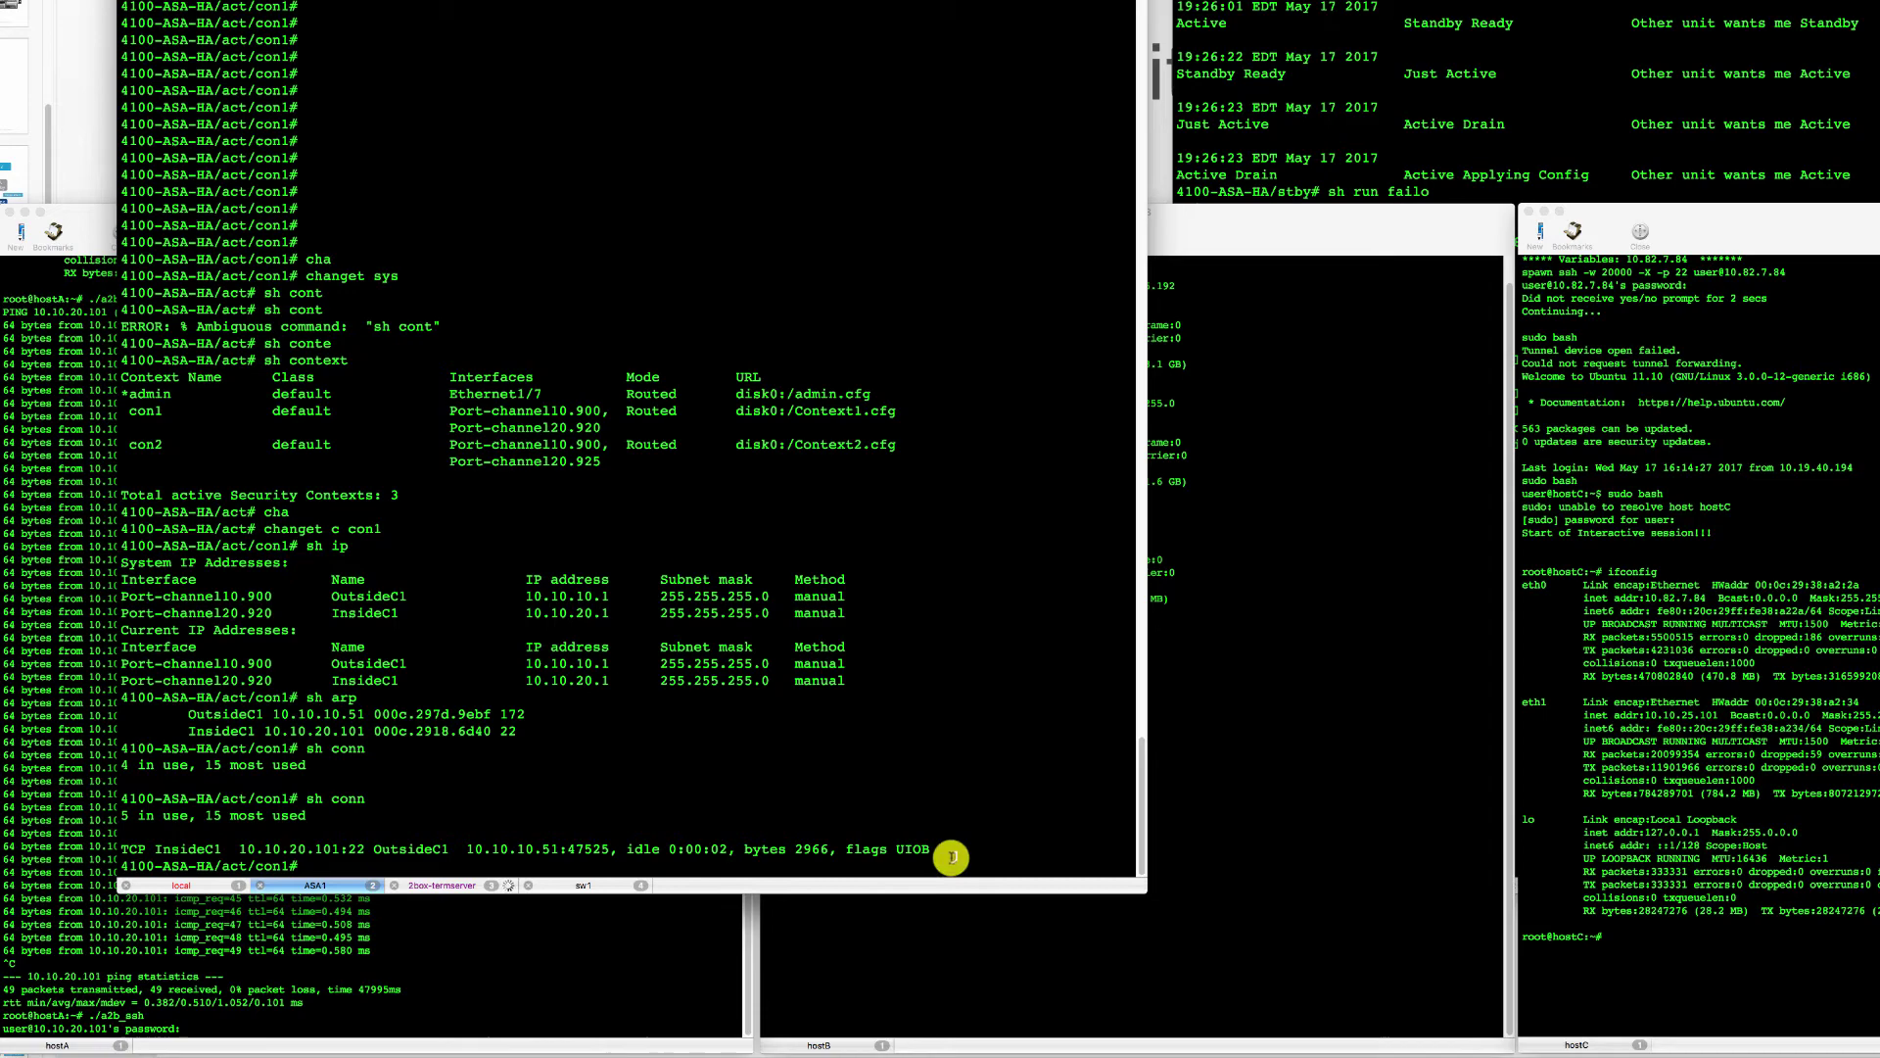
pyautogui.write('sh se')
pyautogui.press('Tab')
pyautogui.press('Return')
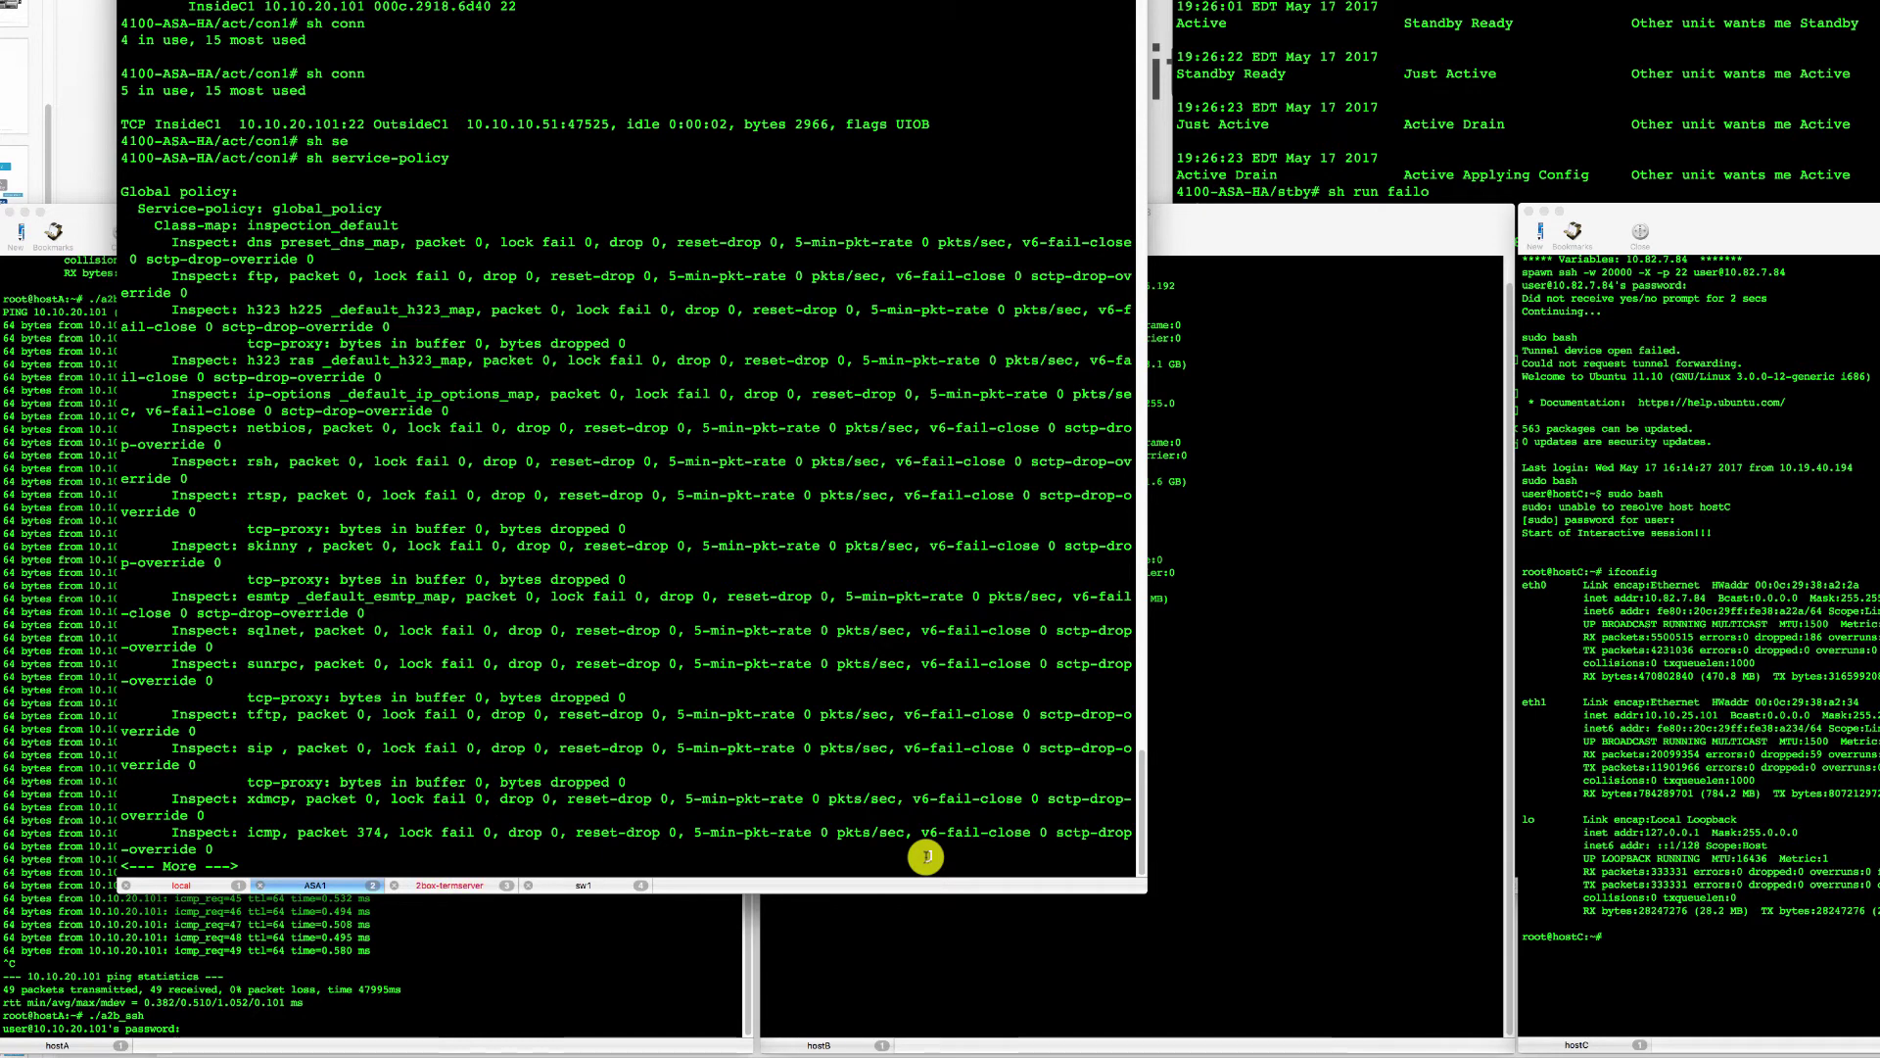
pyautogui.press('space')
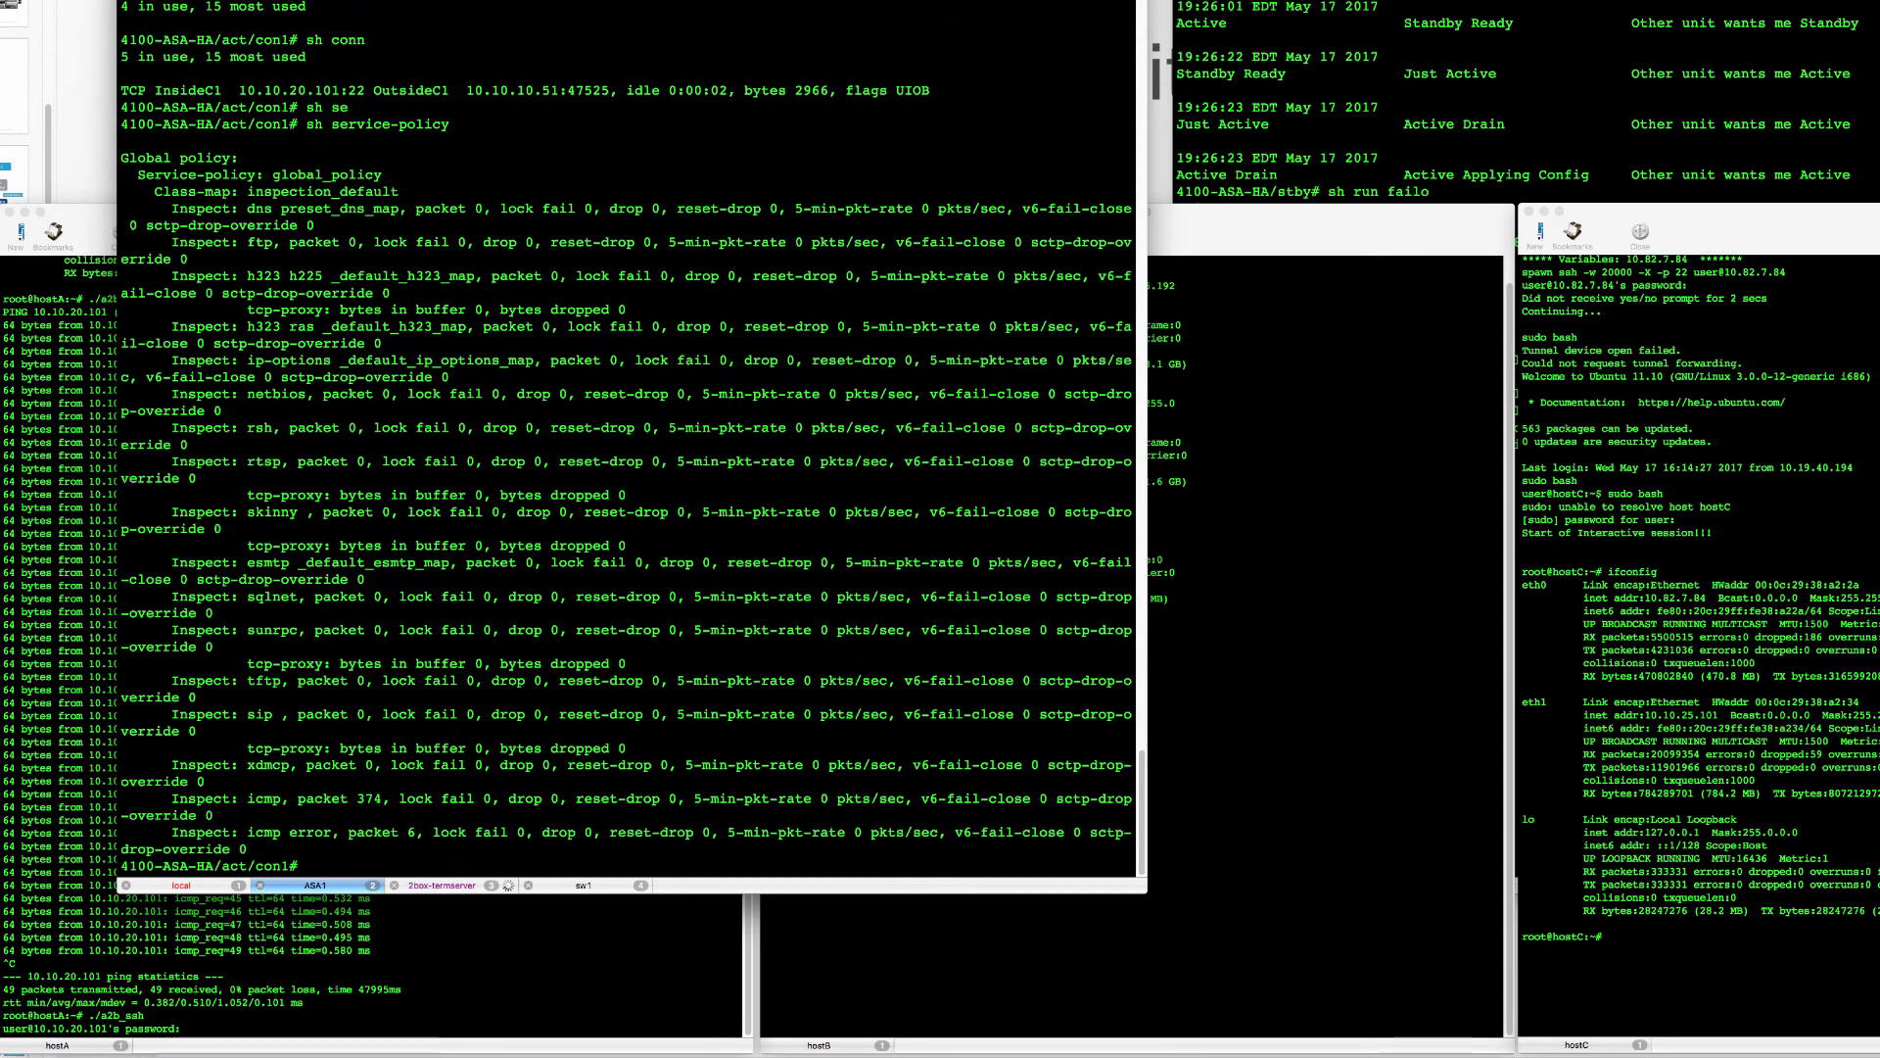
pyautogui.press('Return')
pyautogui.press('Return')
pyautogui.press('Return')
pyautogui.write('sh')
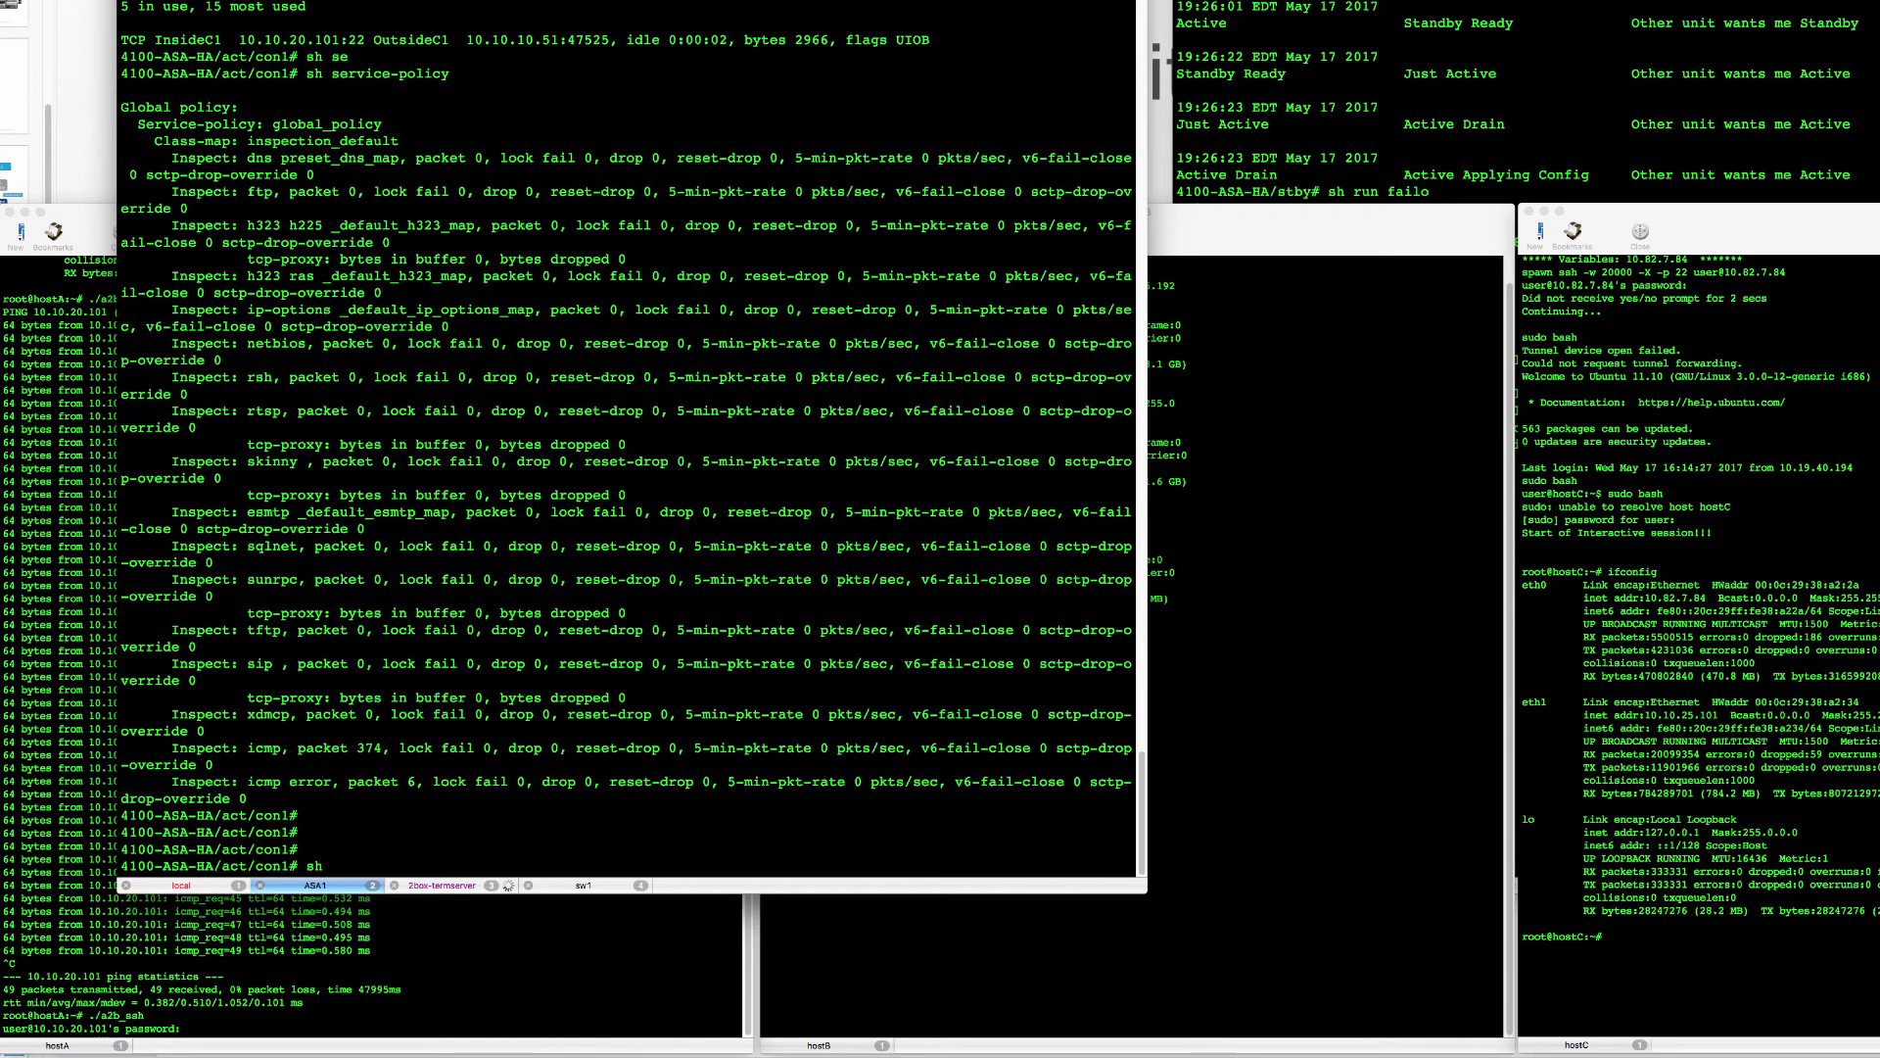
pyautogui.write(' conn')
pyautogui.press('Return')
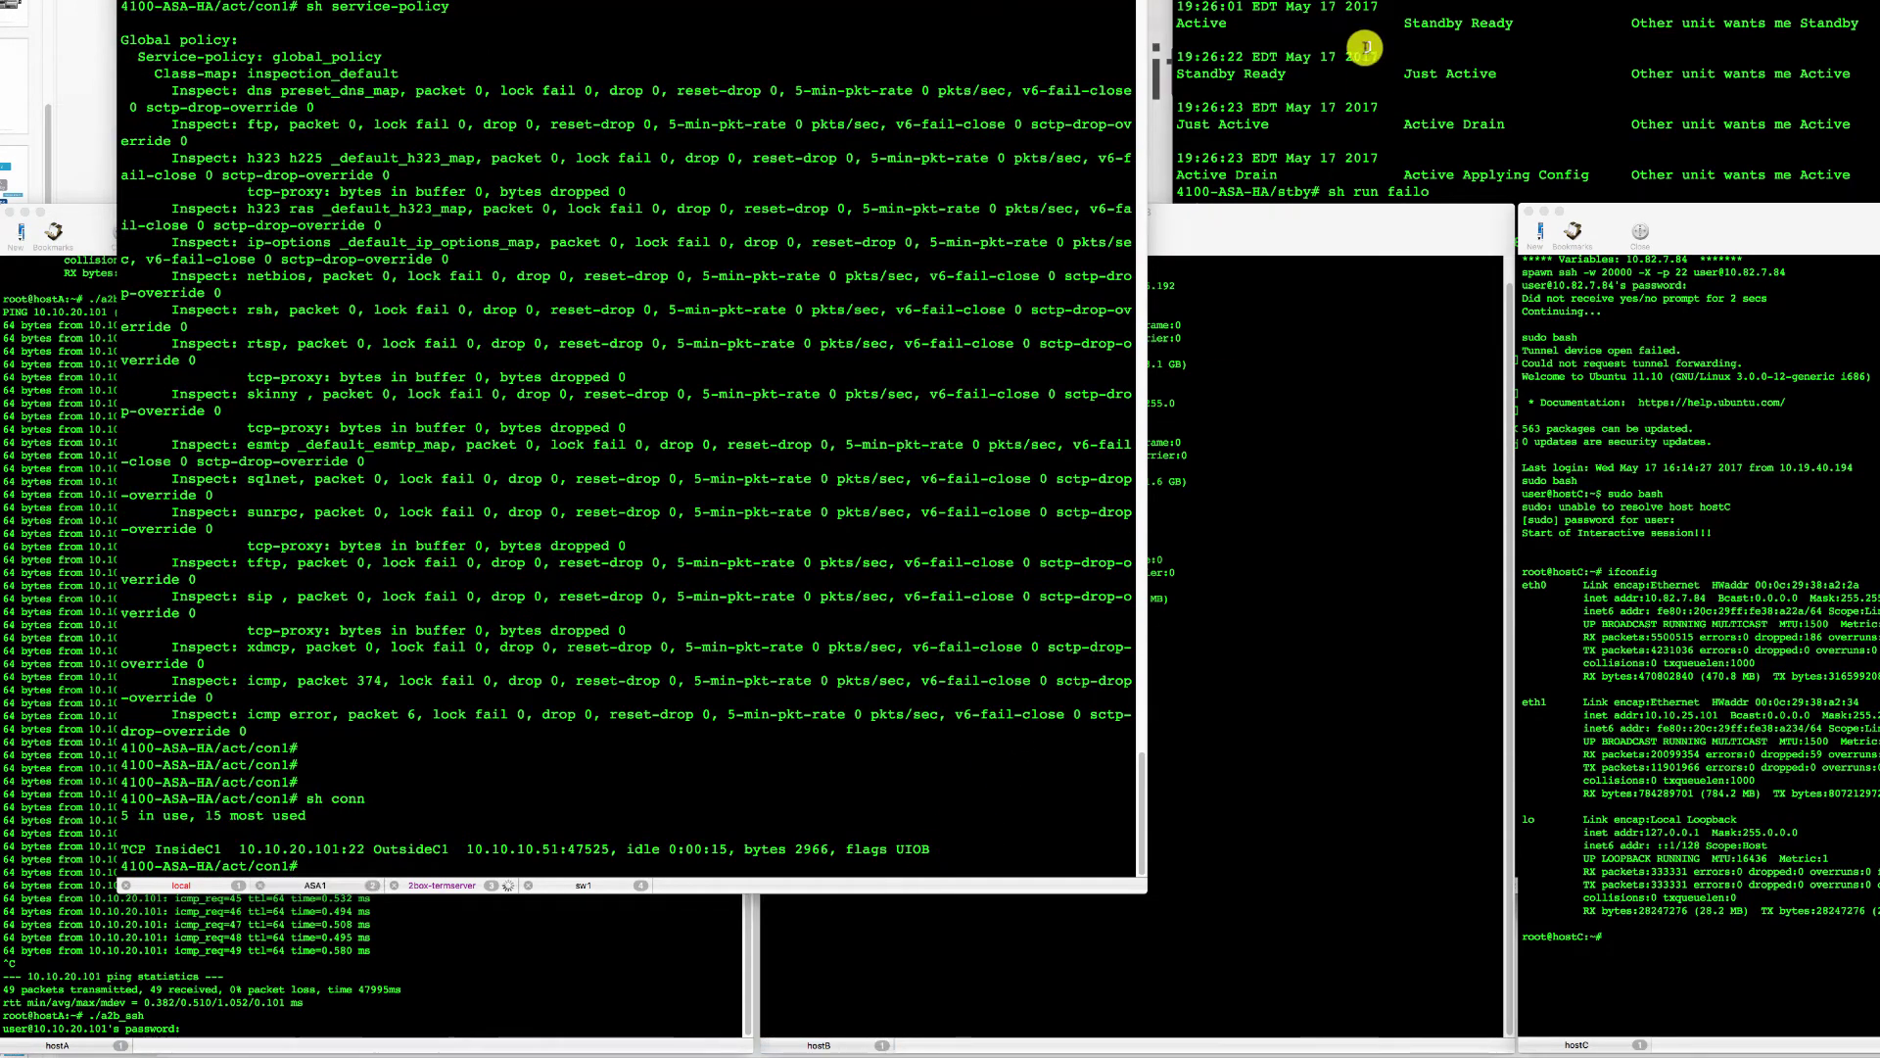
# - On standby ASA2, list the replicated SSH connection 10.10.20.101:22–10.10.10.51:47525, 5 in use
pyautogui.click(1364, 46)
pyautogui.press('Return')
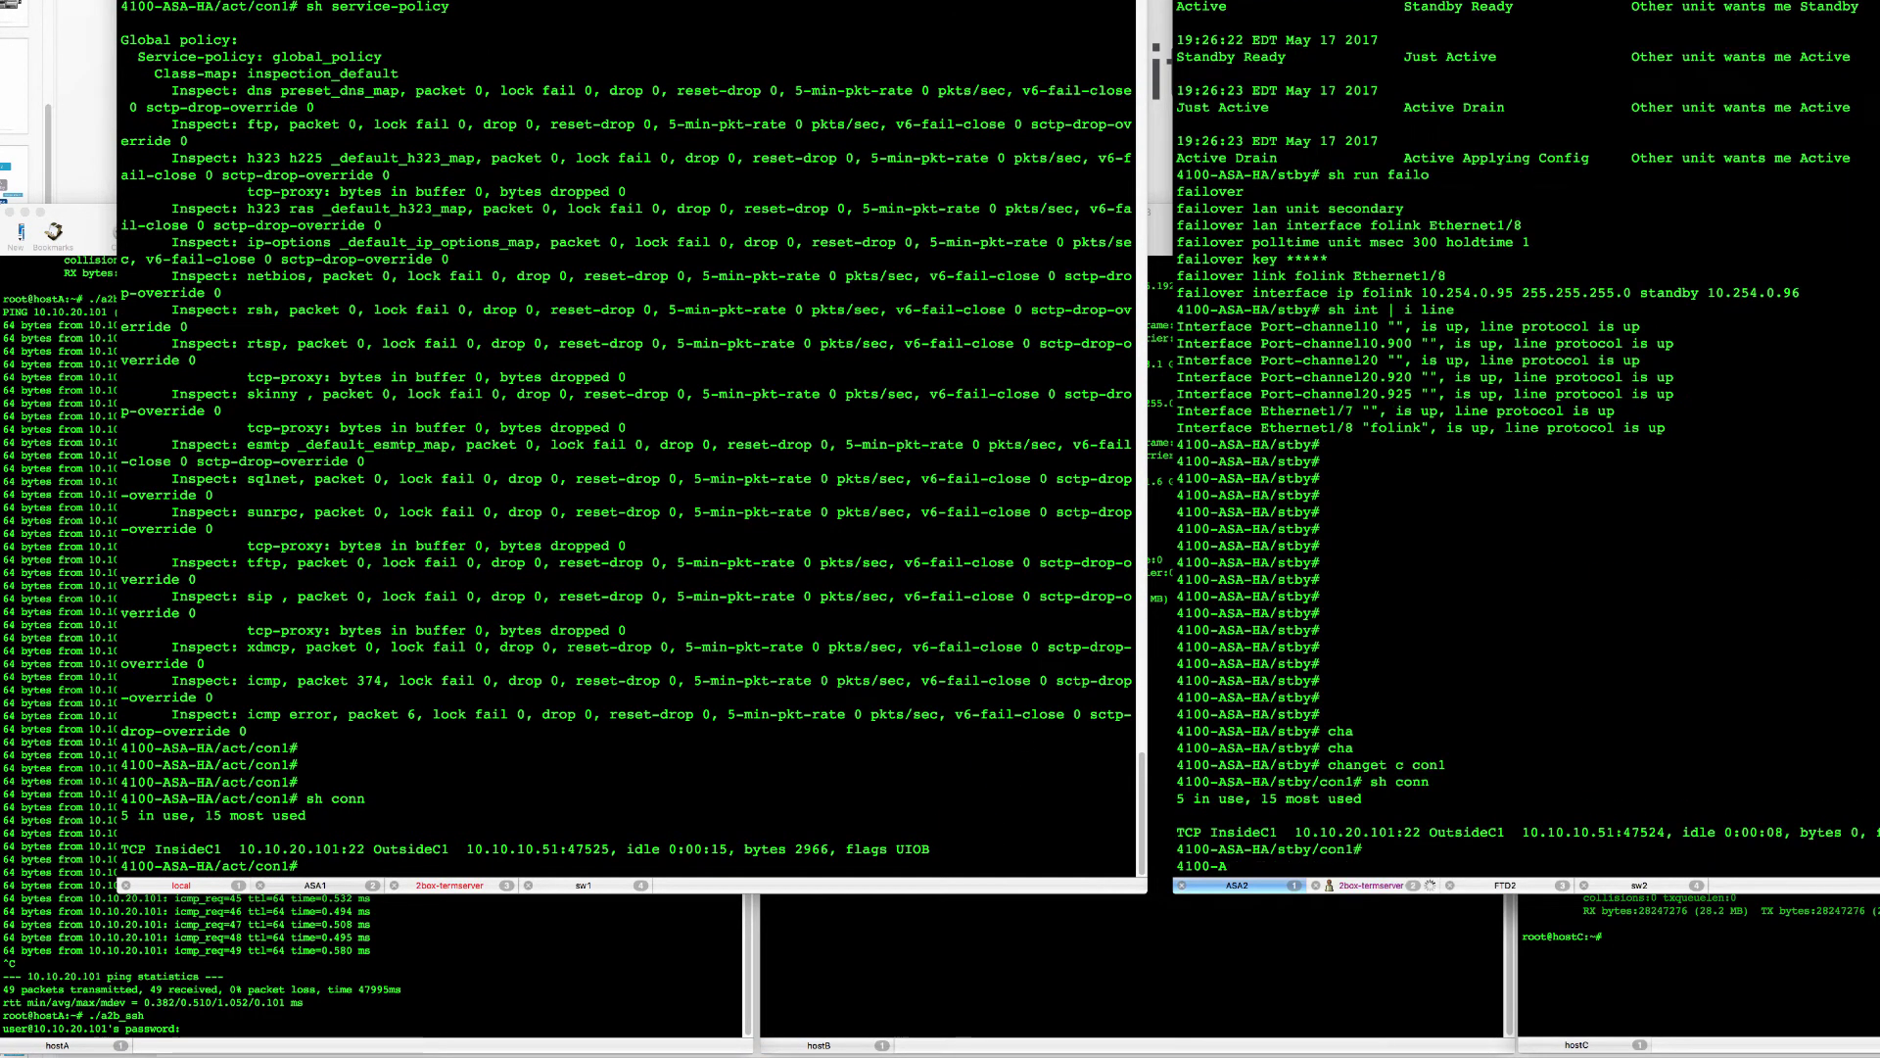
pyautogui.press('Return')
pyautogui.write('sh conn')
pyautogui.press('Return')
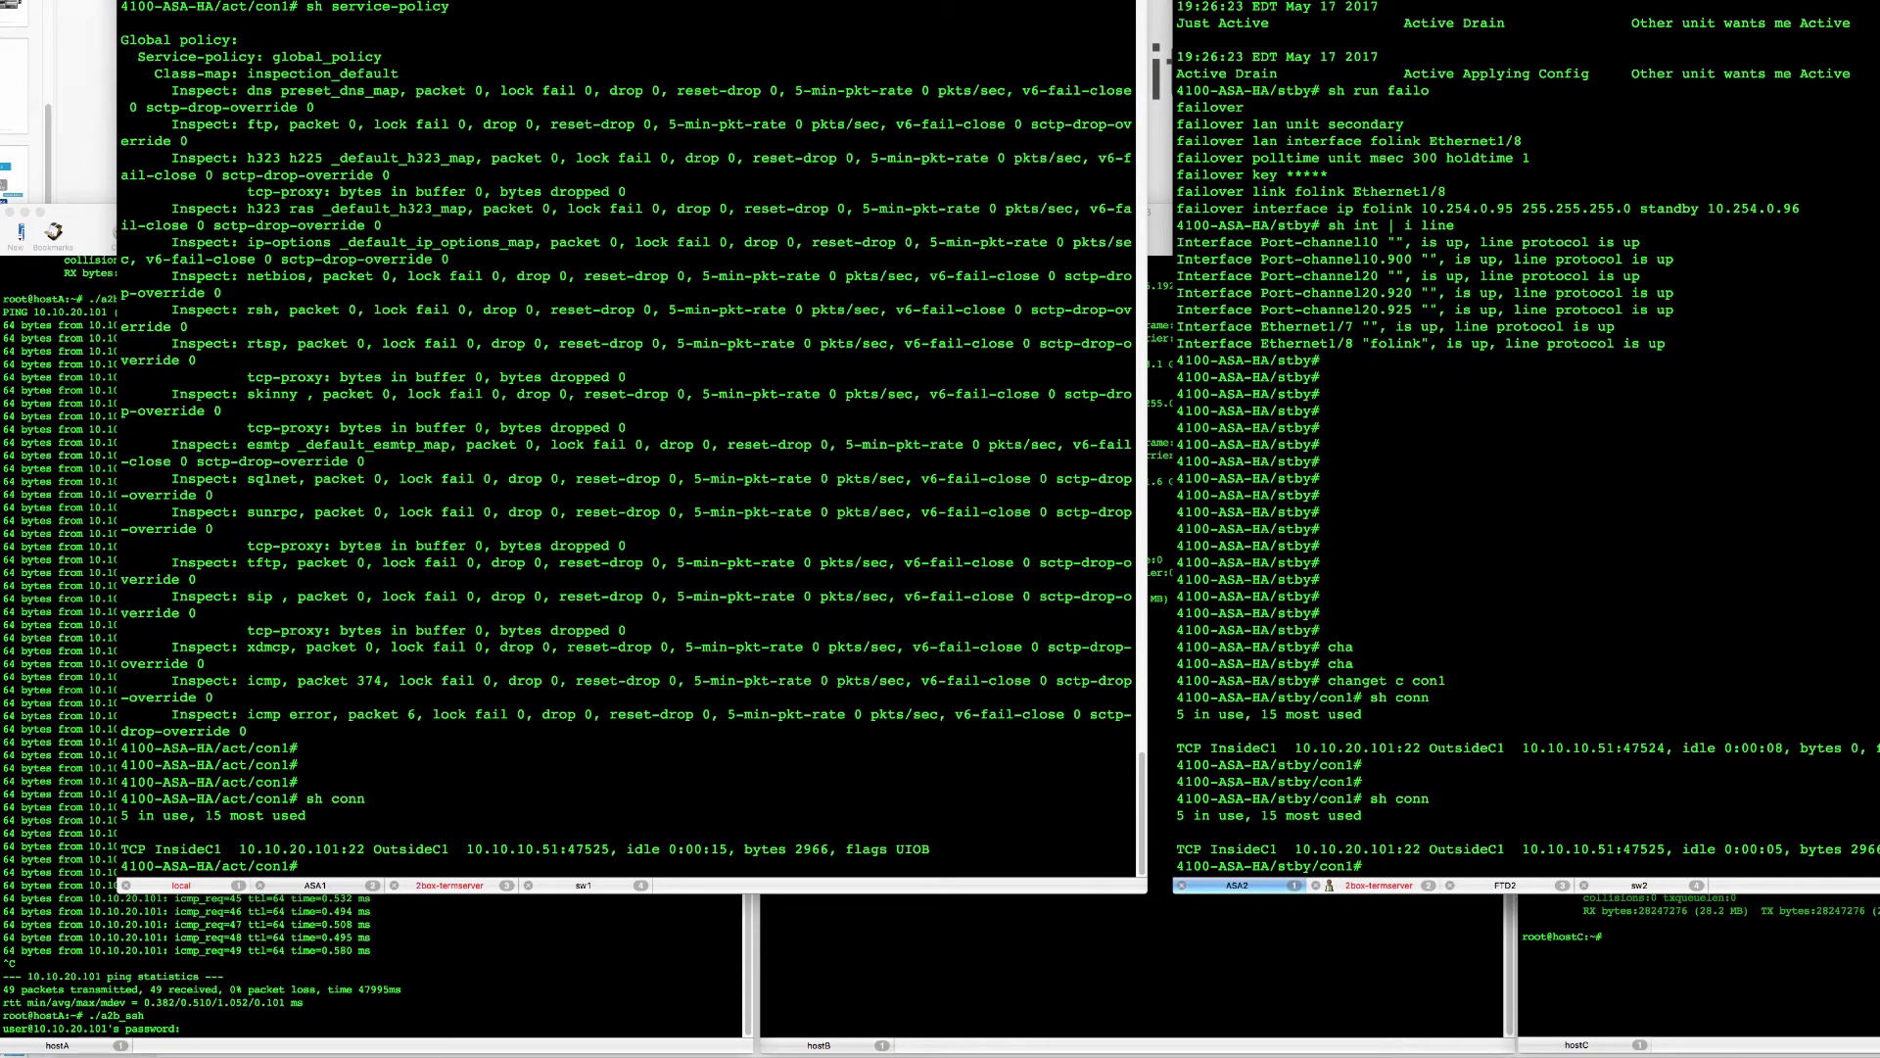
pyautogui.moveTo(1866, 858); pyautogui.dragTo(1164, 858)
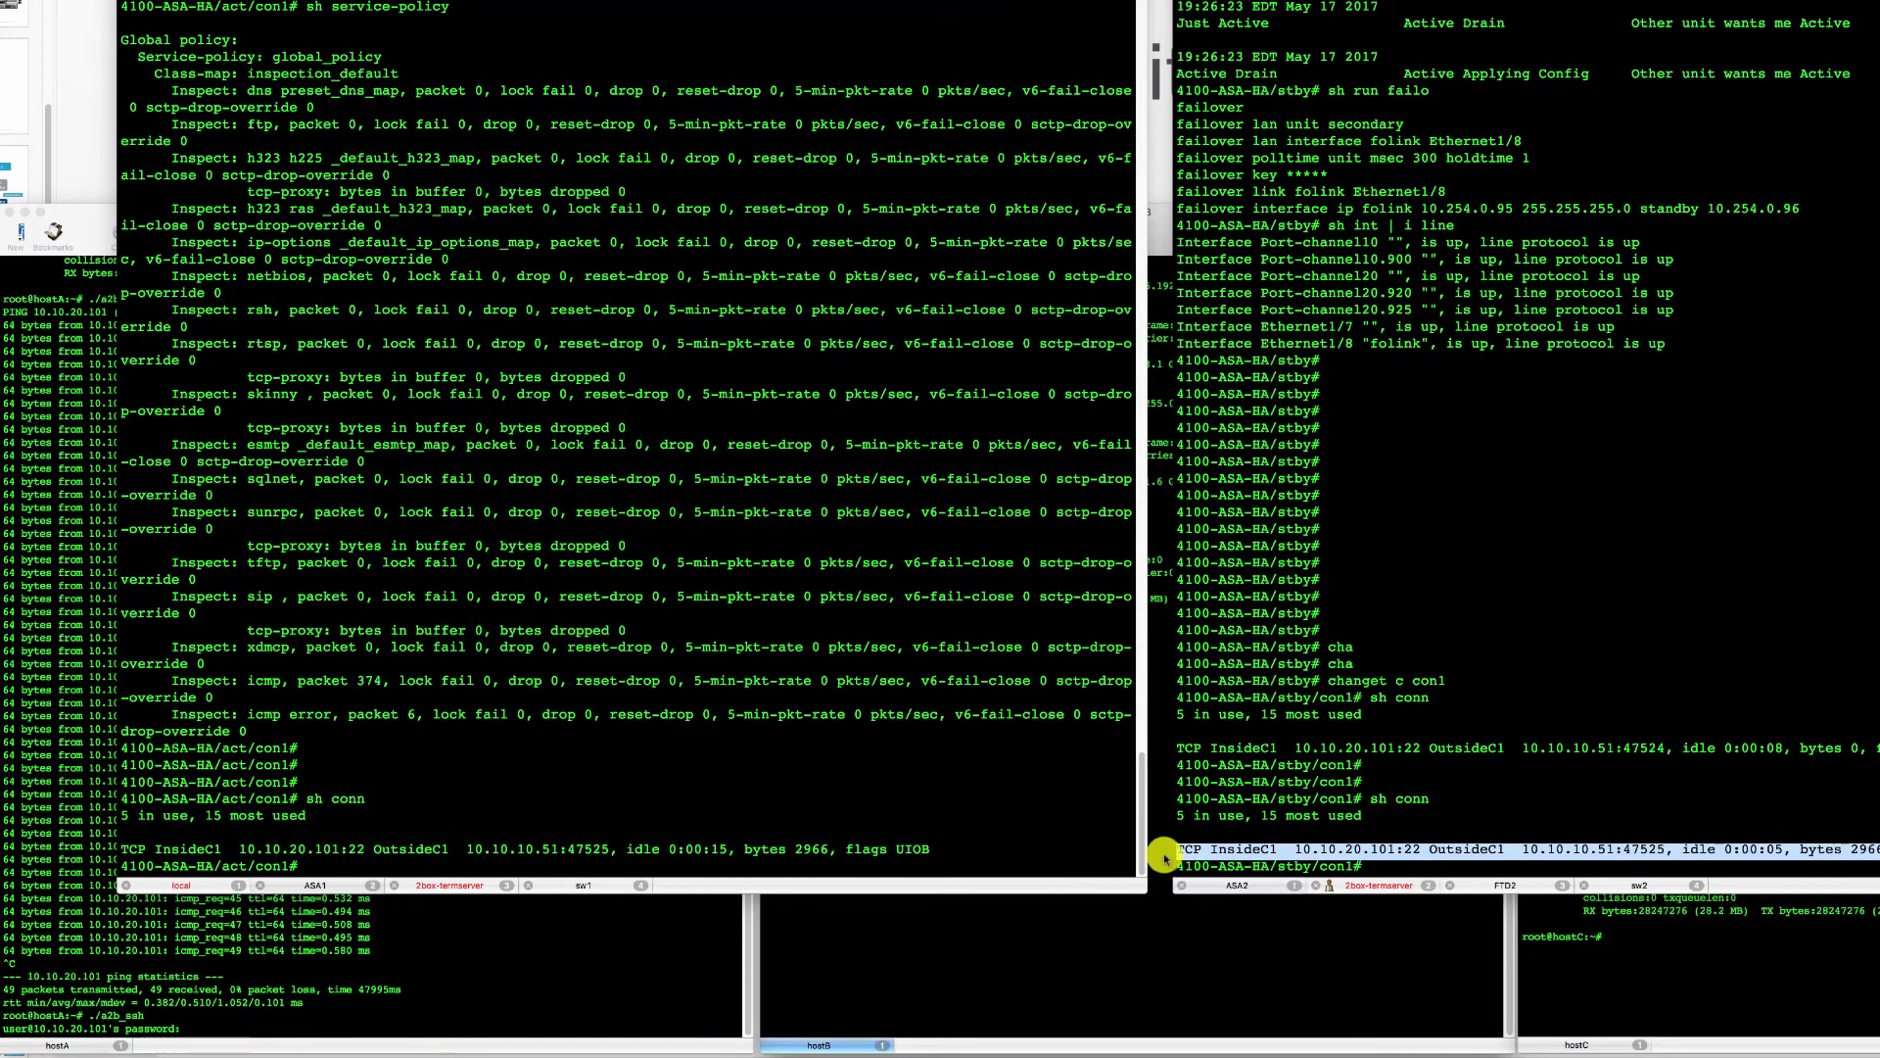
# - Recall and run b2a_udp on hostB, streaming UDP to 10.10.10.51 port 5001
pyautogui.click(507, 979)
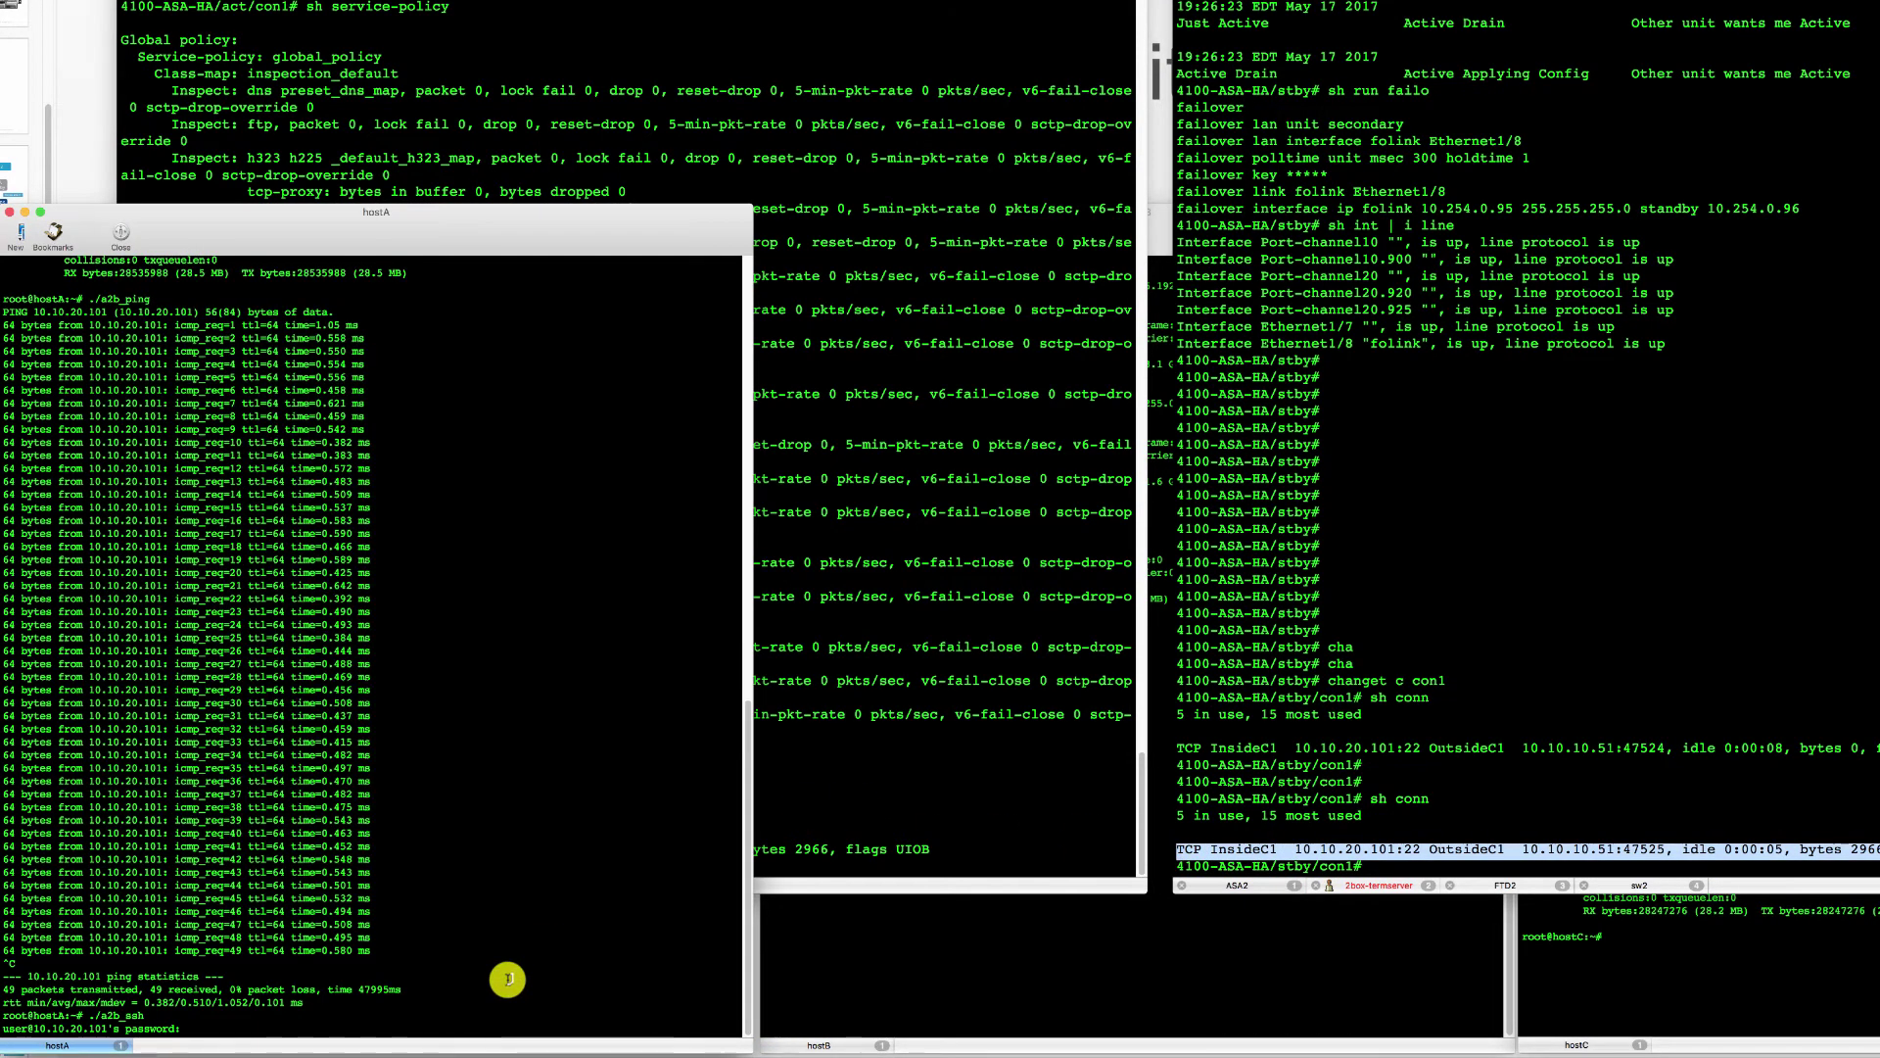
pyautogui.click(816, 1042)
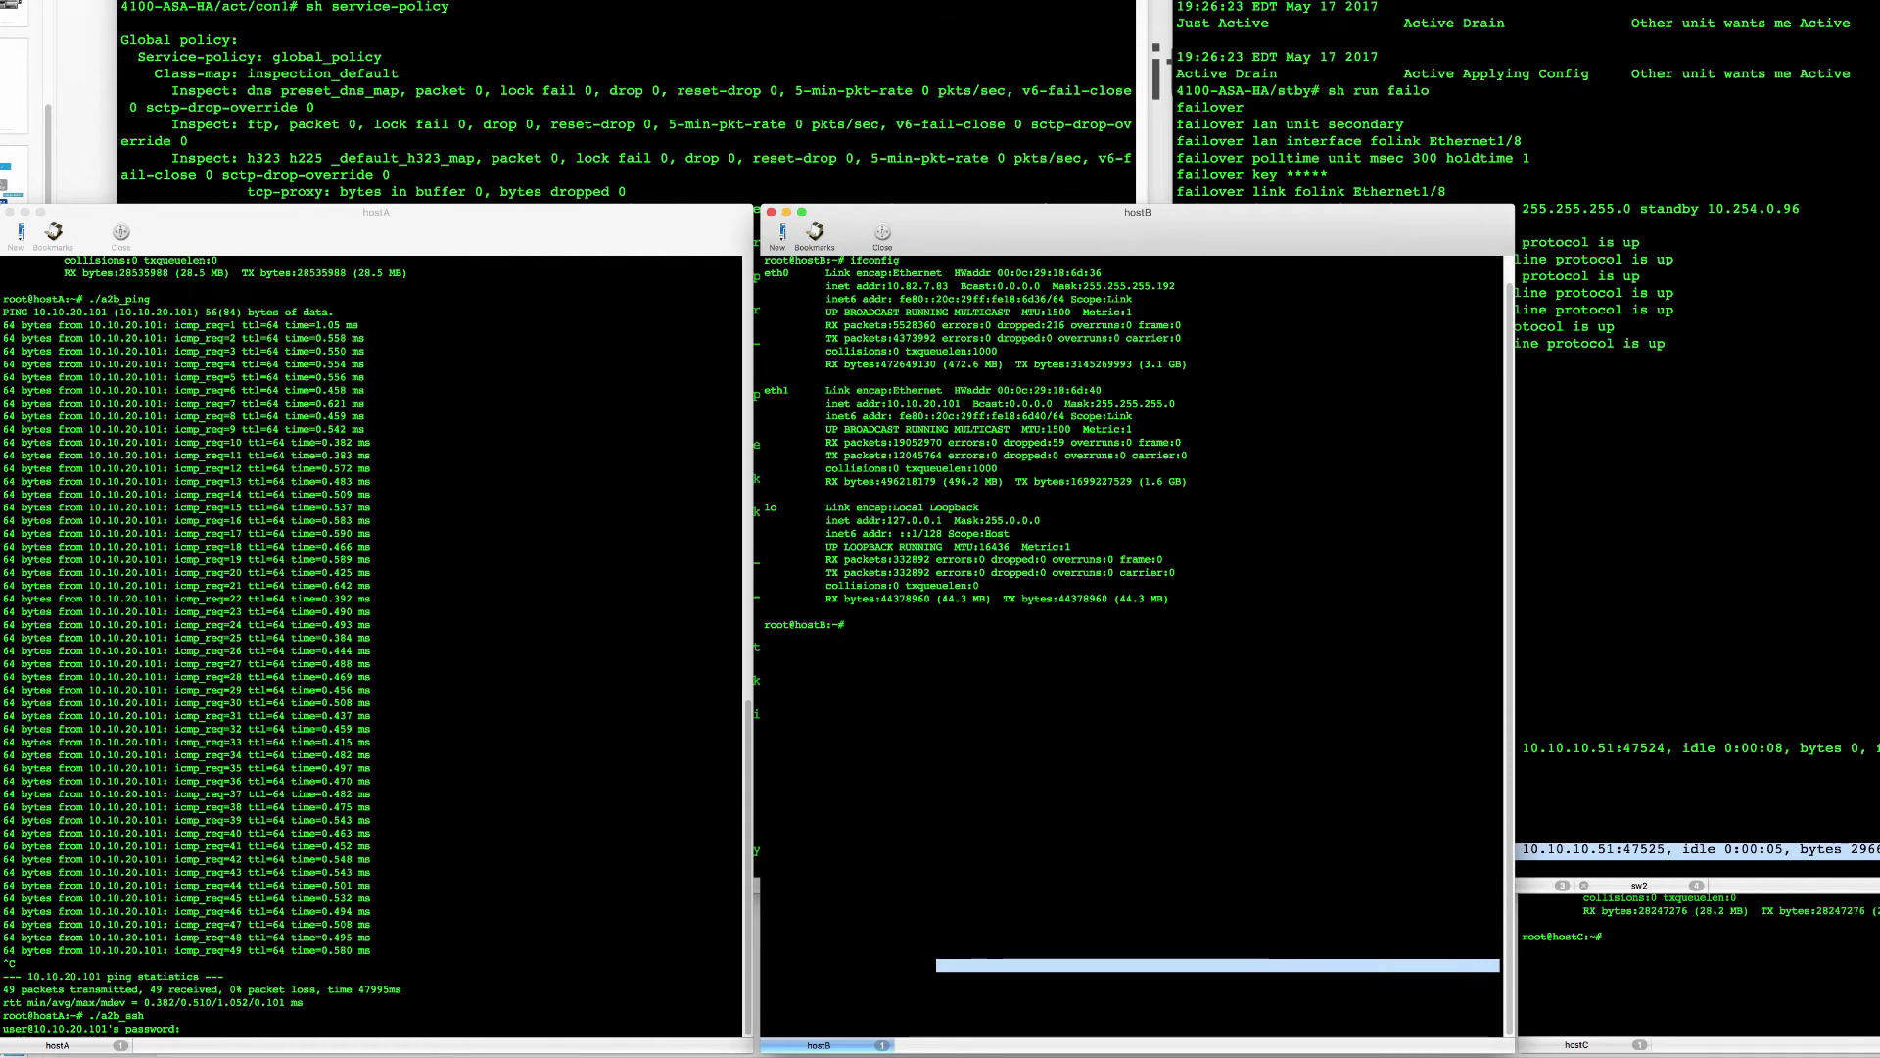
pyautogui.press('Return')
pyautogui.press('Up')
pyautogui.press('Up')
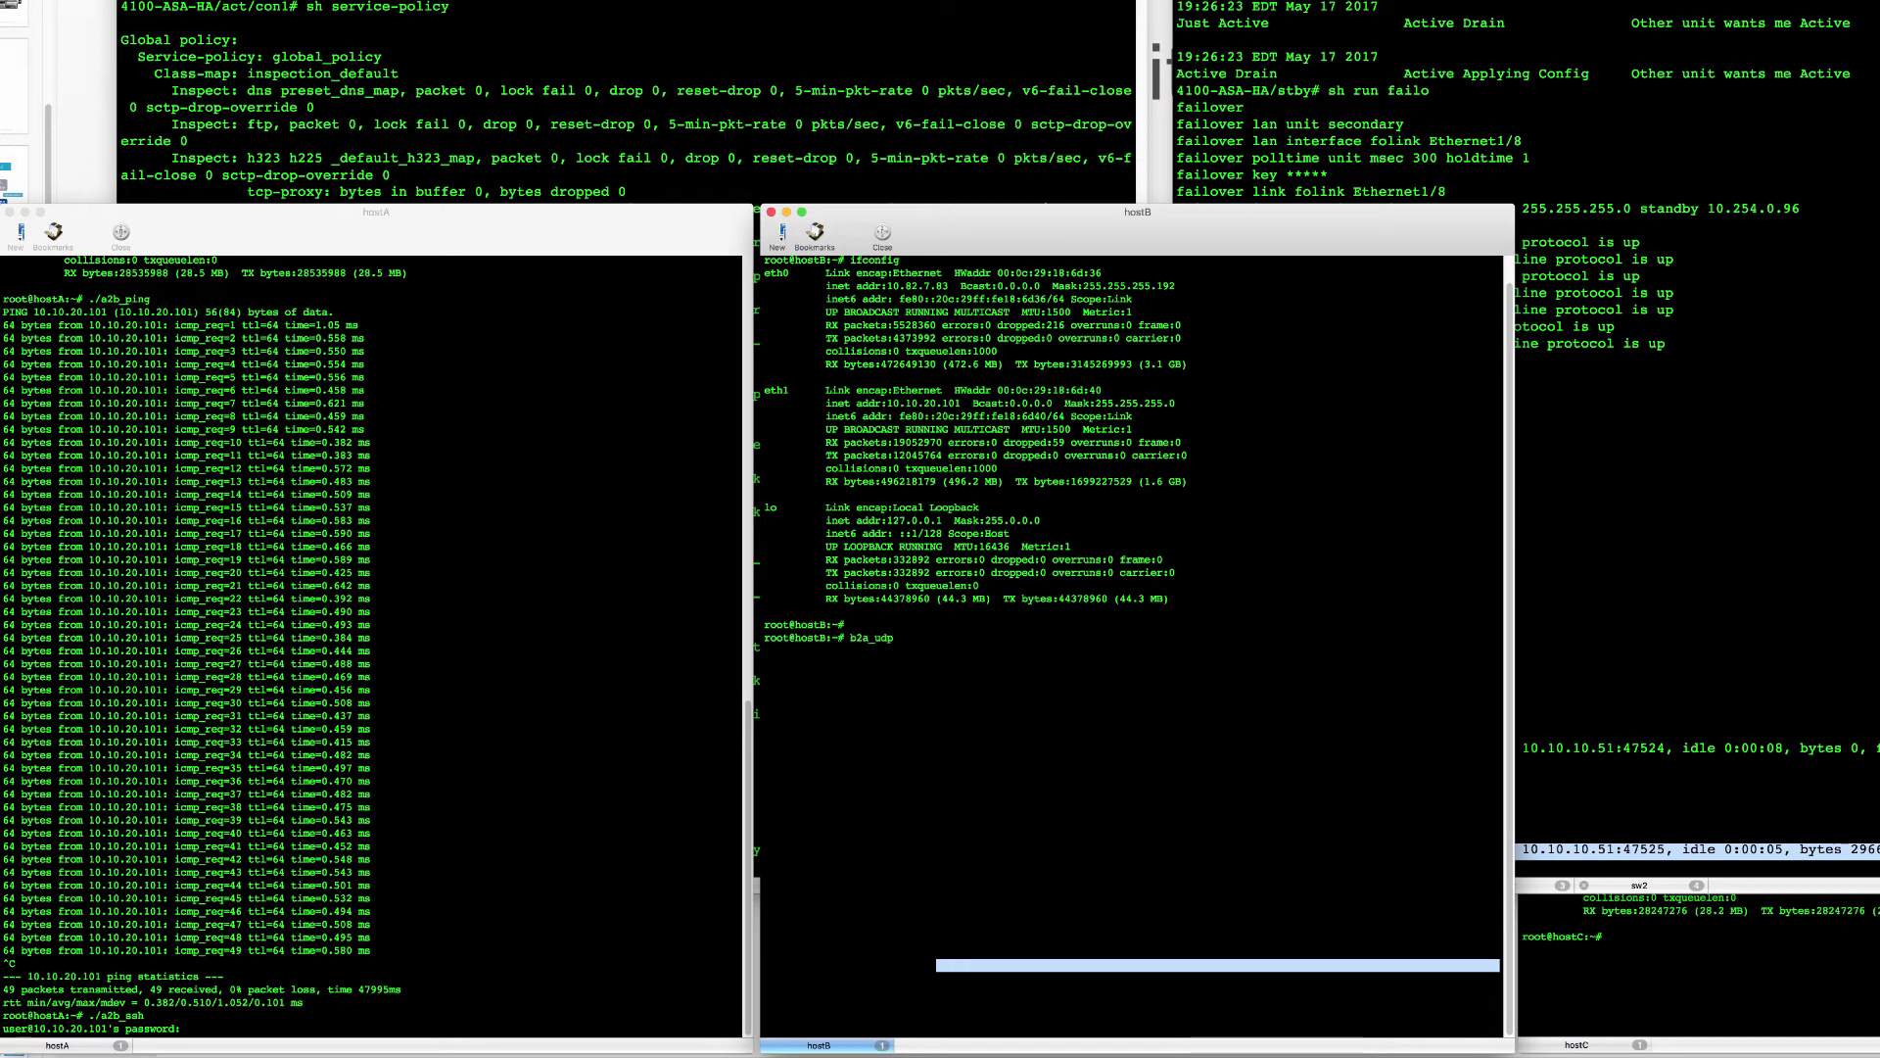
pyautogui.press('Up')
pyautogui.press('Return')
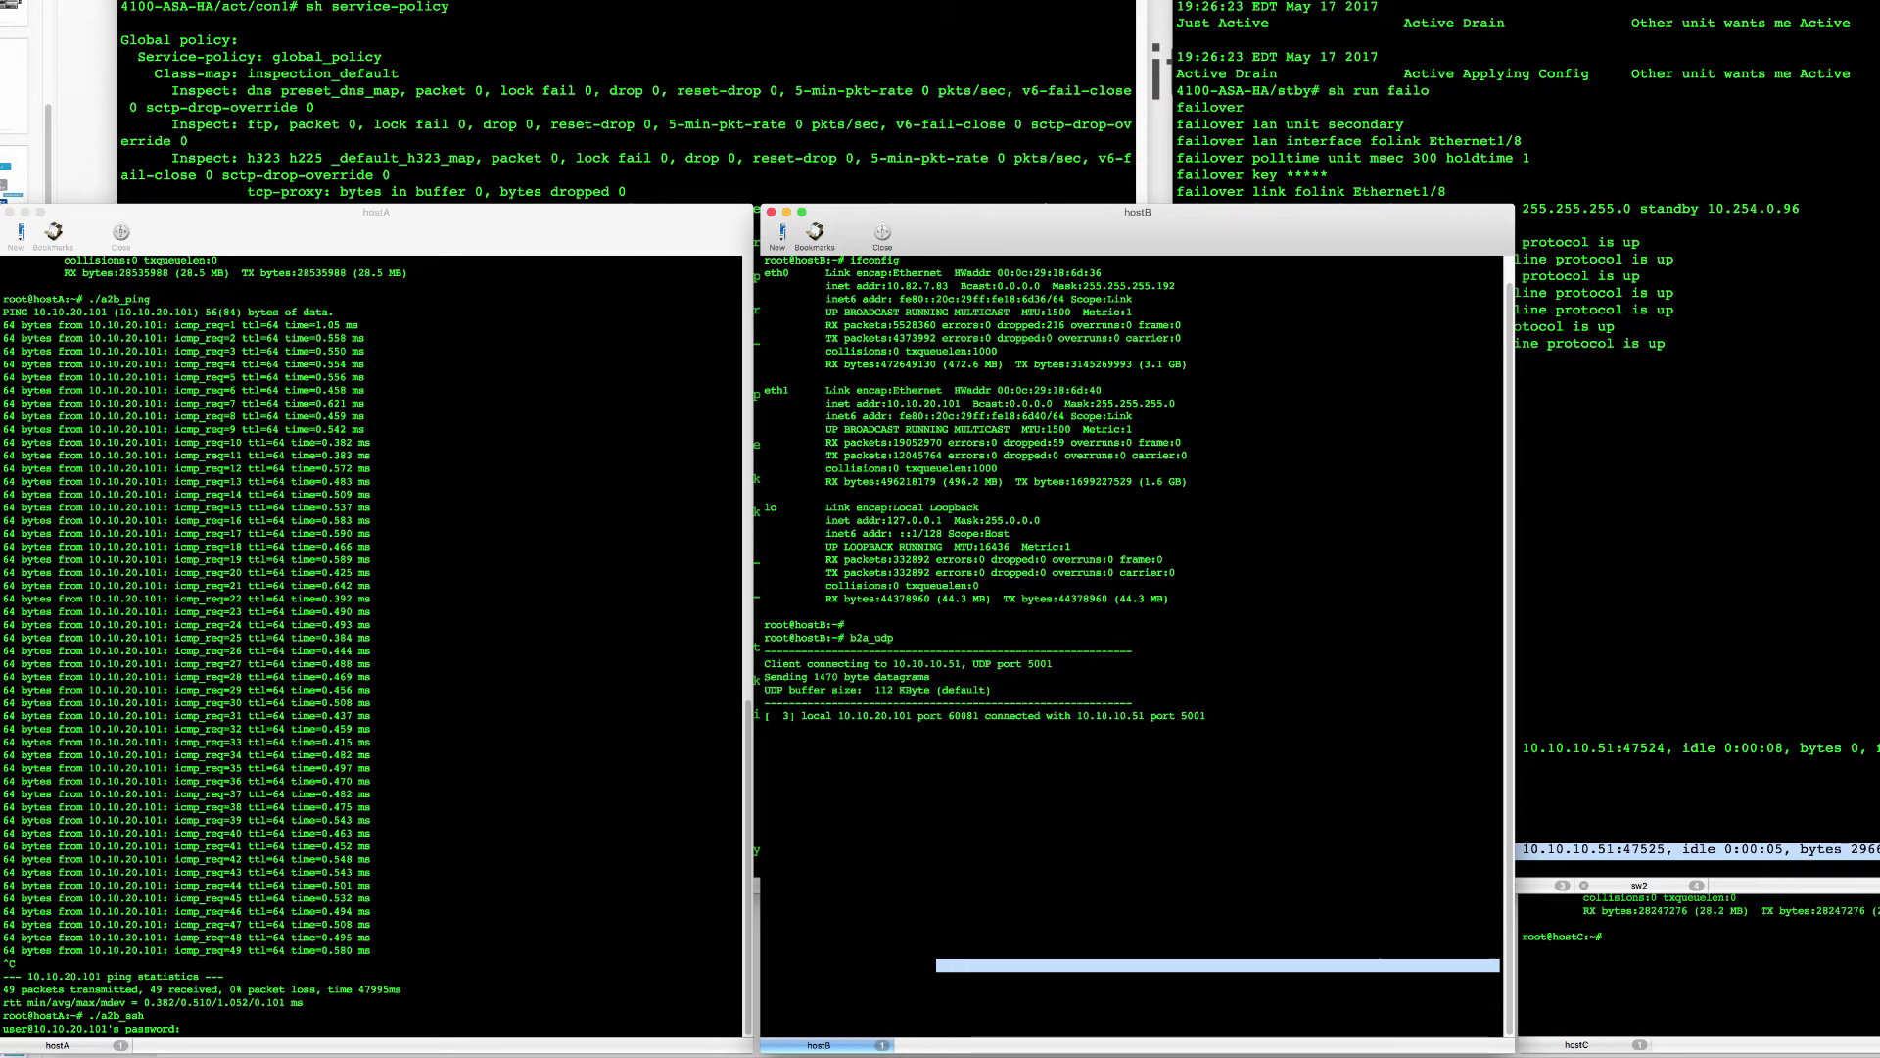
# - Run sh conn on ASA1 and standby ASA2, each listing the UDP flow with 6 connections
pyautogui.click(765, 93)
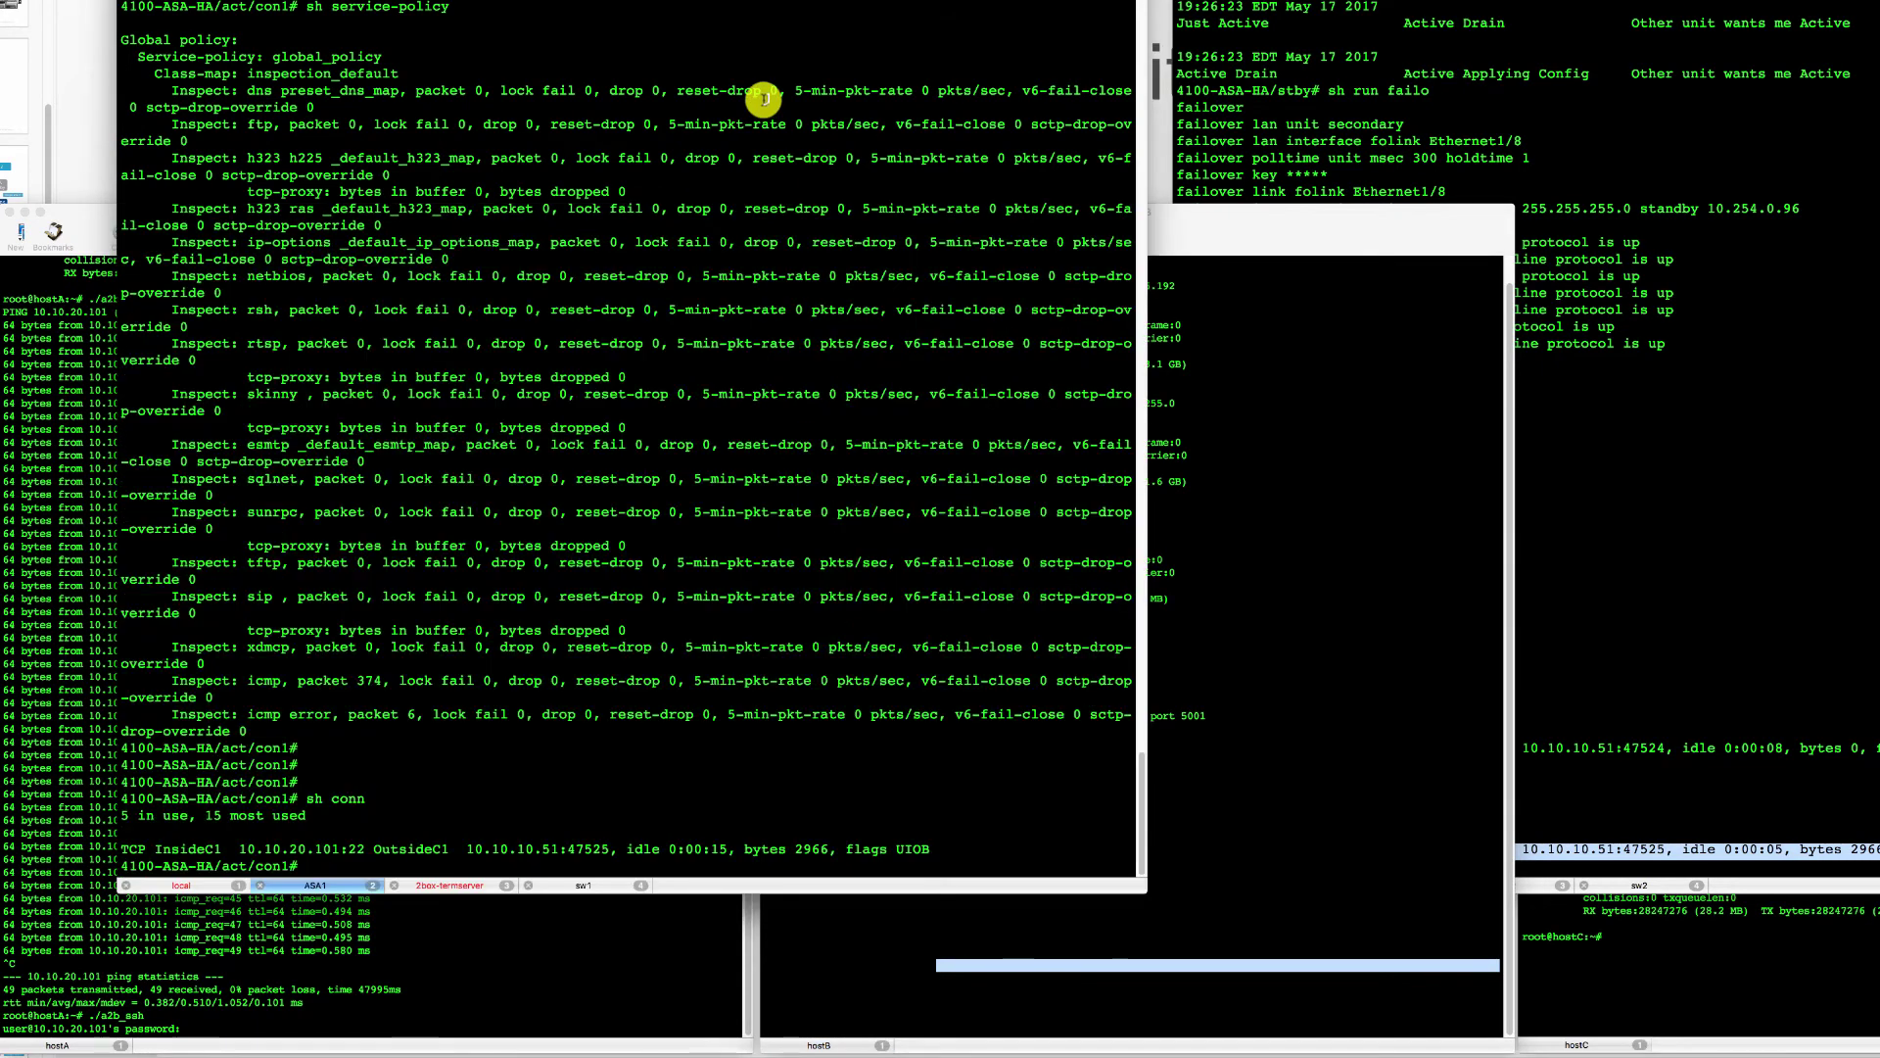
pyautogui.write('sh conn')
pyautogui.press('Return')
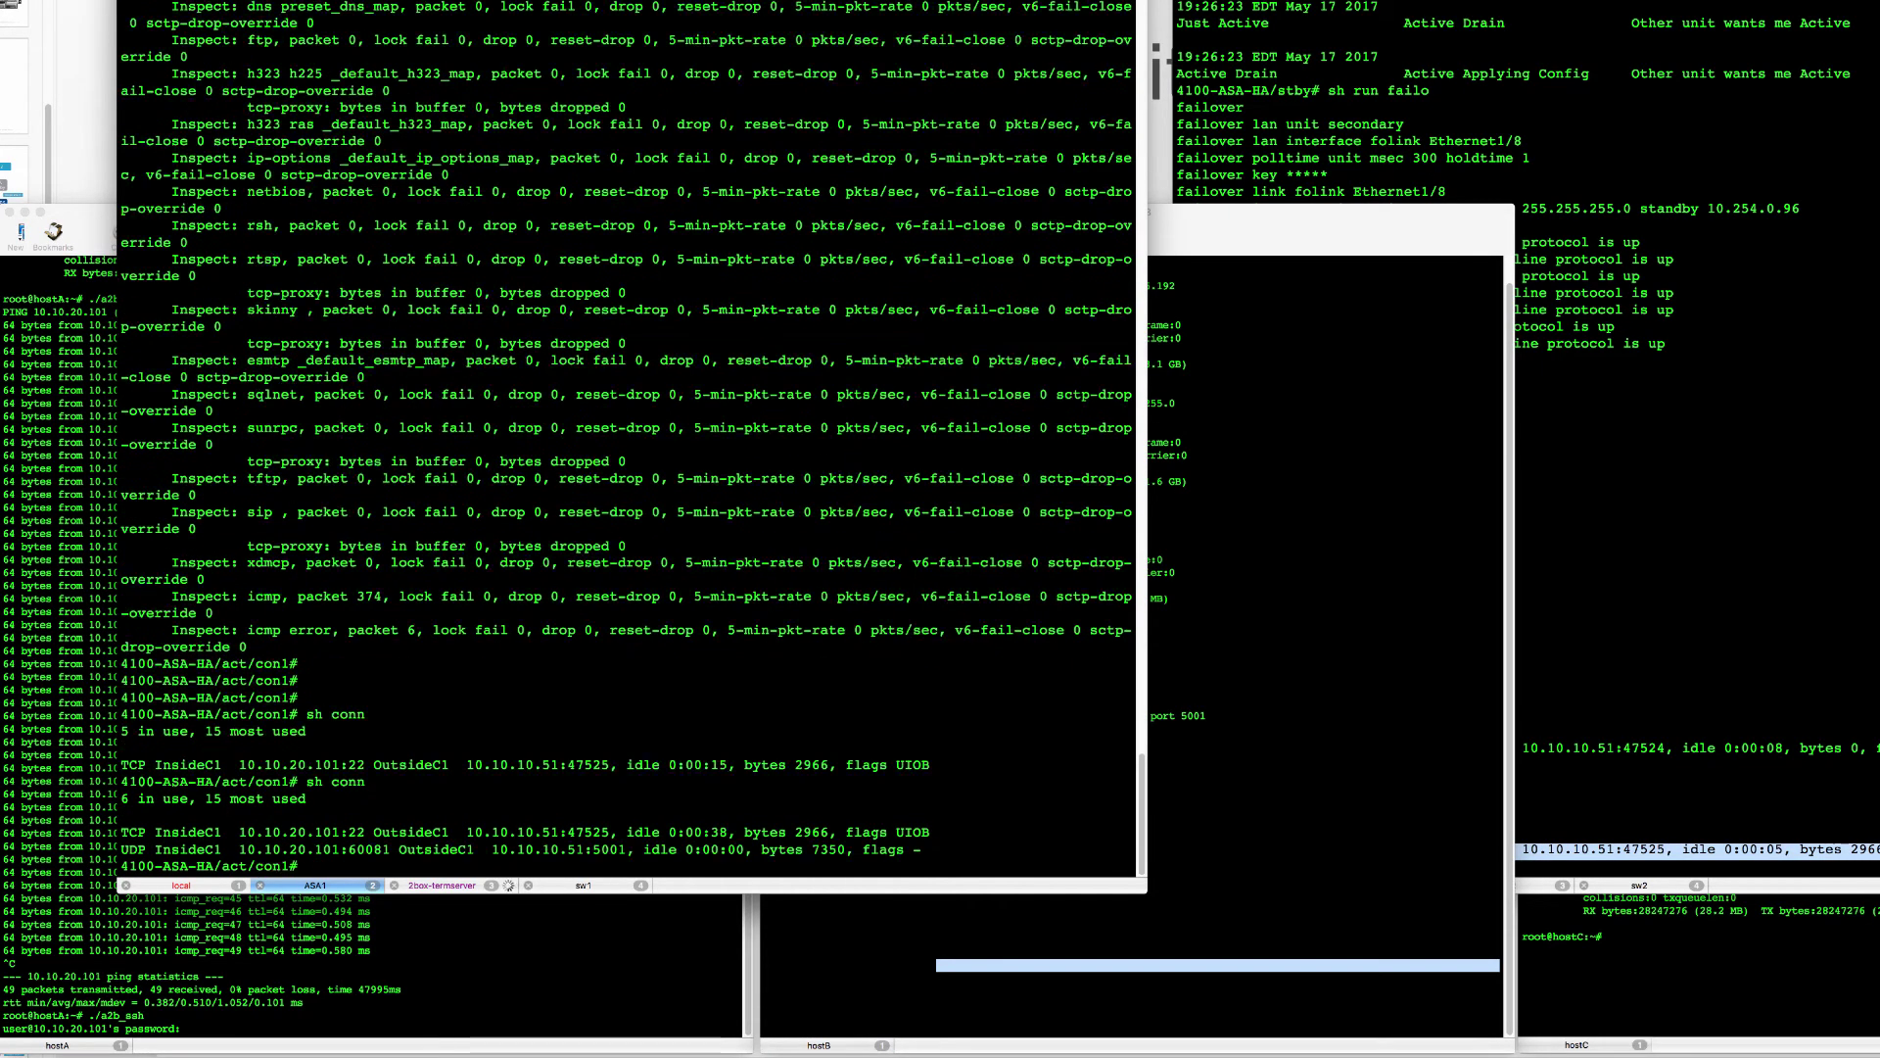
pyautogui.click(1374, 147)
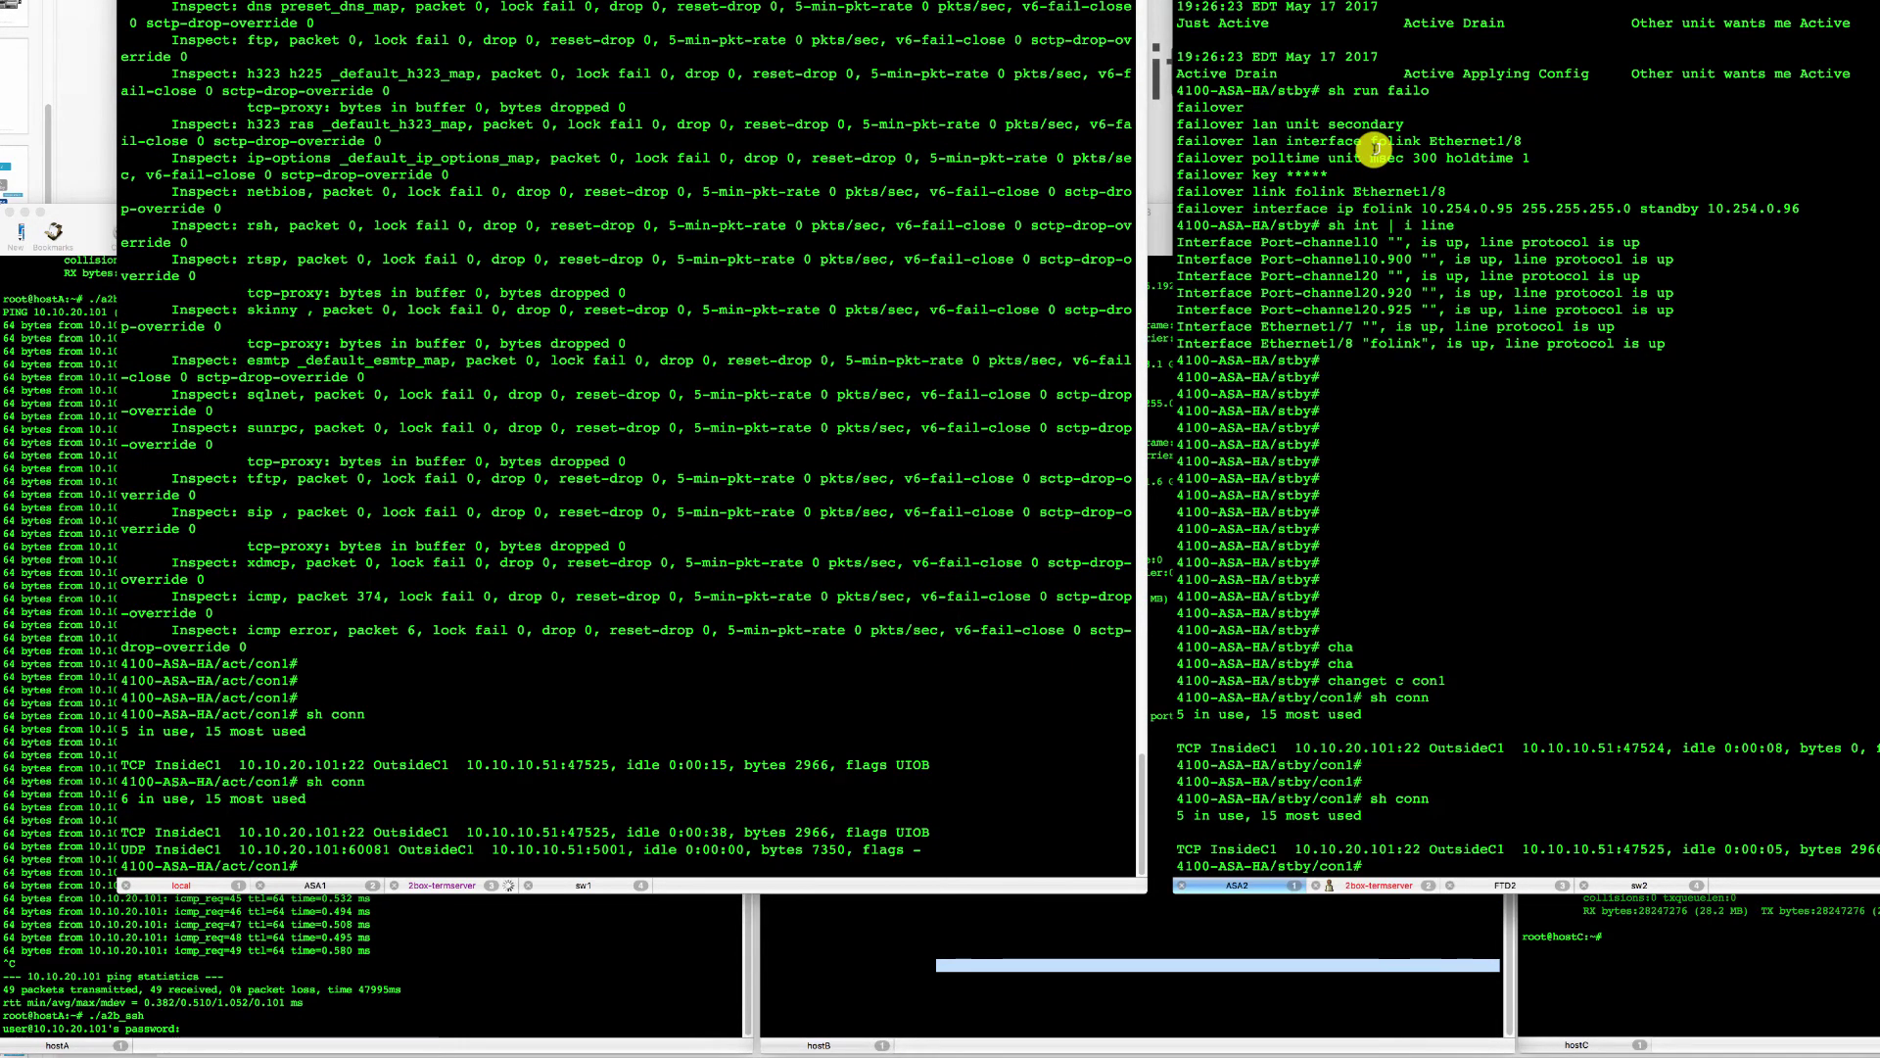
pyautogui.write('sh conn')
pyautogui.press('Return')
pyautogui.click(453, 379)
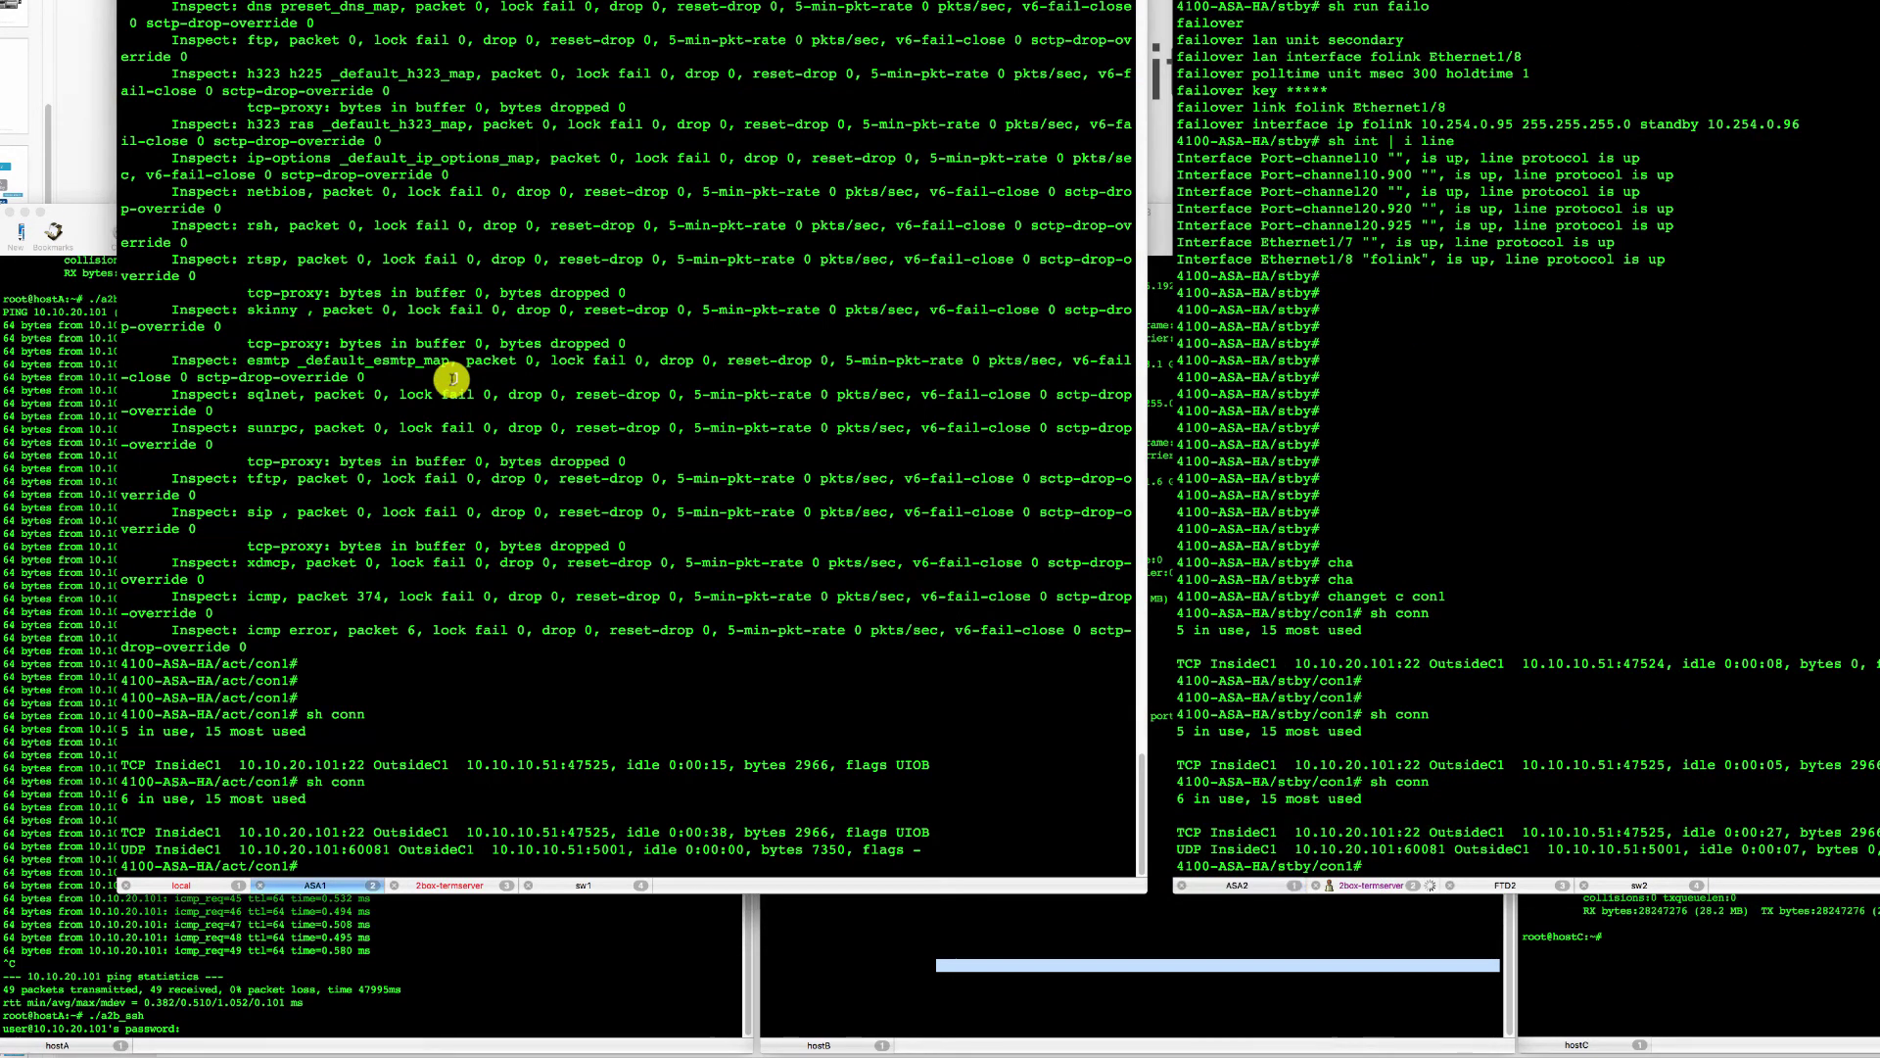
# - Switch the active ASA to context con2 with changeto c con2
pyautogui.write('cha')
pyautogui.press('Tab')
pyautogui.write('nge')
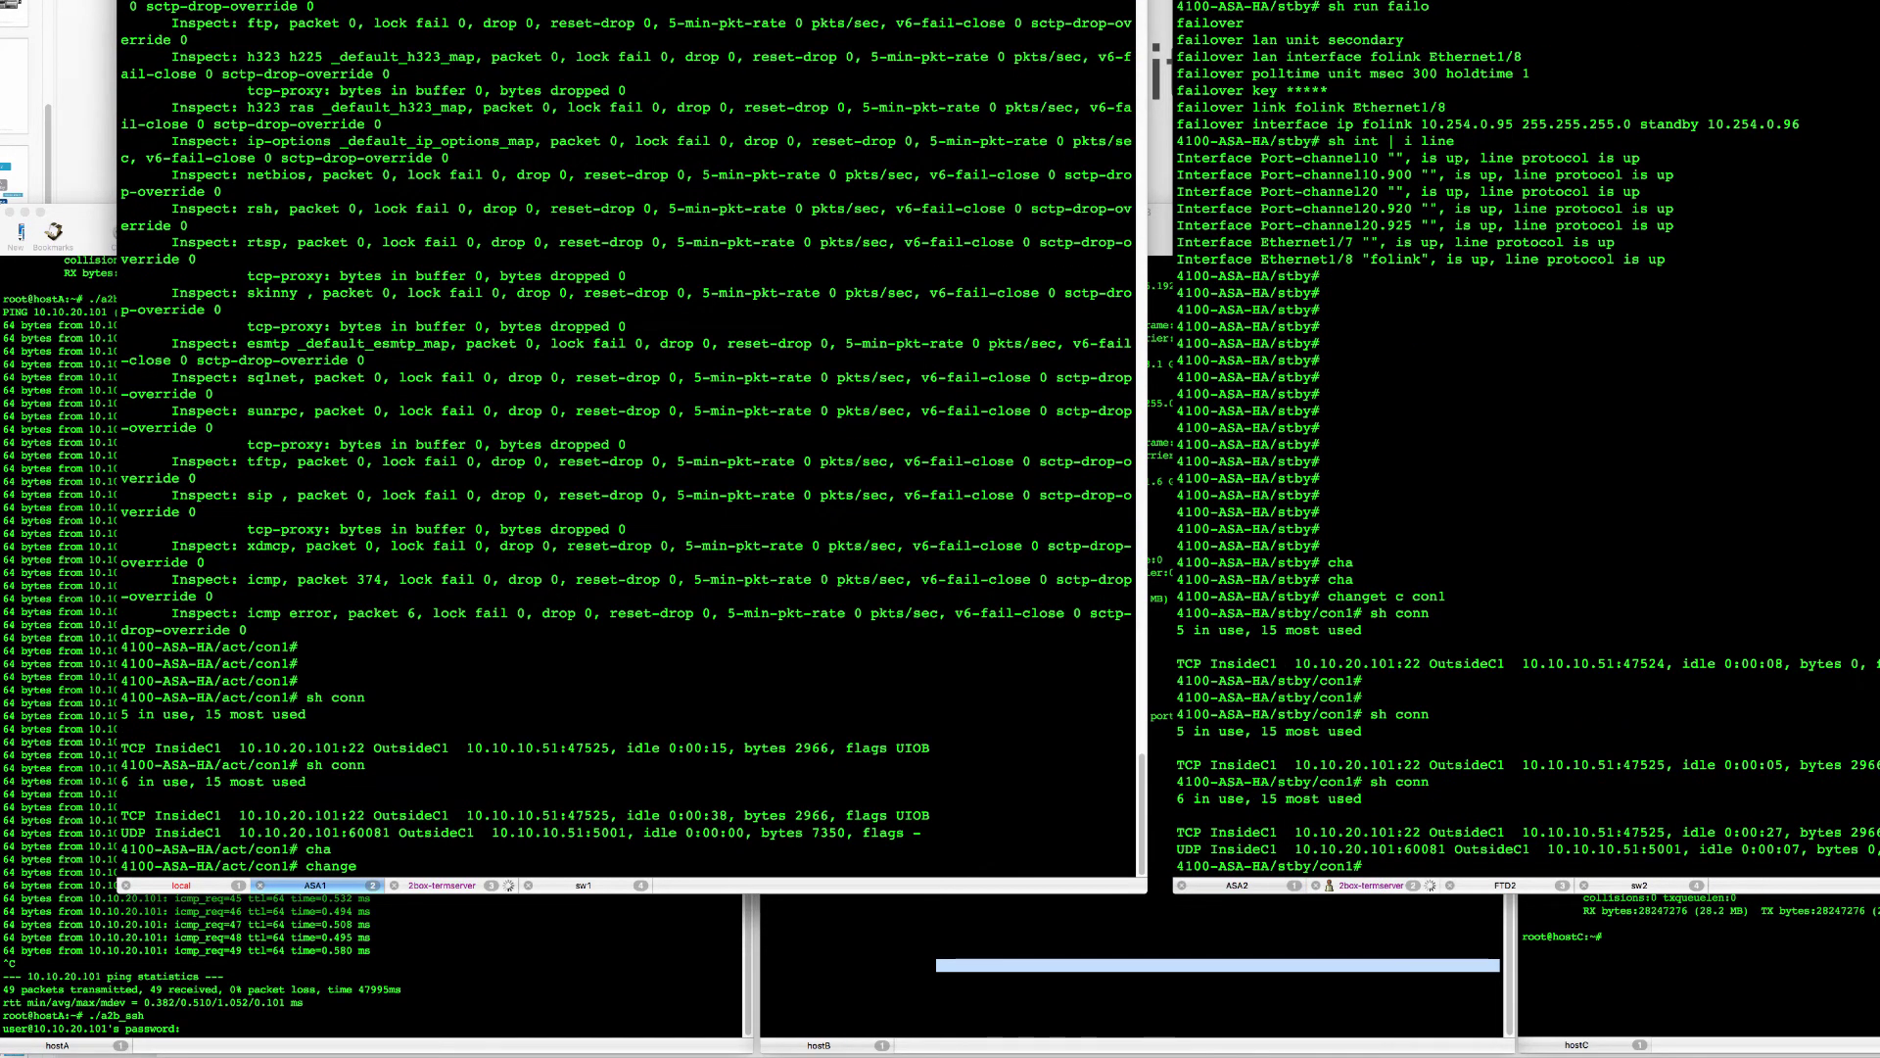
pyautogui.write('t c con')
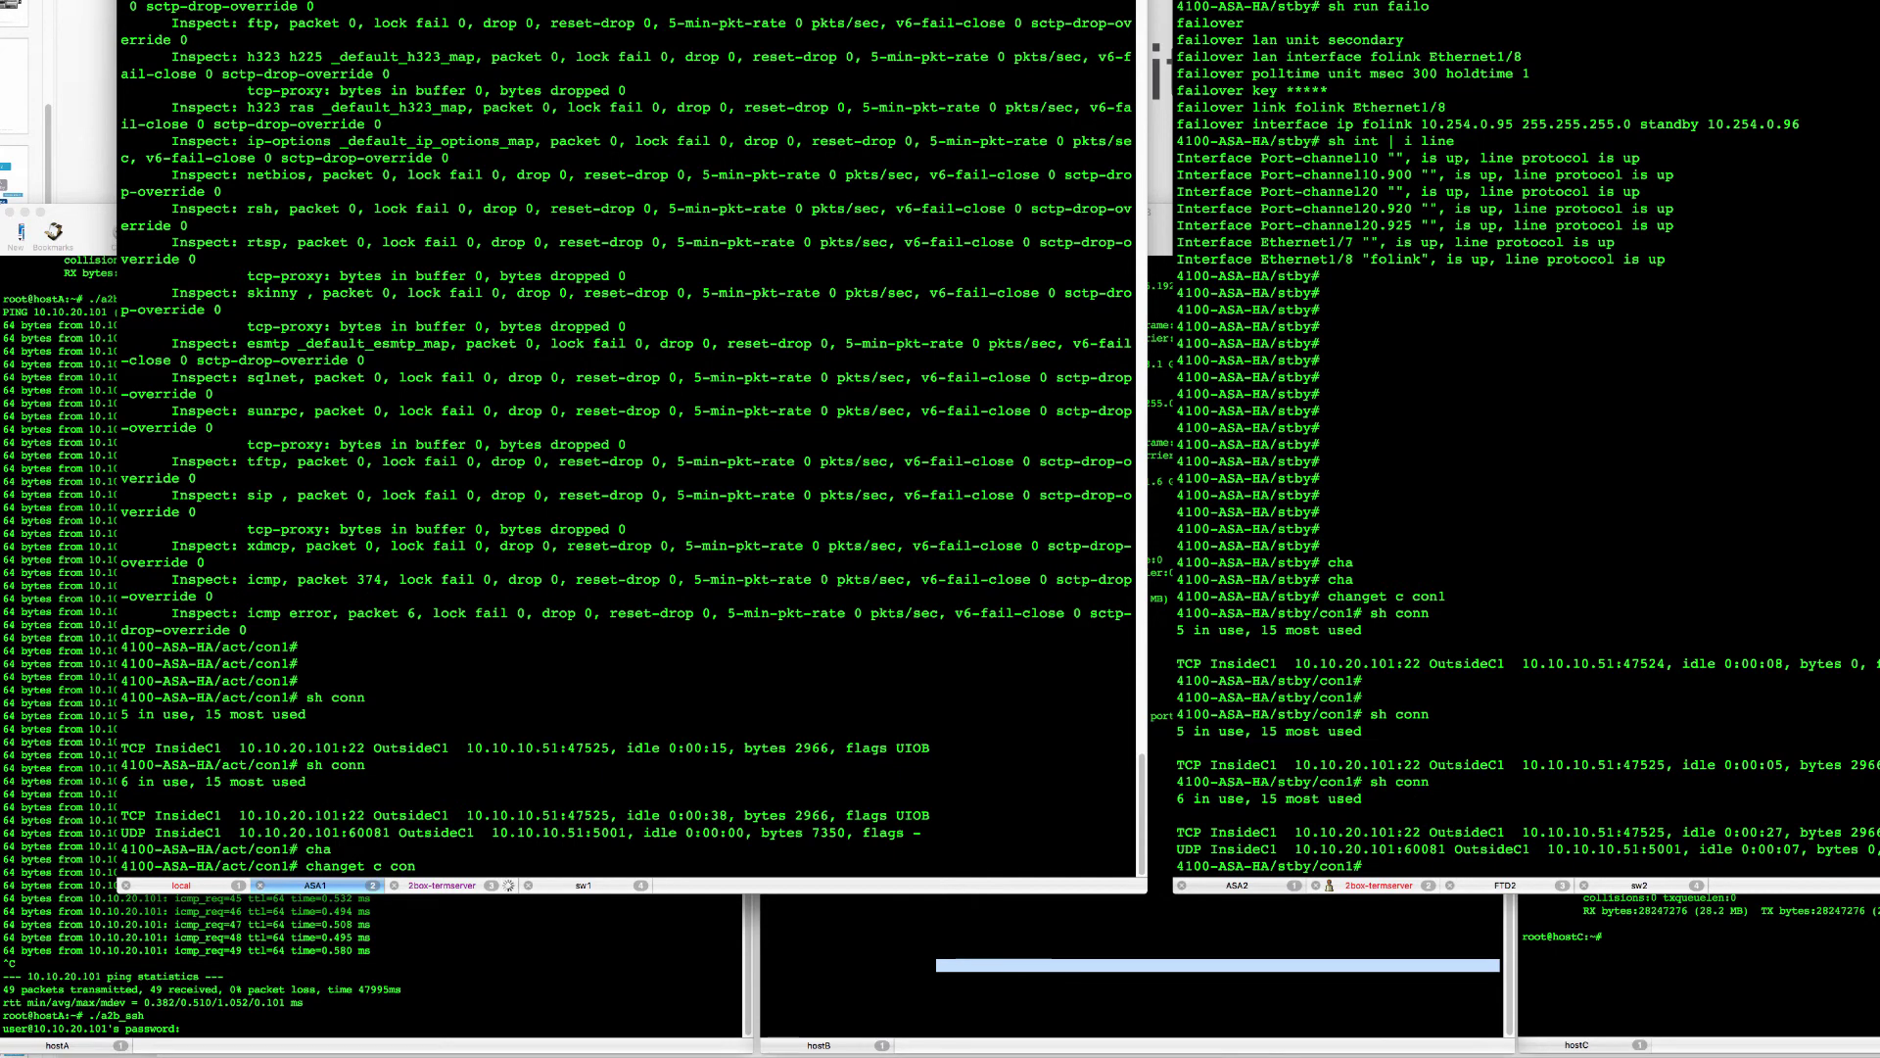
pyautogui.write('2')
pyautogui.press('Return')
pyautogui.press('Return')
pyautogui.press('Return')
# - Abandon hostA's pending SSH prompt and start a2c_ping toward 10.10.25.101
pyautogui.click(432, 951)
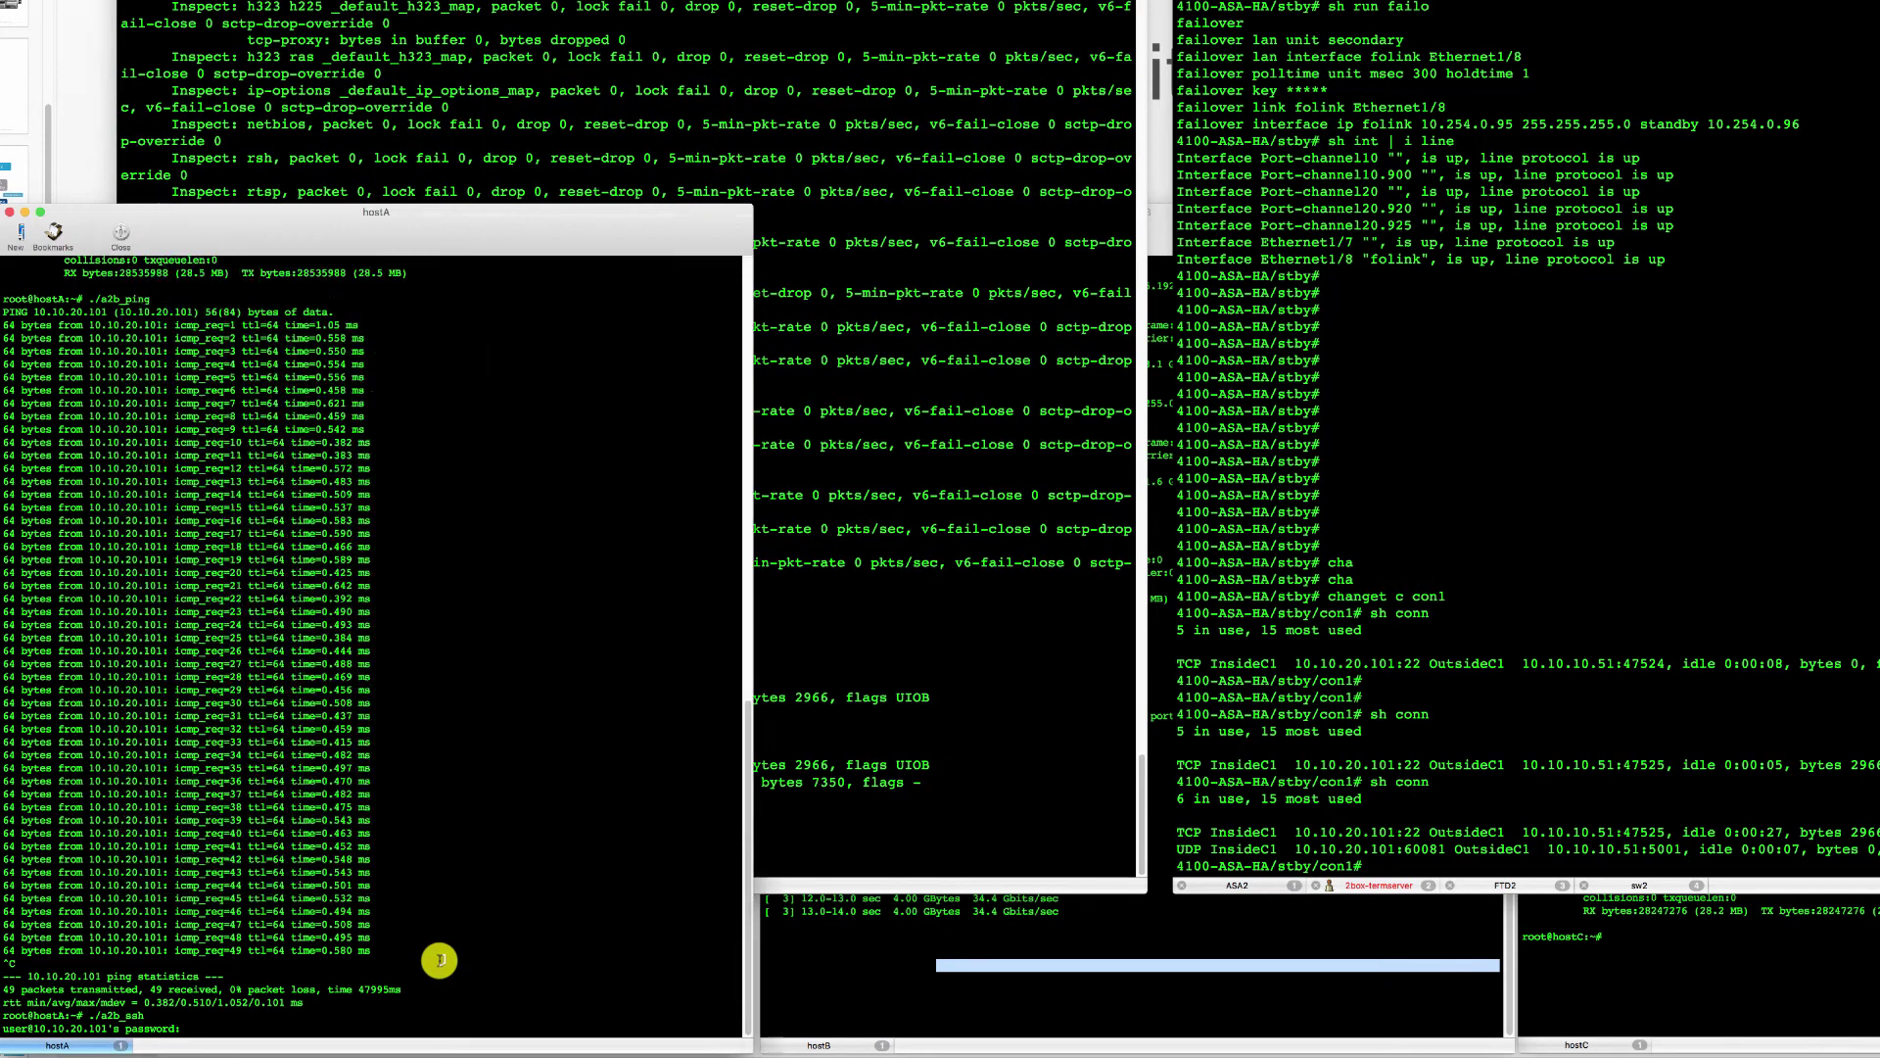
pyautogui.hotkey('ctrl', 'c')
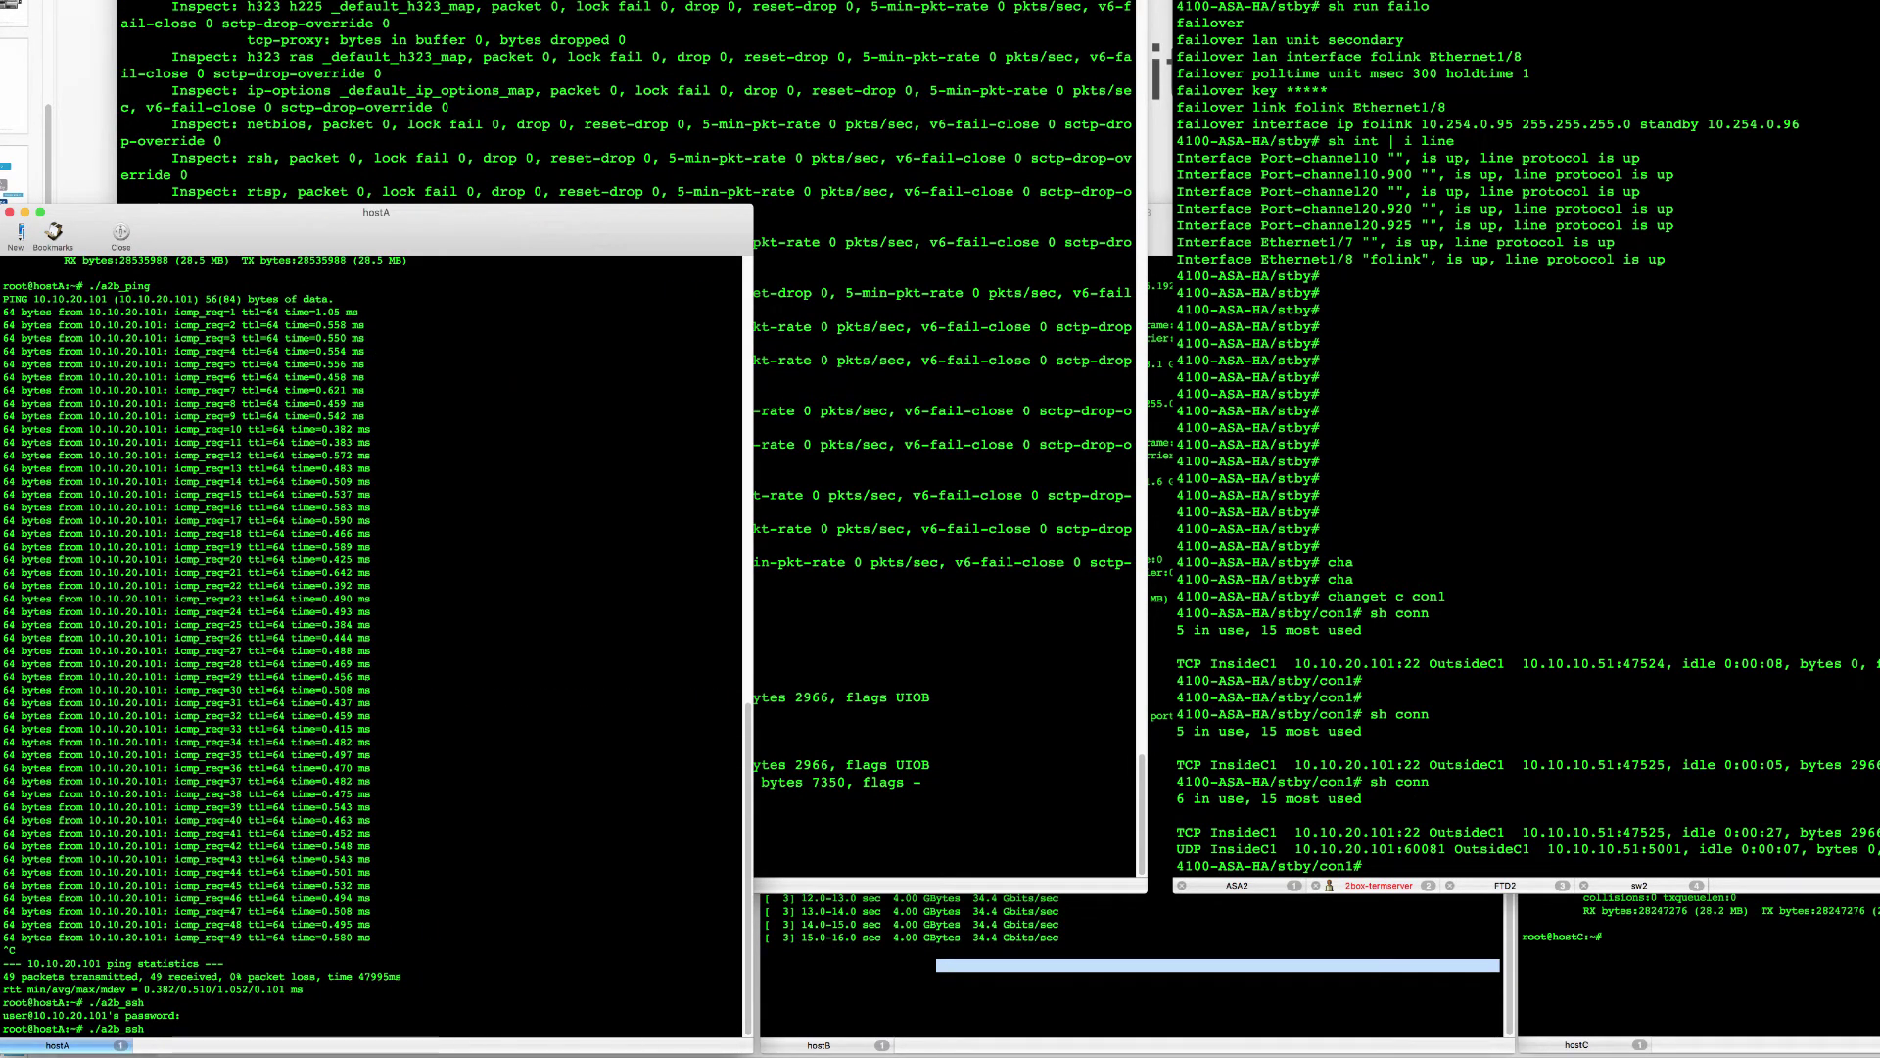
pyautogui.press('BackSpace')
pyautogui.press('BackSpace')
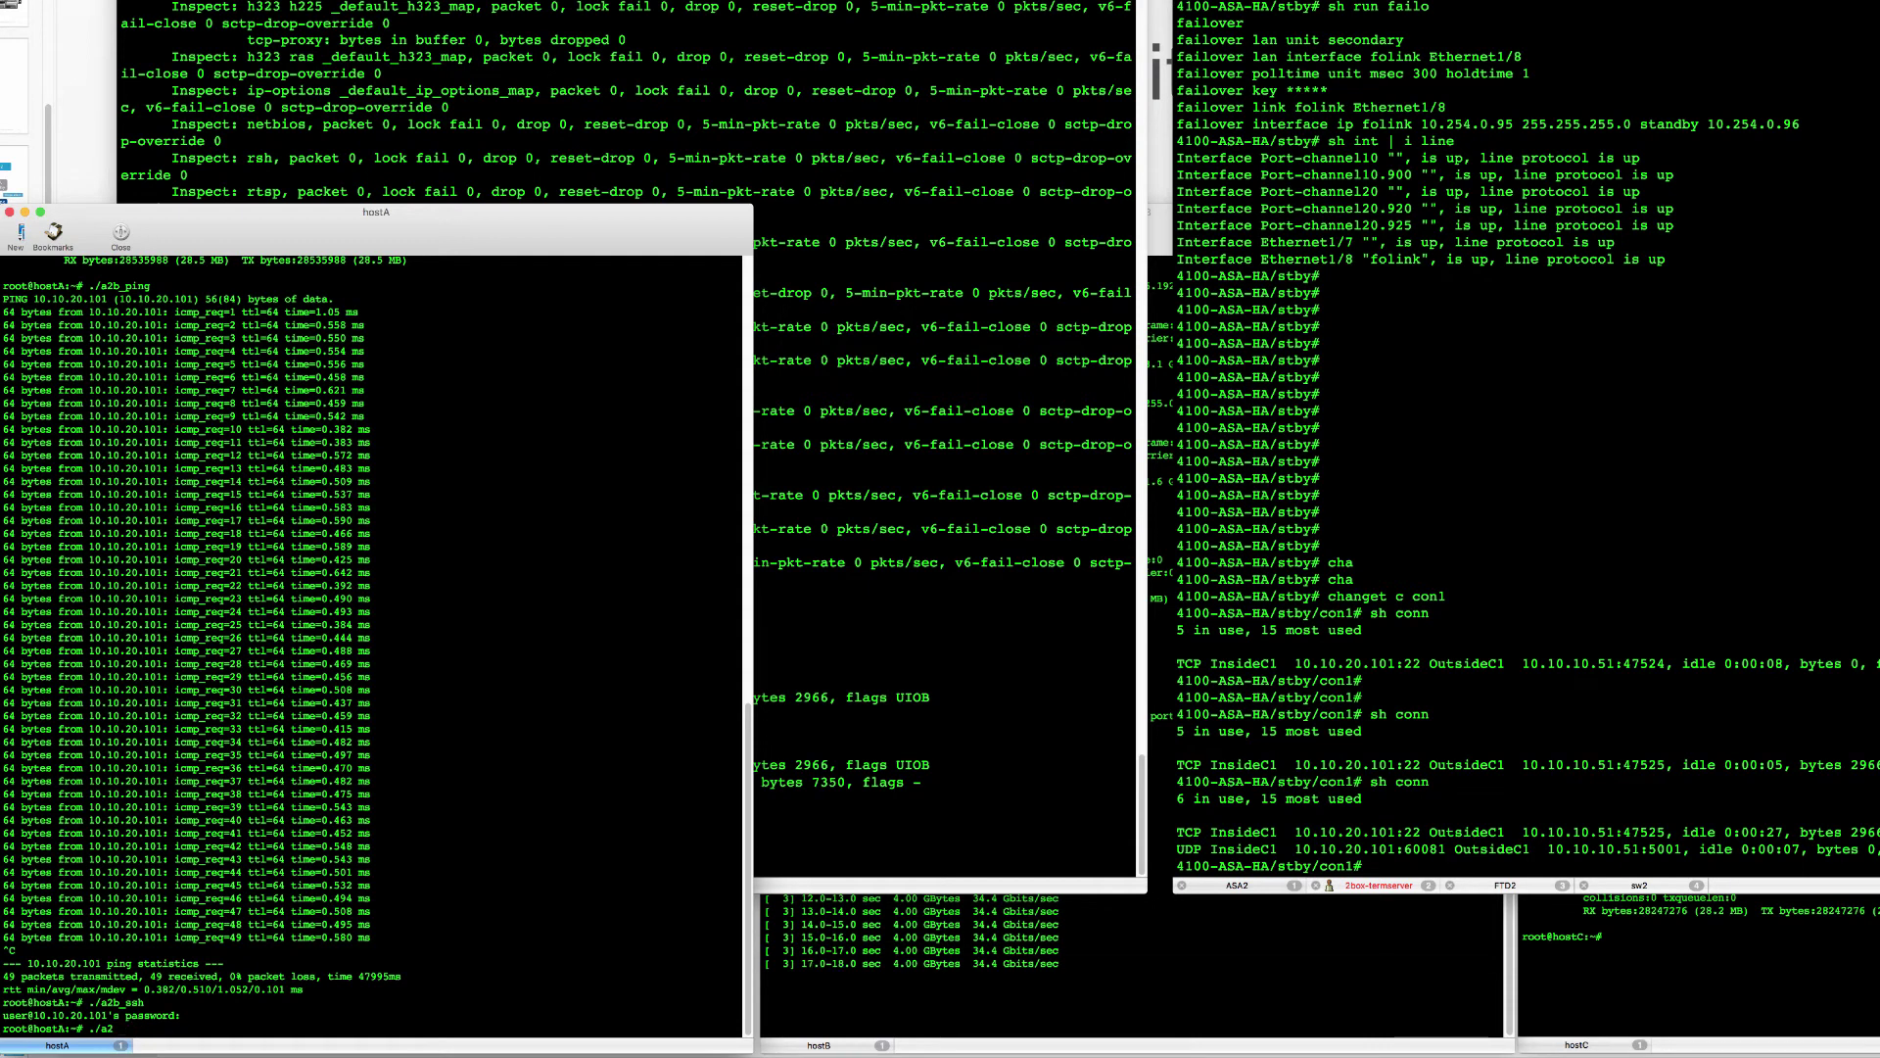
pyautogui.write('_ping')
pyautogui.press('Return')
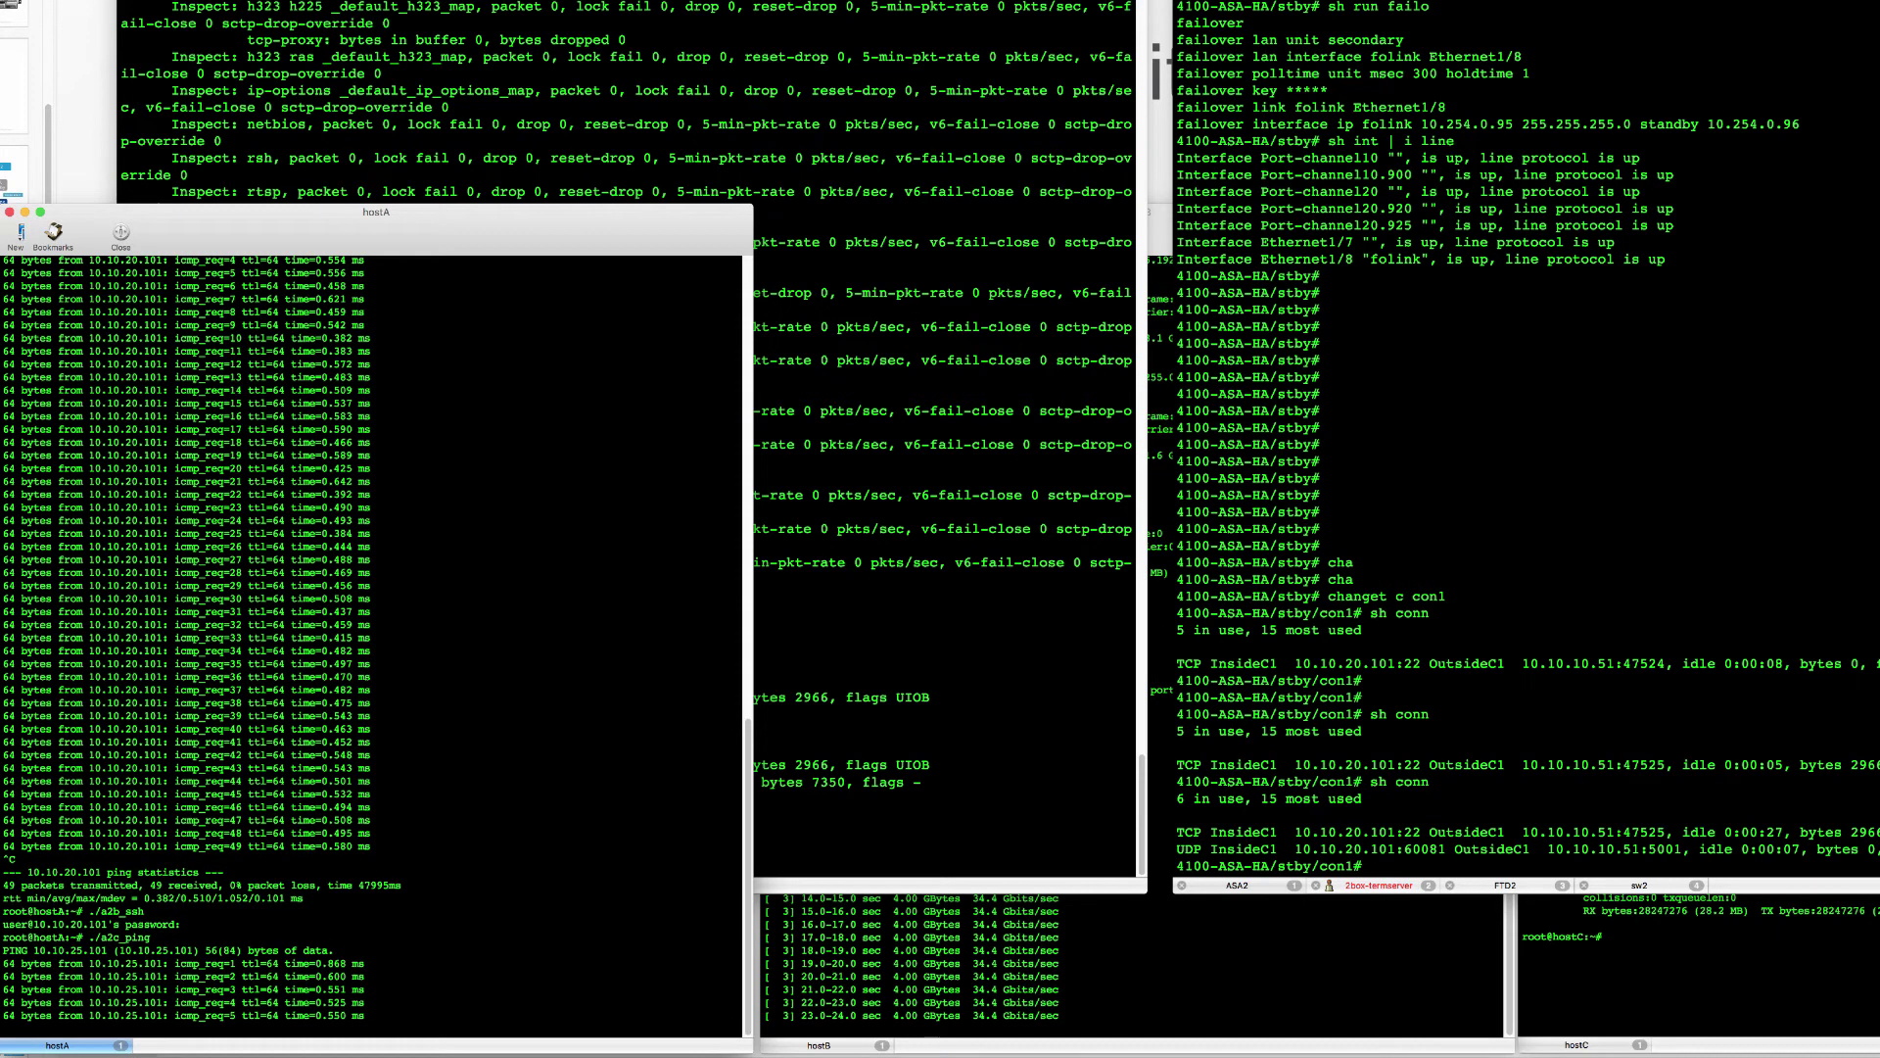
# - Stop the ping and run a2c_ssh from hostA to 10.10.25.101
pyautogui.hotkey('ctrl', 'c')
pyautogui.press('Up')
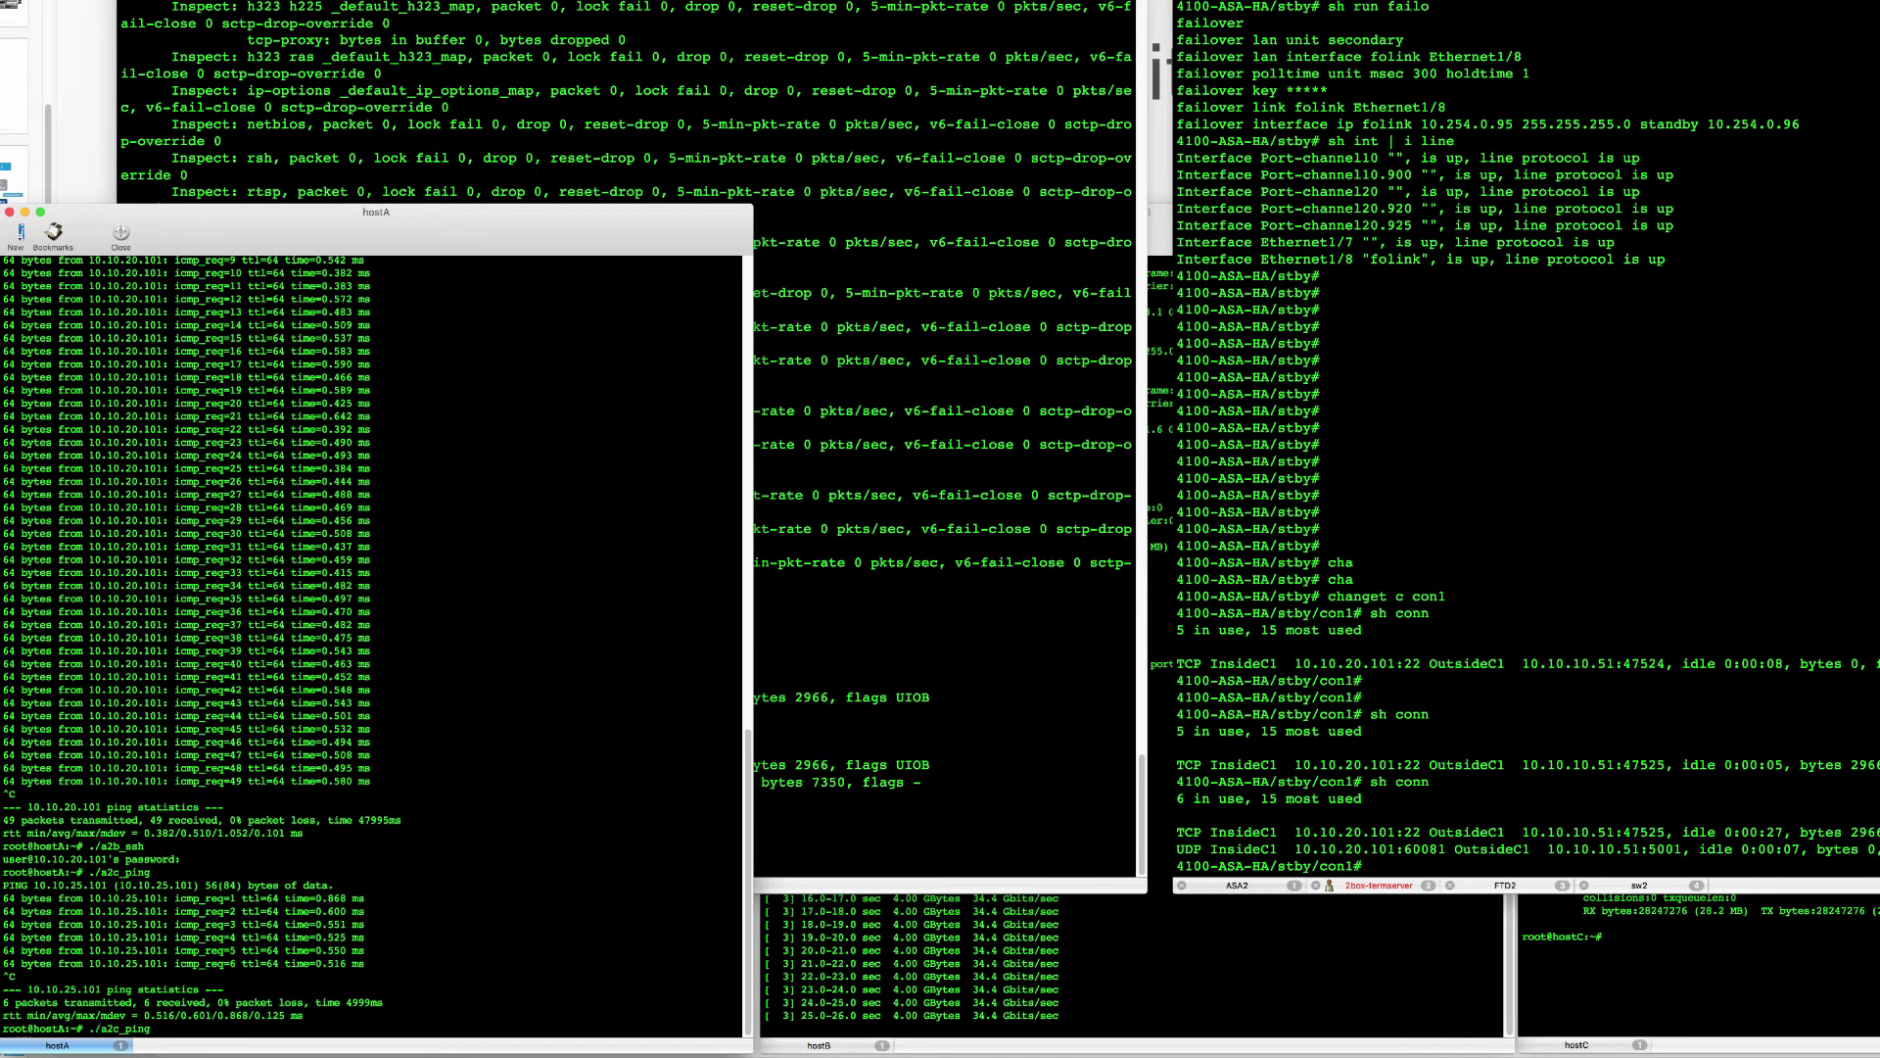
pyautogui.press('BackSpace')
pyautogui.press('BackSpace')
pyautogui.write('ssh')
pyautogui.press('Return')
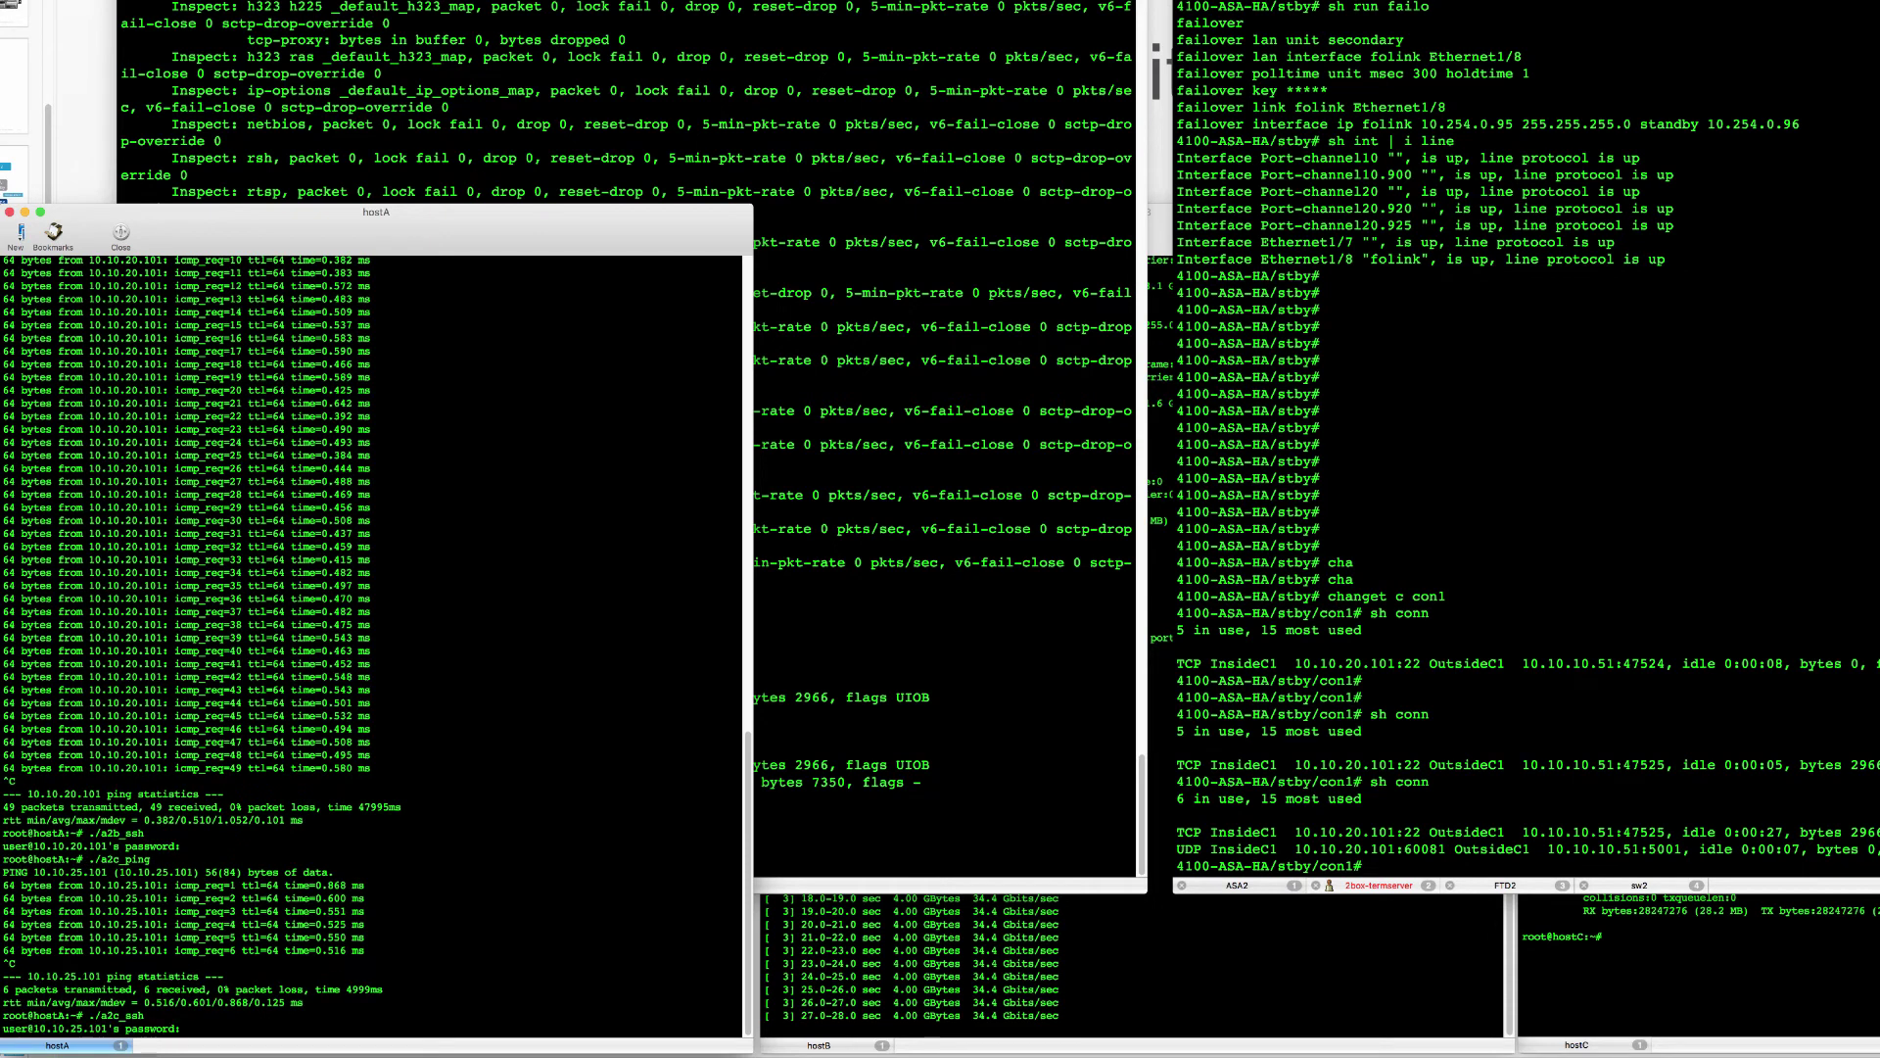
# - List con2 connections on the active ASA, showing SSH 10.10.10.51:34417 to 10.10.25.101:22
pyautogui.click(815, 996)
pyautogui.click(813, 800)
pyautogui.click(839, 861)
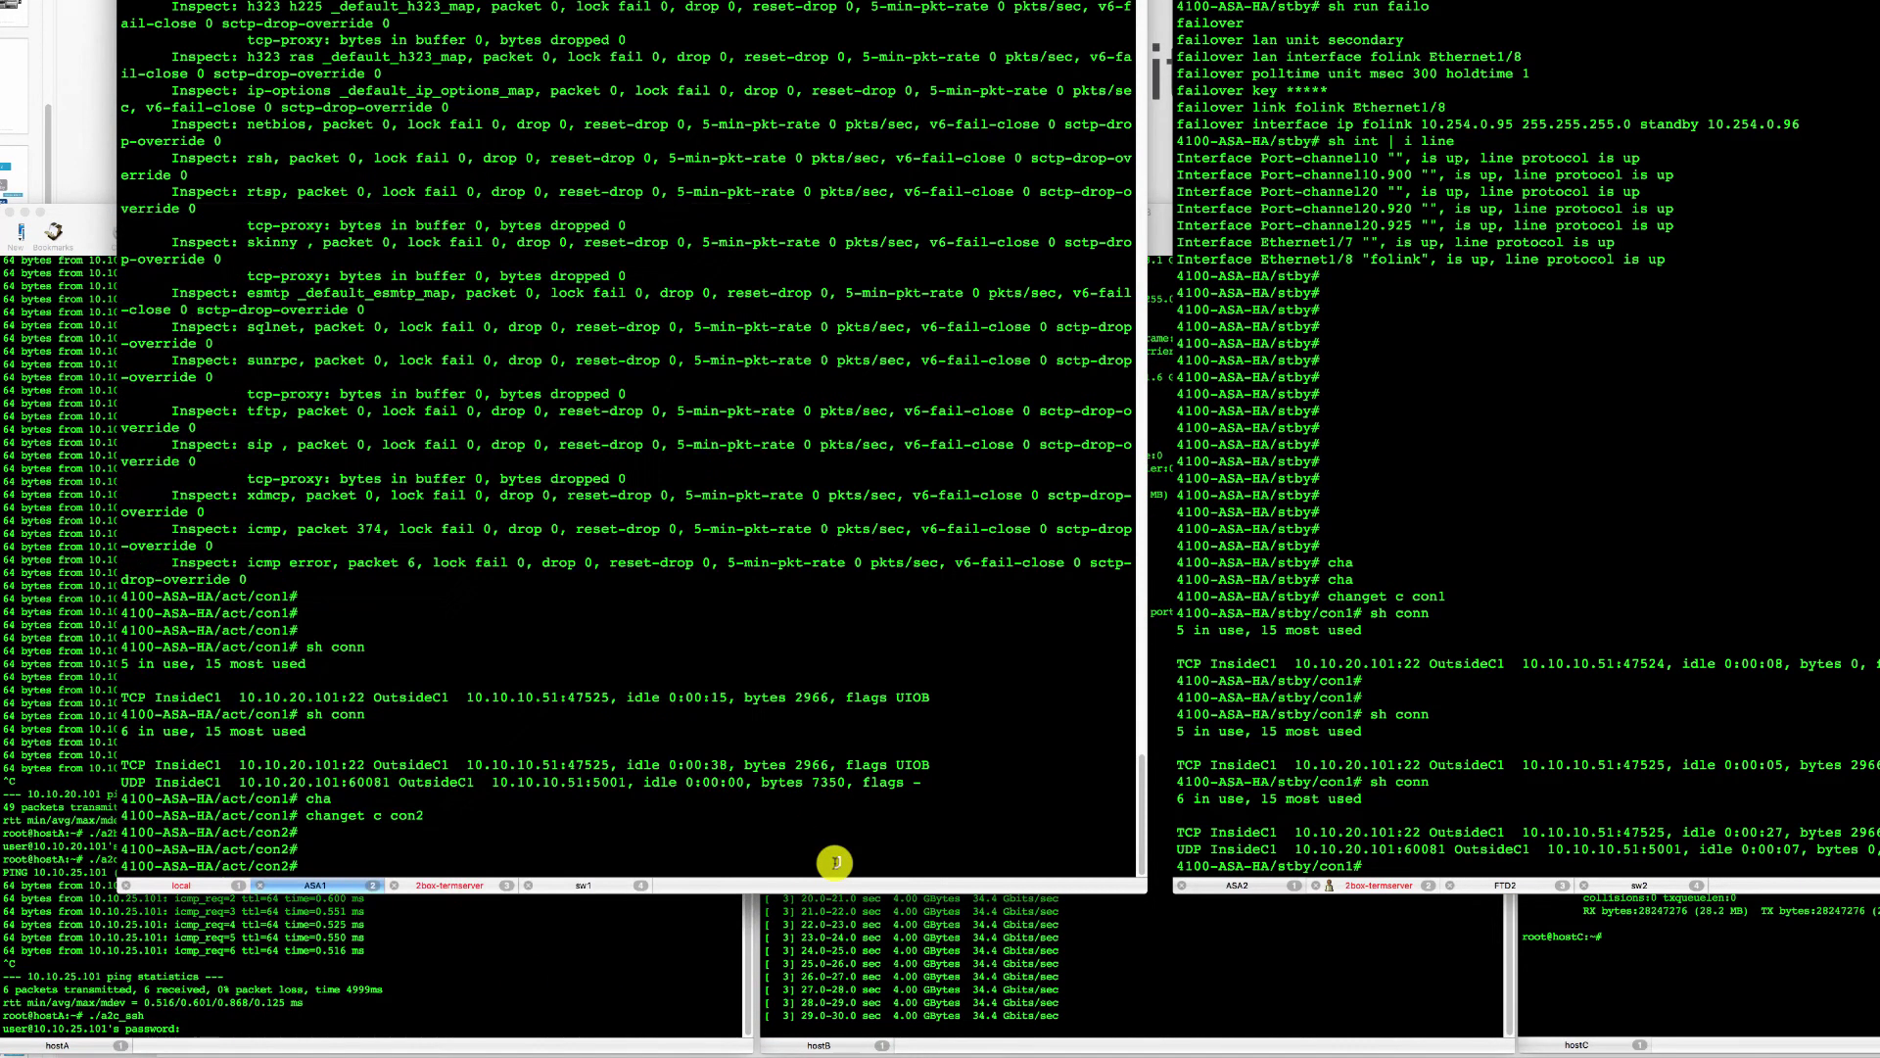
pyautogui.write('sh conn')
pyautogui.press('Return')
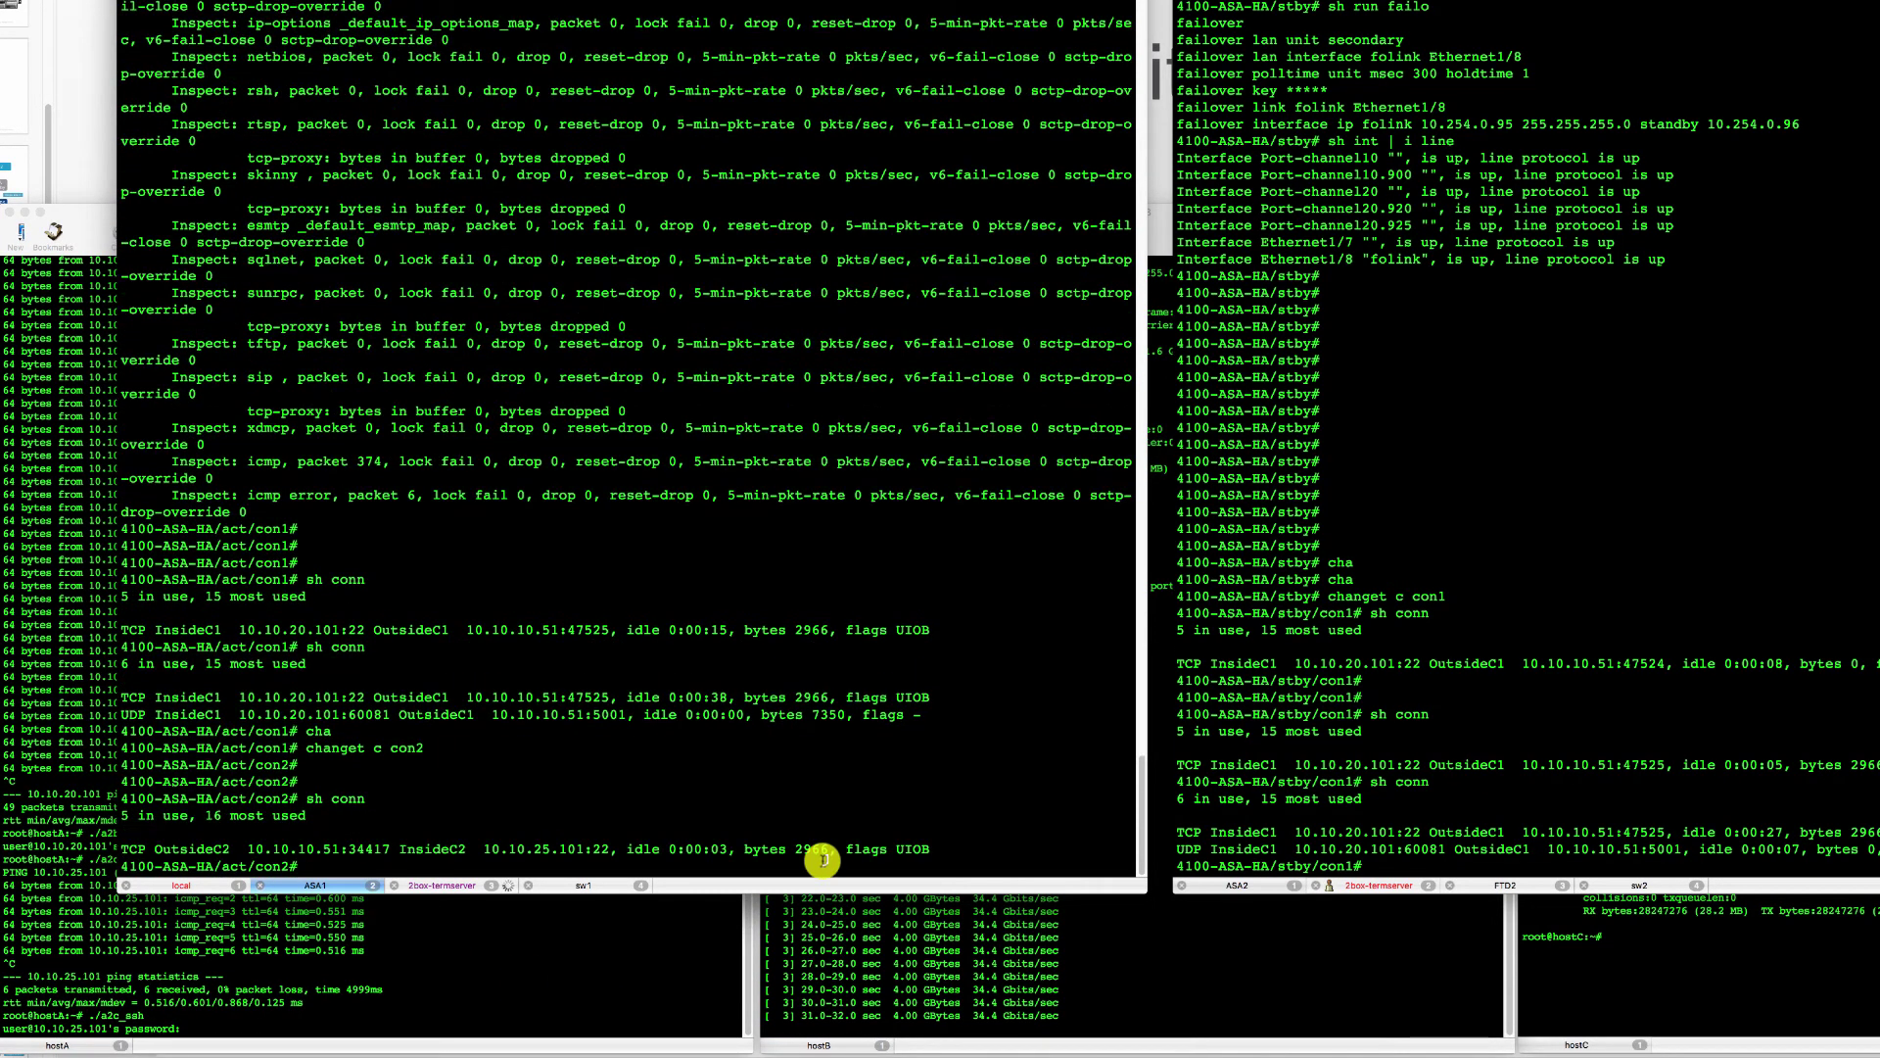
# - Change standby ASA2 to con2 and confirm the same SSH flow, 5 in use
pyautogui.click(1335, 760)
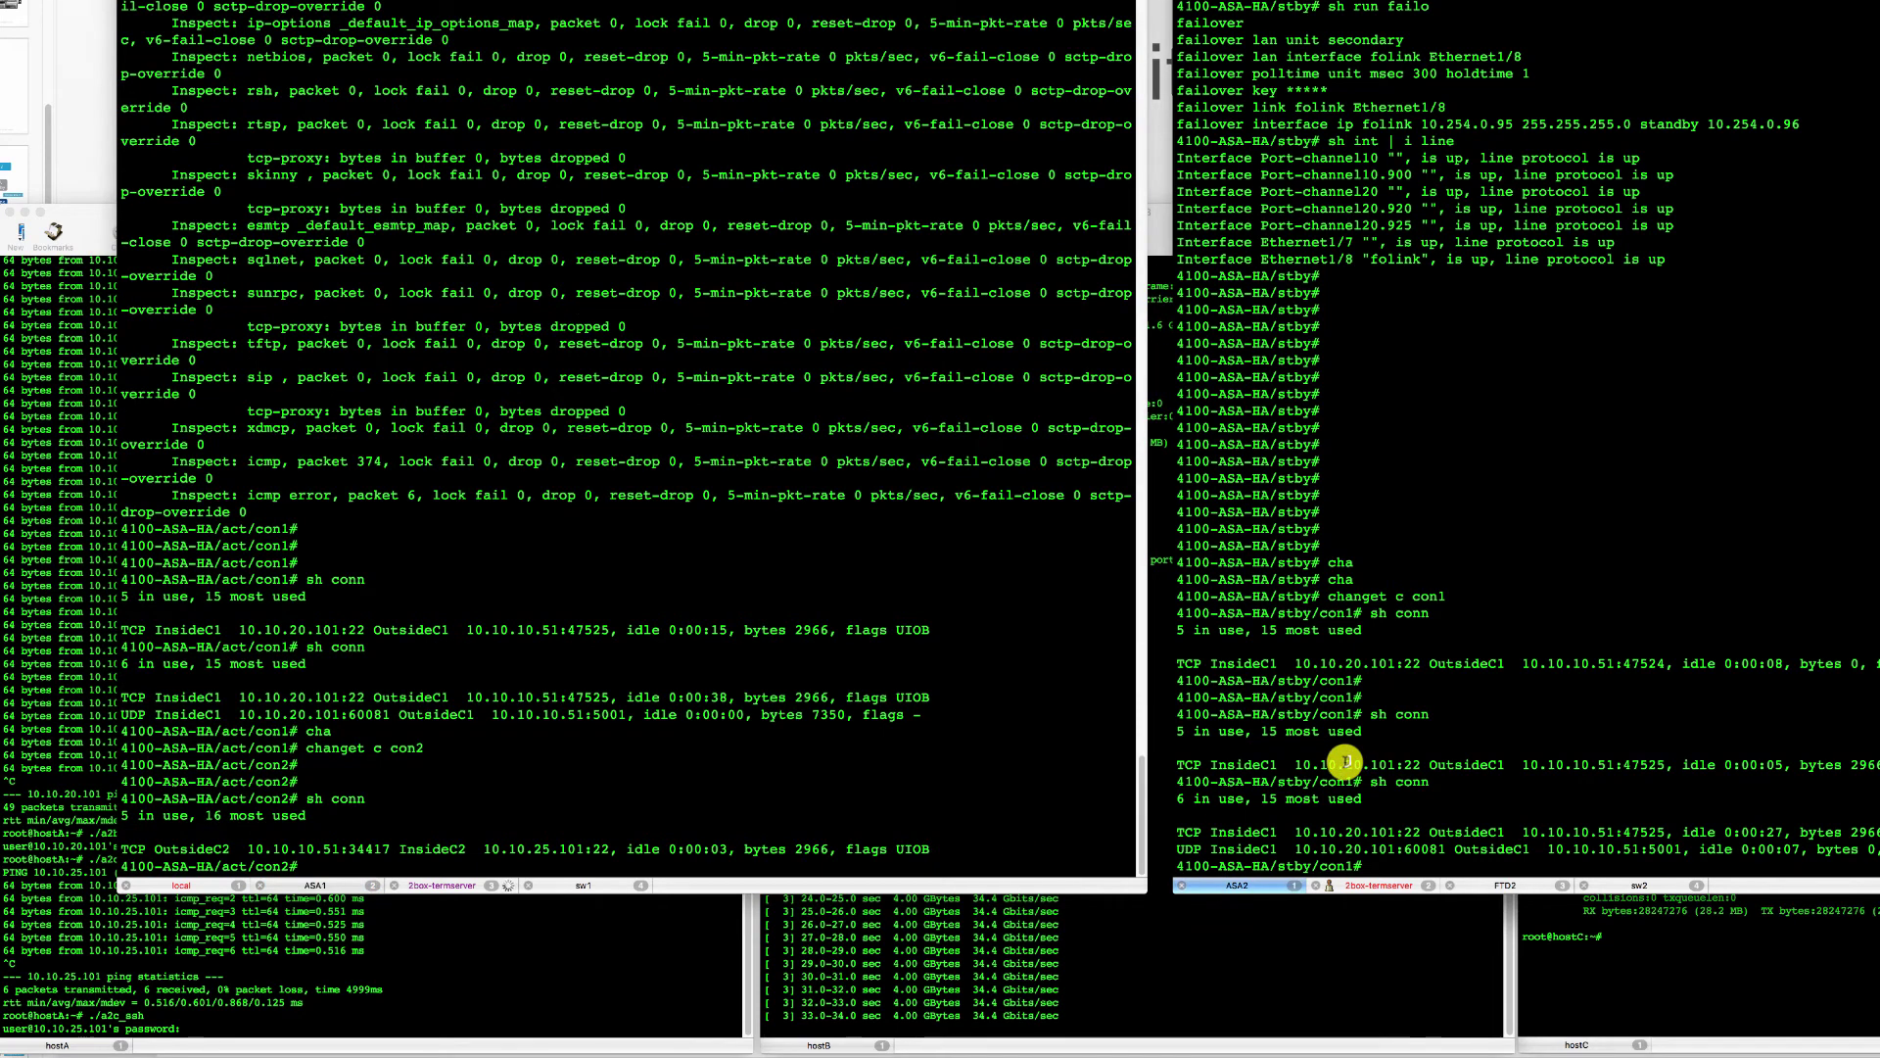
pyautogui.write('cha')
pyautogui.press('Tab')
pyautogui.write('nge')
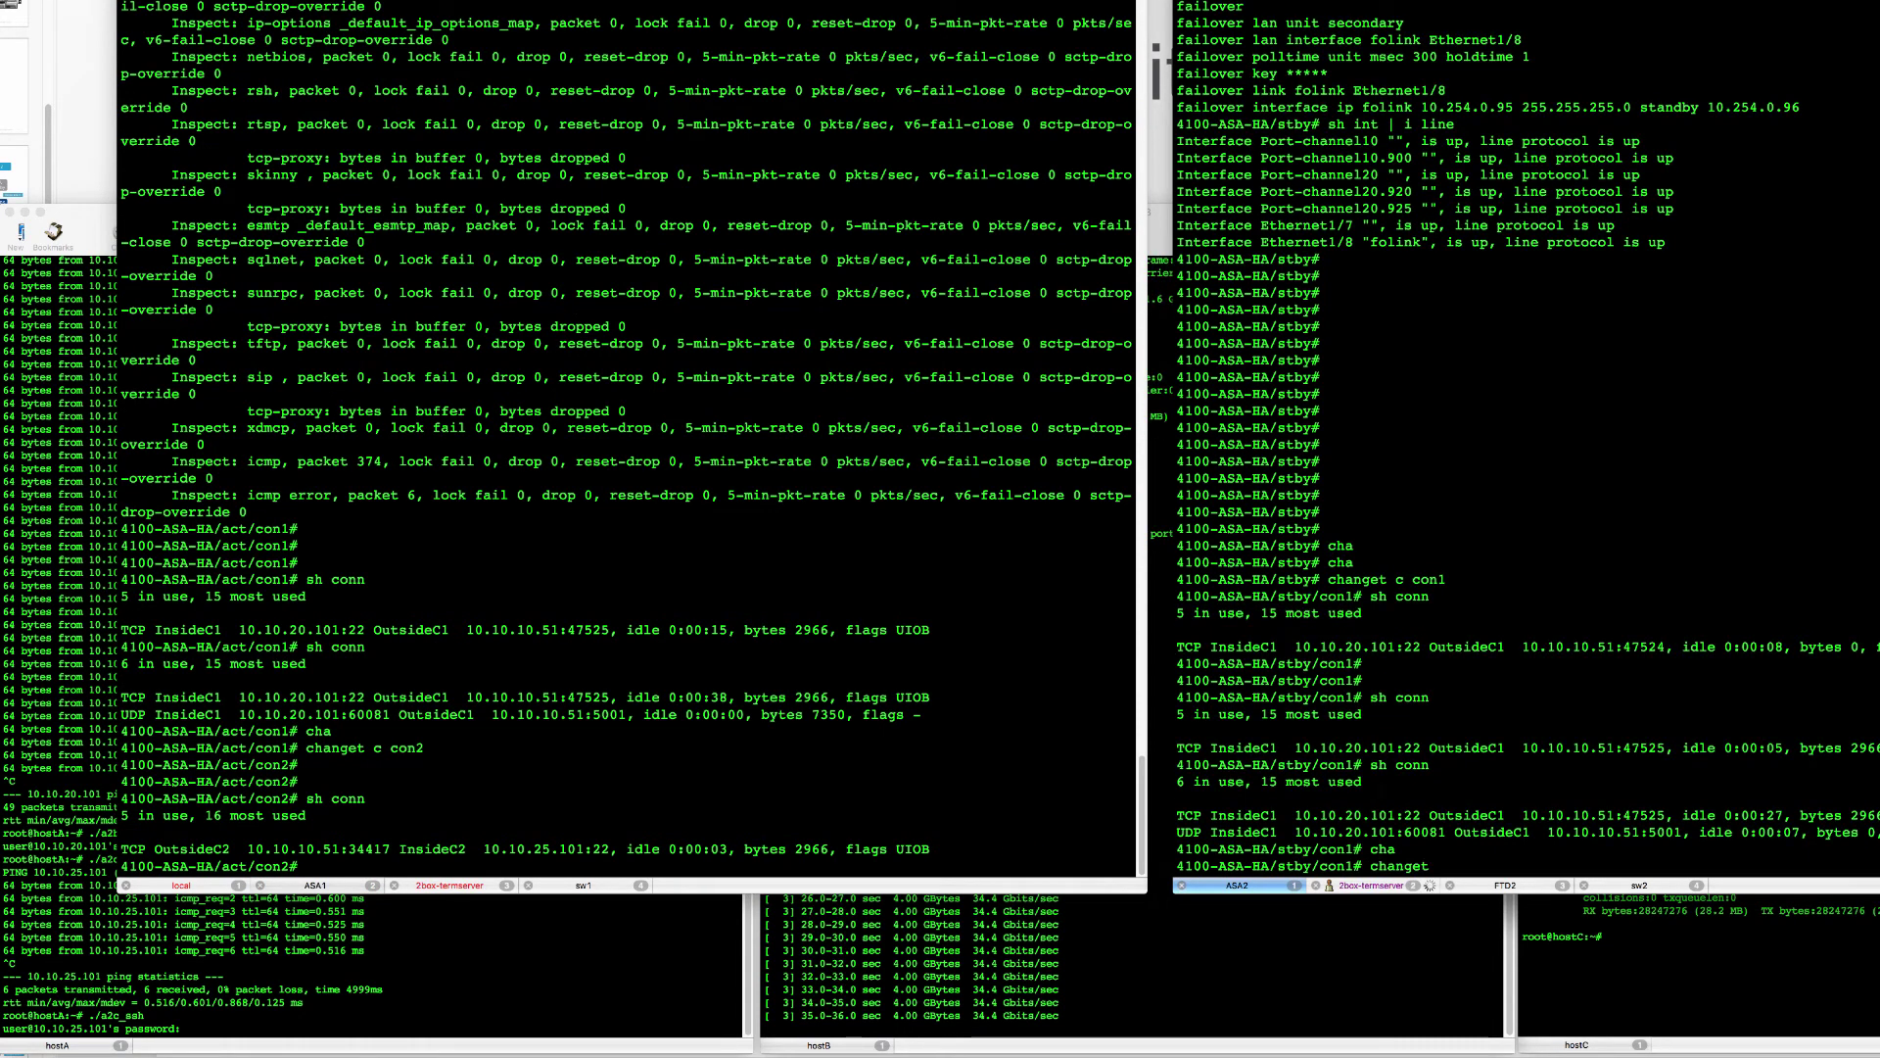
pyautogui.write('t c con2')
pyautogui.press('Return')
pyautogui.write('sh conn')
pyautogui.press('Return')
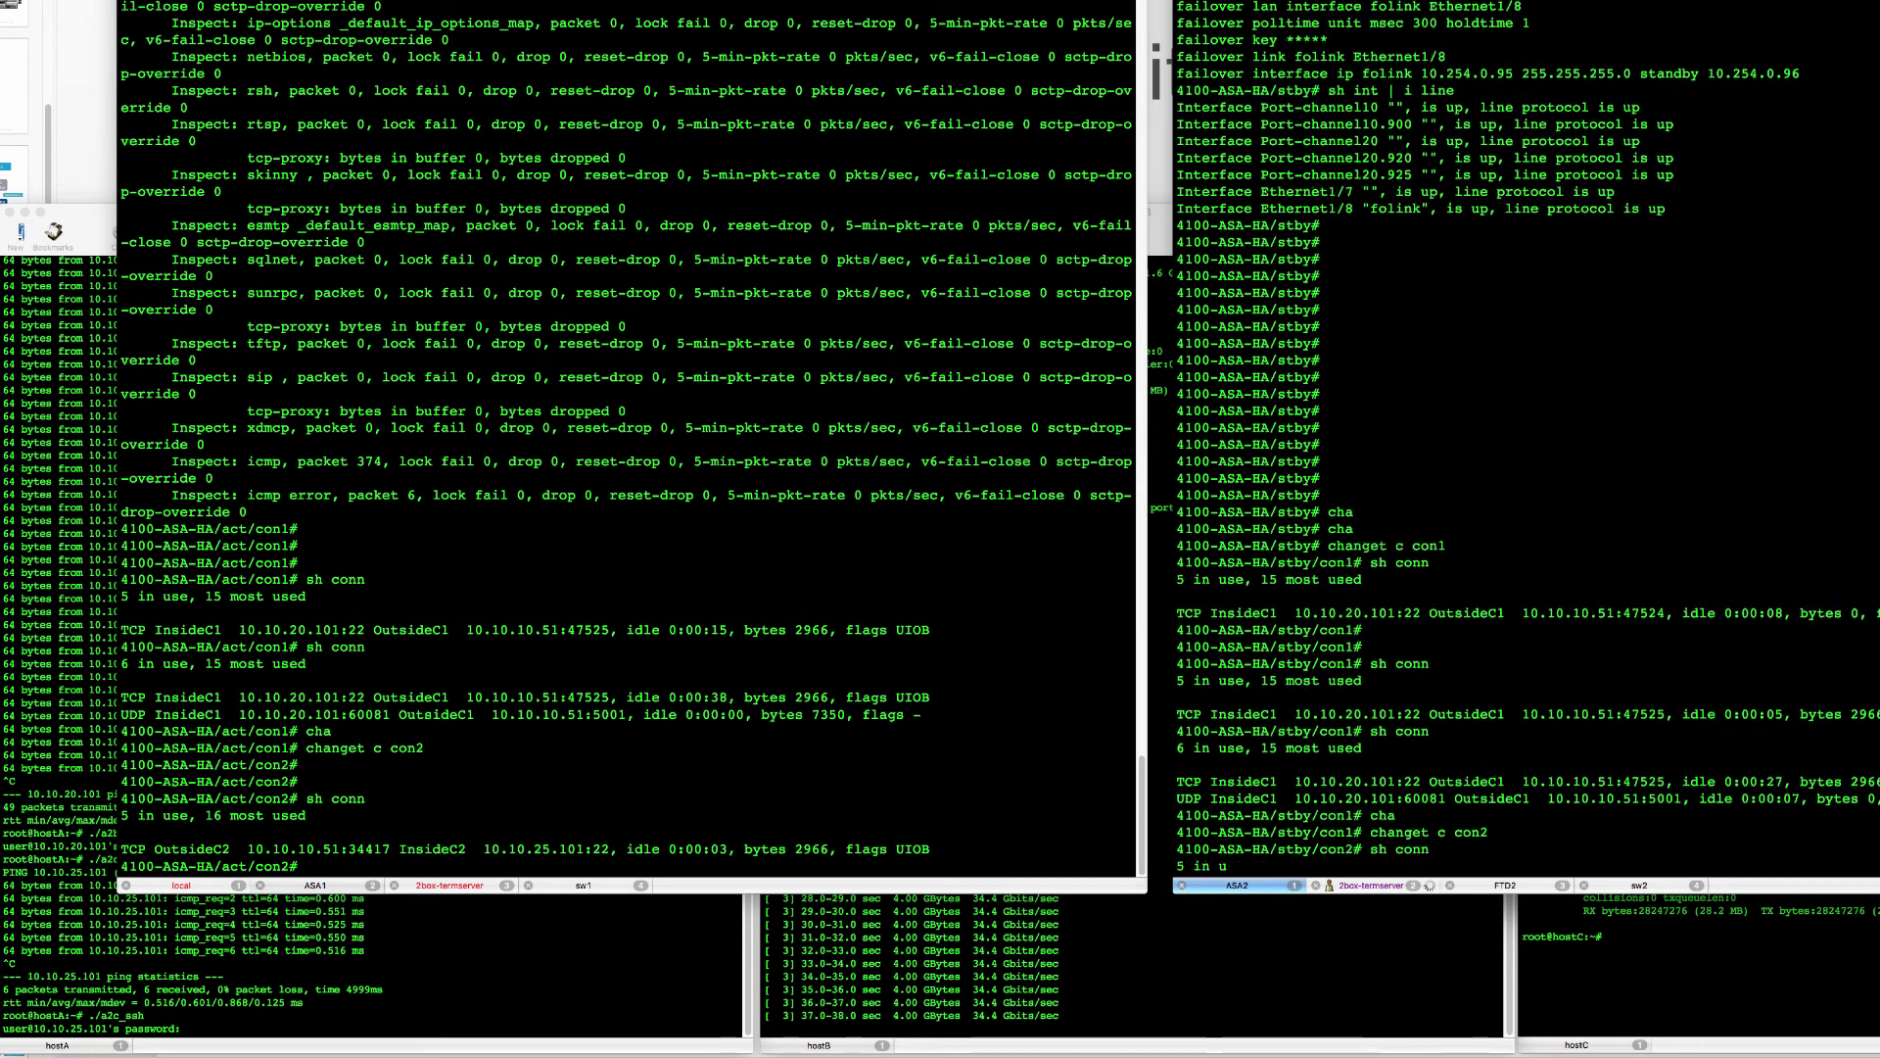
pyautogui.click(1566, 916)
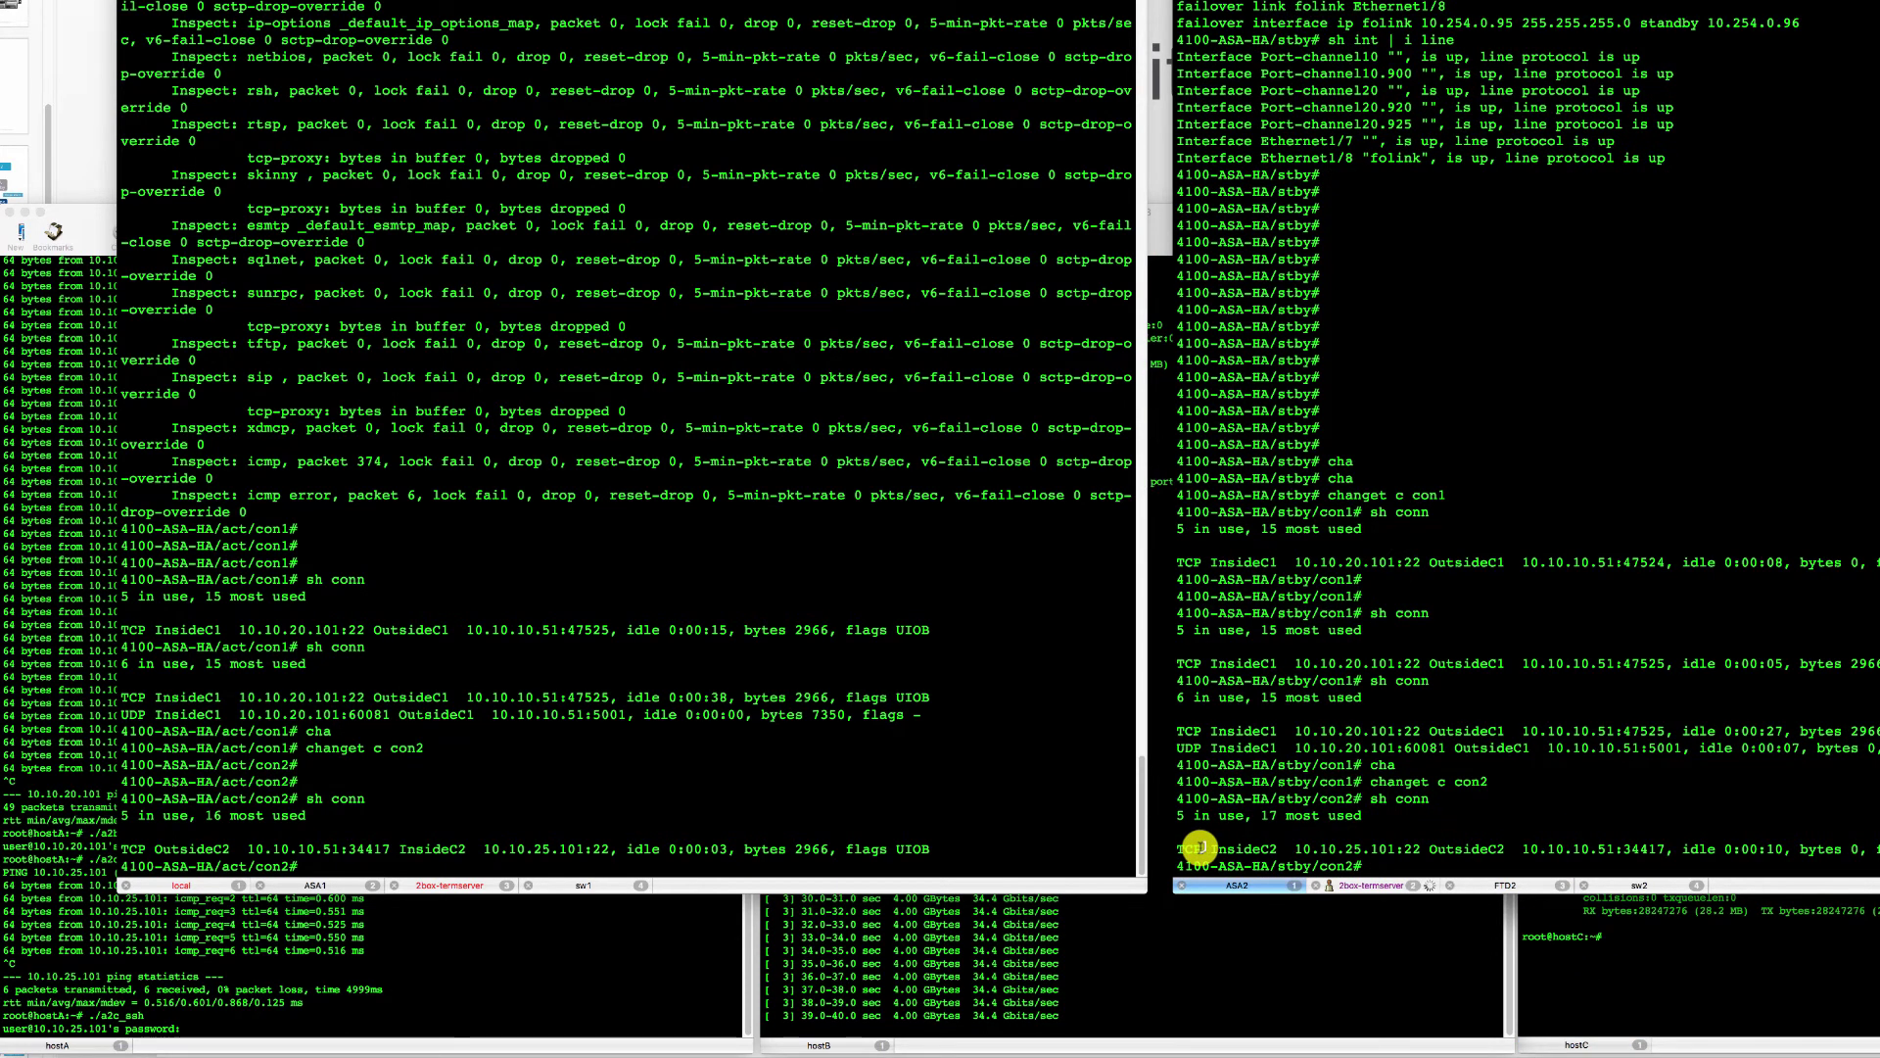
pyautogui.click(1116, 977)
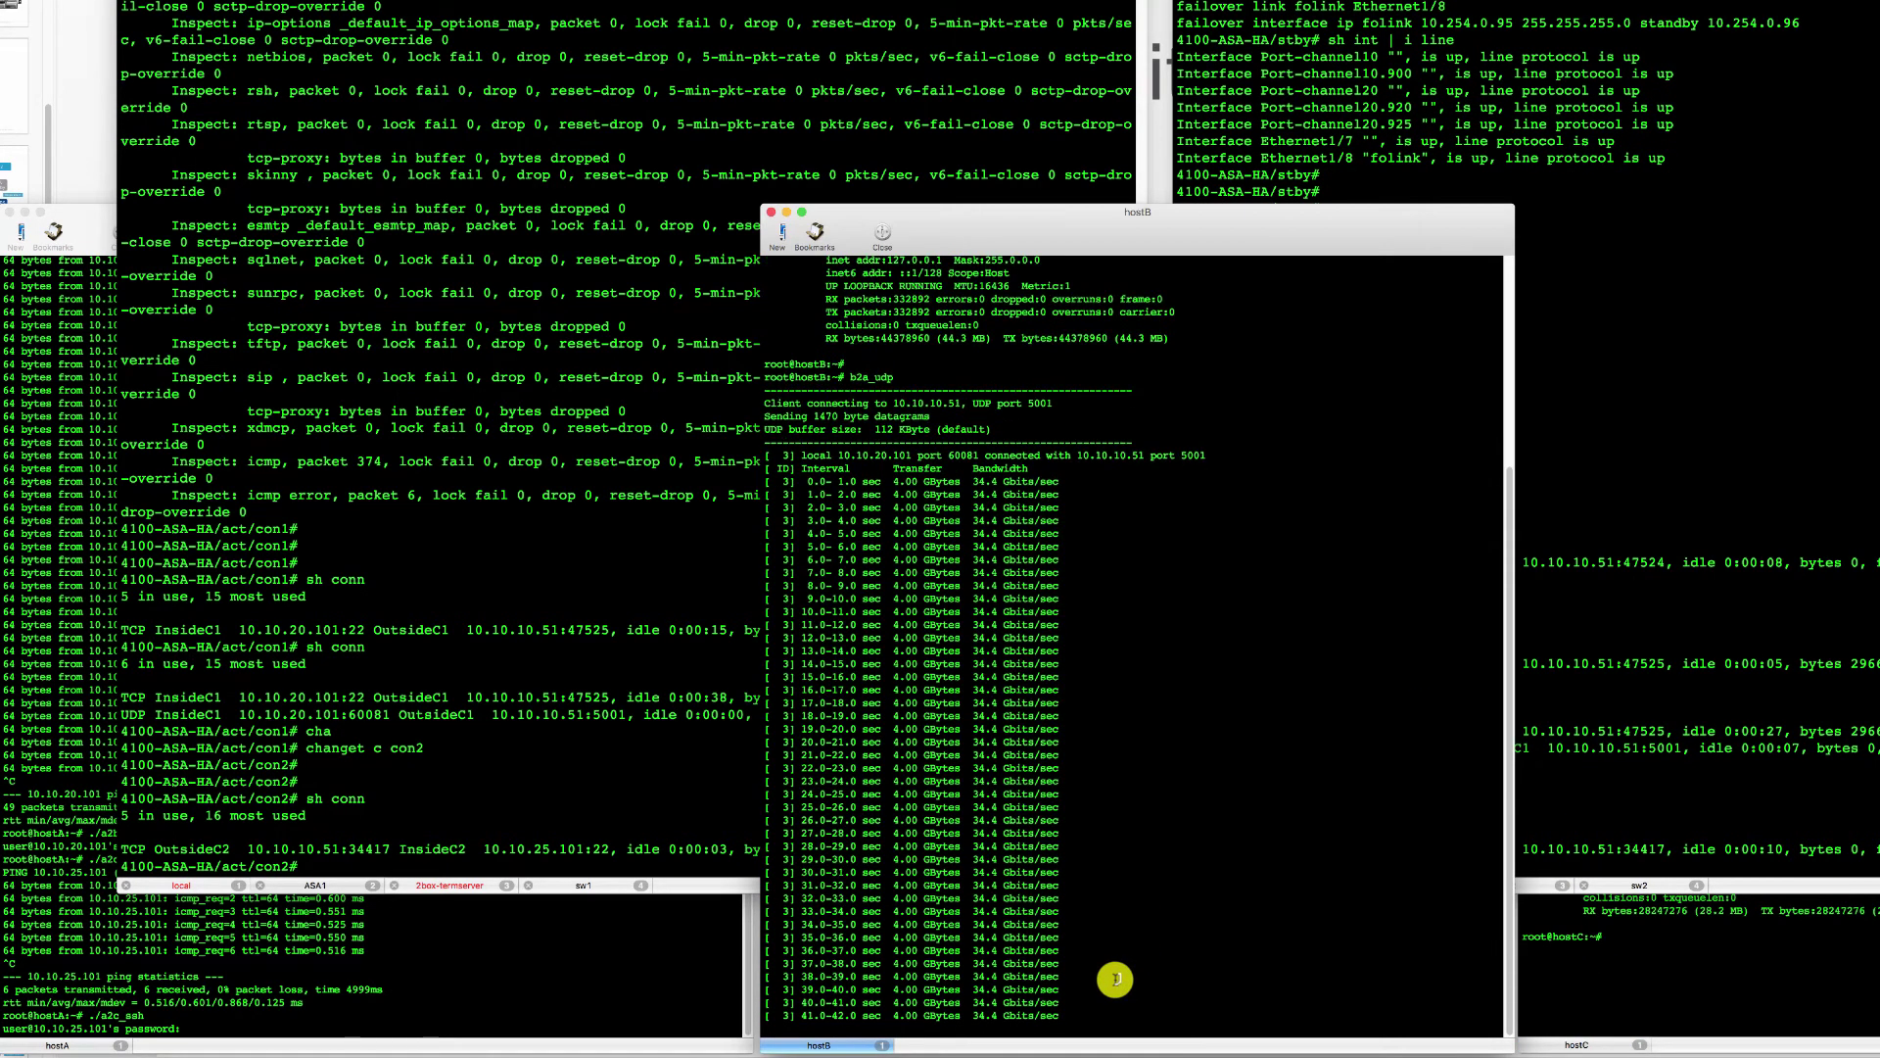
# - Stop hostB's UDP iperf test and run c2a_ssh on hostC toward 10.10.10.51
pyautogui.hotkey('ctrl', 'c')
pyautogui.press('Up')
pyautogui.press('BackSpace')
pyautogui.press('BackSpace')
pyautogui.press('BackSpace')
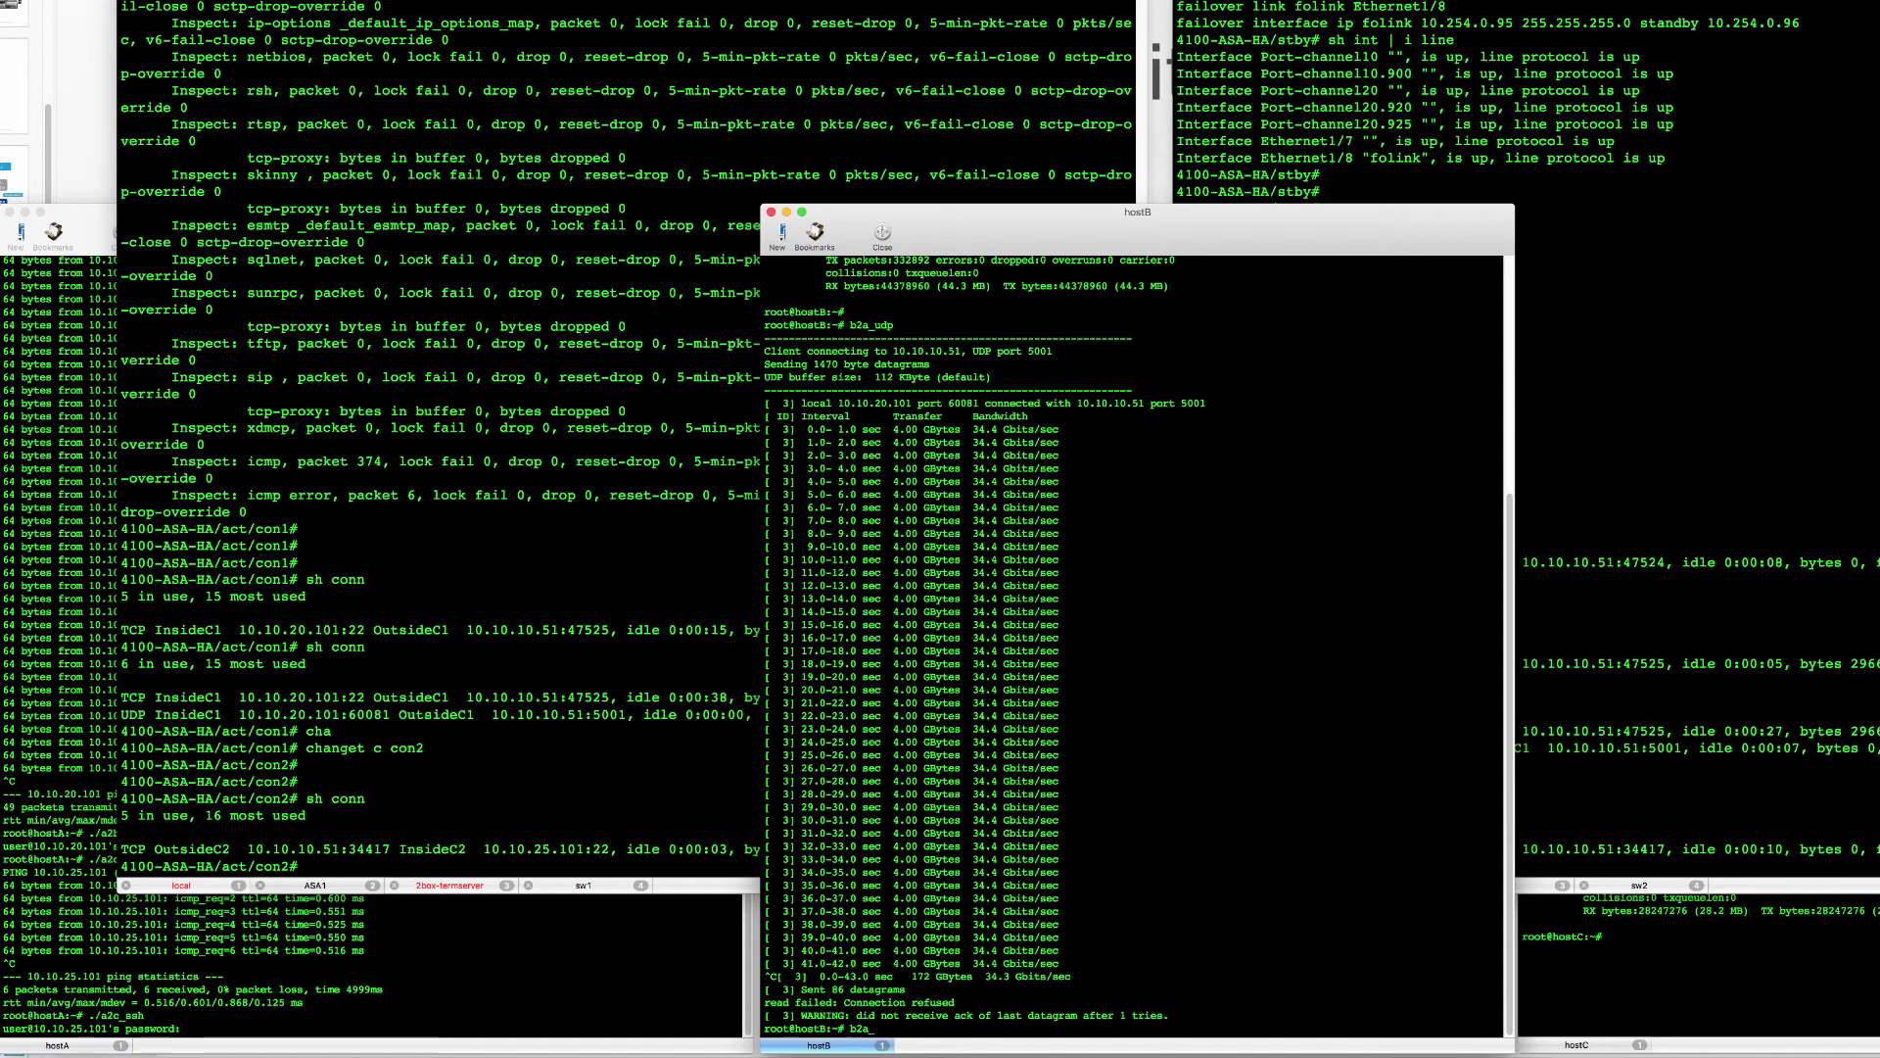
pyautogui.click(1792, 955)
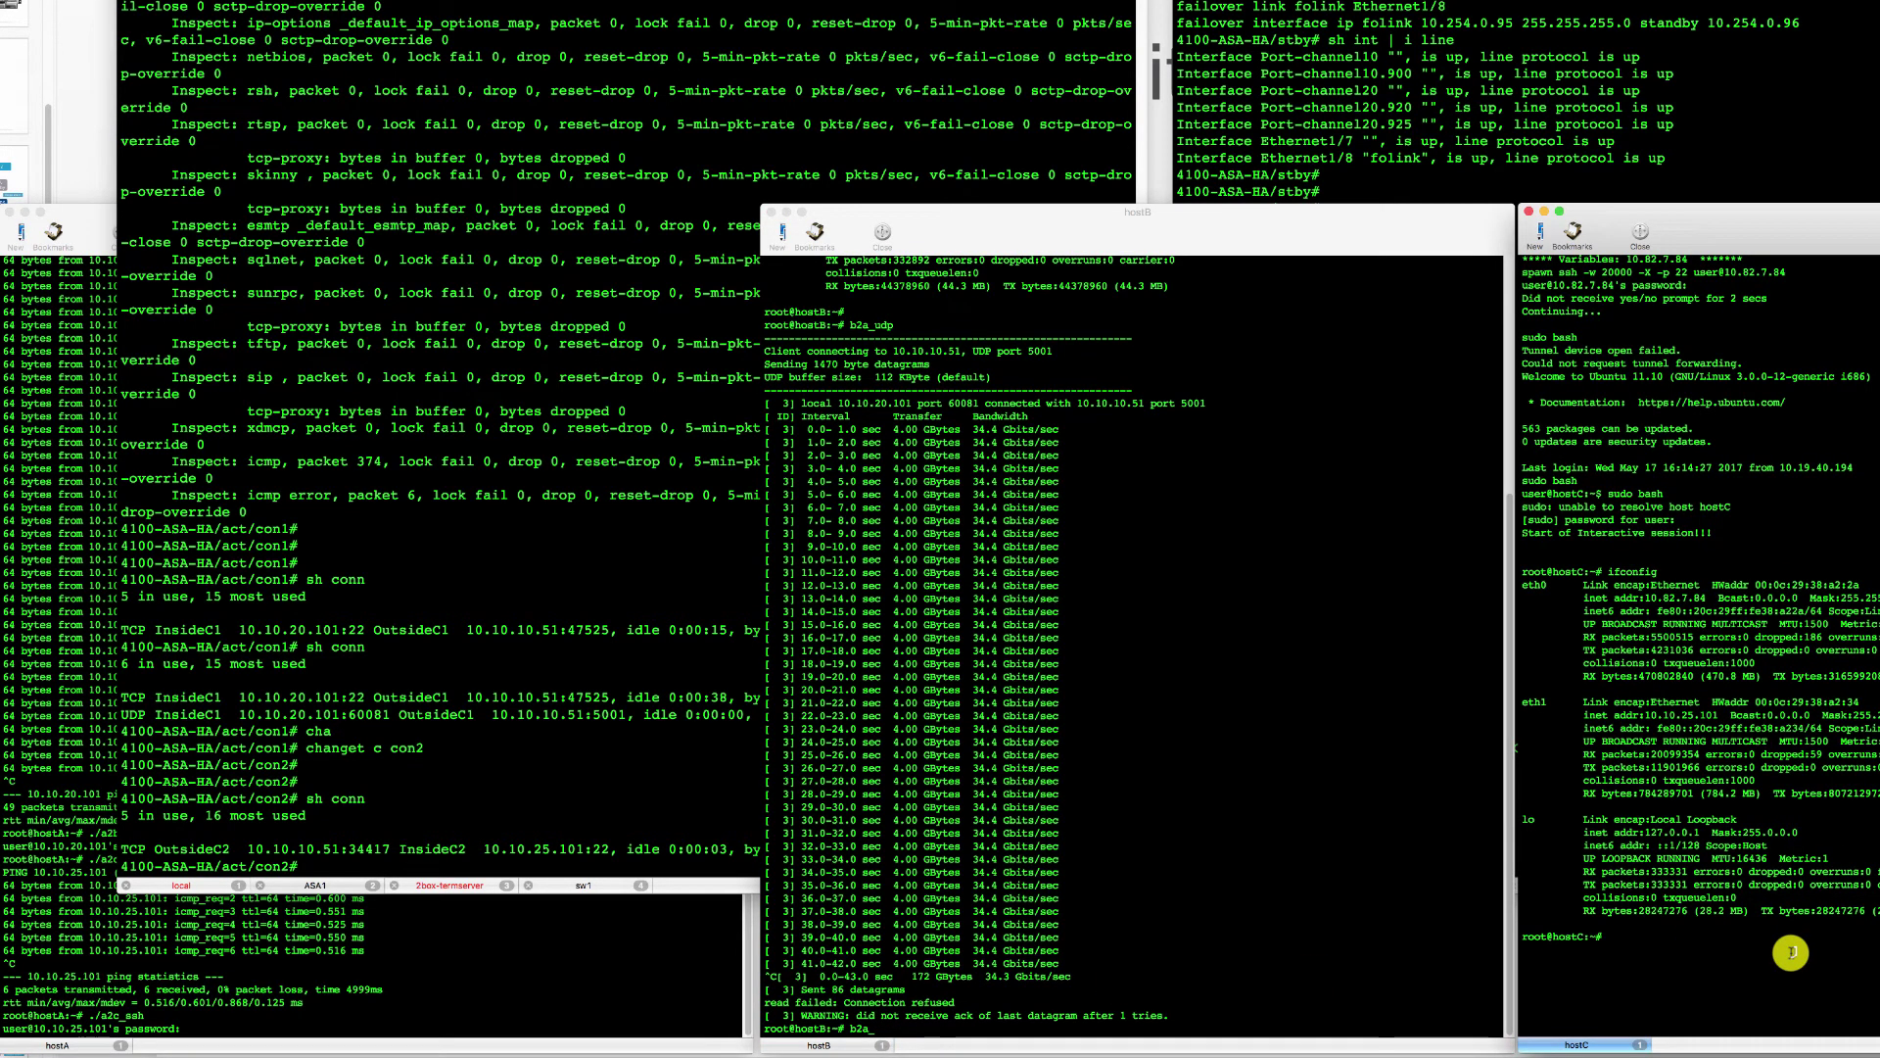
pyautogui.write('c2a_')
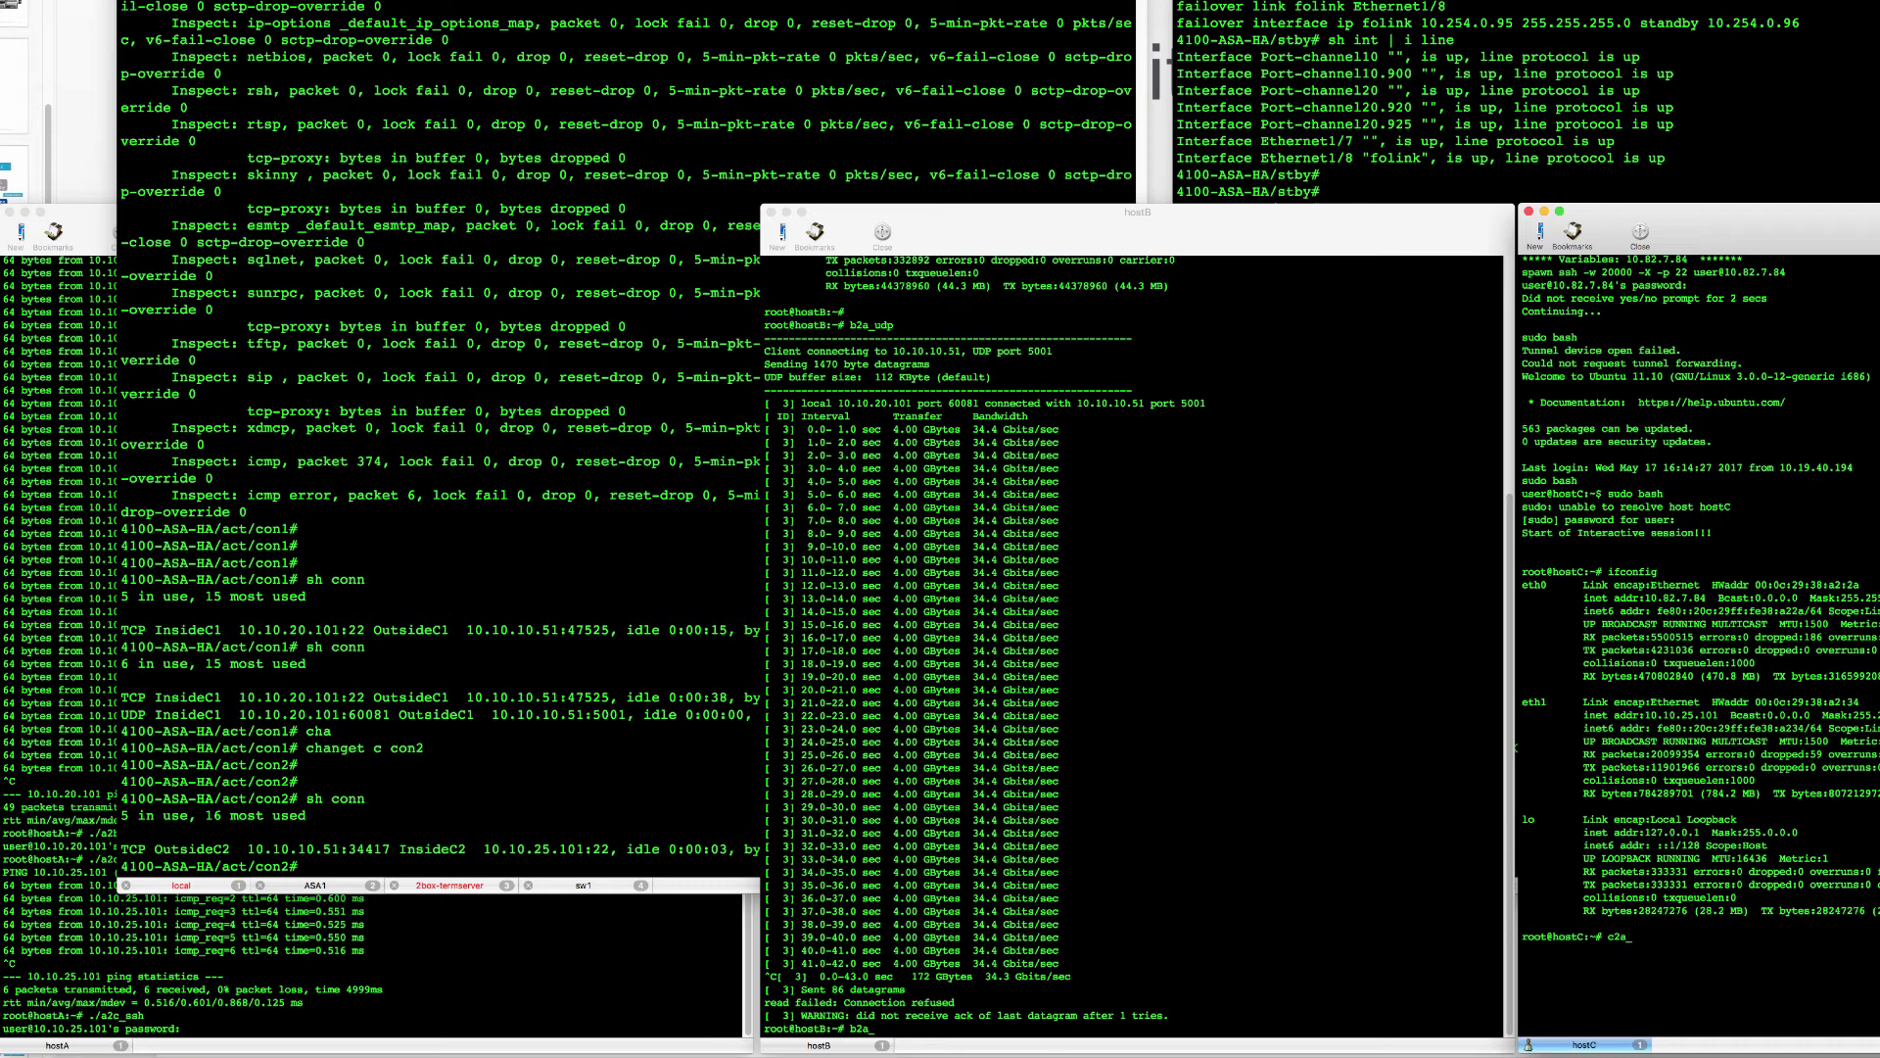
pyautogui.write('a')
pyautogui.press('Tab')
pyautogui.press('Tab')
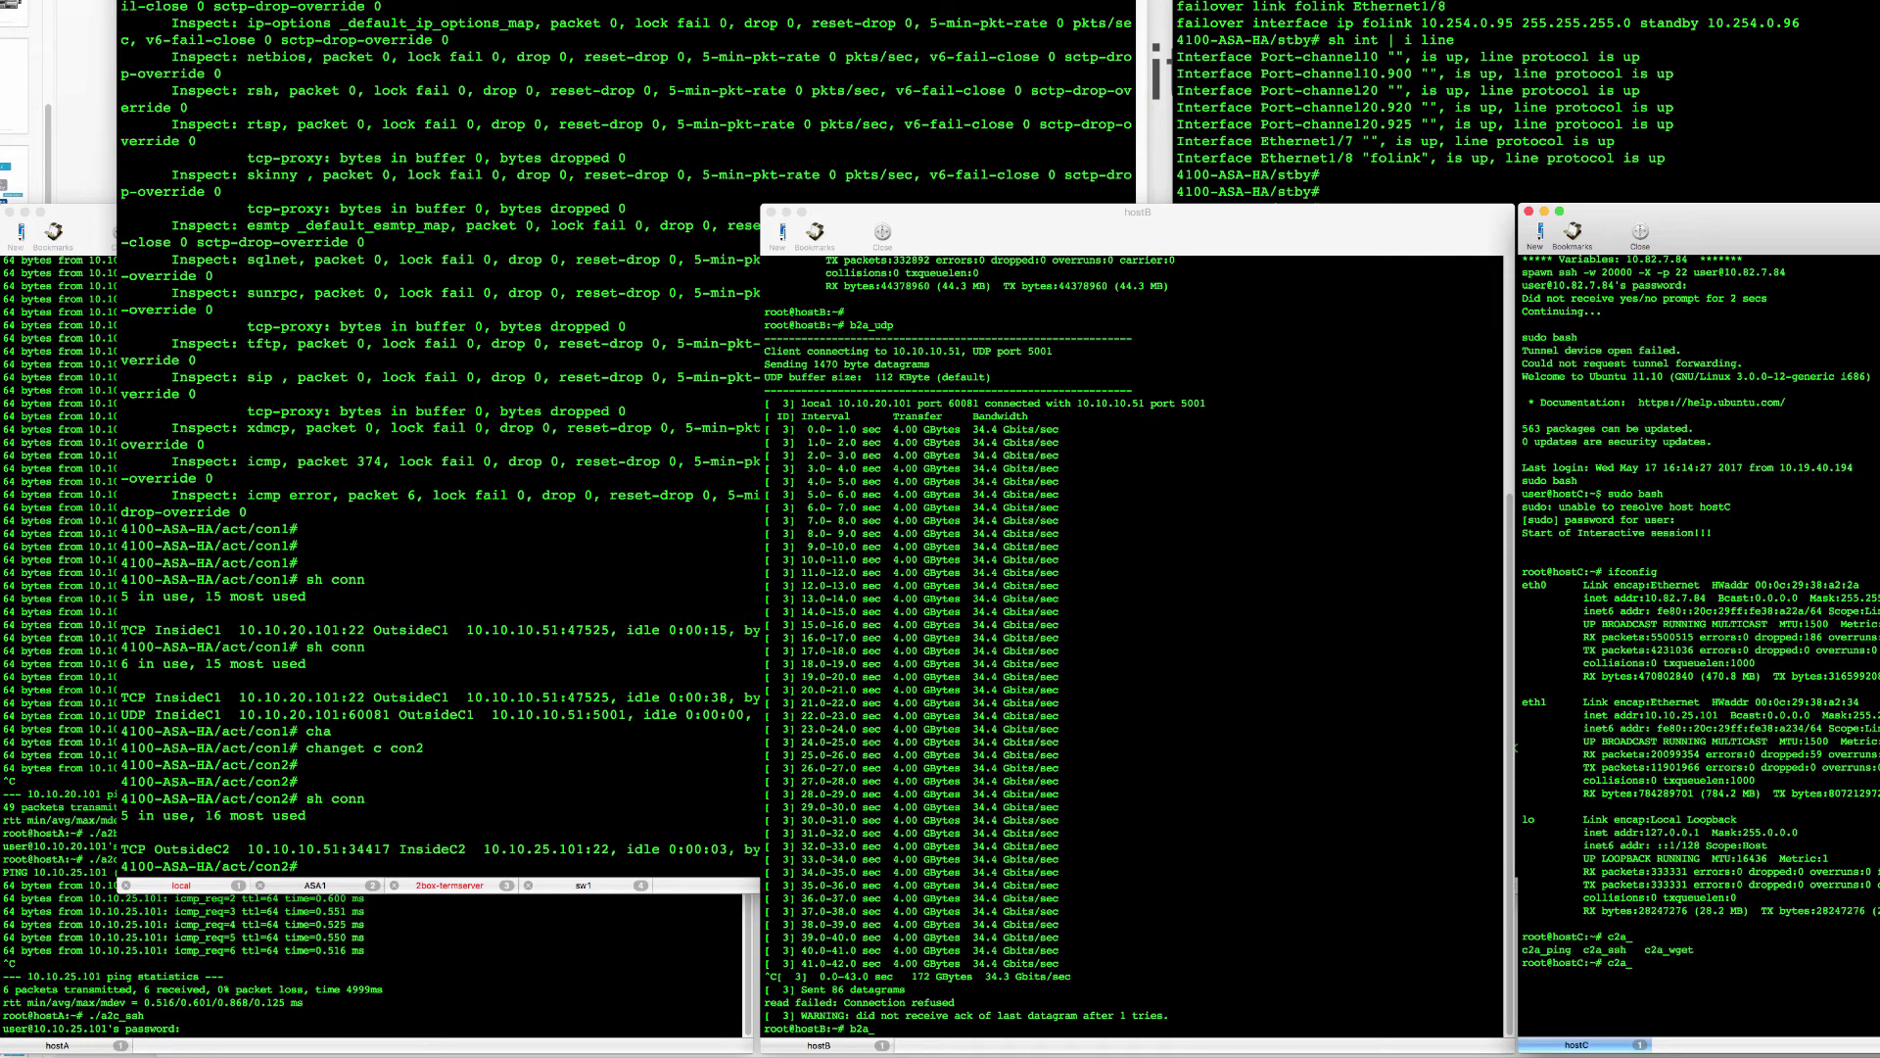
pyautogui.write('s')
pyautogui.press('Tab')
pyautogui.press('Return')
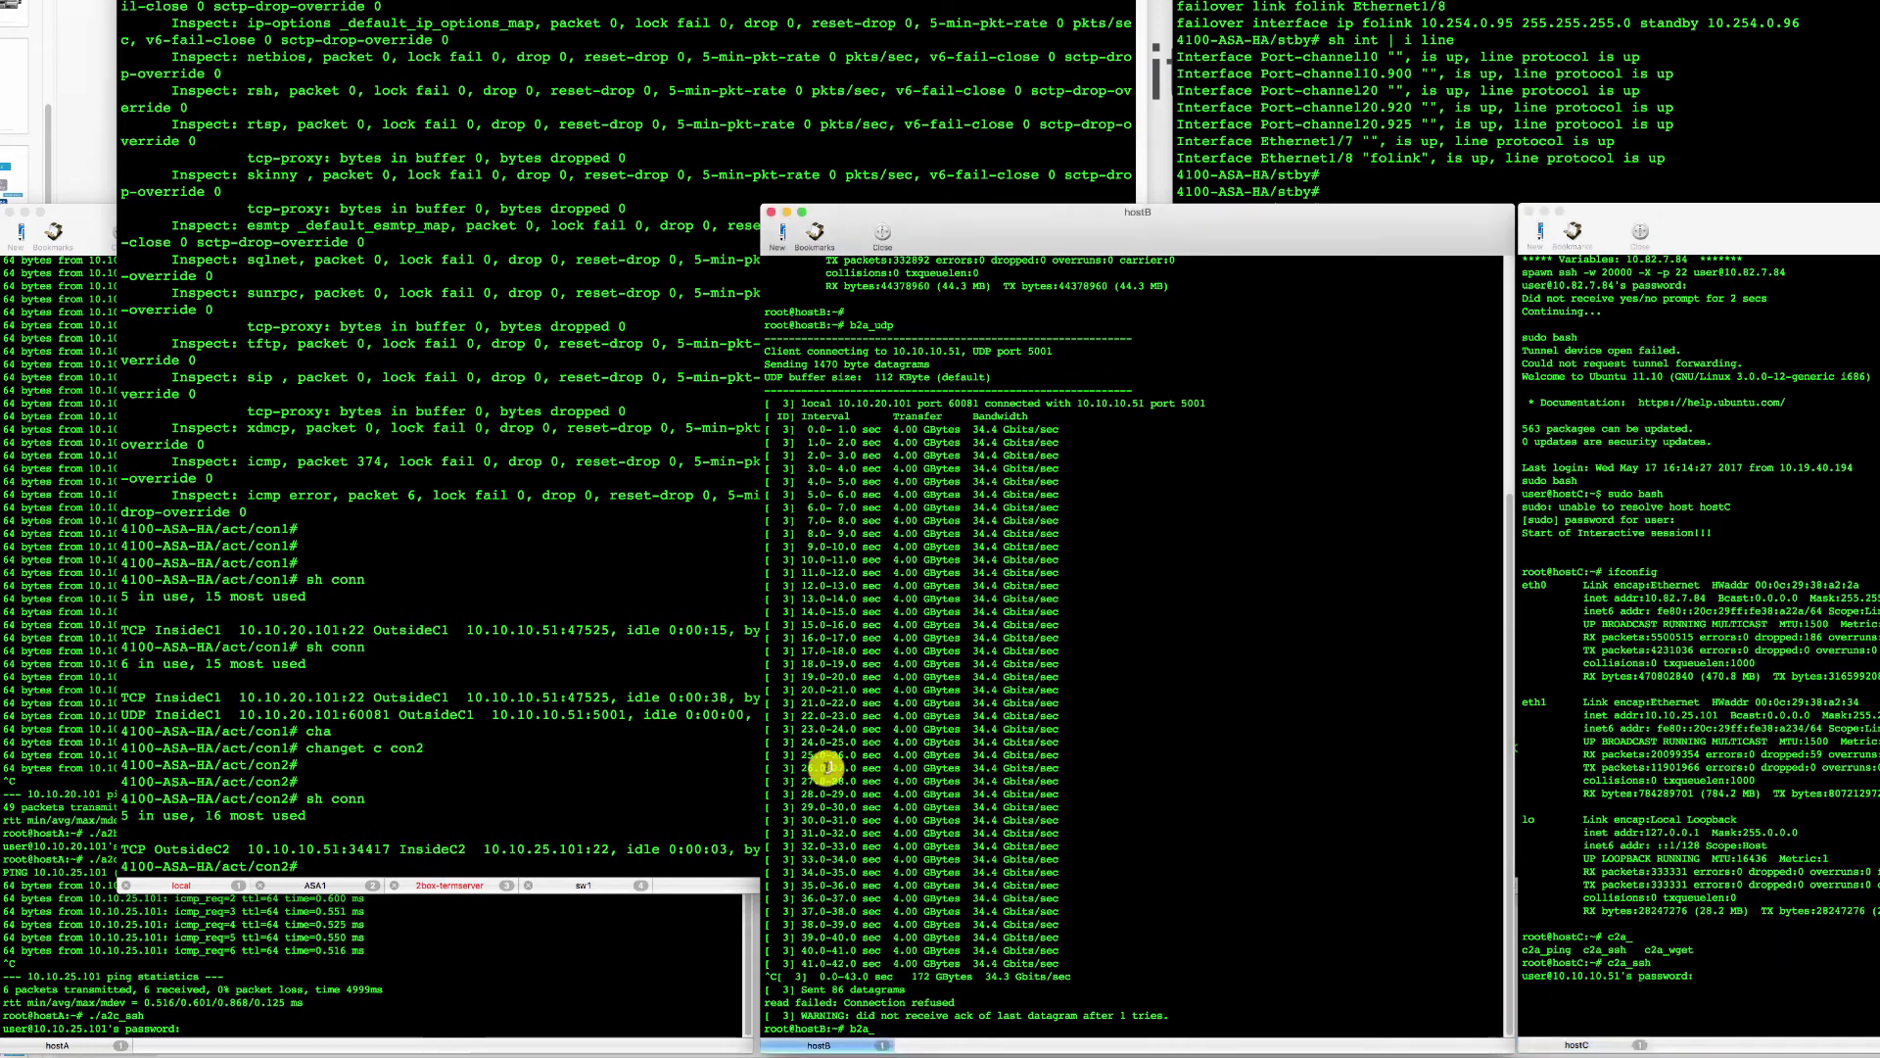
# - On the active ASA, list con2 connections and the ARP table
pyautogui.click(474, 764)
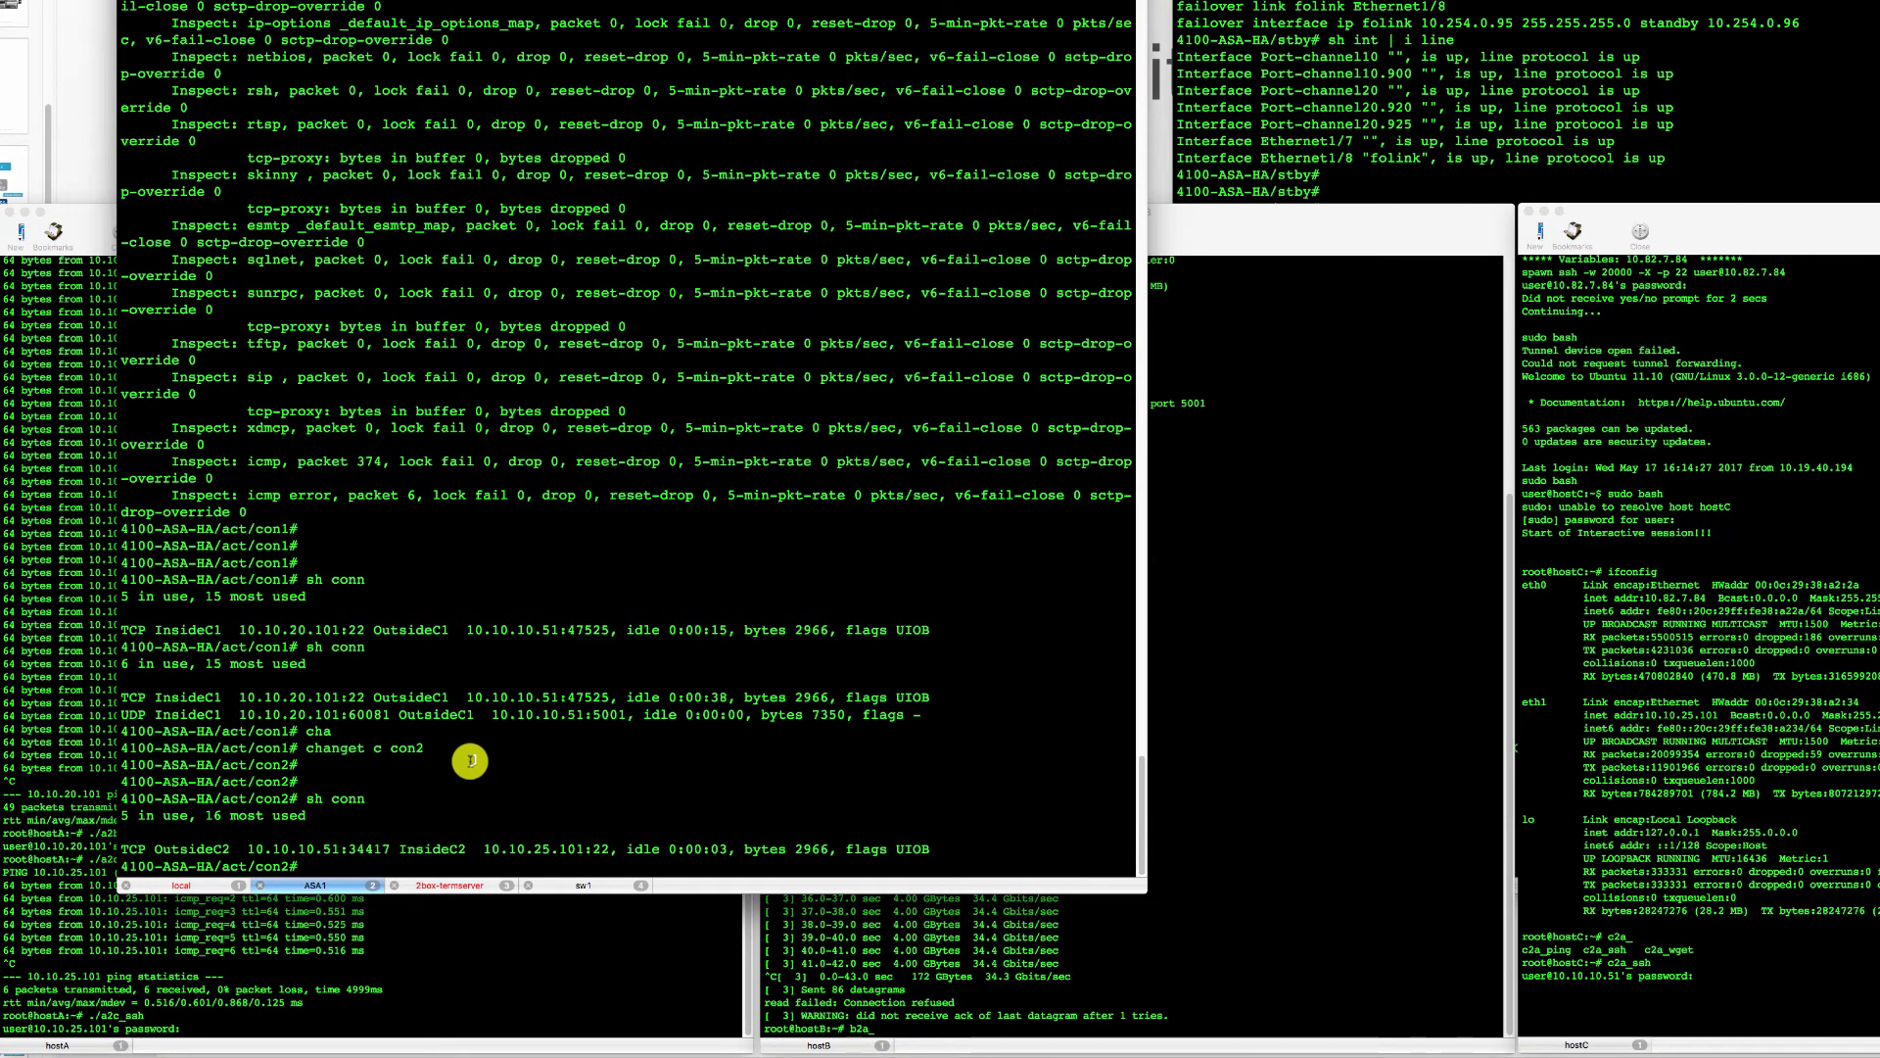
pyautogui.write('m')
pyautogui.press('Return')
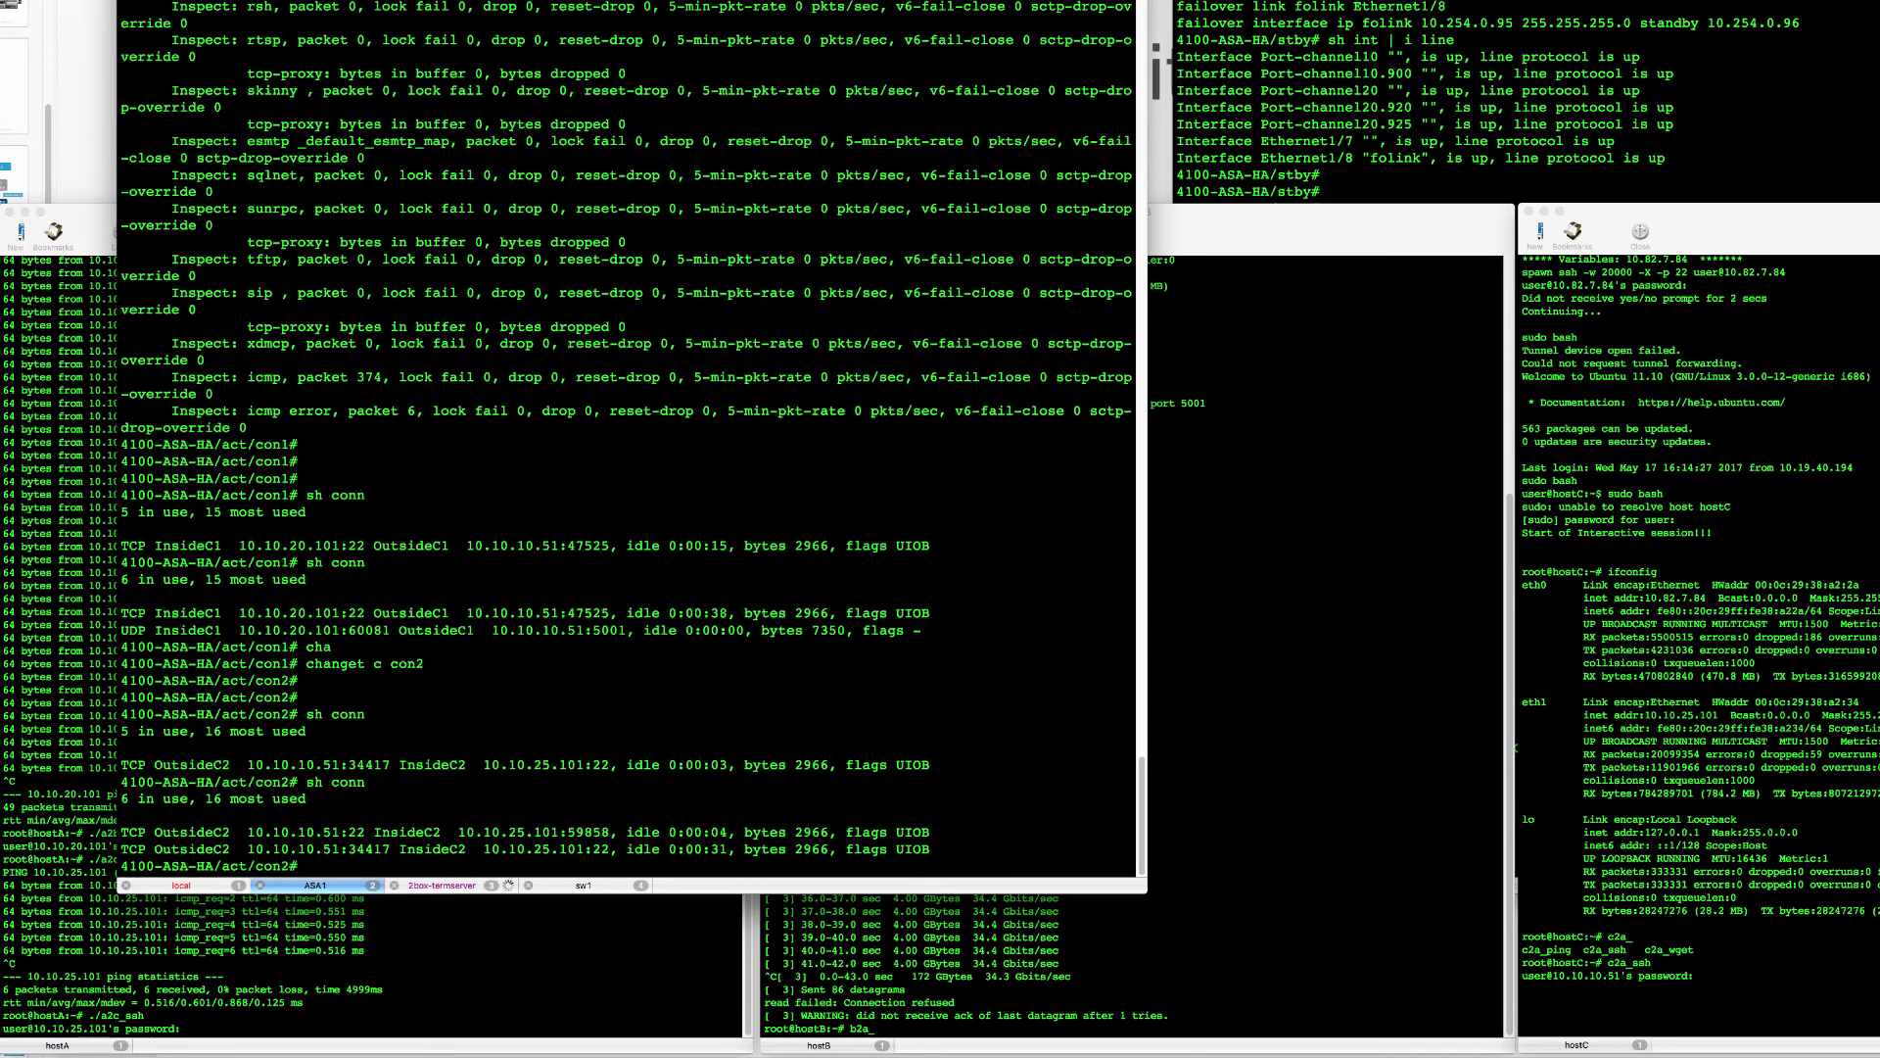
pyautogui.click(1107, 202)
pyautogui.write('sh arp')
pyautogui.press('Return')
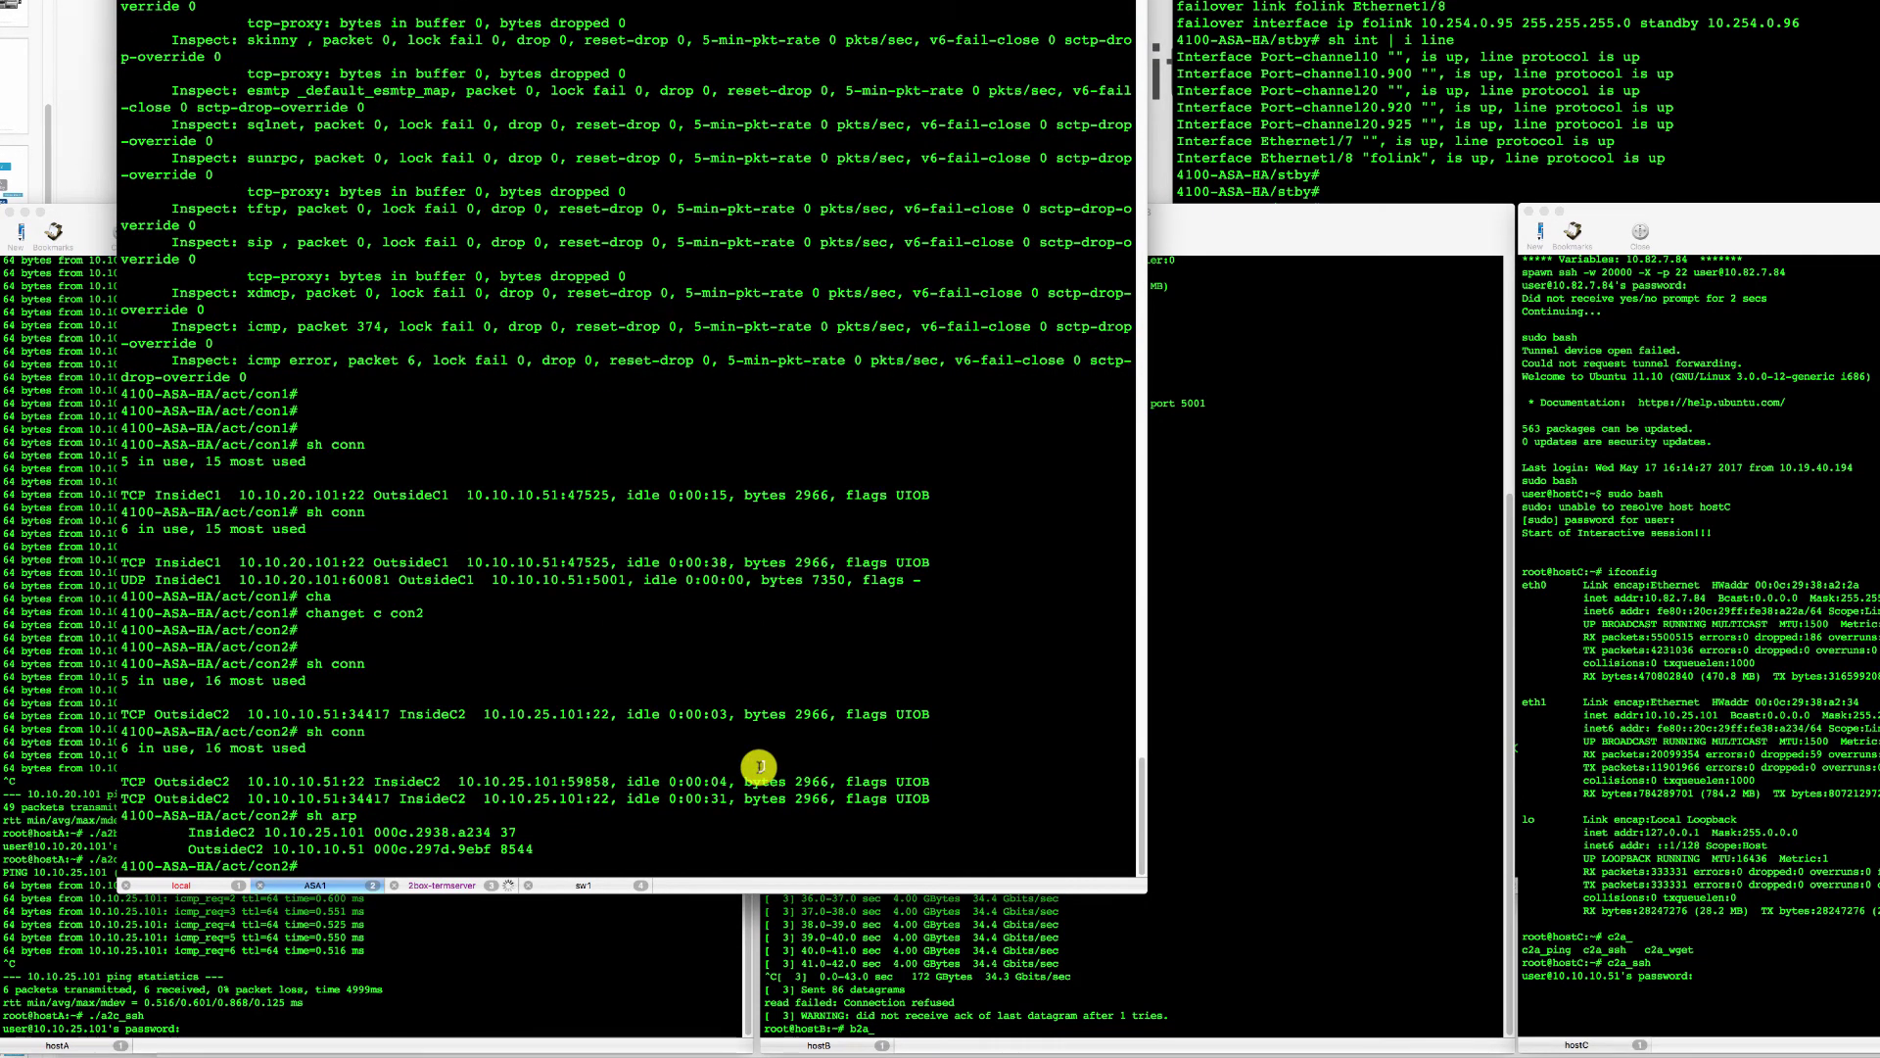
# - On standby ASA2, list con2 connections (6, including 10.10.25.101:59858→10.10.10.51:22) and ARP entries
pyautogui.press('super+grave')
pyautogui.write('sh conn')
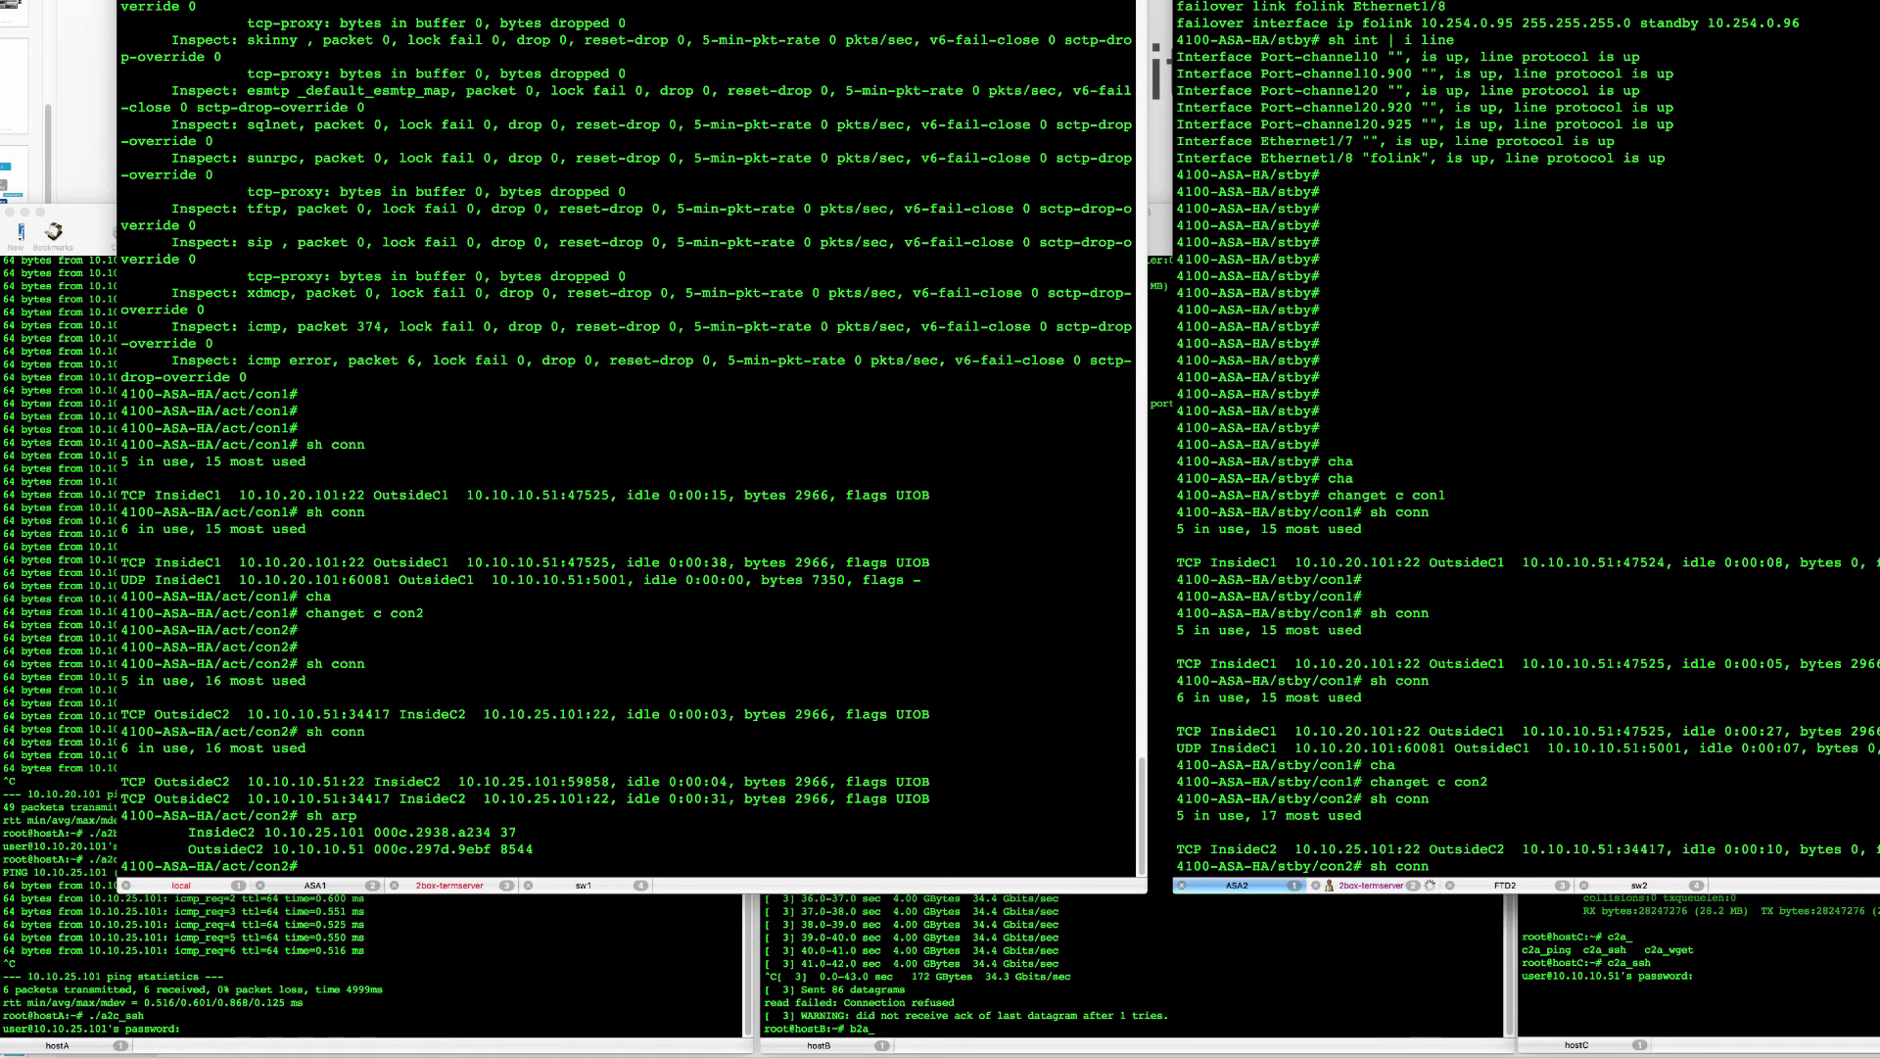
pyautogui.press('Return')
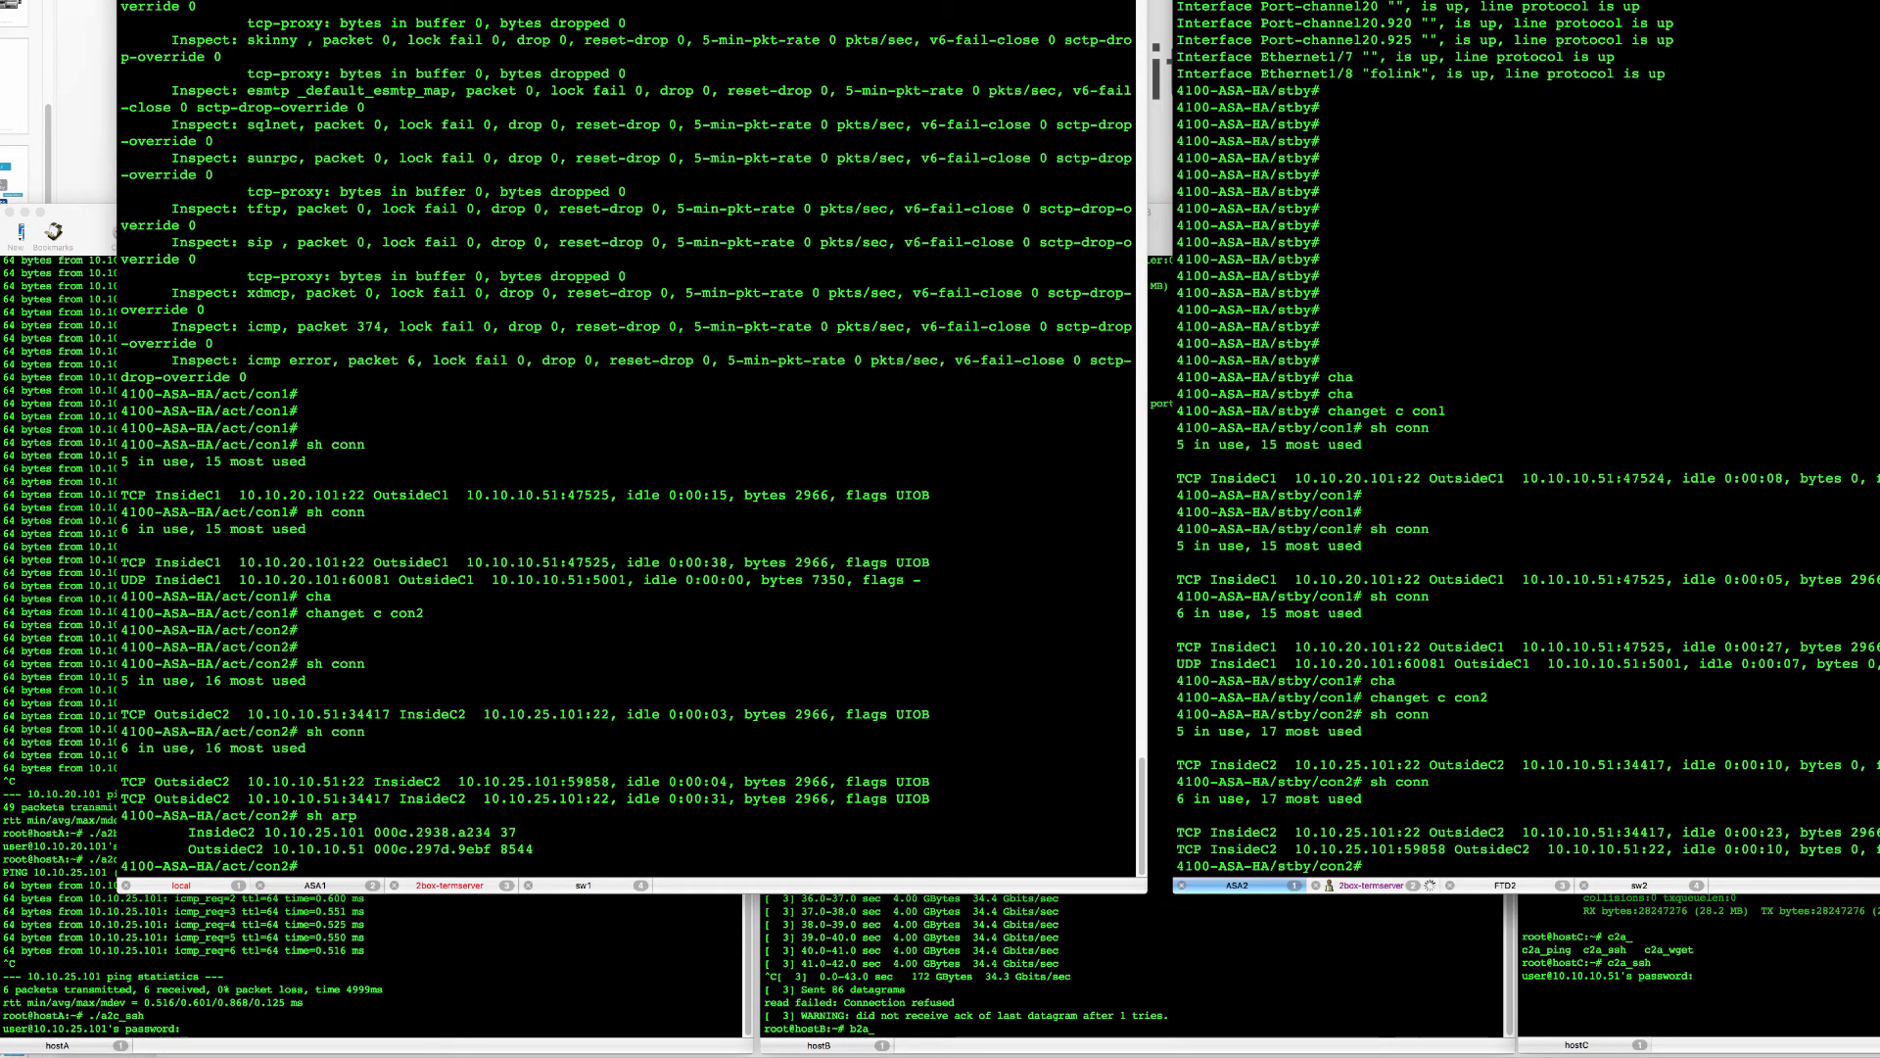
pyautogui.write('sh arp')
pyautogui.press('Return')
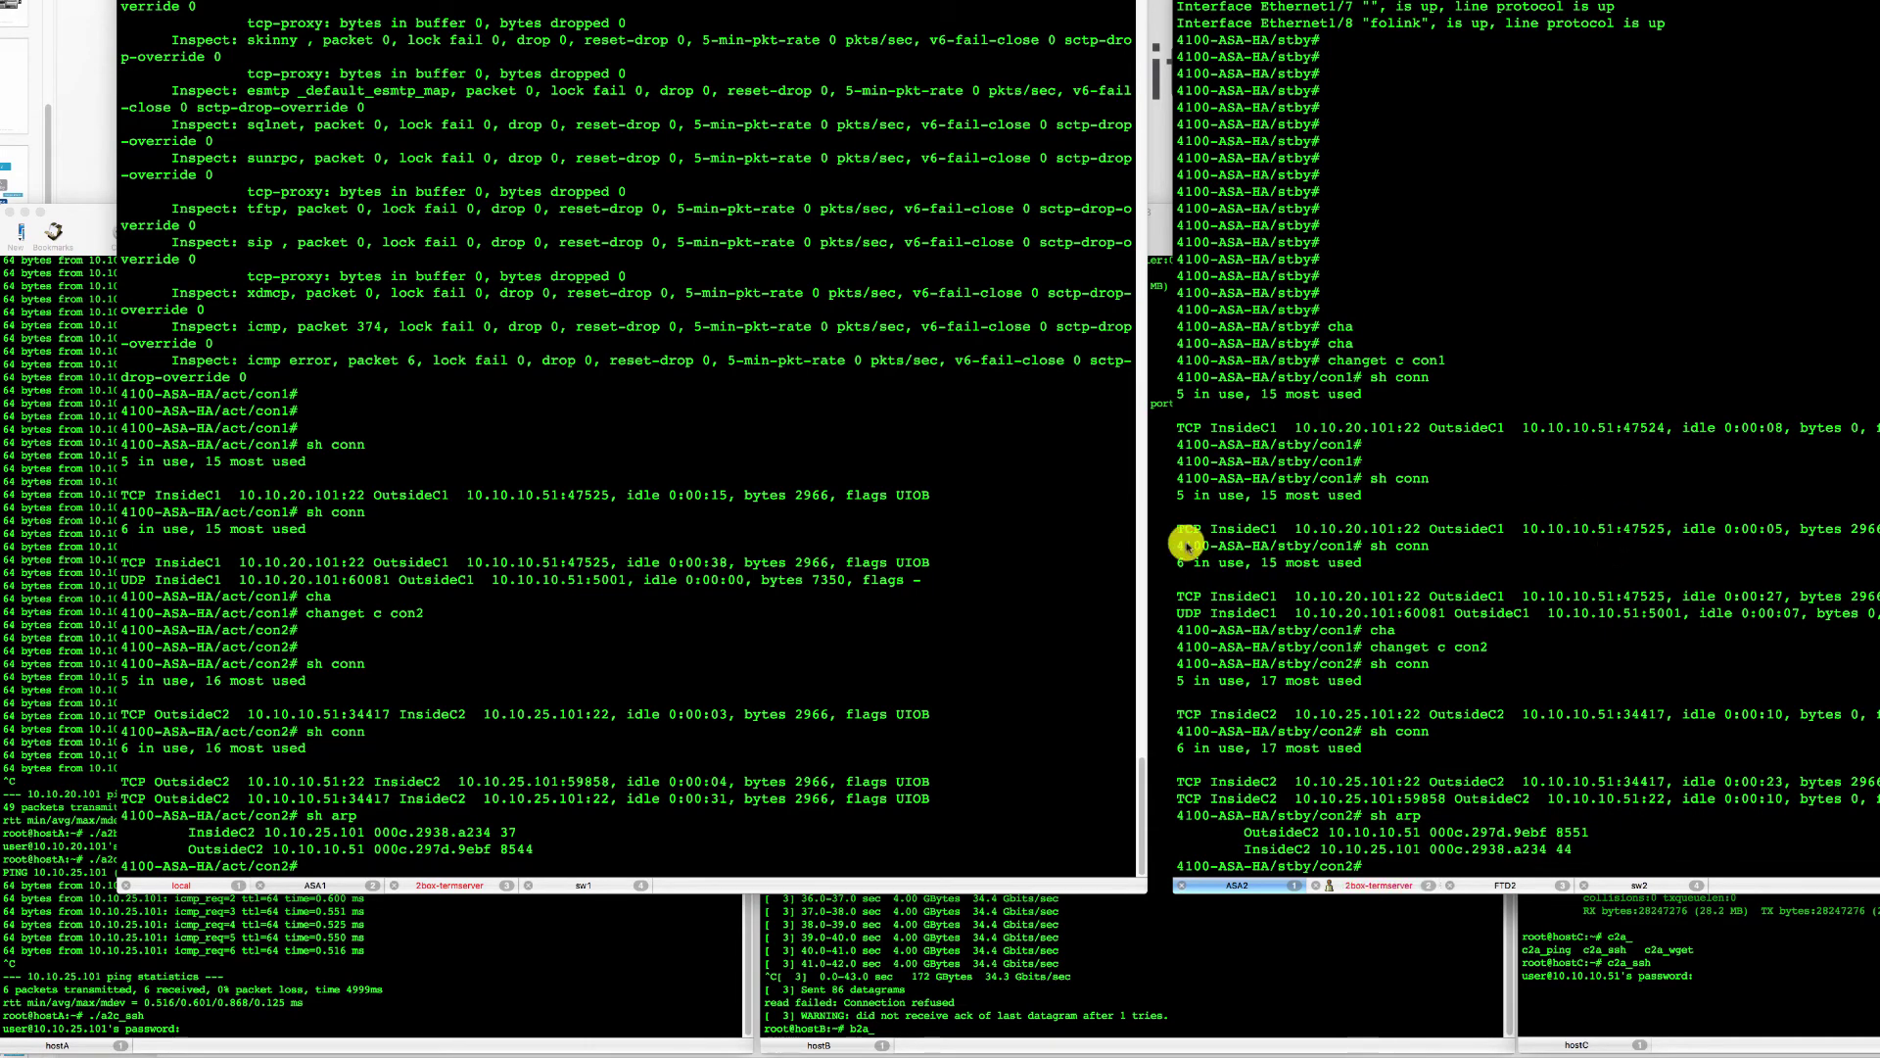
# - Switch to FMC's Connection Events page, showing 92 connections deleted and none remaining
pyautogui.click(497, 560)
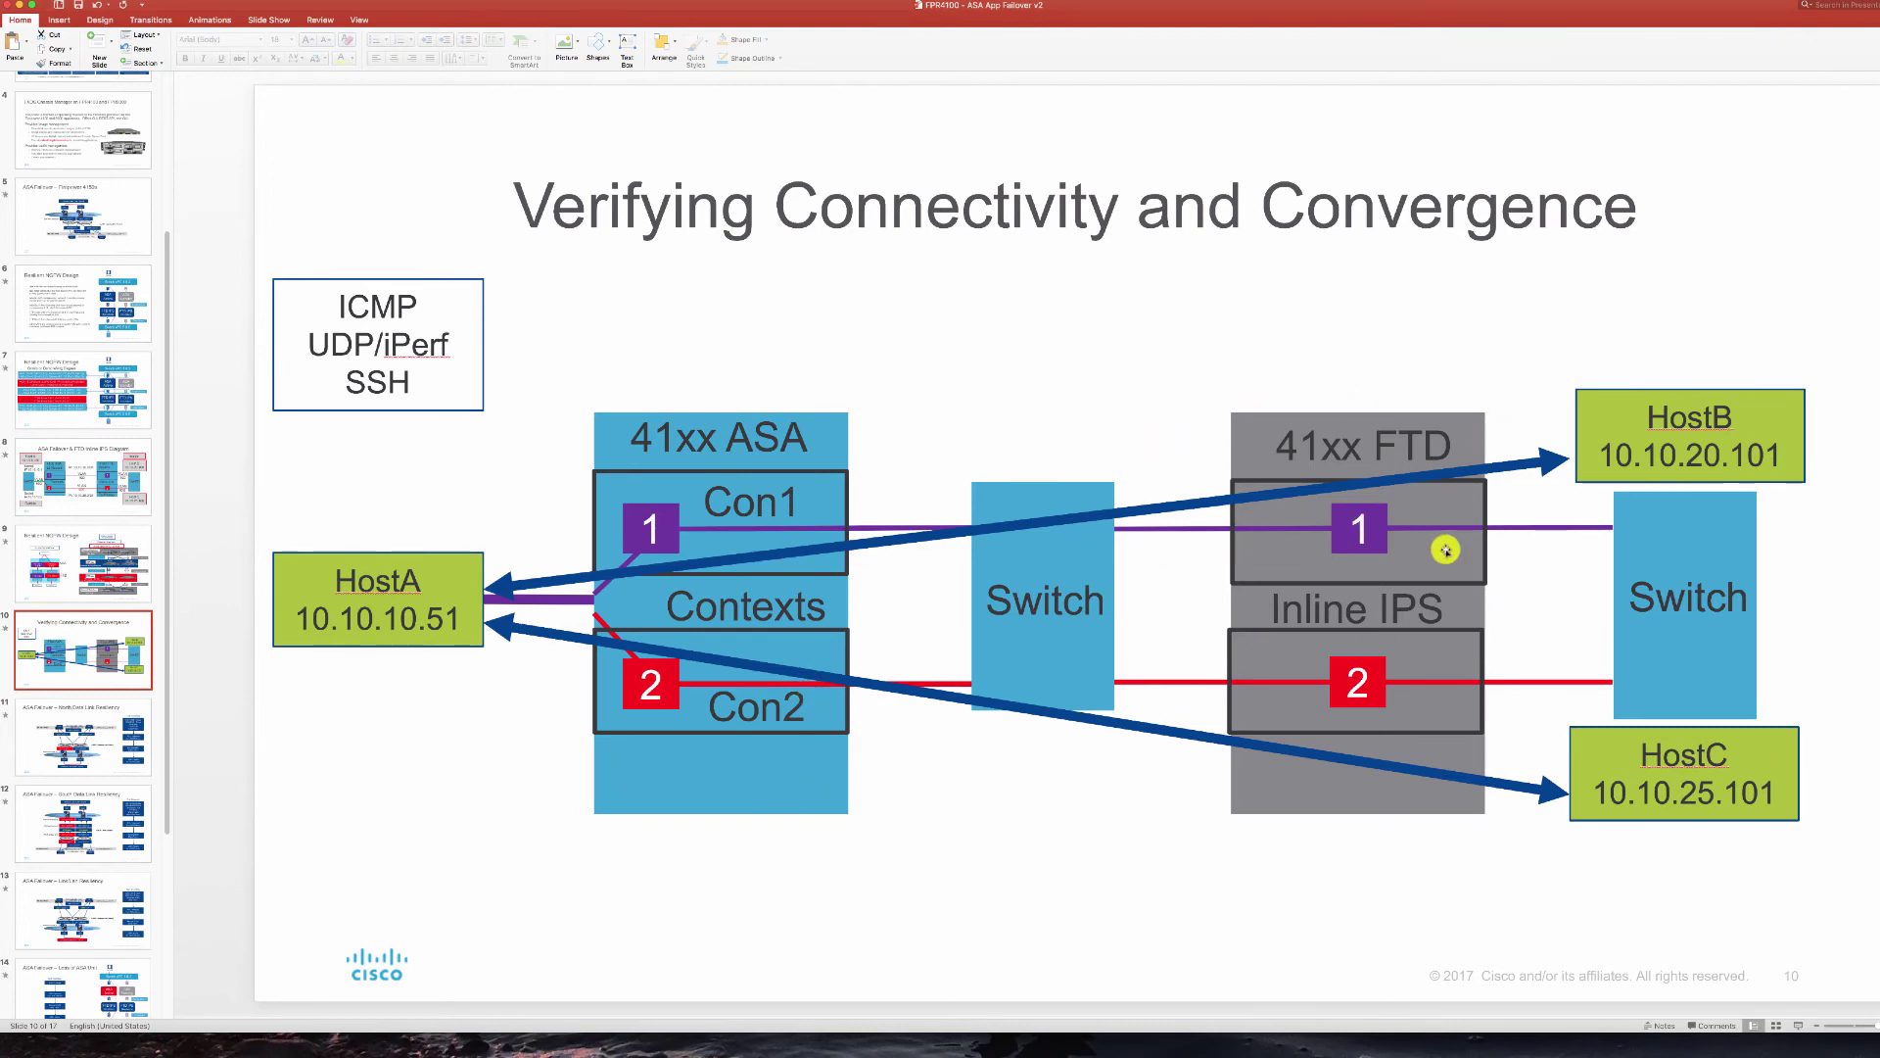
pyautogui.press('super+Tab')
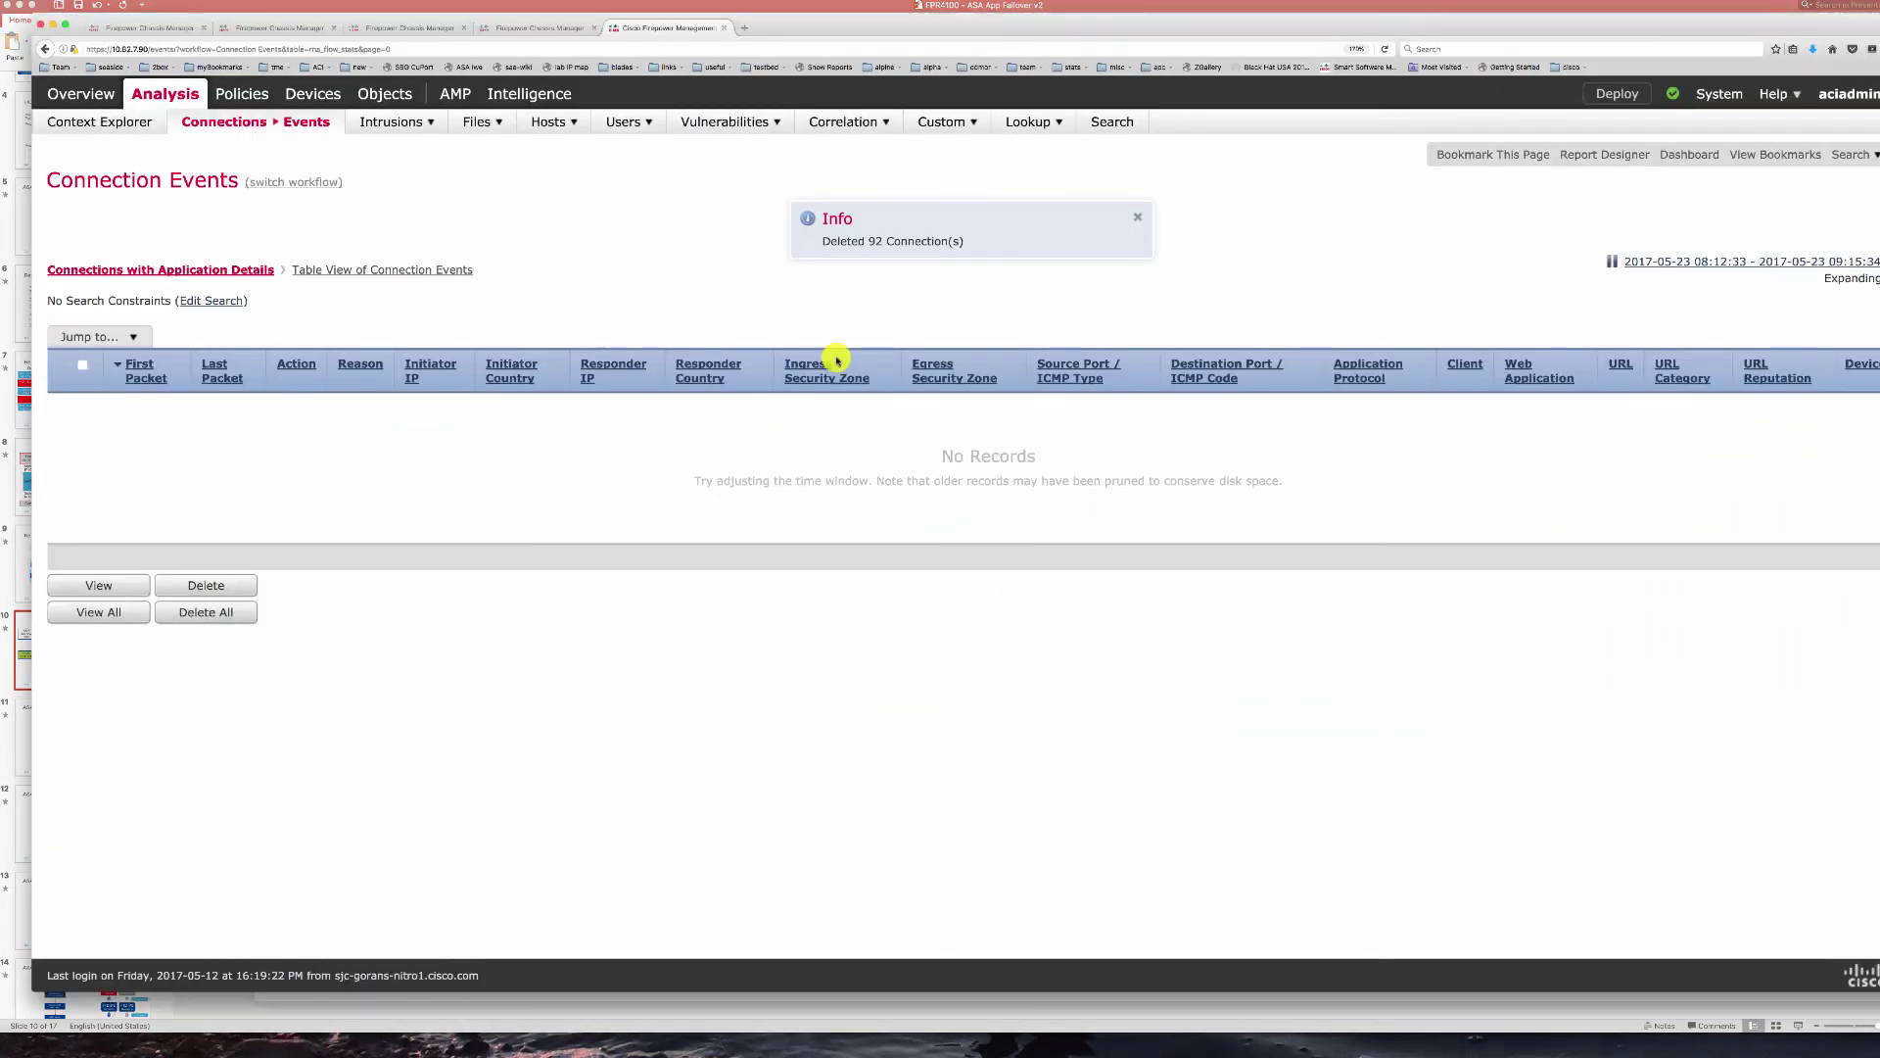
# - Refresh the FMC connection events and scroll across the table's columns to review the eight allowed flows
pyautogui.click(1611, 266)
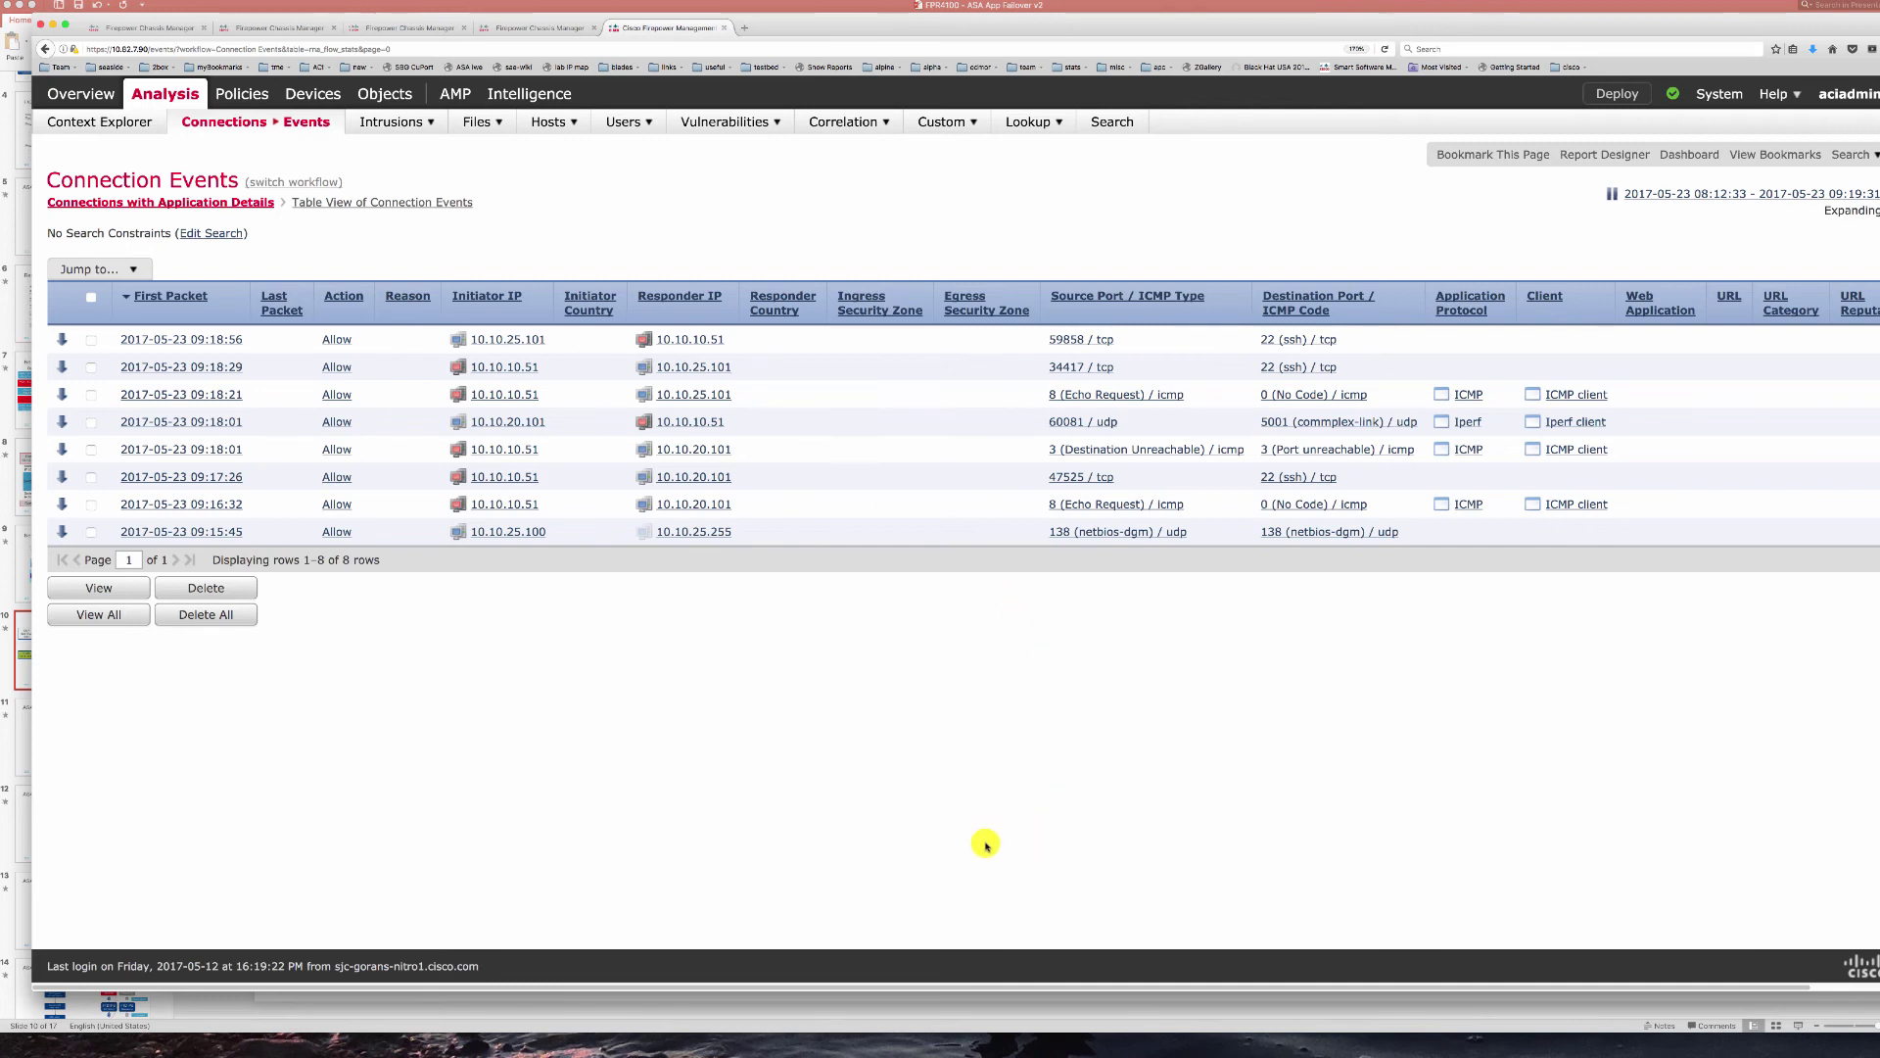
pyautogui.hscroll(1, 948, 986)
pyautogui.hscroll(3, 948, 986)
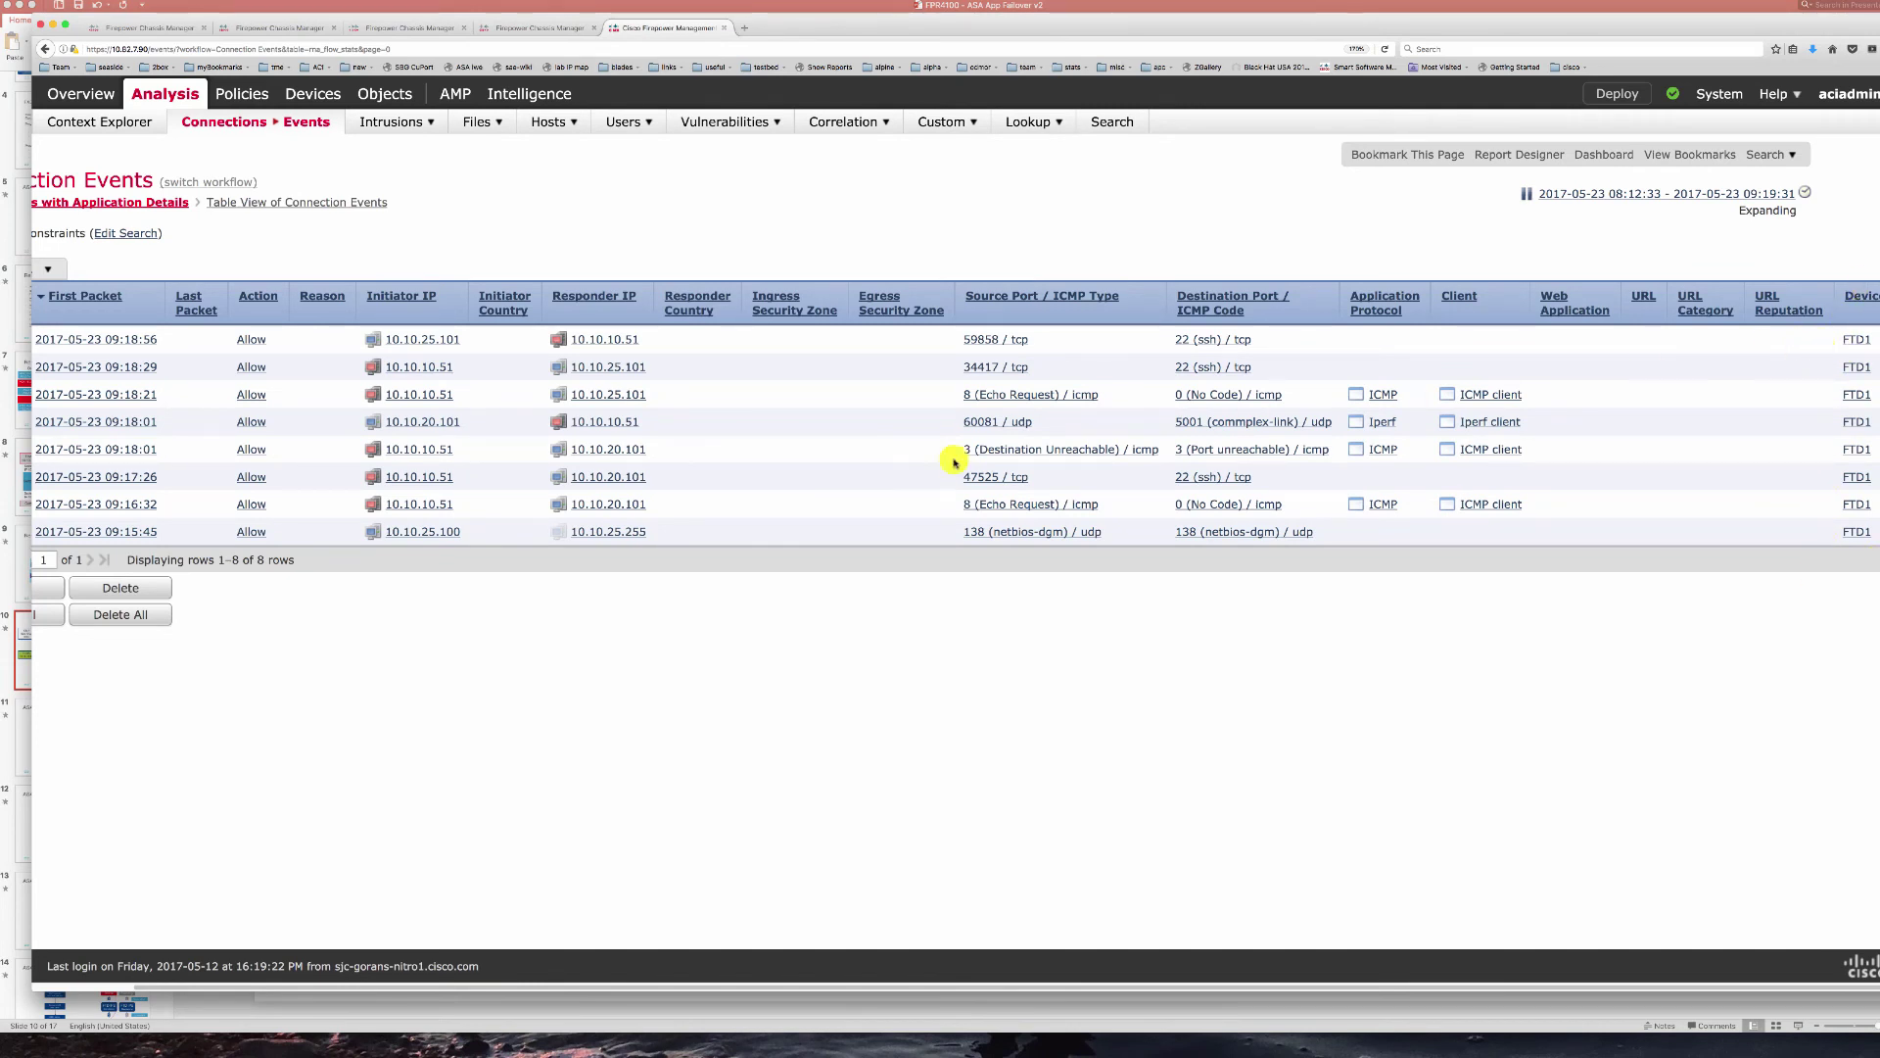
pyautogui.moveTo(731, 986); pyautogui.dragTo(538, 980)
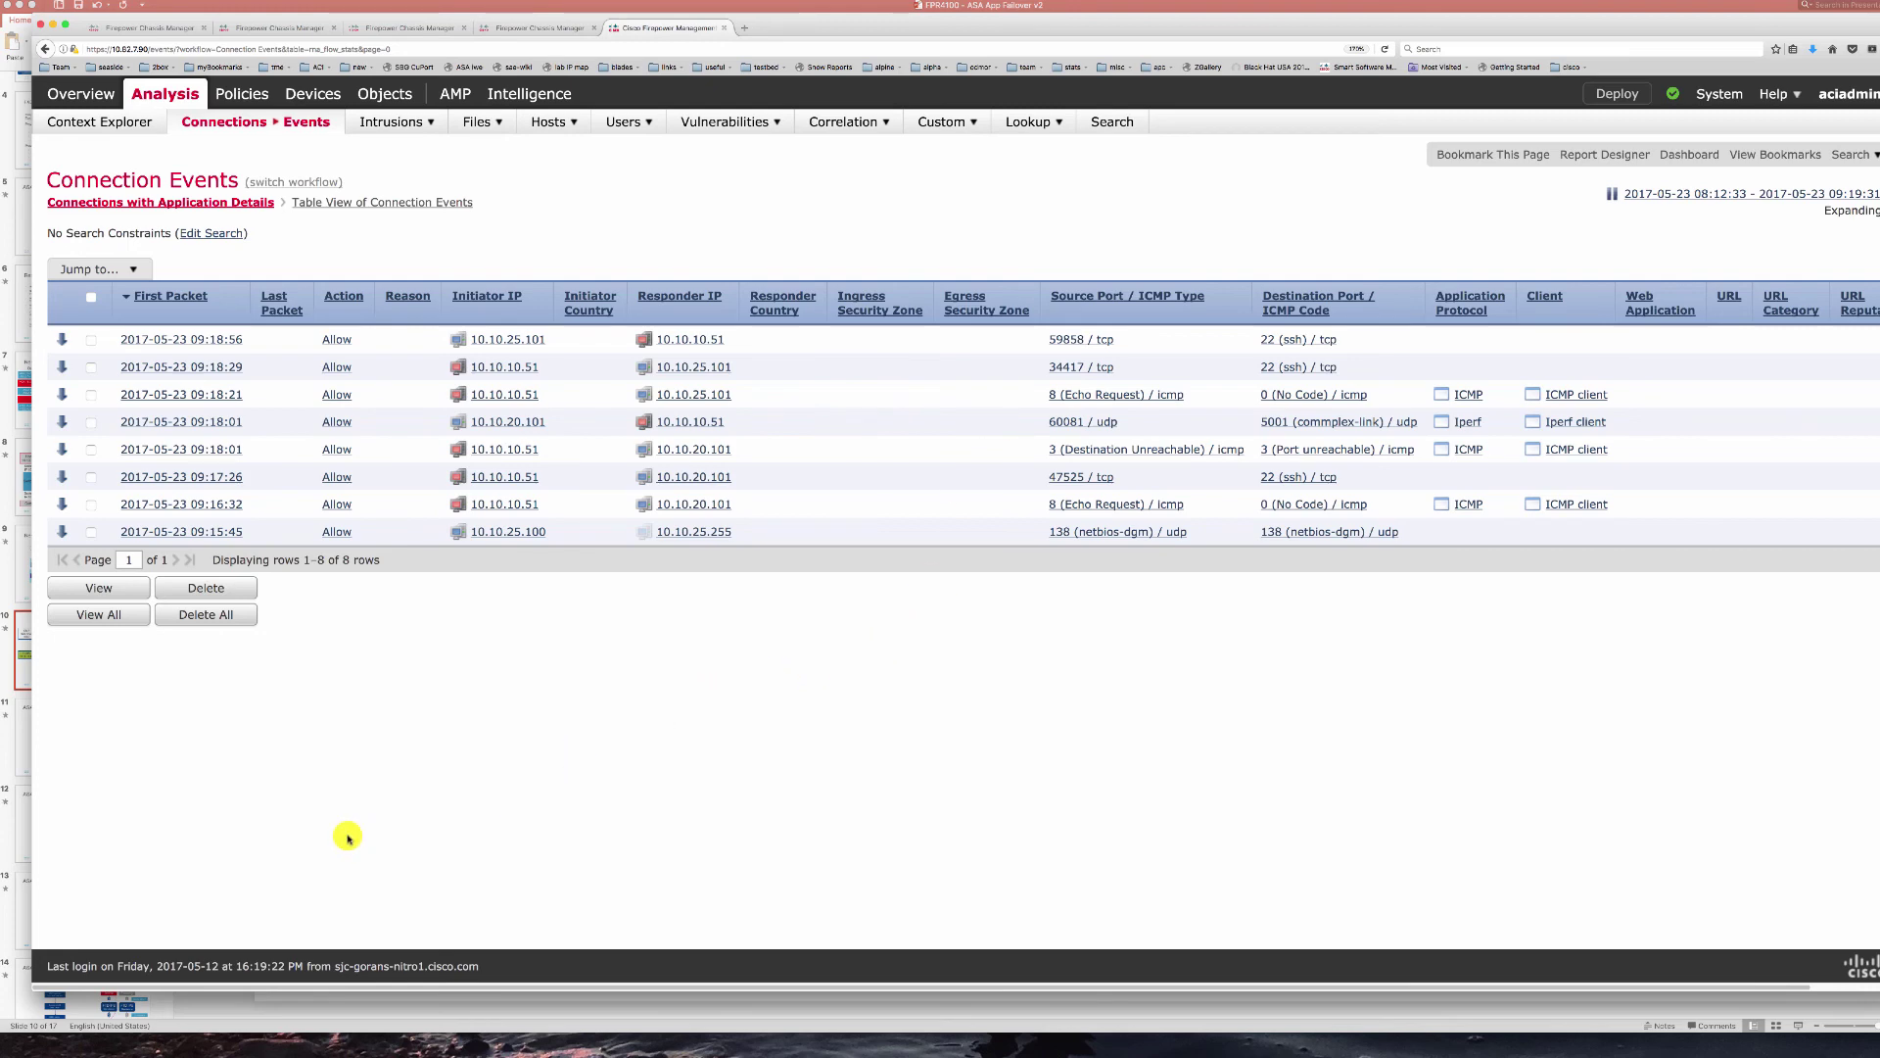
# - Return to the PowerPoint deck and show slide 9, "Resilient NGFW Design"
pyautogui.click(23, 643)
pyautogui.click(39, 564)
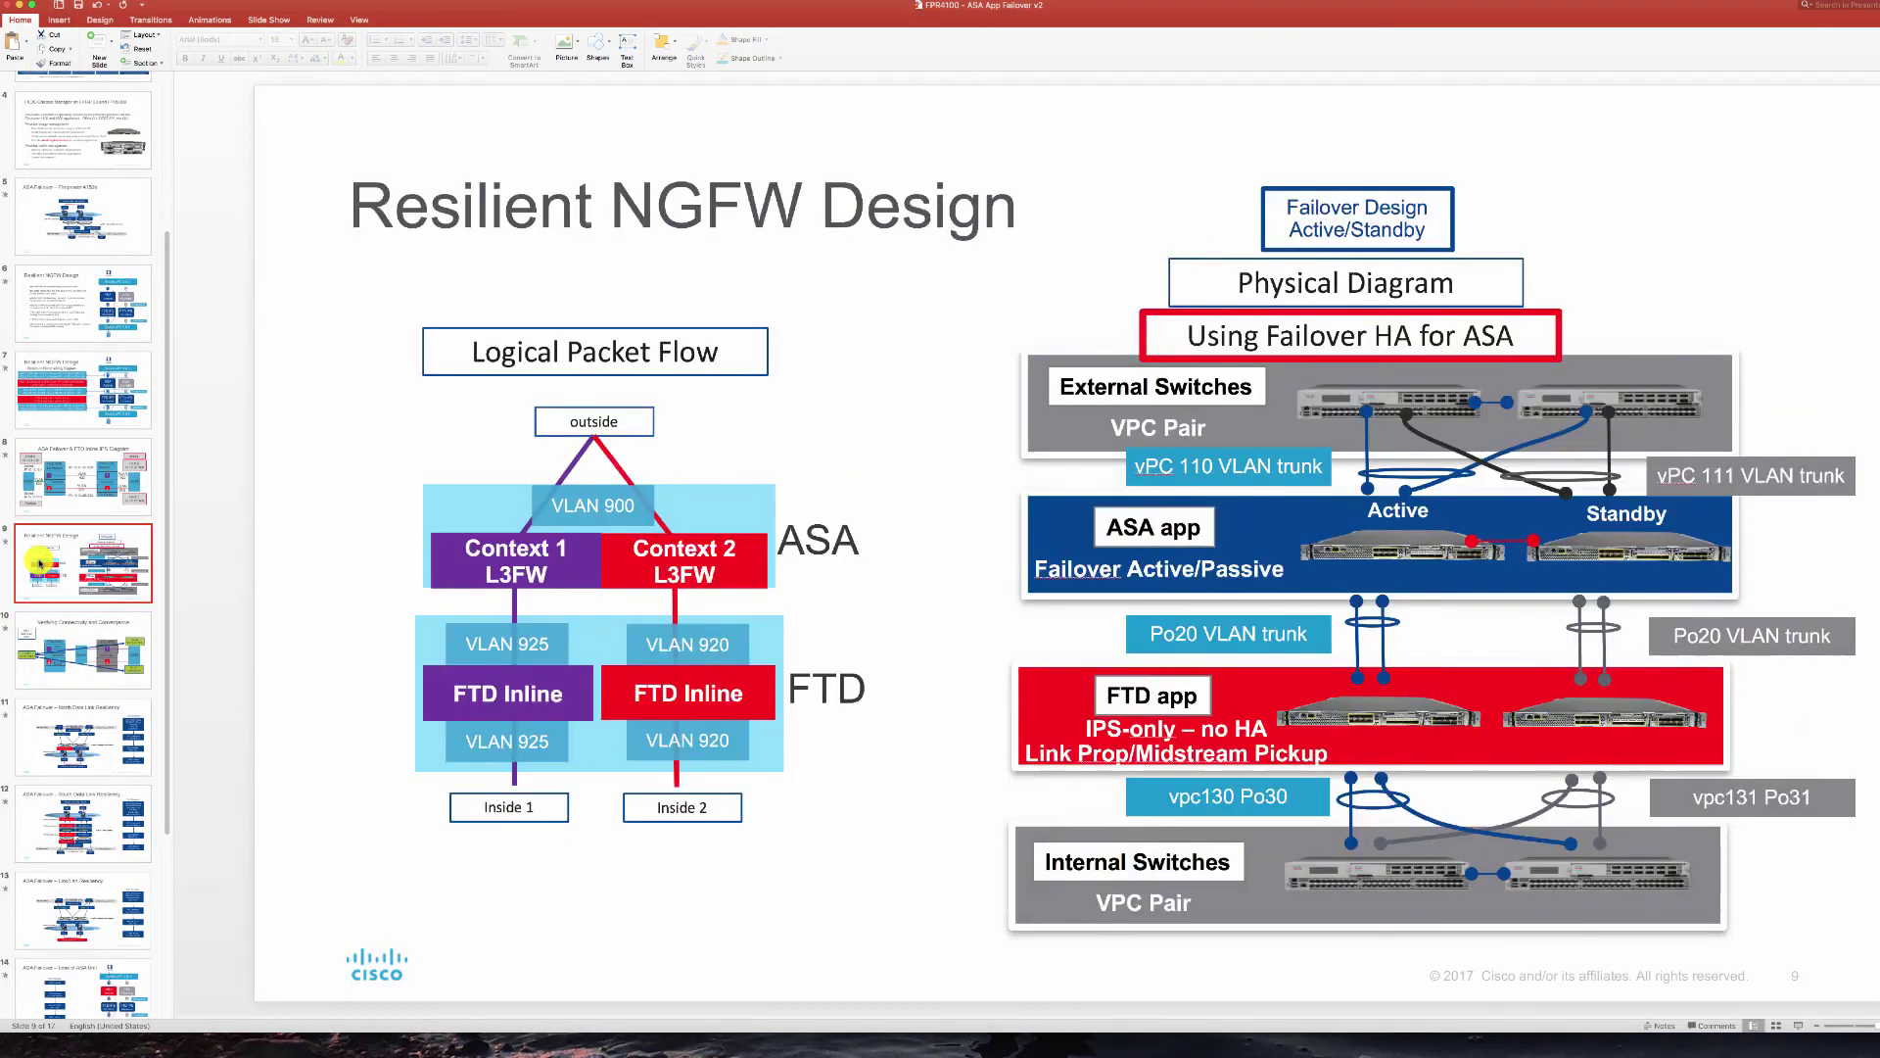